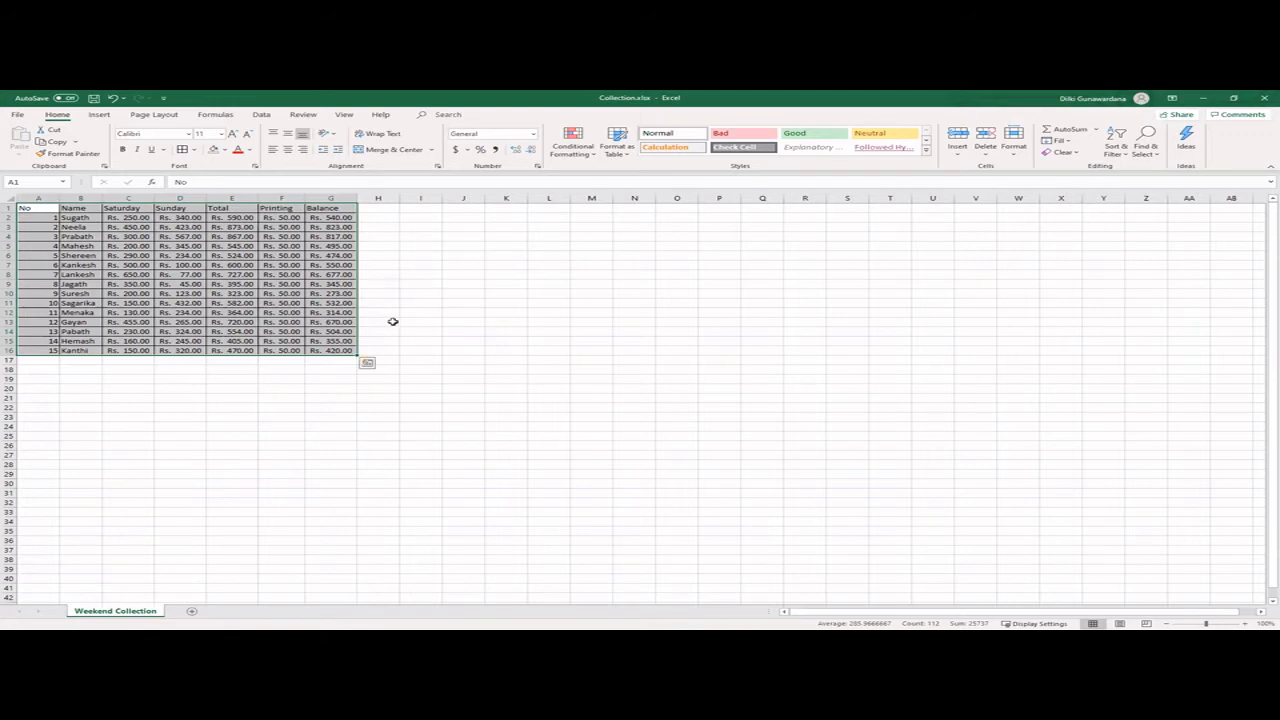
# - Fill the No column (A1:A16) with Gold, Accent 4, Lighter 40% and the Name column (B1:B16) with a light blue theme colour
pyautogui.click(178, 387)
pyautogui.moveTo(29, 207); pyautogui.dragTo(53, 351)
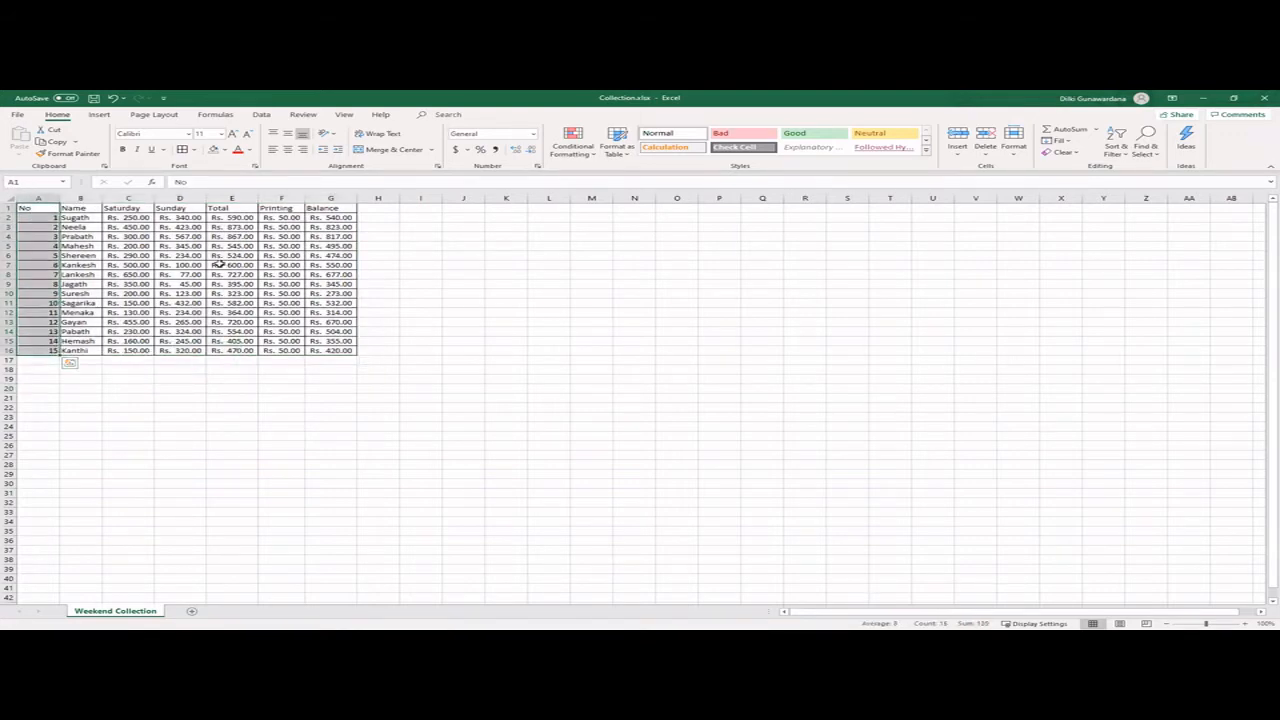
pyautogui.click(225, 149)
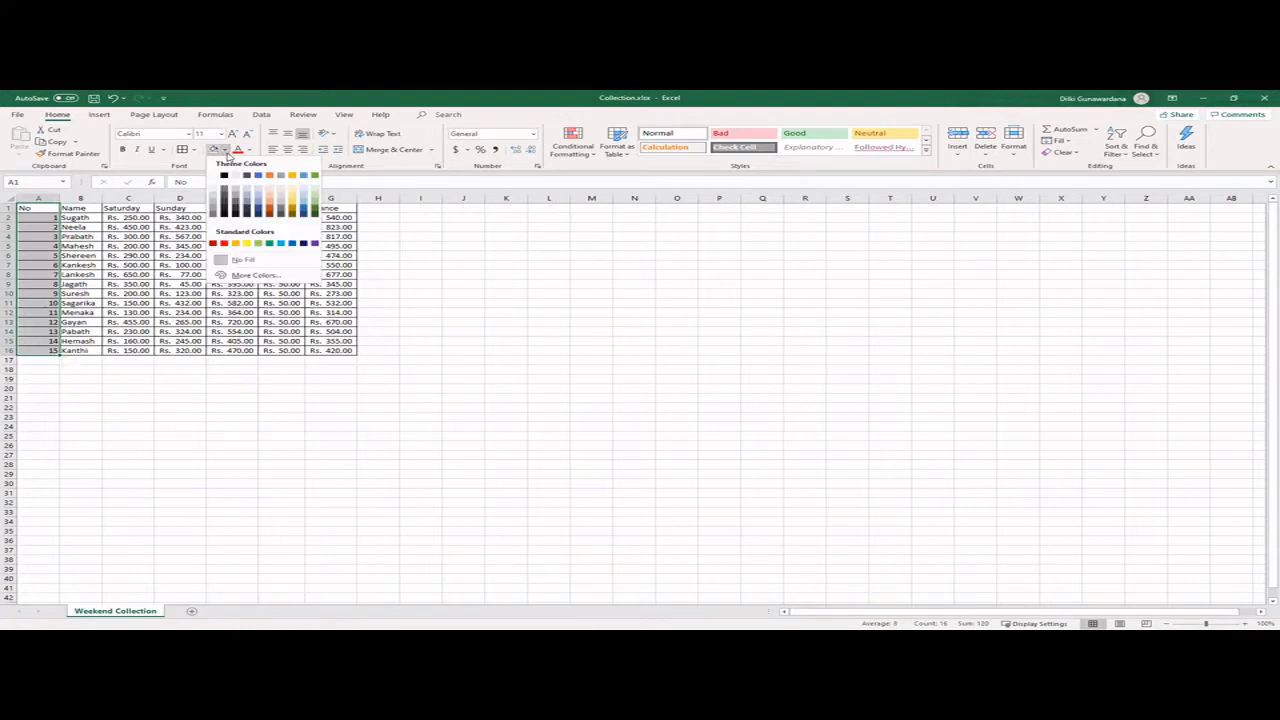
pyautogui.click(292, 209)
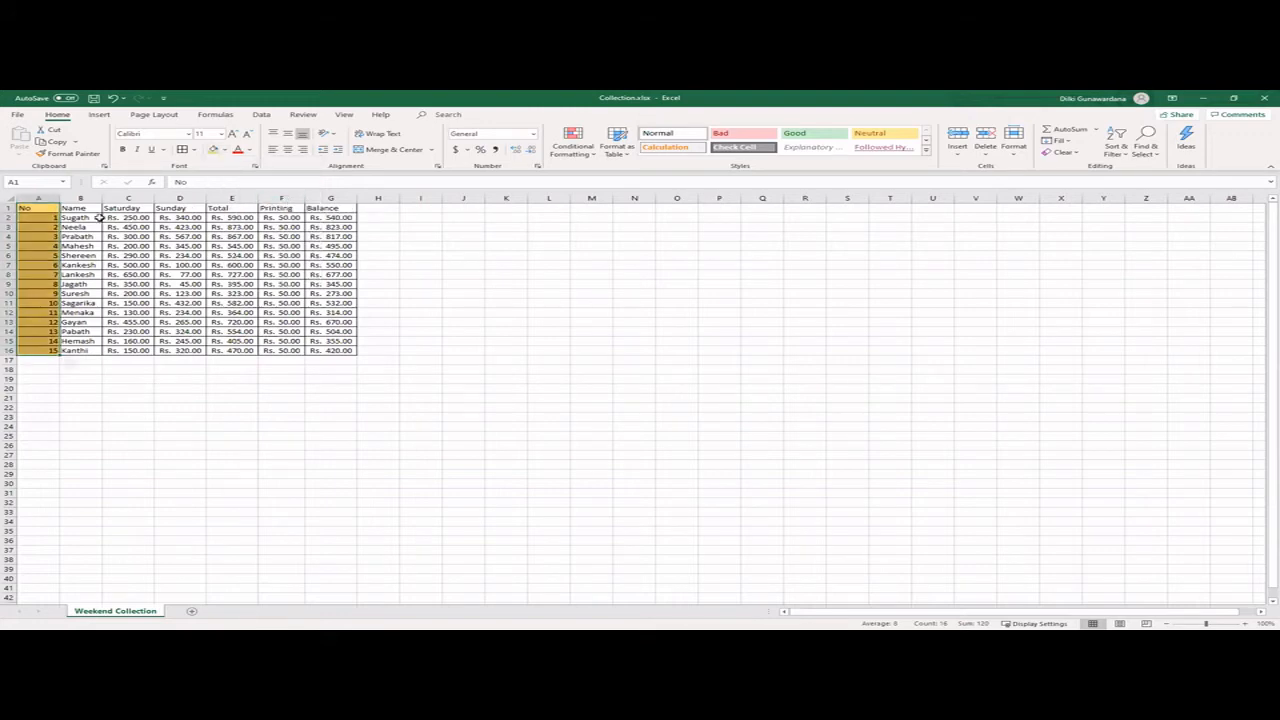
pyautogui.moveTo(77, 207); pyautogui.dragTo(82, 348)
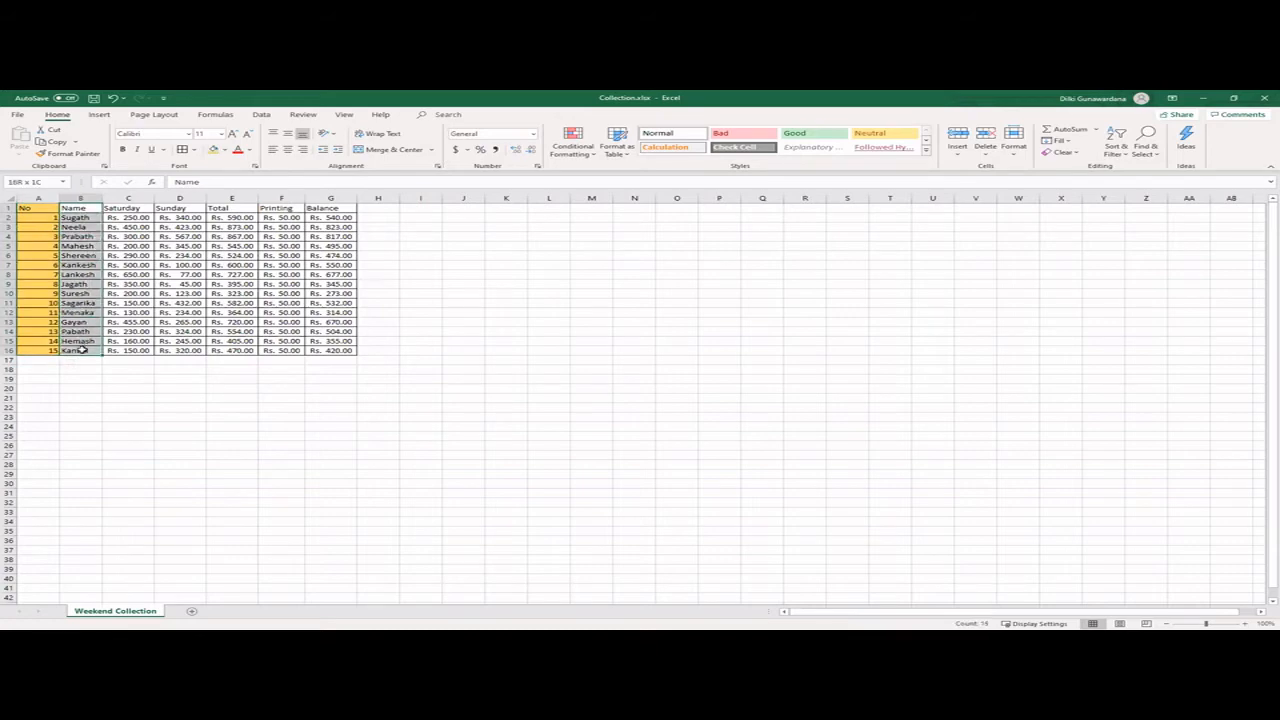
pyautogui.click(224, 150)
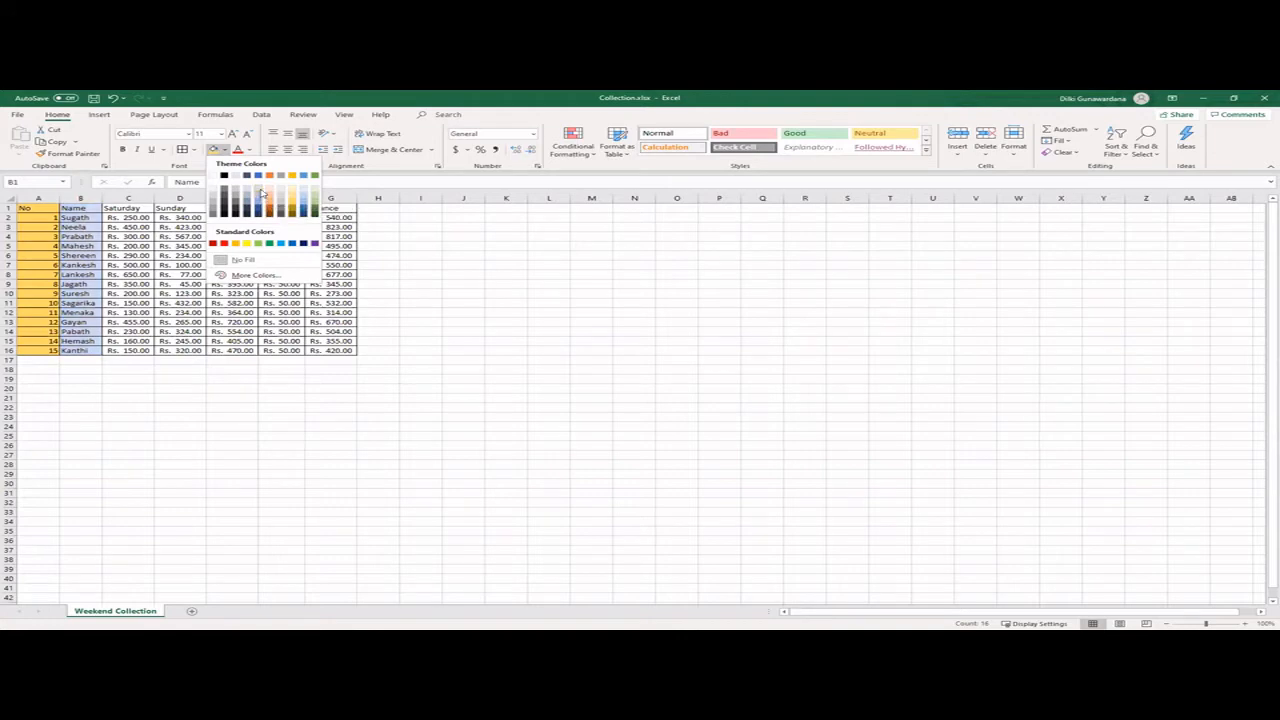
pyautogui.click(303, 199)
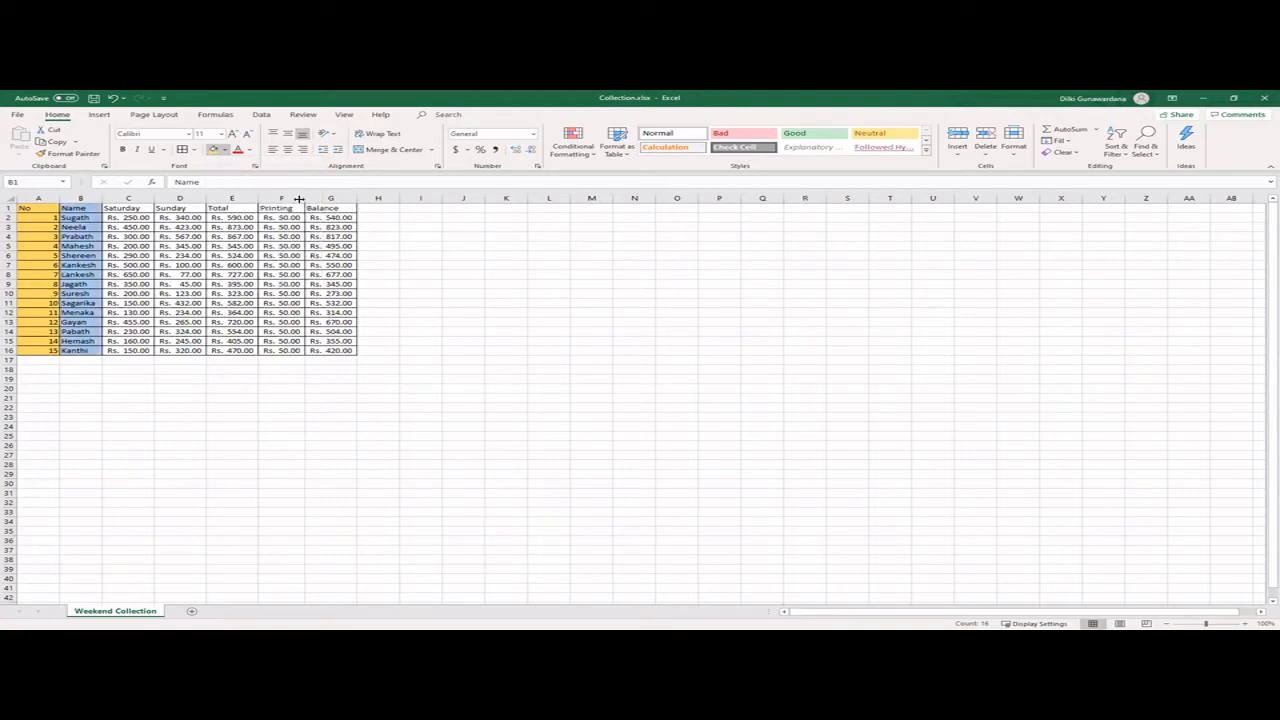
# - Fill the Saturday column (C1:C16) with pale orange and the Sunday column (D1:D16) with pale green
pyautogui.moveTo(124, 208); pyautogui.dragTo(128, 350)
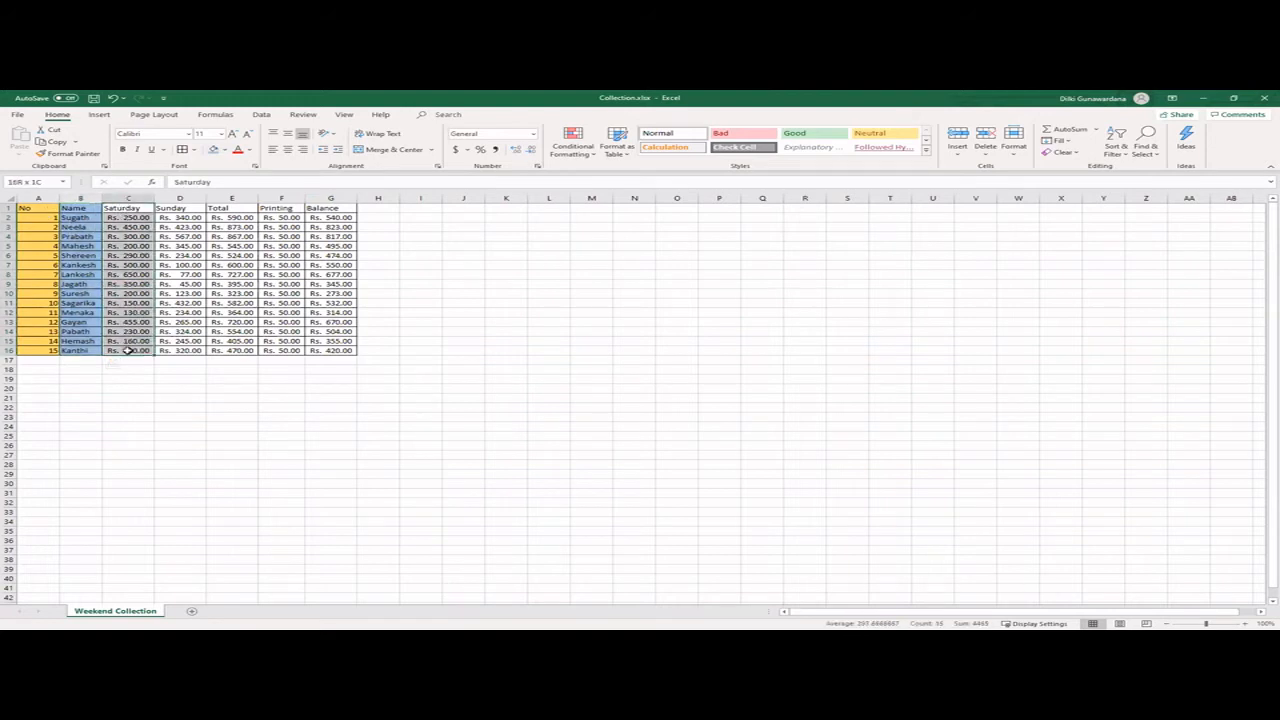
pyautogui.click(223, 149)
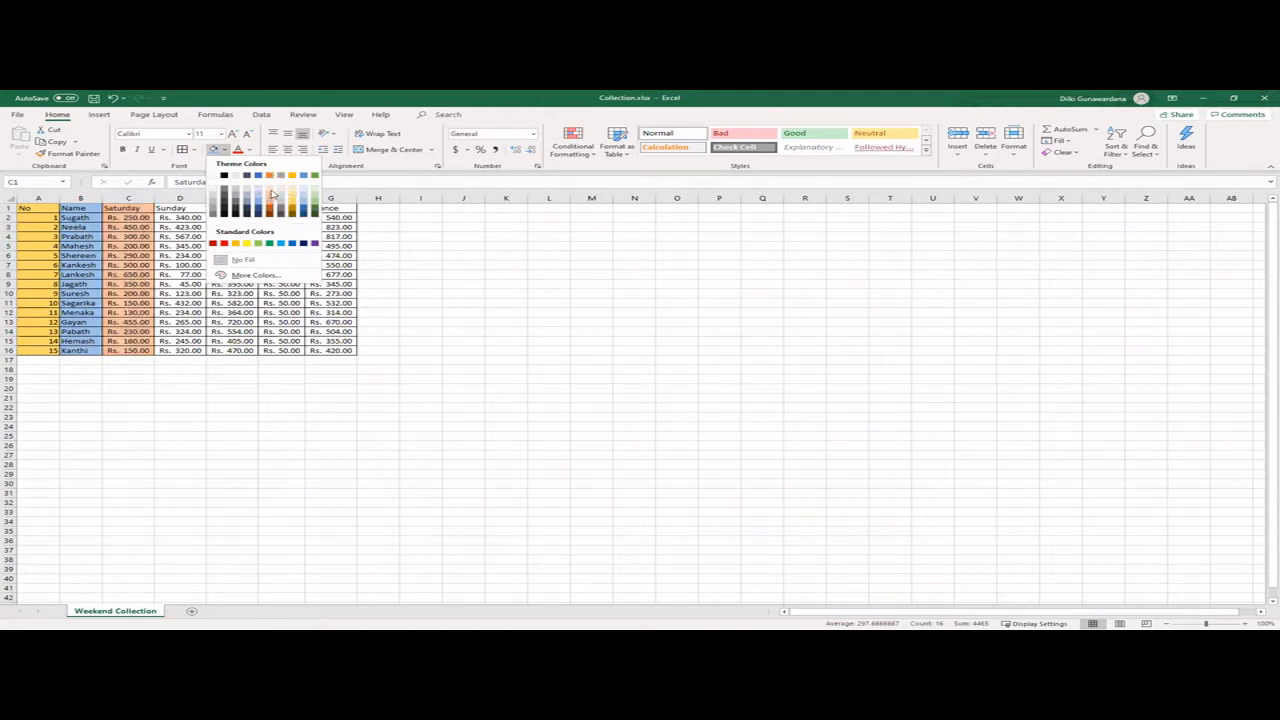
pyautogui.click(270, 193)
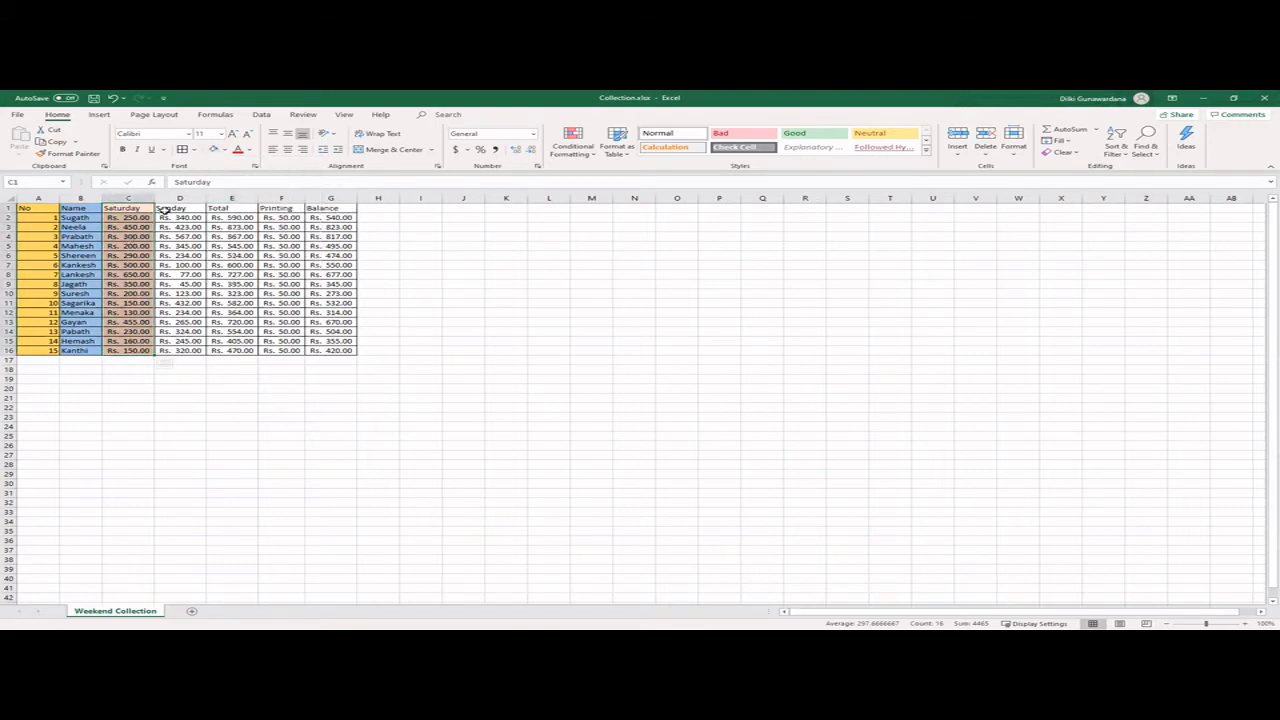
pyautogui.moveTo(167, 208); pyautogui.dragTo(186, 351)
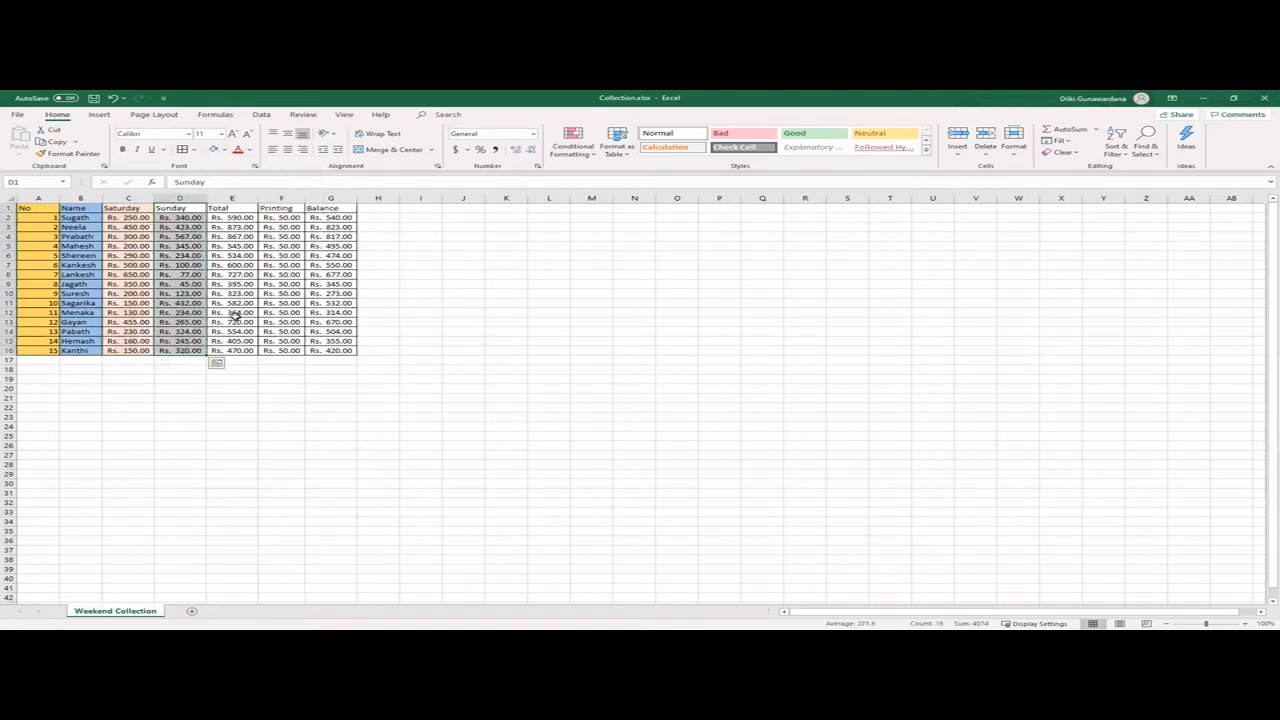
pyautogui.click(222, 150)
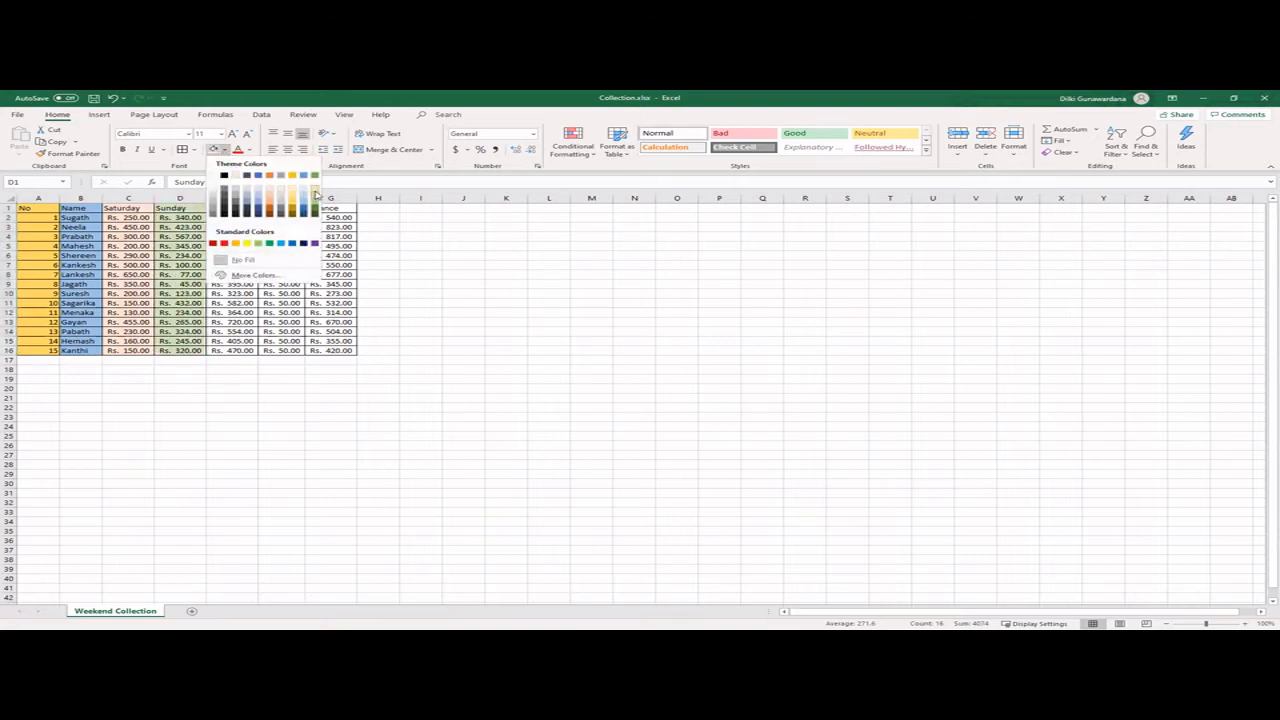
pyautogui.click(315, 190)
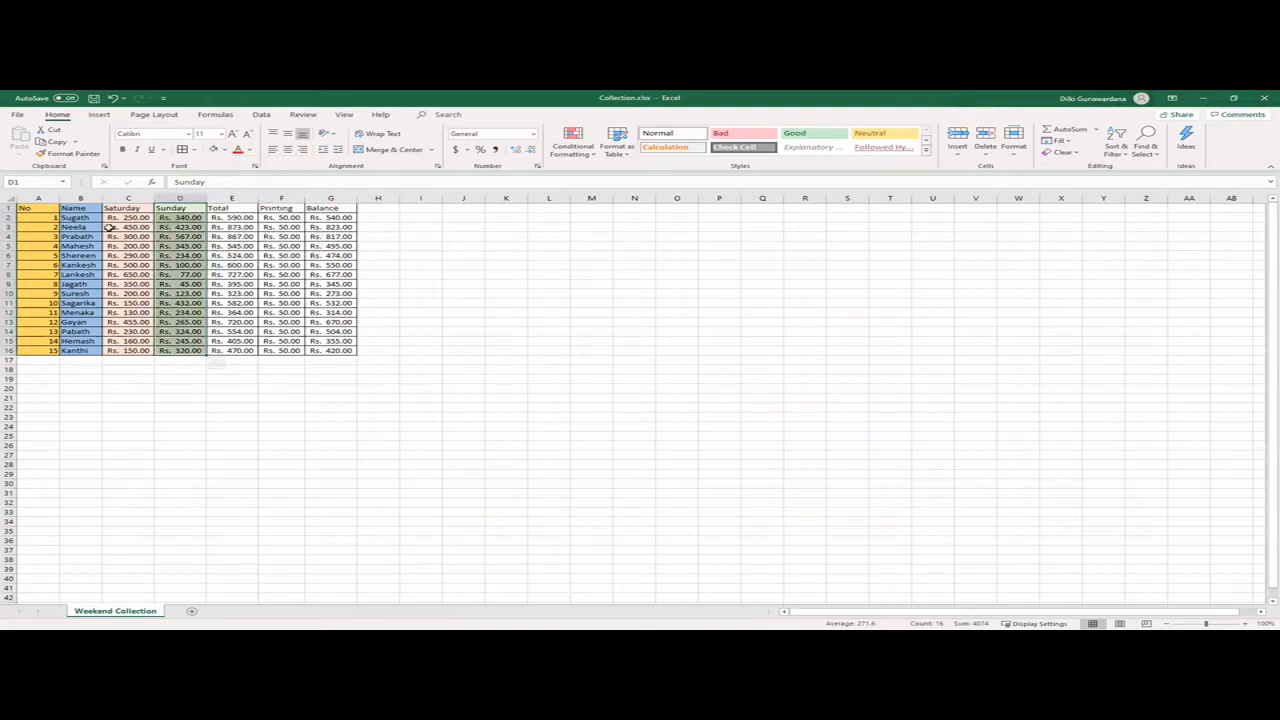
# - Fill the Total column (E1:E16) with the standard bright light blue and the Printing column (F1:F16) with pale grey
pyautogui.moveTo(228, 208); pyautogui.dragTo(236, 348)
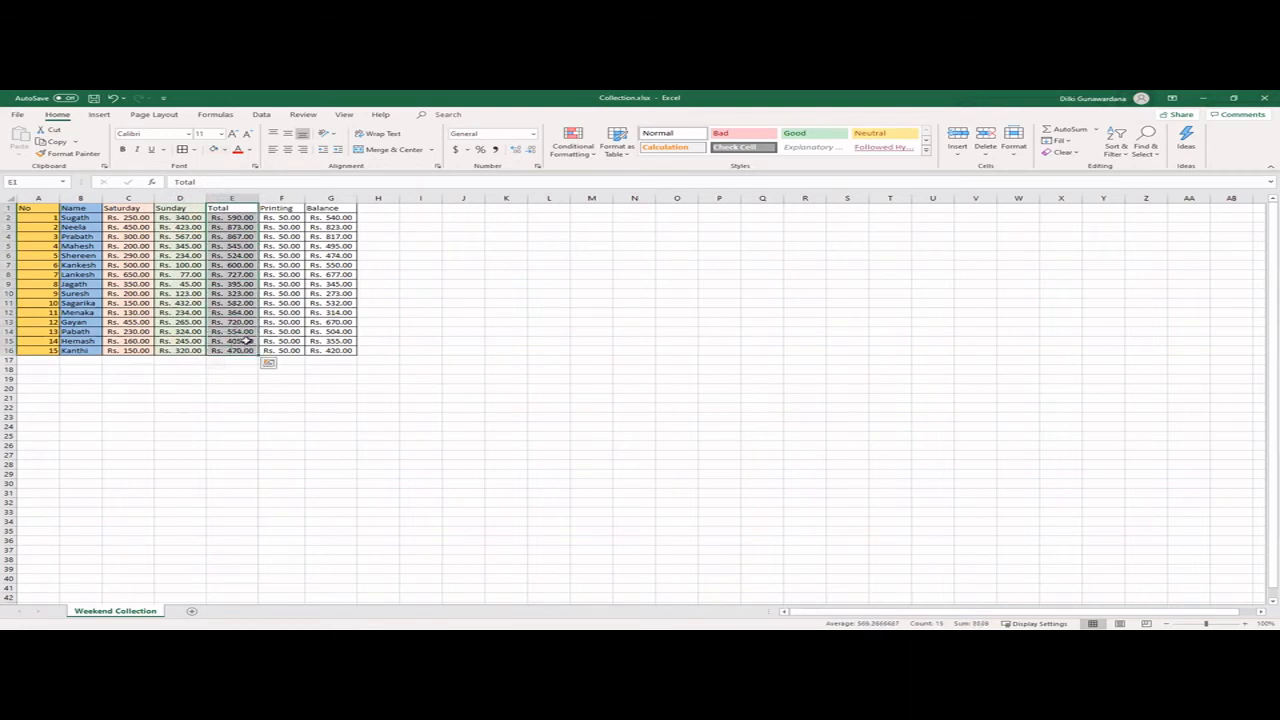
pyautogui.click(225, 149)
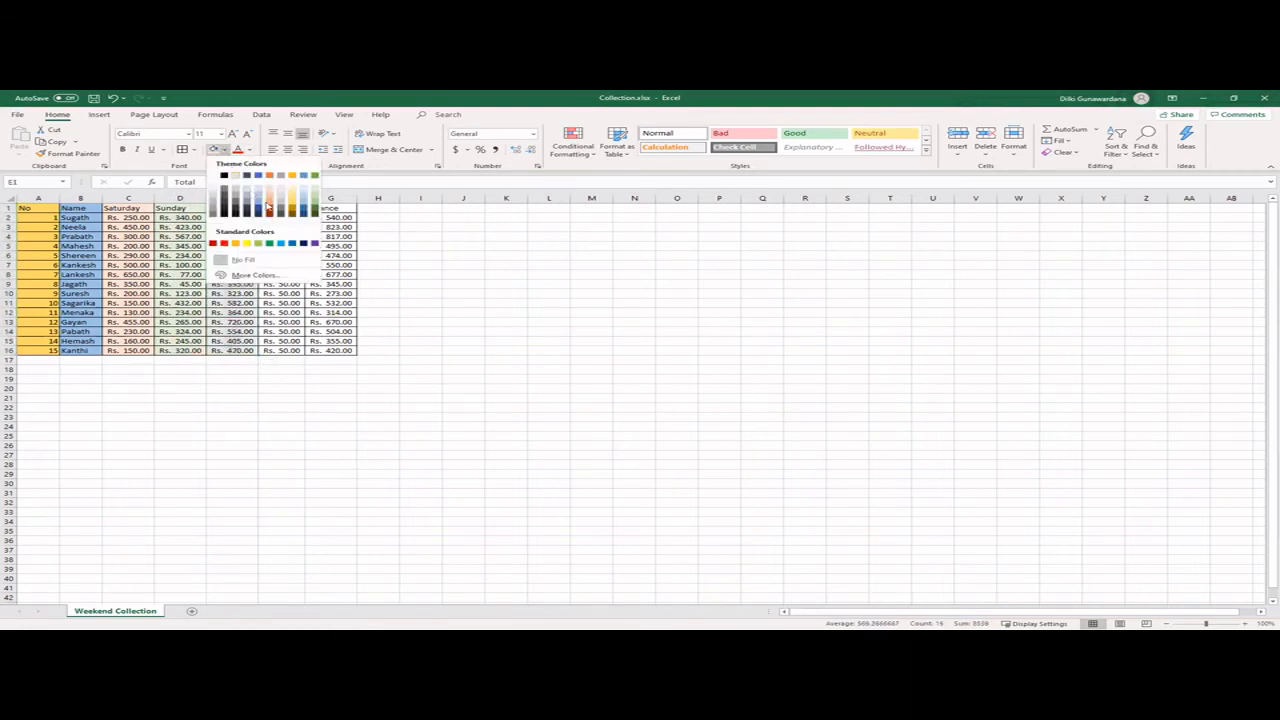
pyautogui.click(282, 247)
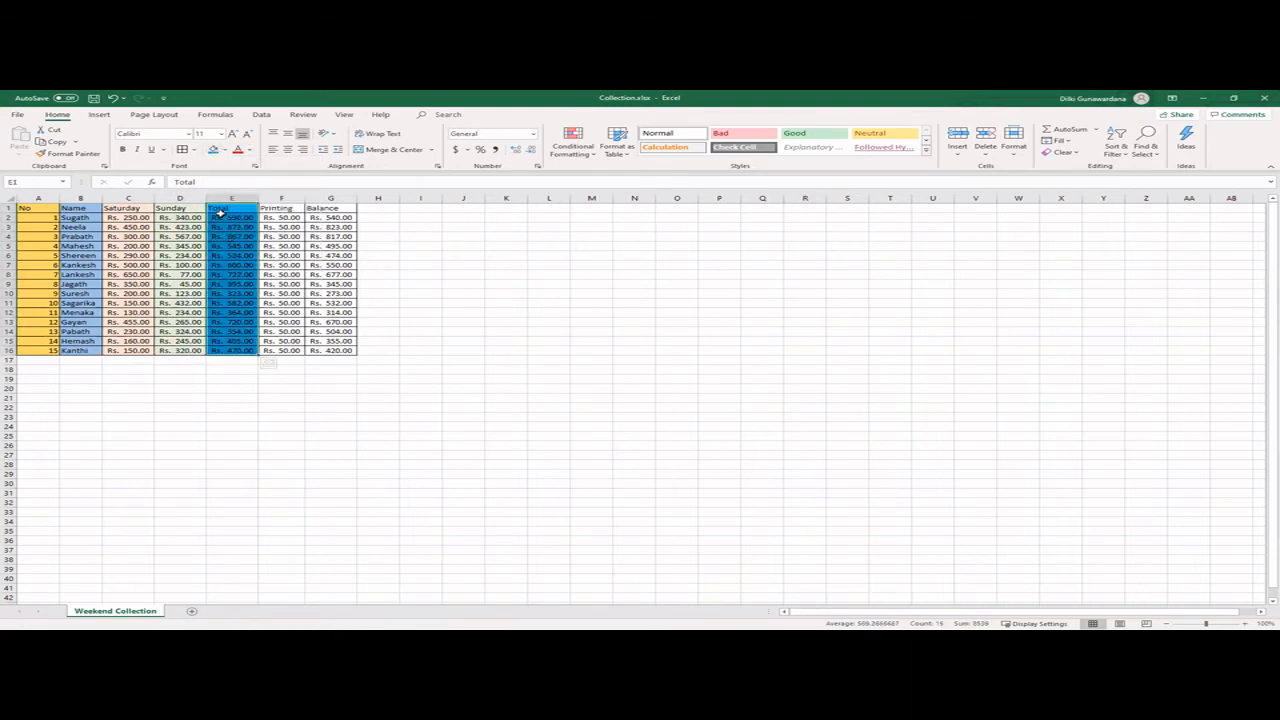
pyautogui.moveTo(270, 208); pyautogui.dragTo(292, 345)
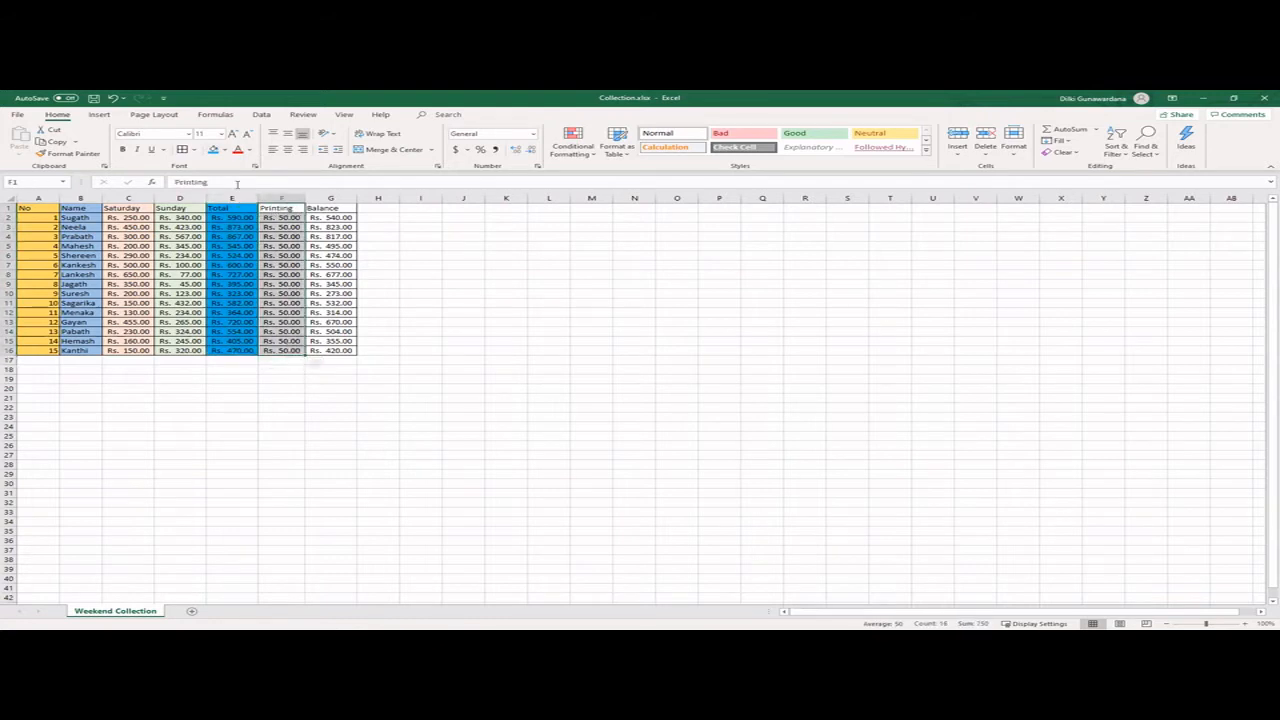
pyautogui.click(225, 150)
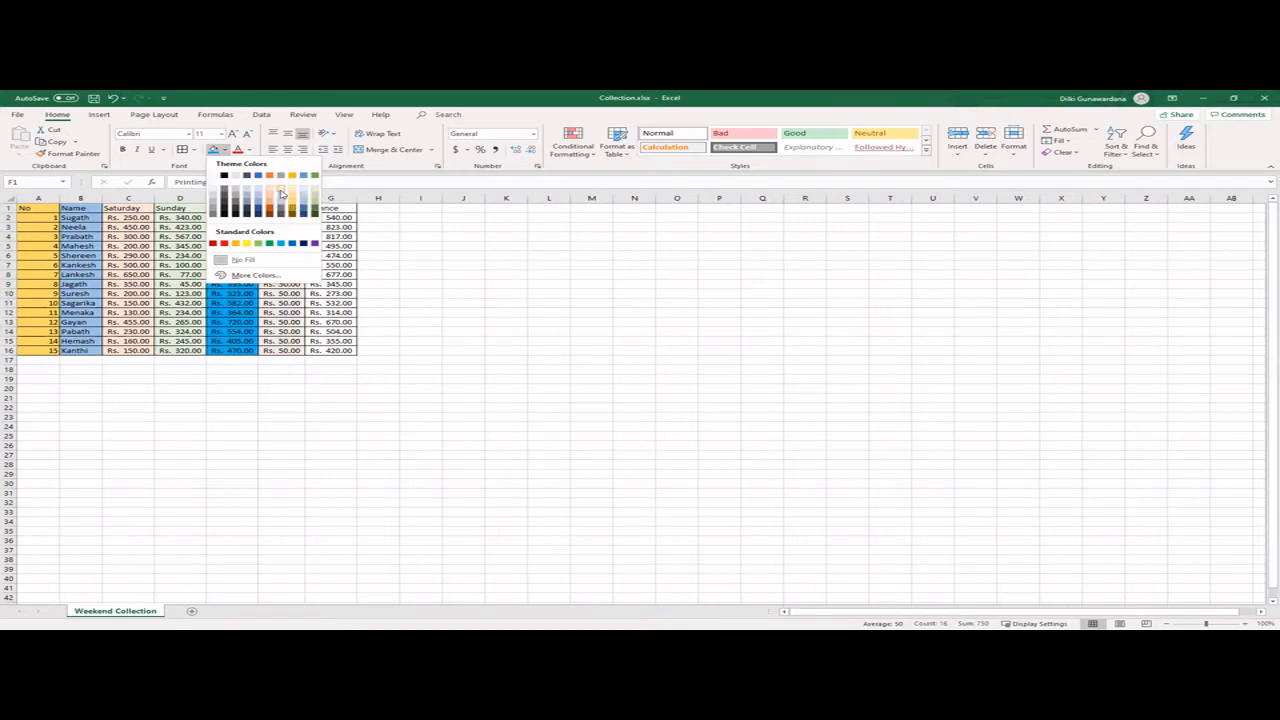
pyautogui.click(281, 192)
# - Fill the Balance column (G1:G16) with a turquoise shade chosen from the extended standard colour palette
pyautogui.moveTo(323, 209); pyautogui.dragTo(338, 351)
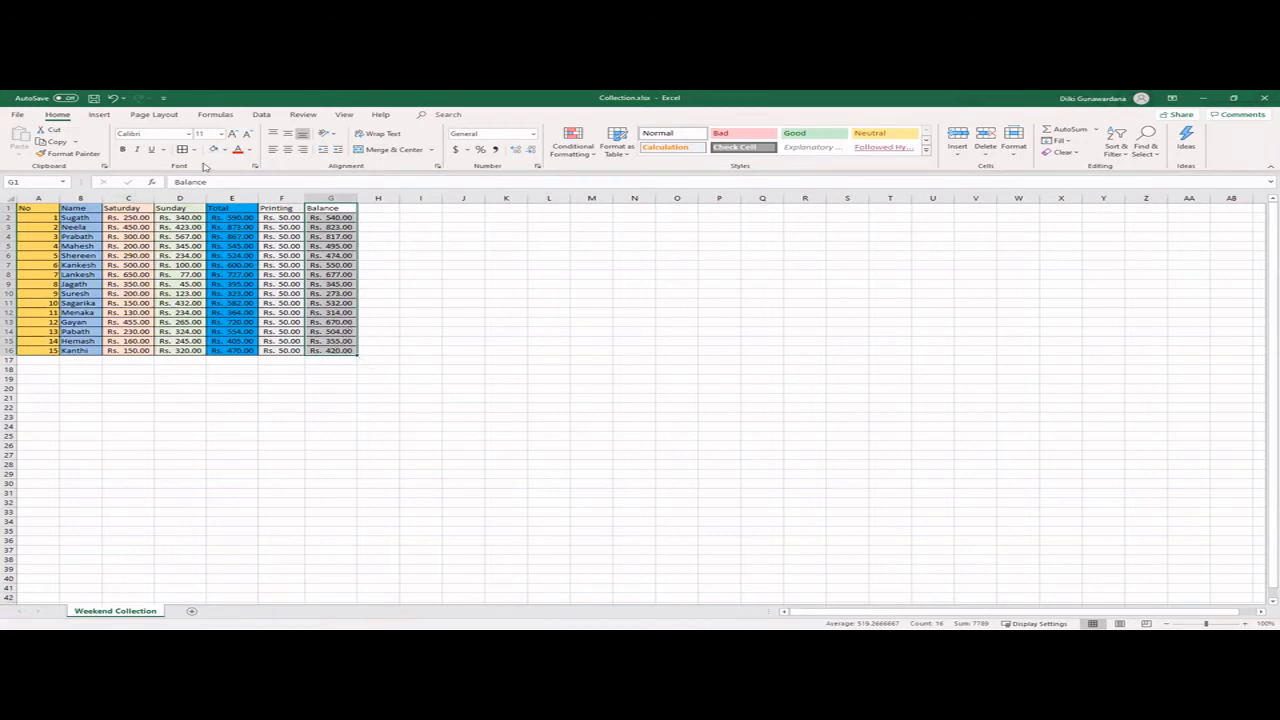
pyautogui.click(224, 149)
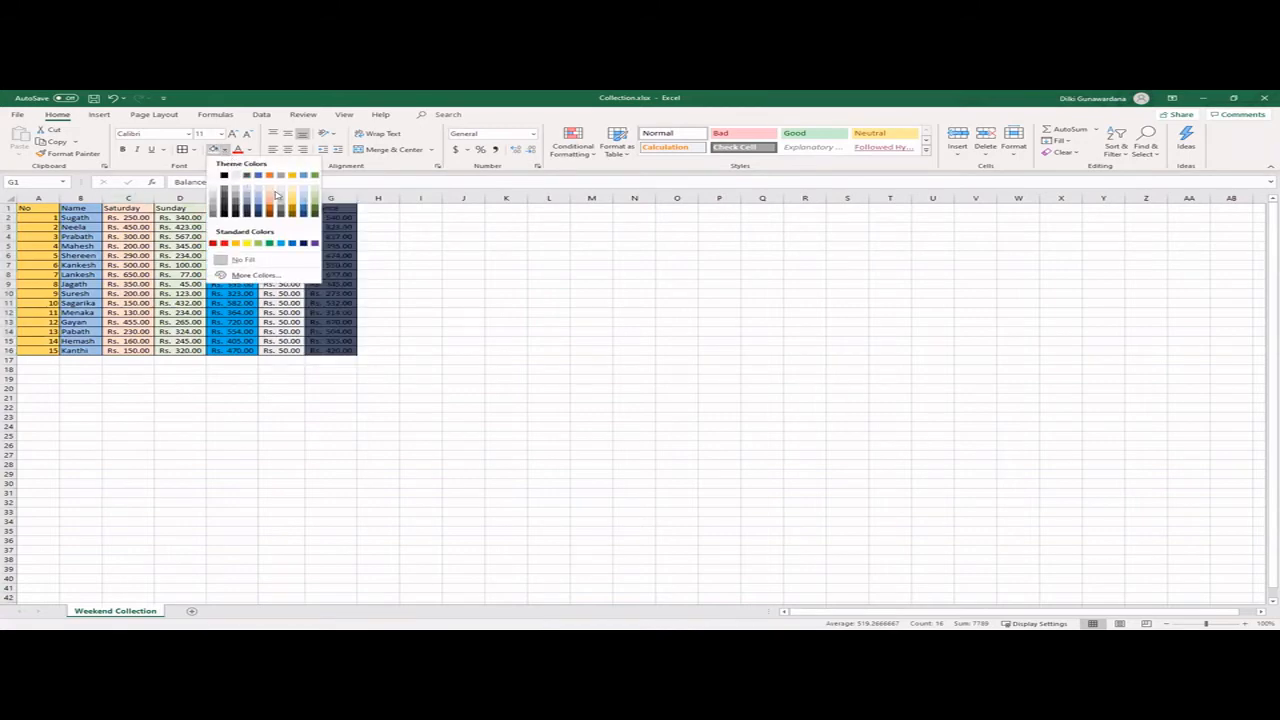
pyautogui.click(247, 276)
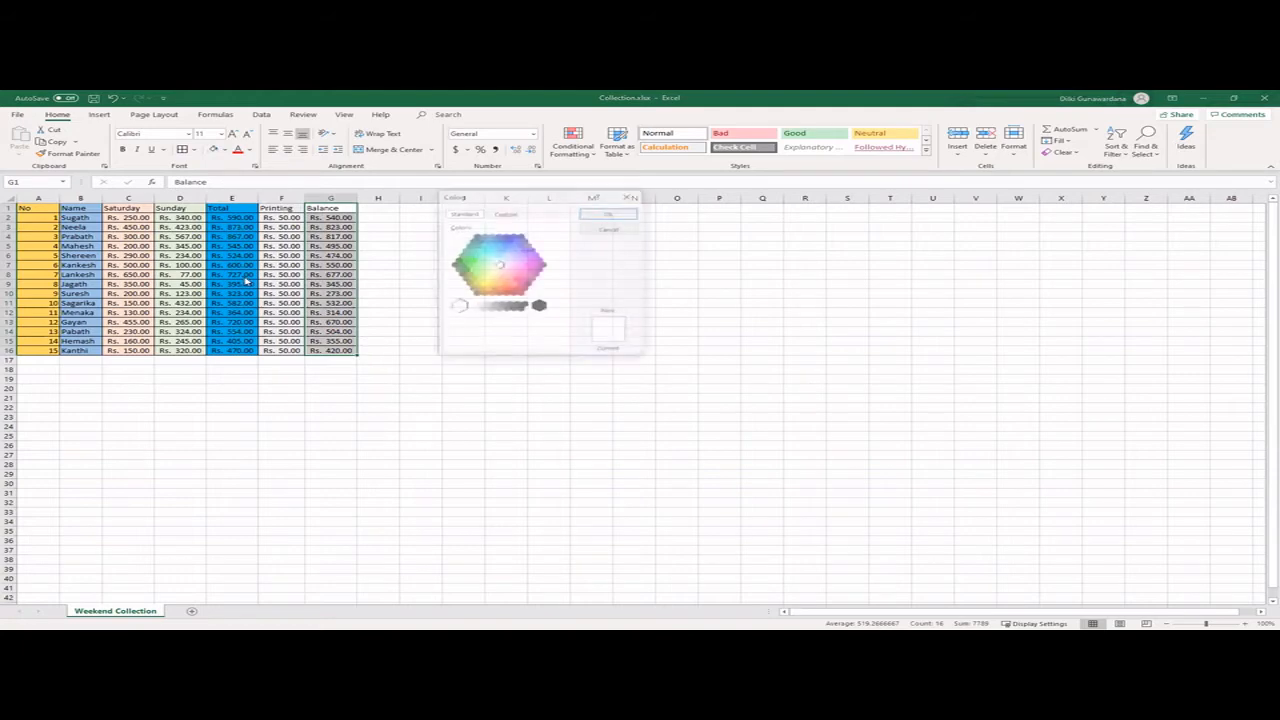
pyautogui.click(491, 250)
pyautogui.click(482, 246)
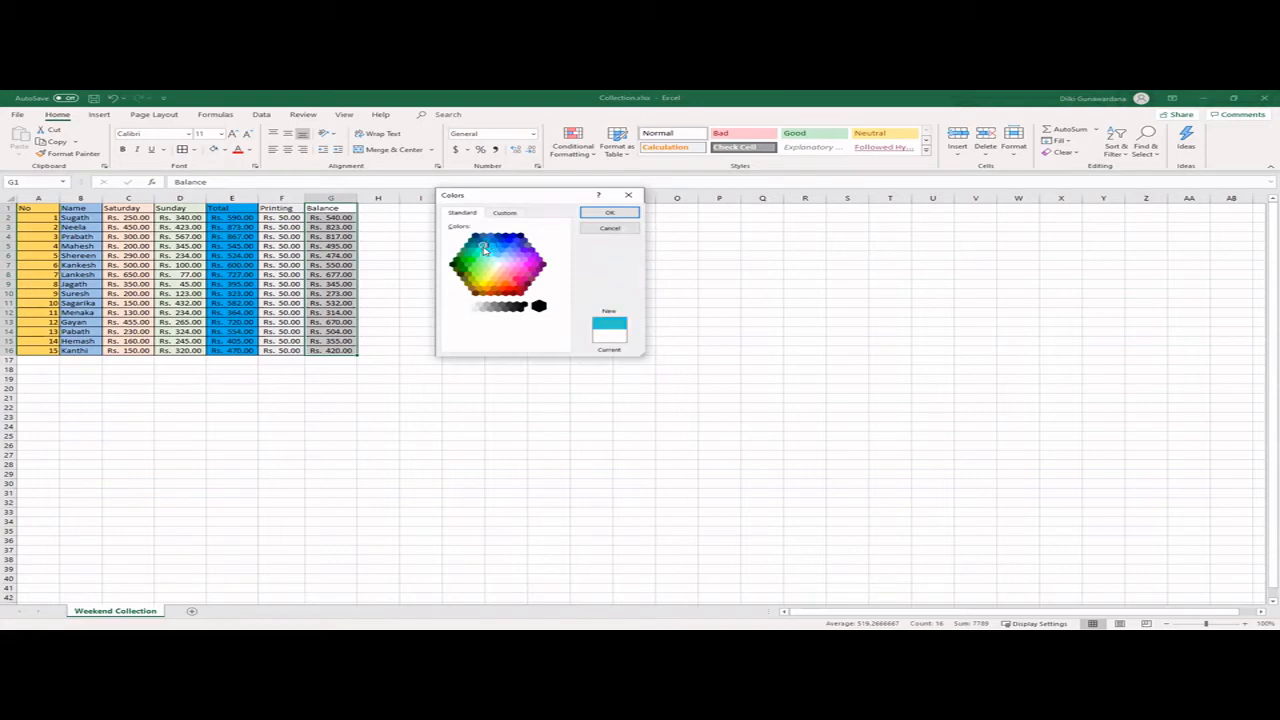
pyautogui.click(609, 213)
pyautogui.click(382, 340)
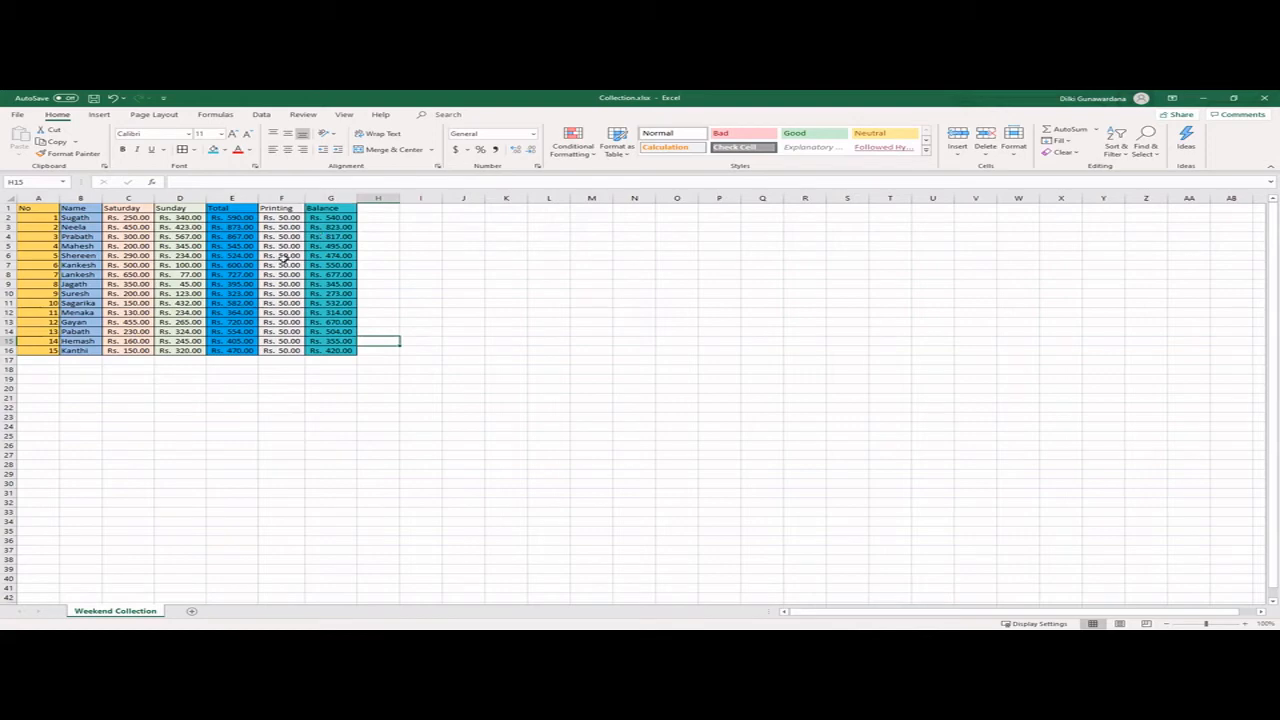
# - Make the table's header row (A1:G1) bold
pyautogui.moveTo(28, 208); pyautogui.dragTo(330, 208)
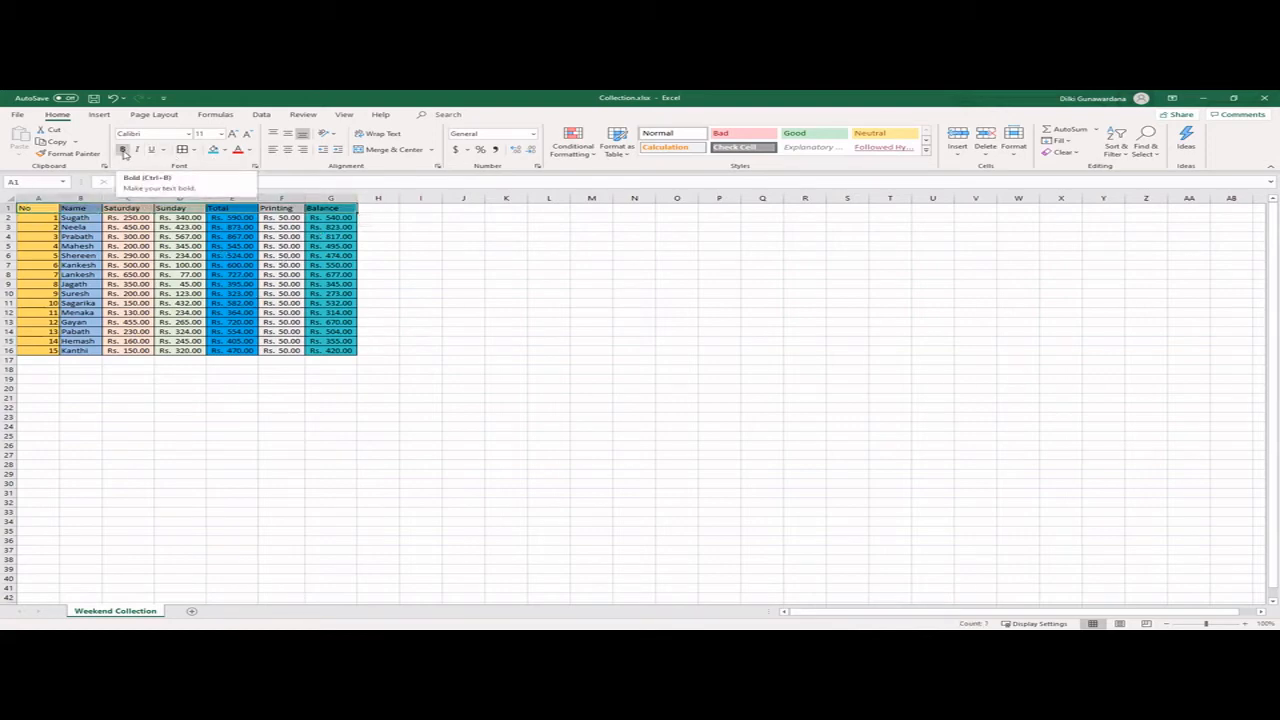
pyautogui.click(123, 150)
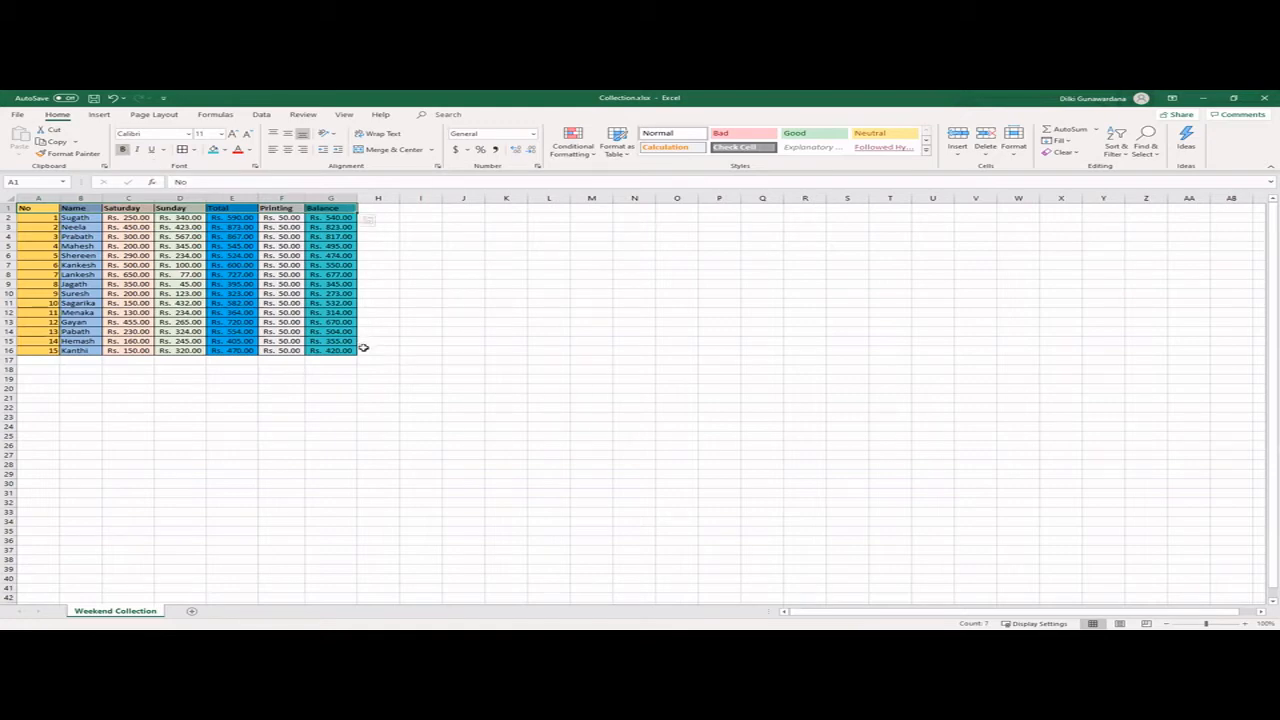
pyautogui.click(132, 265)
# - Middle-align the data cells A2:G16 vertically and save the workbook
pyautogui.moveTo(42, 220); pyautogui.dragTo(347, 349)
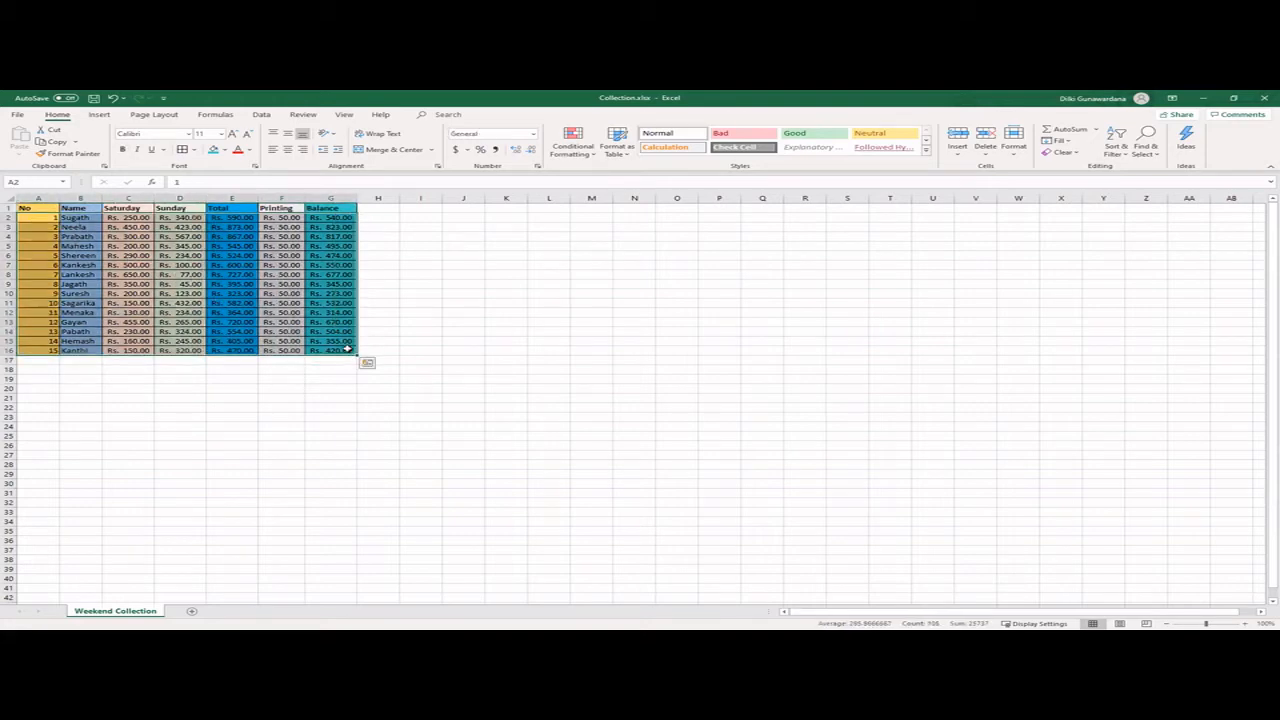
pyautogui.click(288, 135)
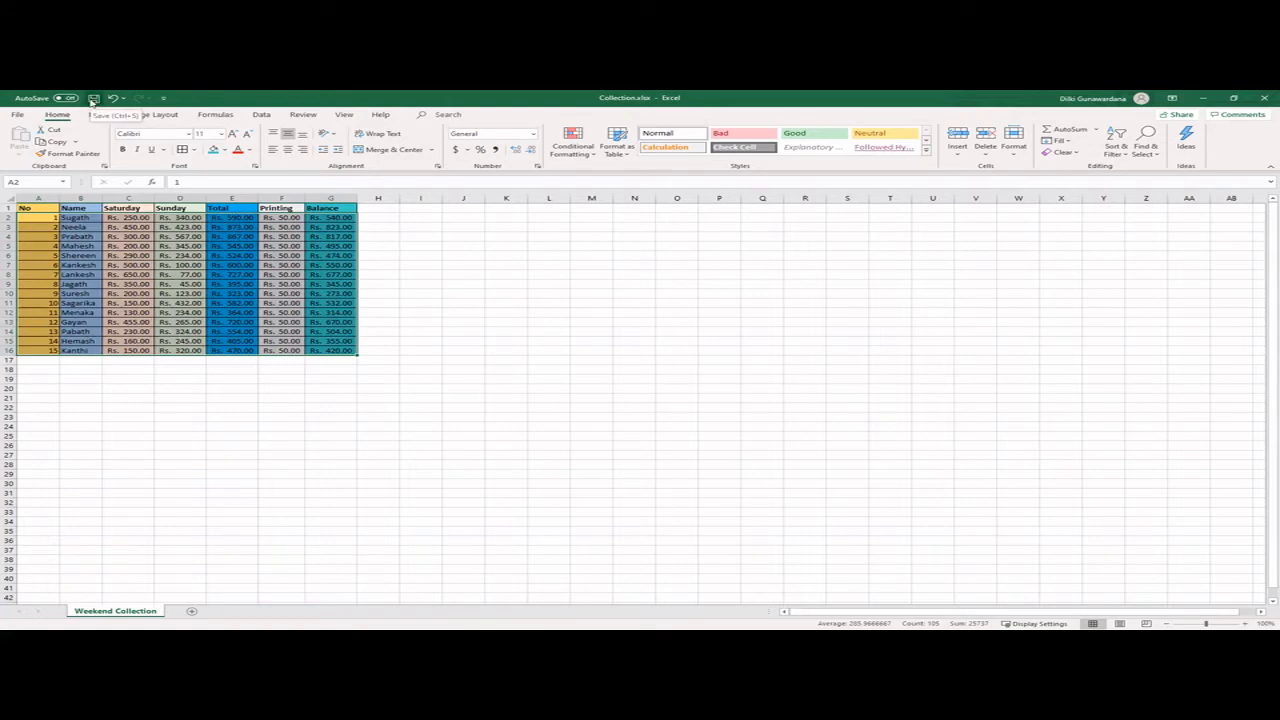
pyautogui.click(92, 99)
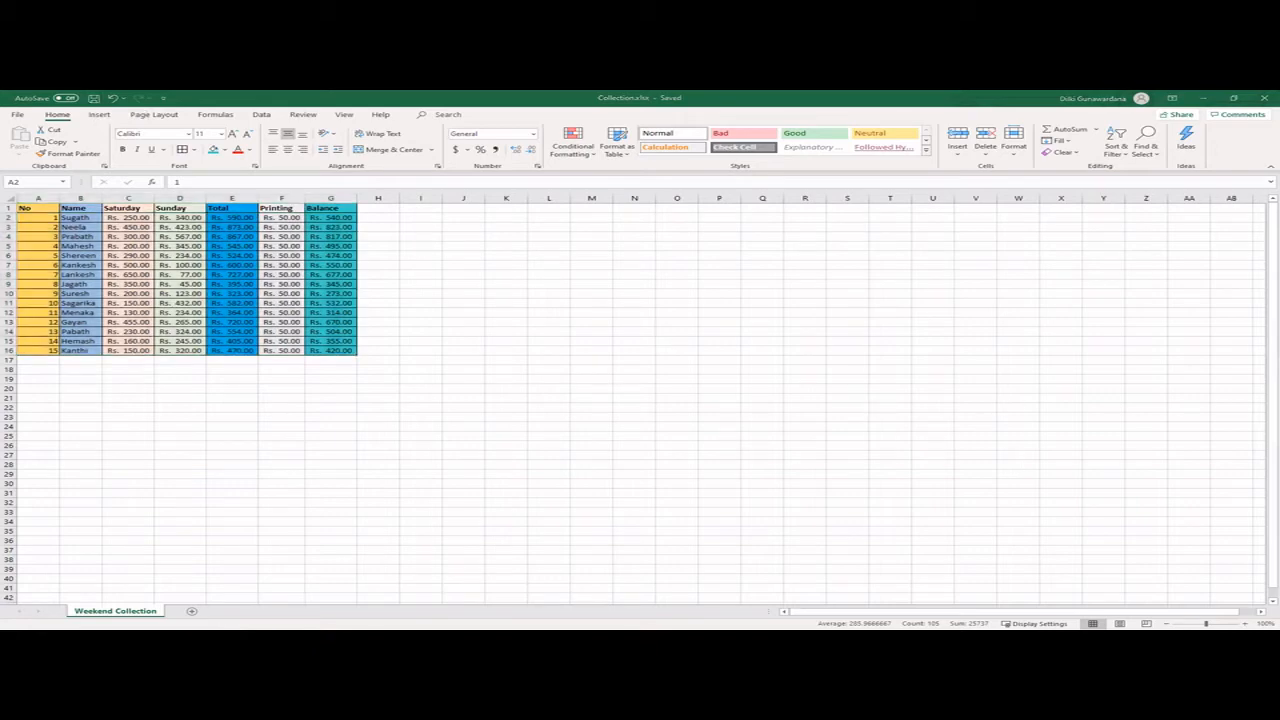
# - Switch to the ICT workbook PDF in Adobe Acrobat Reader and examine the new-worksheet exercise, its ABC Stationaries stock table and the calculation formulas
pyautogui.hotkey('alt', 'Tab')
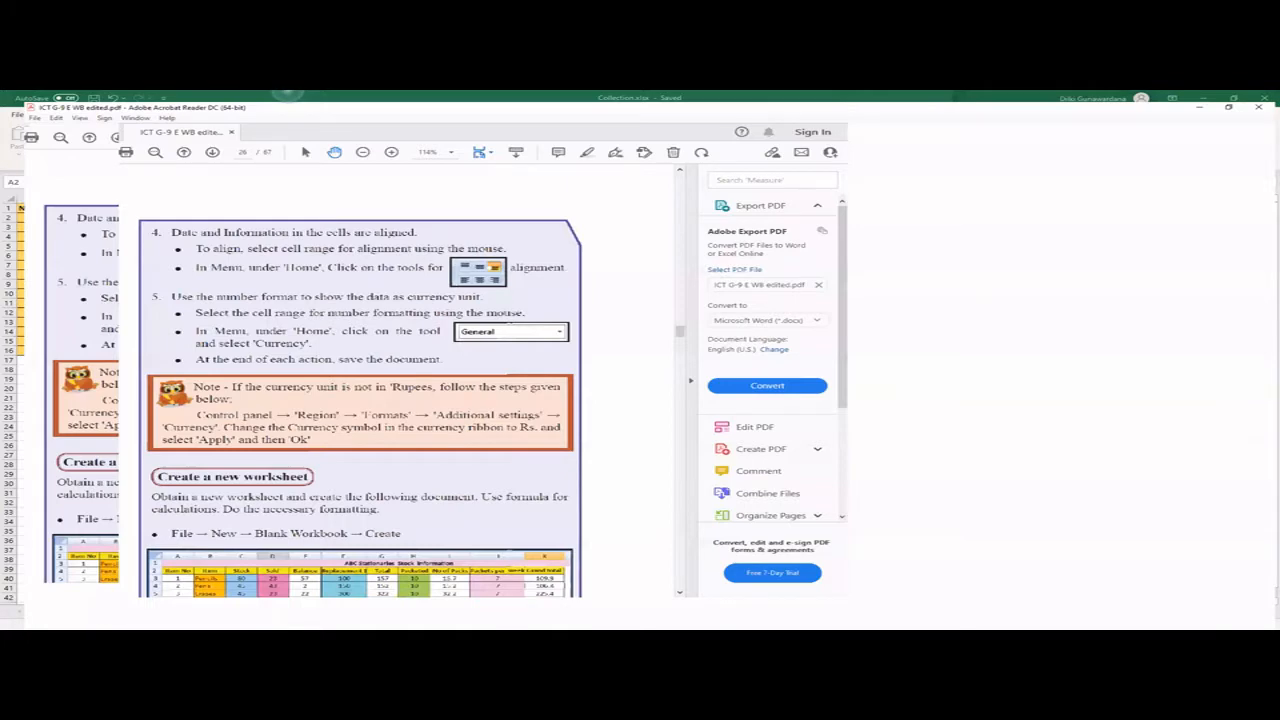
pyautogui.scroll(-1, 686, 422)
pyautogui.scroll(-2, 686, 422)
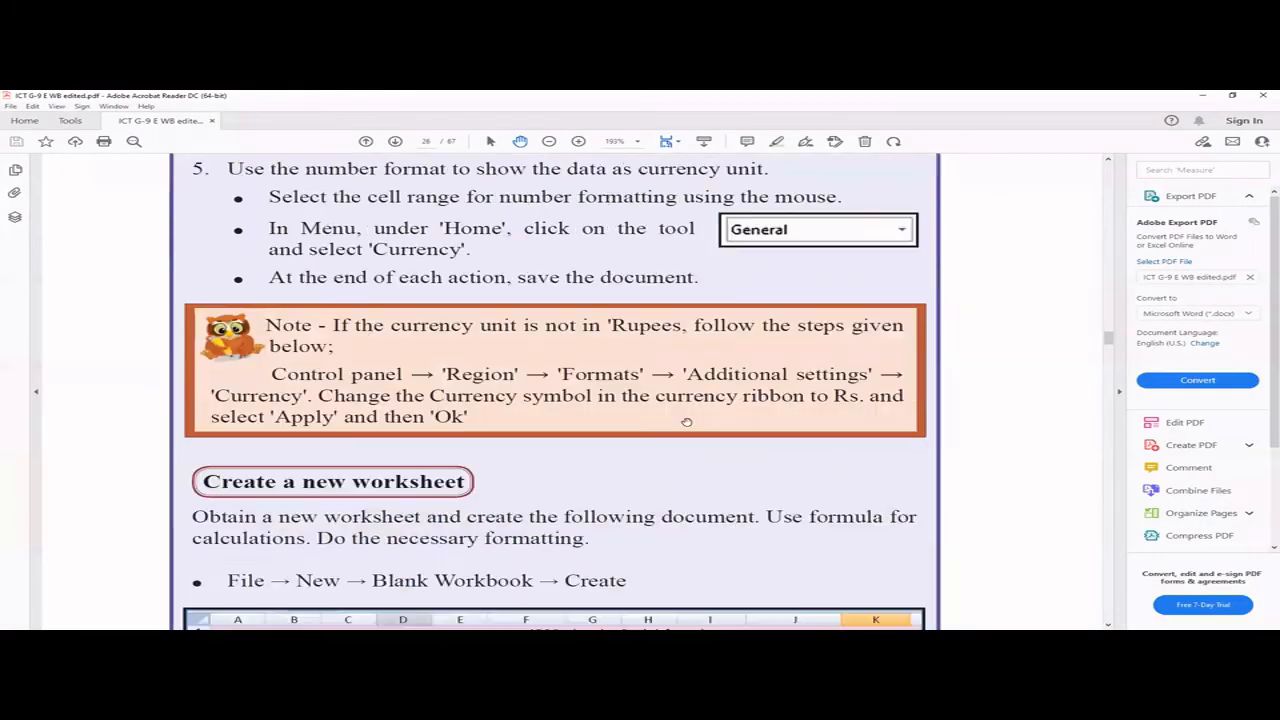
pyautogui.scroll(-3, 686, 422)
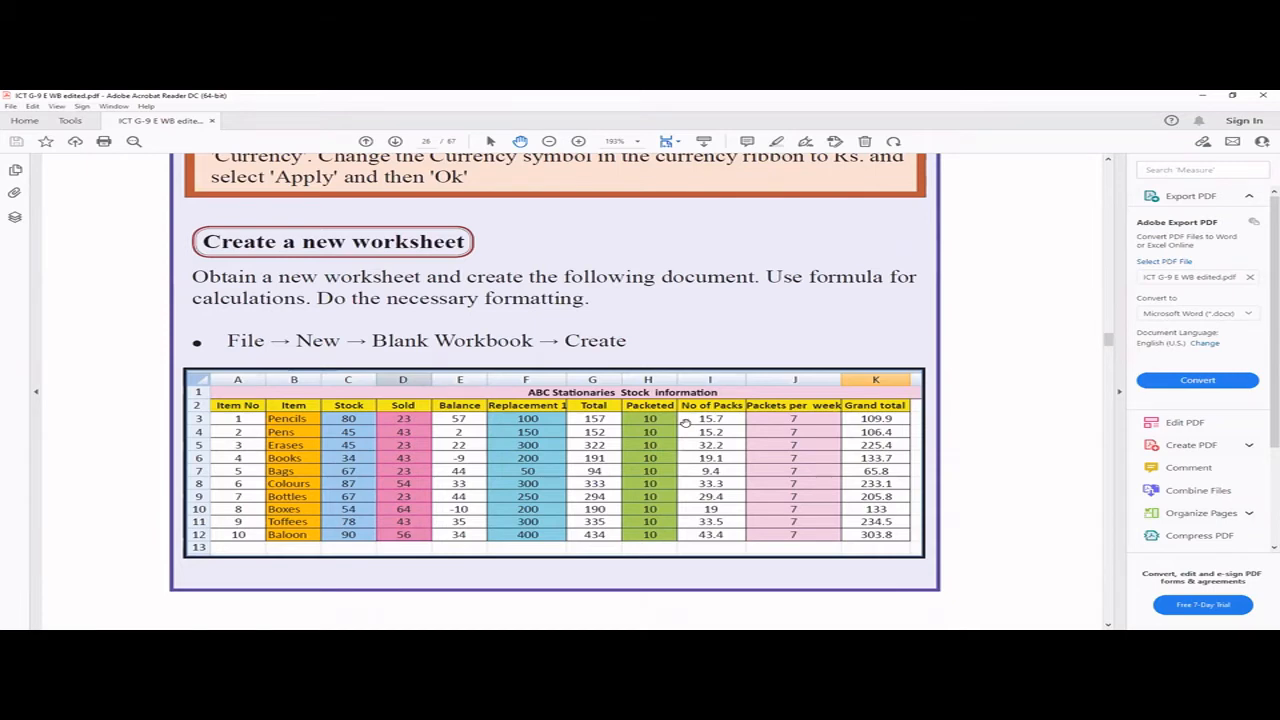
pyautogui.scroll(-2, 685, 424)
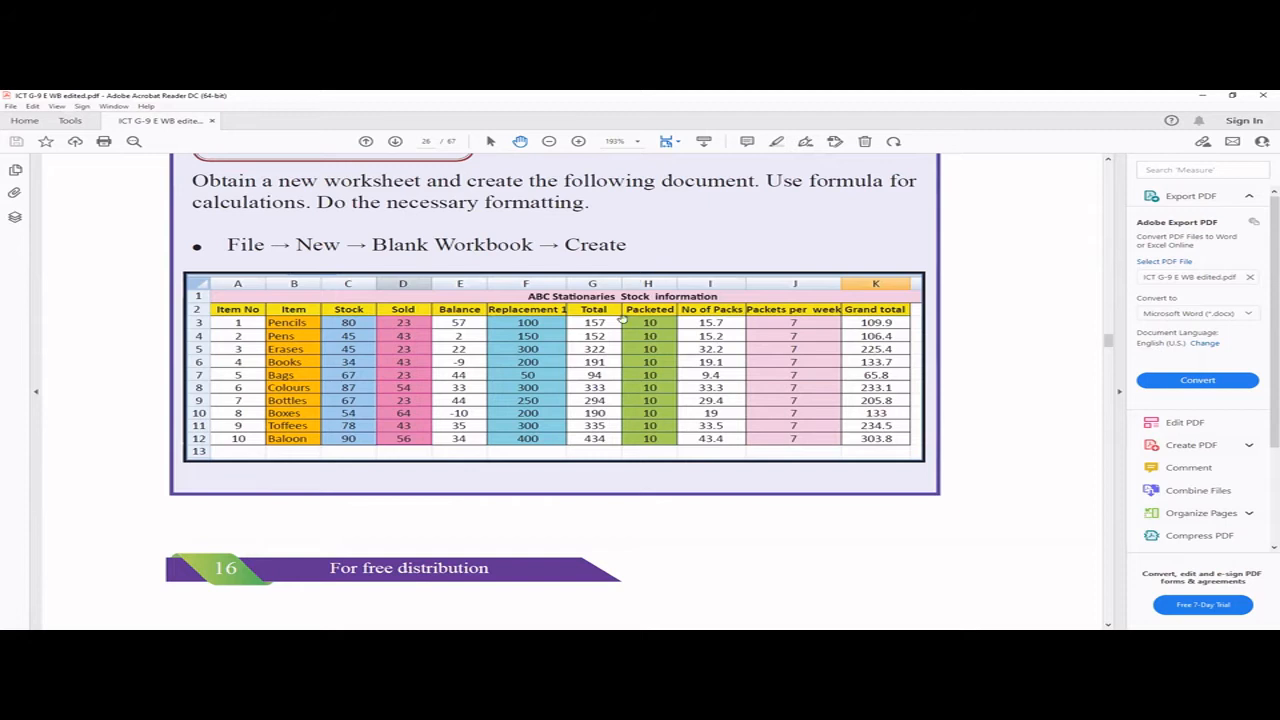
pyautogui.scroll(-8, 616, 320)
pyautogui.scroll(-2, 605, 341)
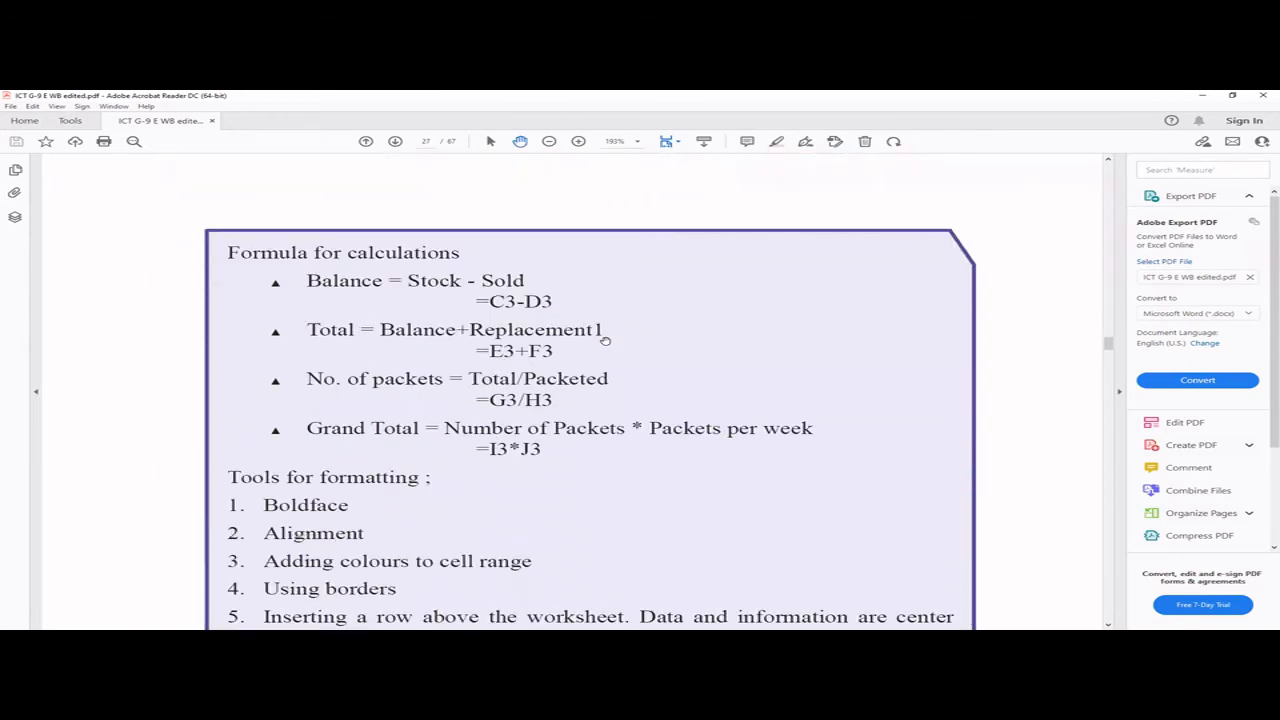
pyautogui.scroll(10, 605, 341)
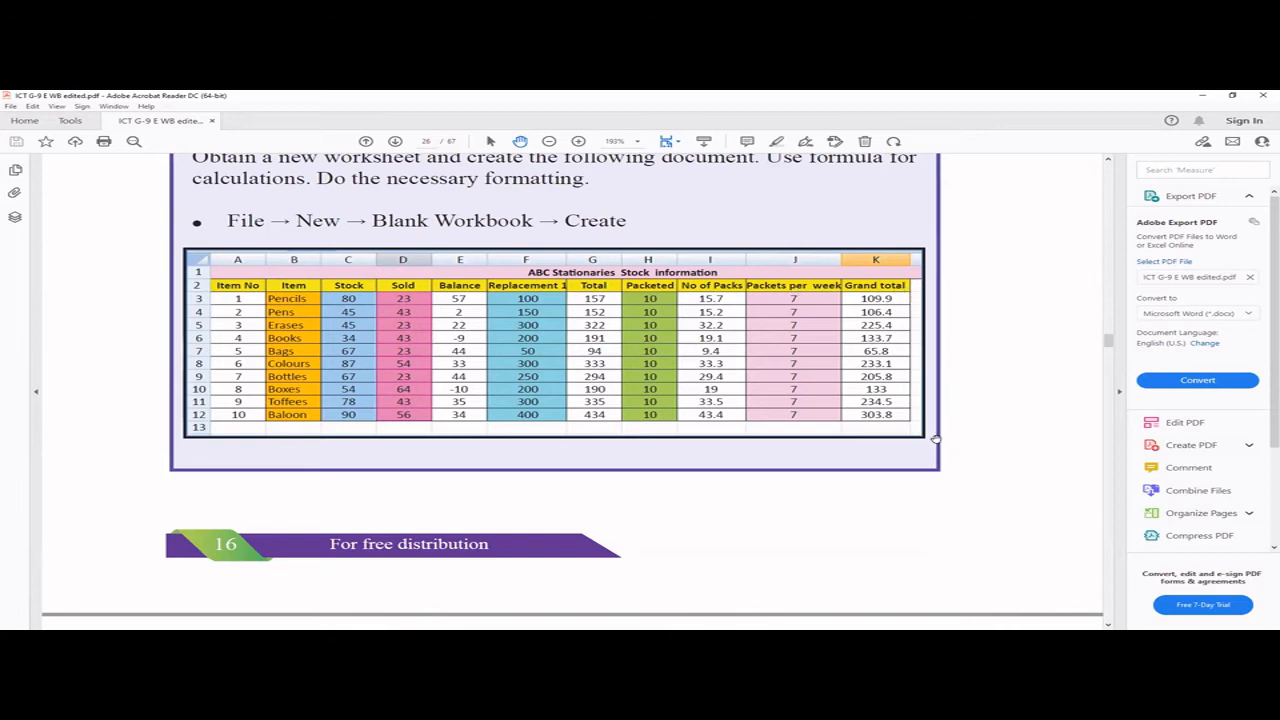
pyautogui.scroll(-5, 935, 438)
pyautogui.scroll(3, 931, 437)
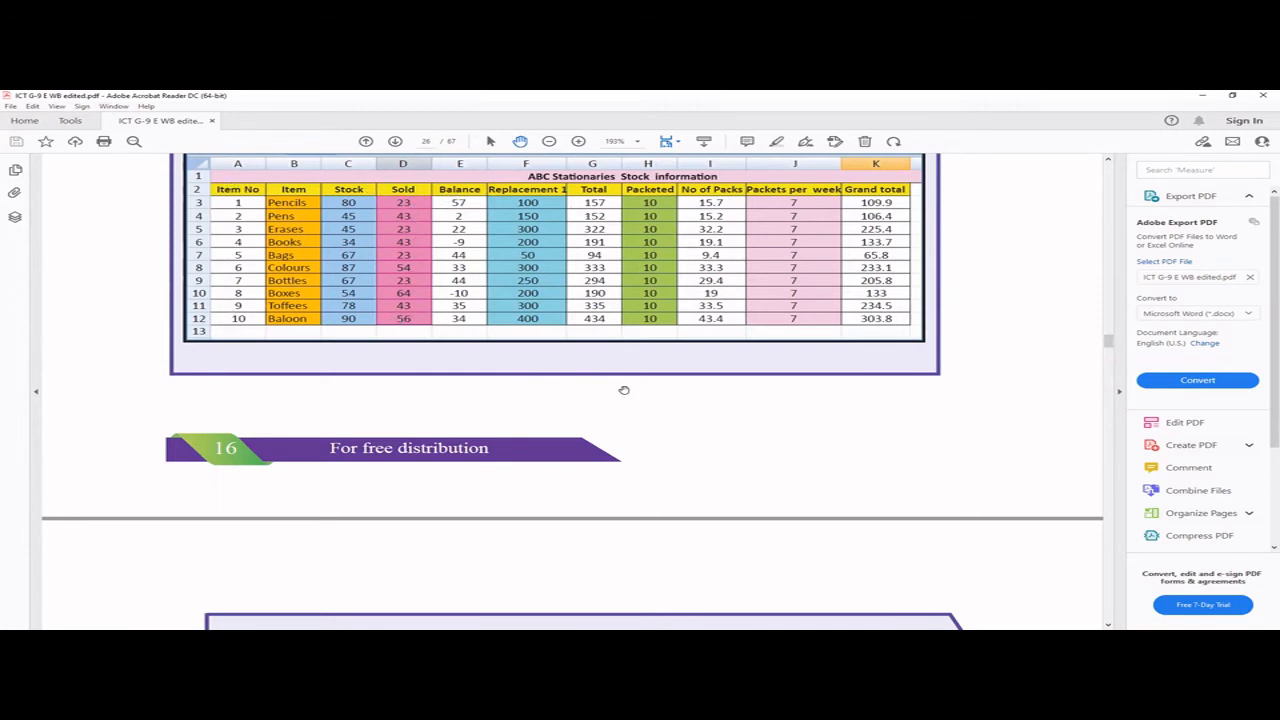
pyautogui.scroll(-3, 622, 388)
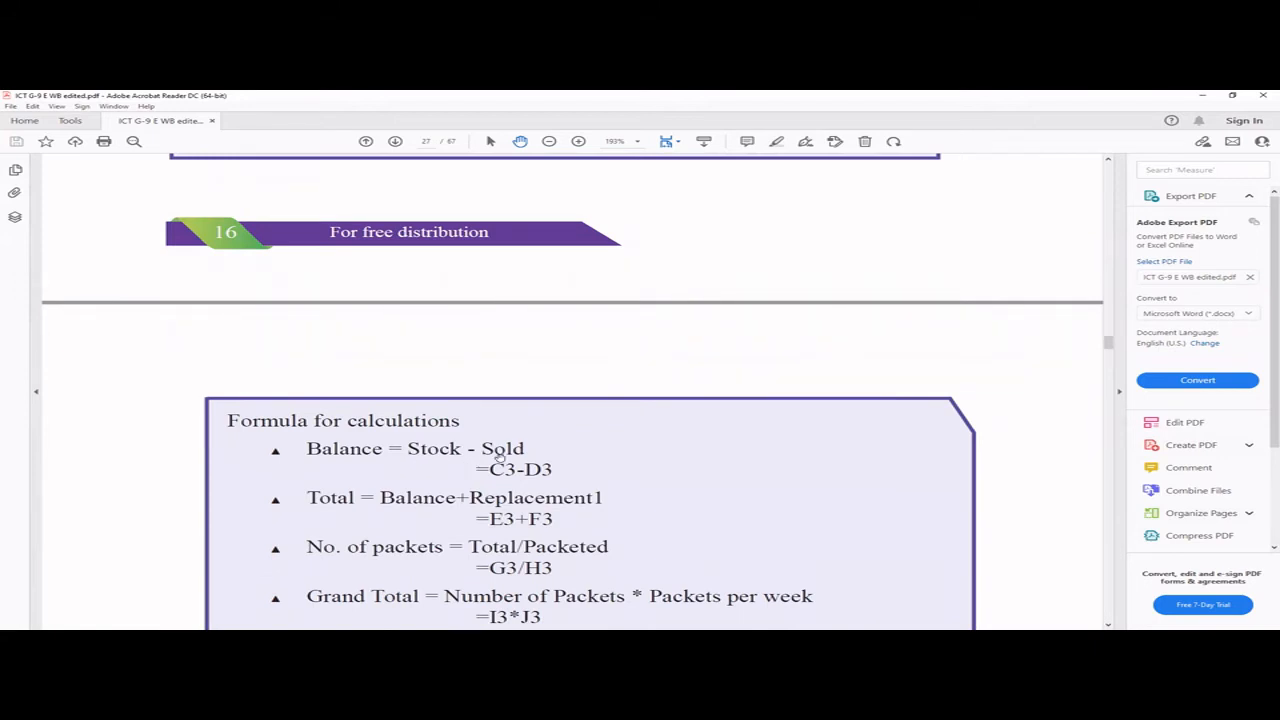
# - Compare the Balance, Total, No. of packets and Grand Total formulas with the ABC Stationaries stock table columns, and review the formatting tools list
pyautogui.scroll(4, 643, 277)
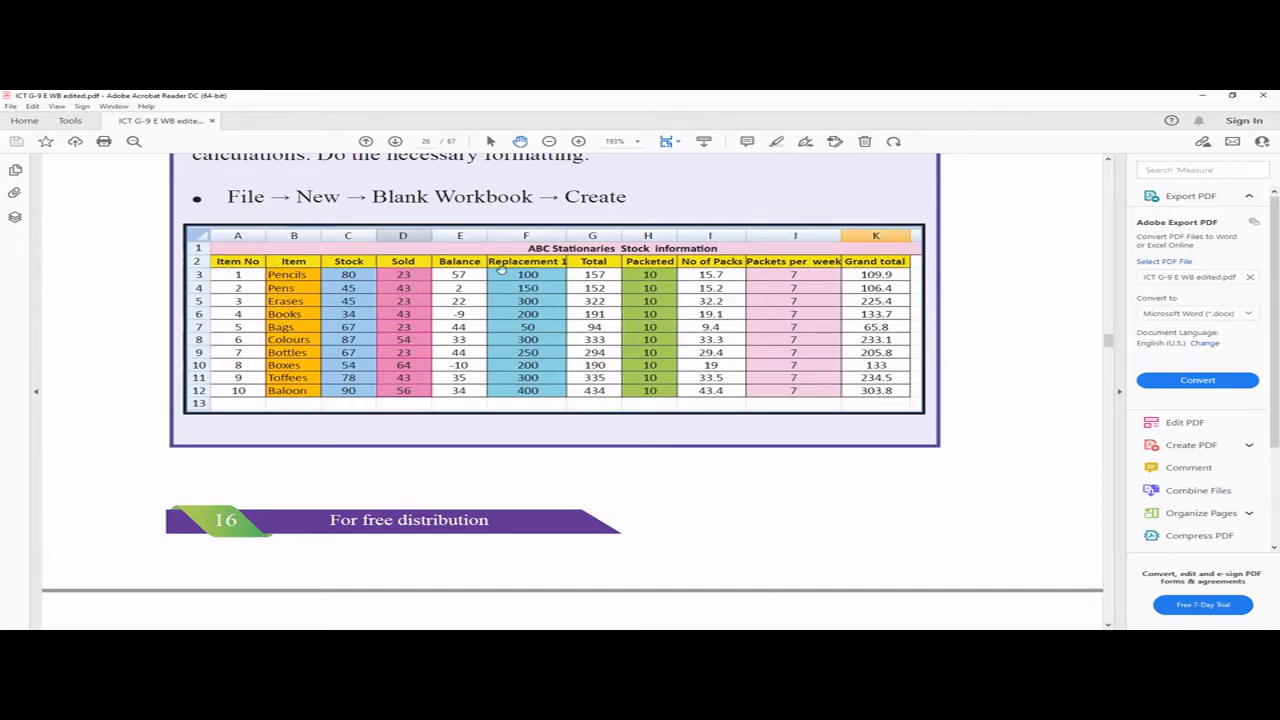
pyautogui.scroll(-1, 519, 281)
pyautogui.scroll(-5, 530, 390)
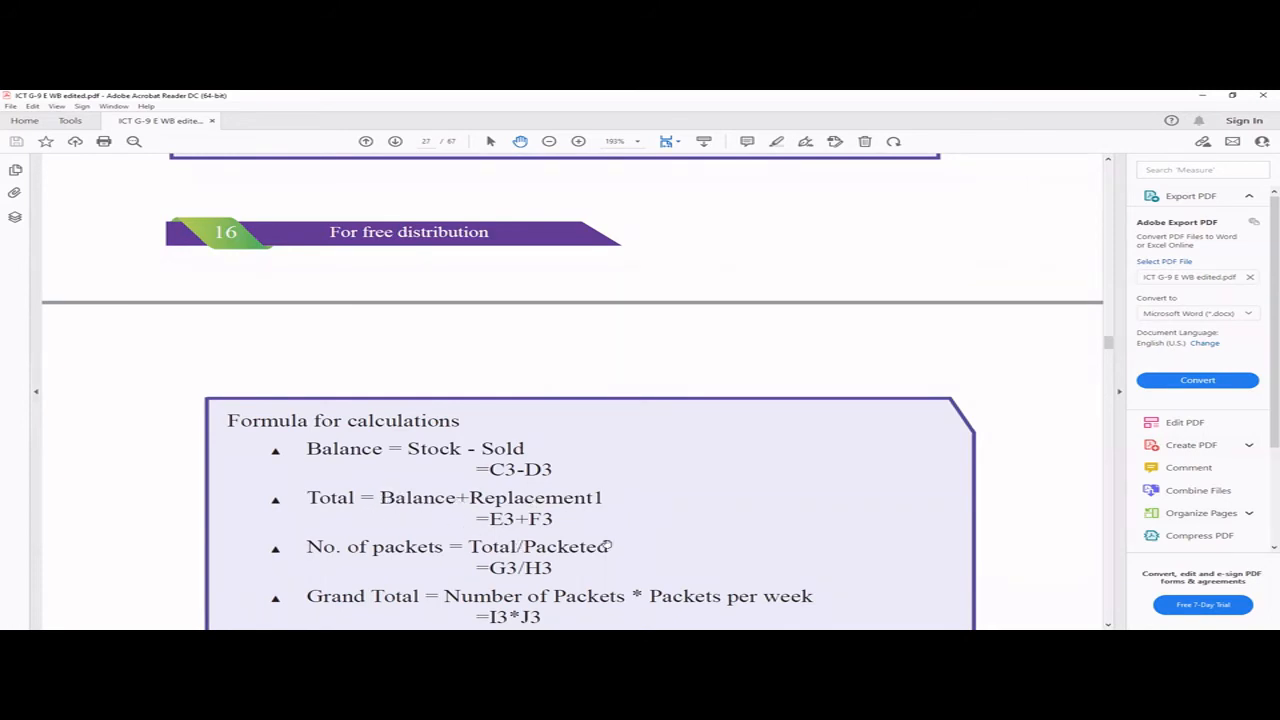
pyautogui.scroll(5, 595, 492)
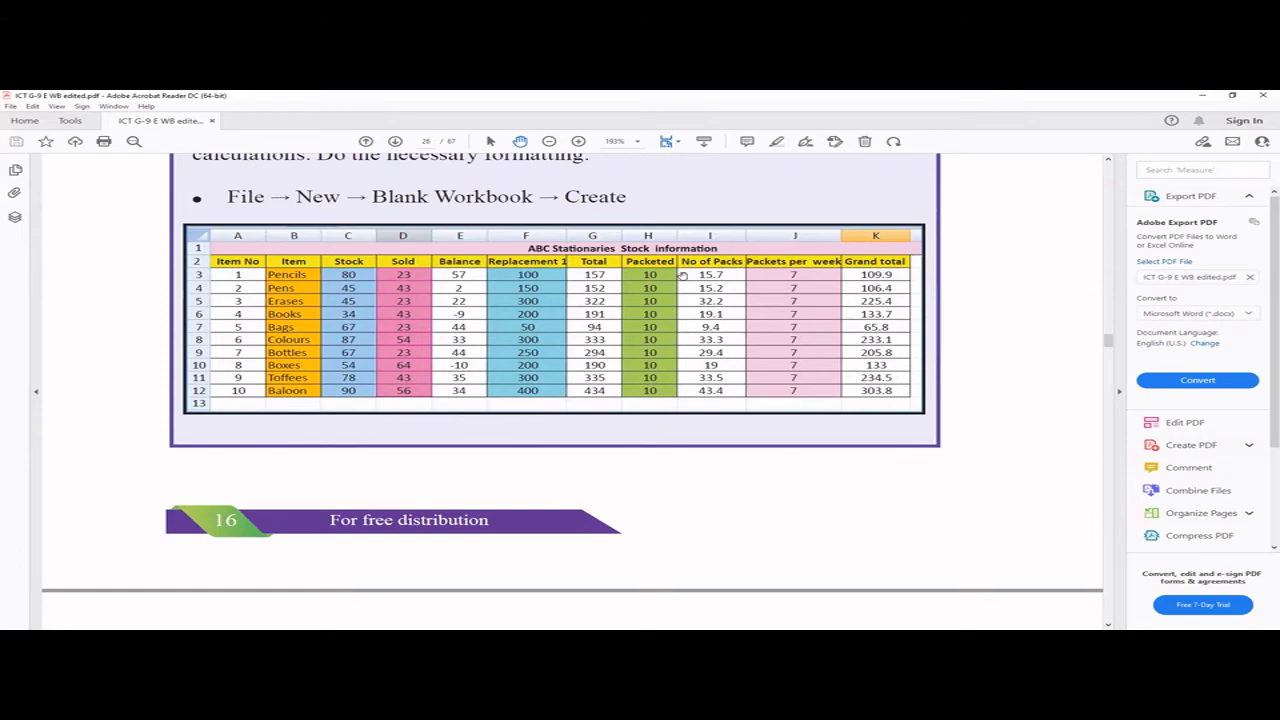
pyautogui.scroll(-5, 743, 381)
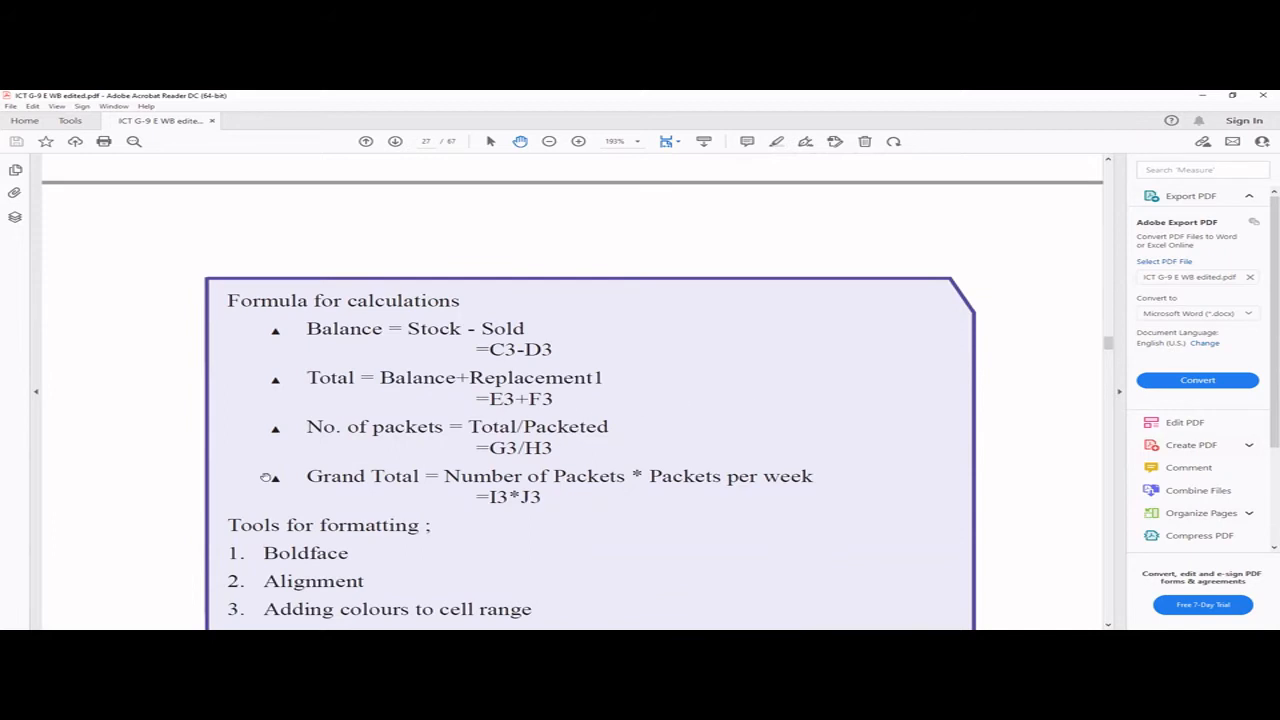
pyautogui.scroll(5, 946, 366)
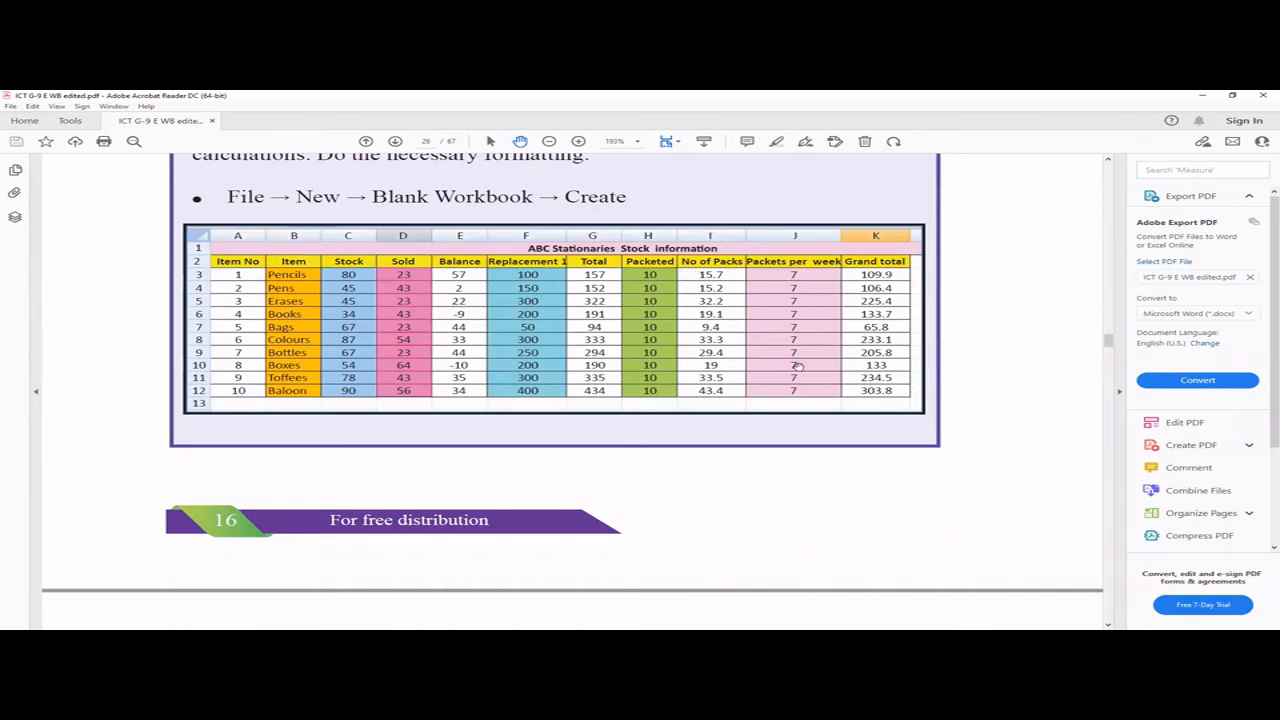
pyautogui.scroll(-5, 783, 380)
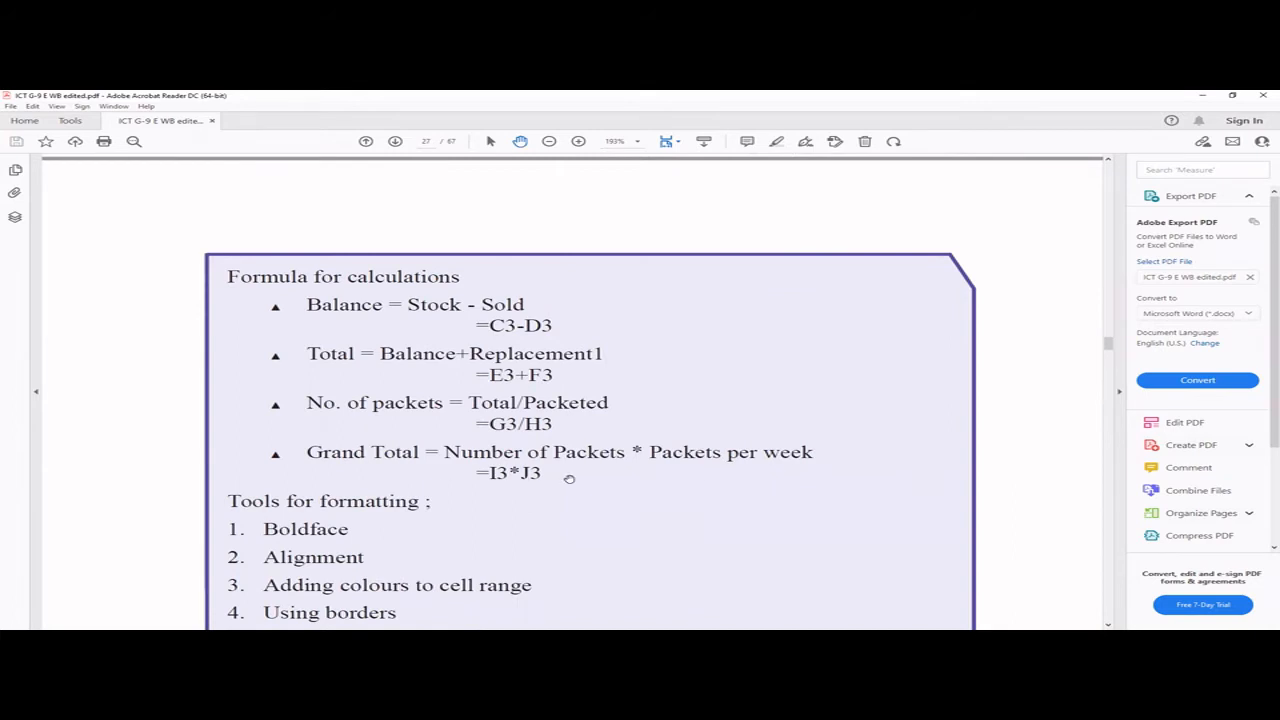
pyautogui.scroll(-3, 569, 479)
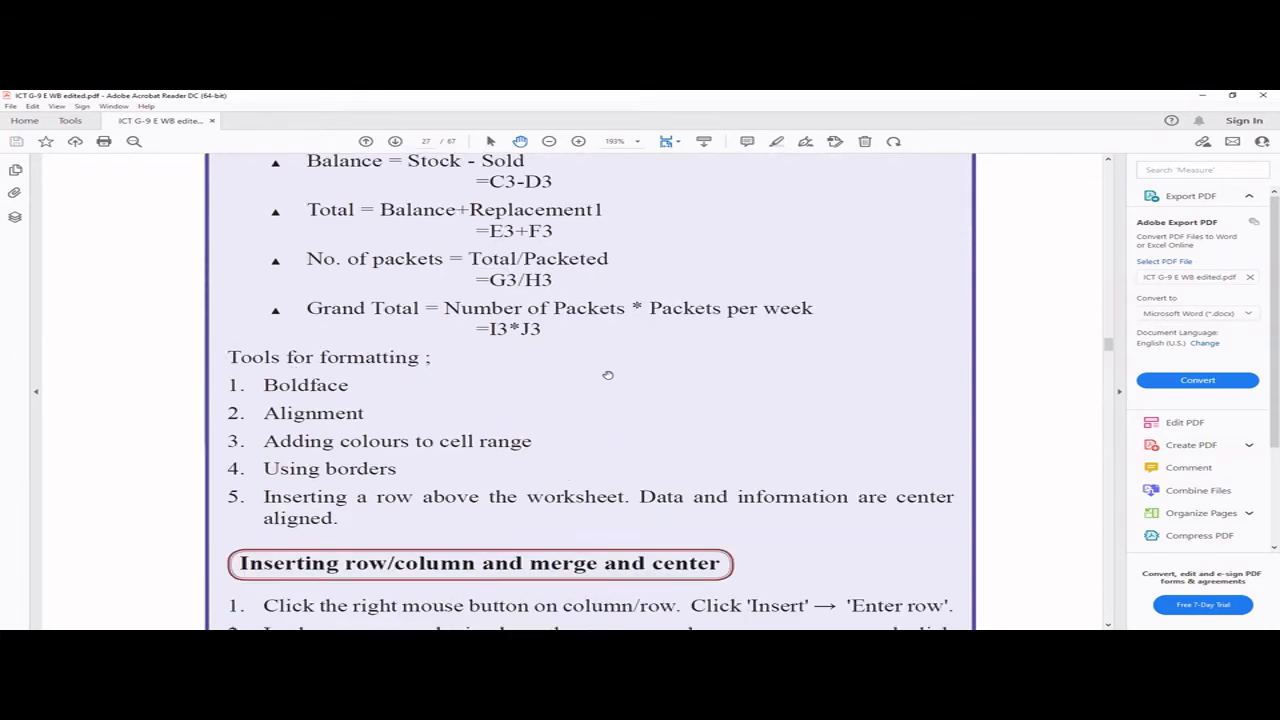
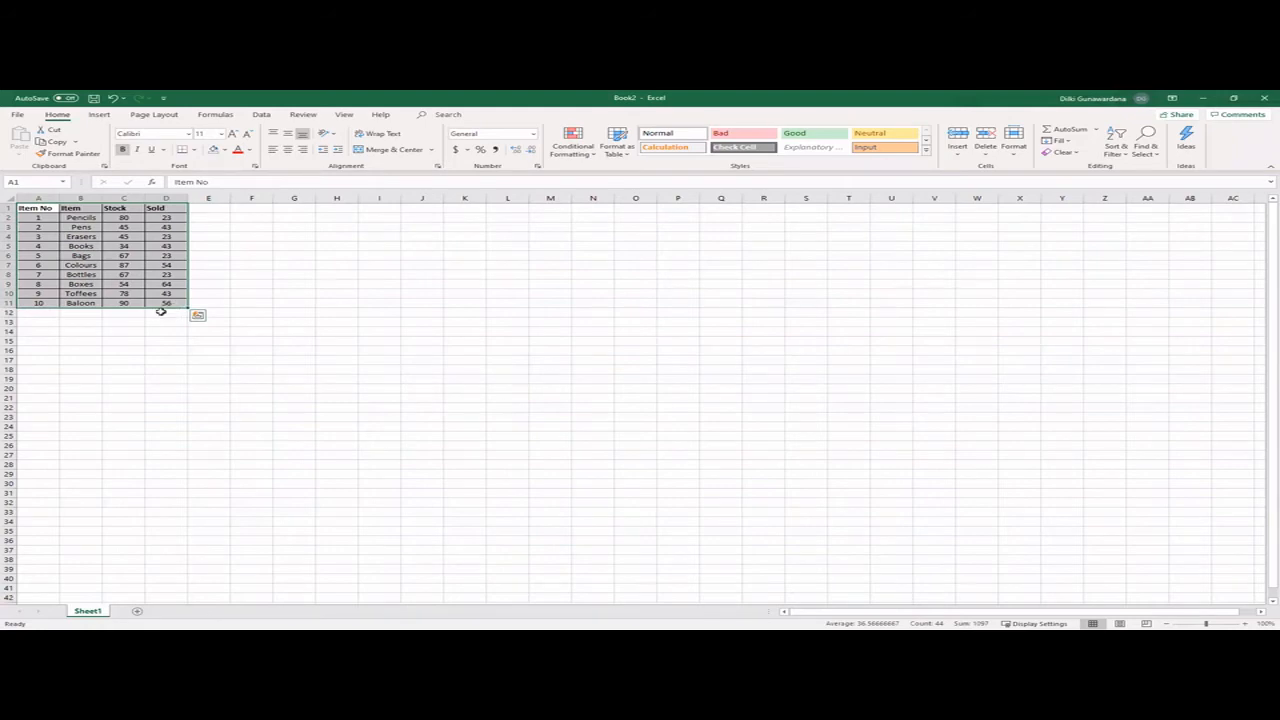
# - Enter the column headings Balance, Replacement 1 and Total in cells E1 to G1
pyautogui.click(204, 208)
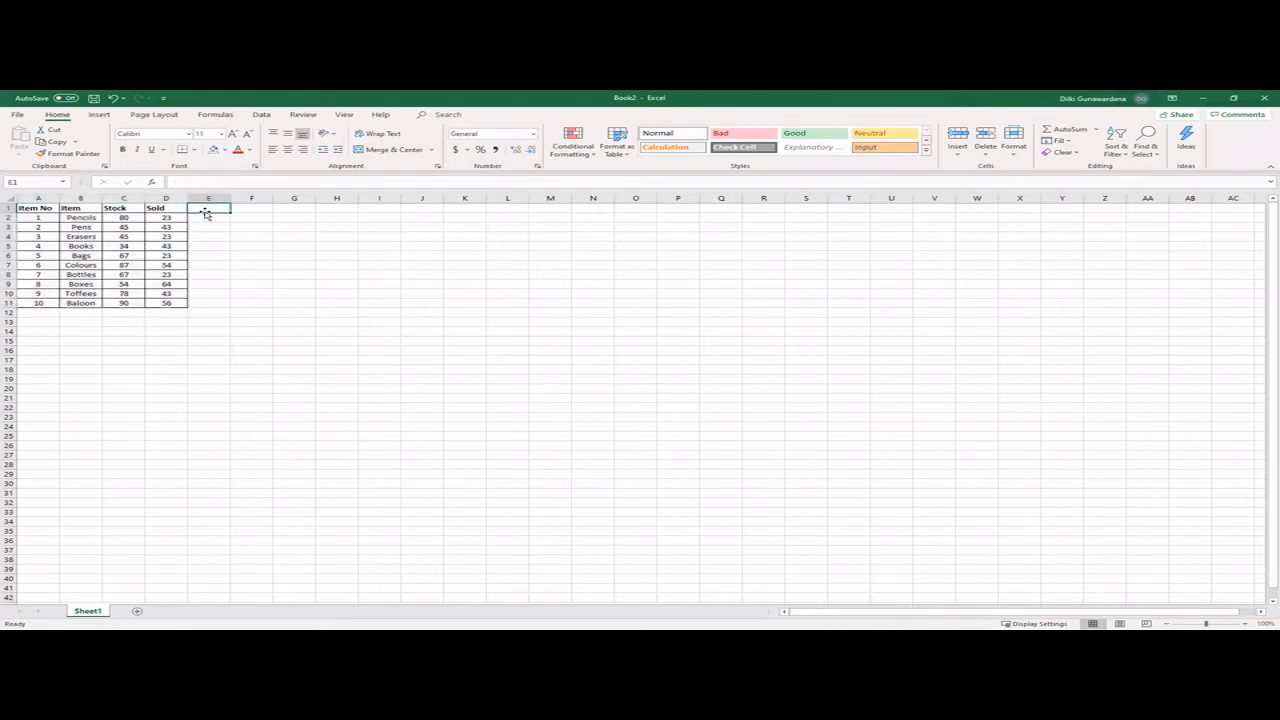
pyautogui.write('Balance')
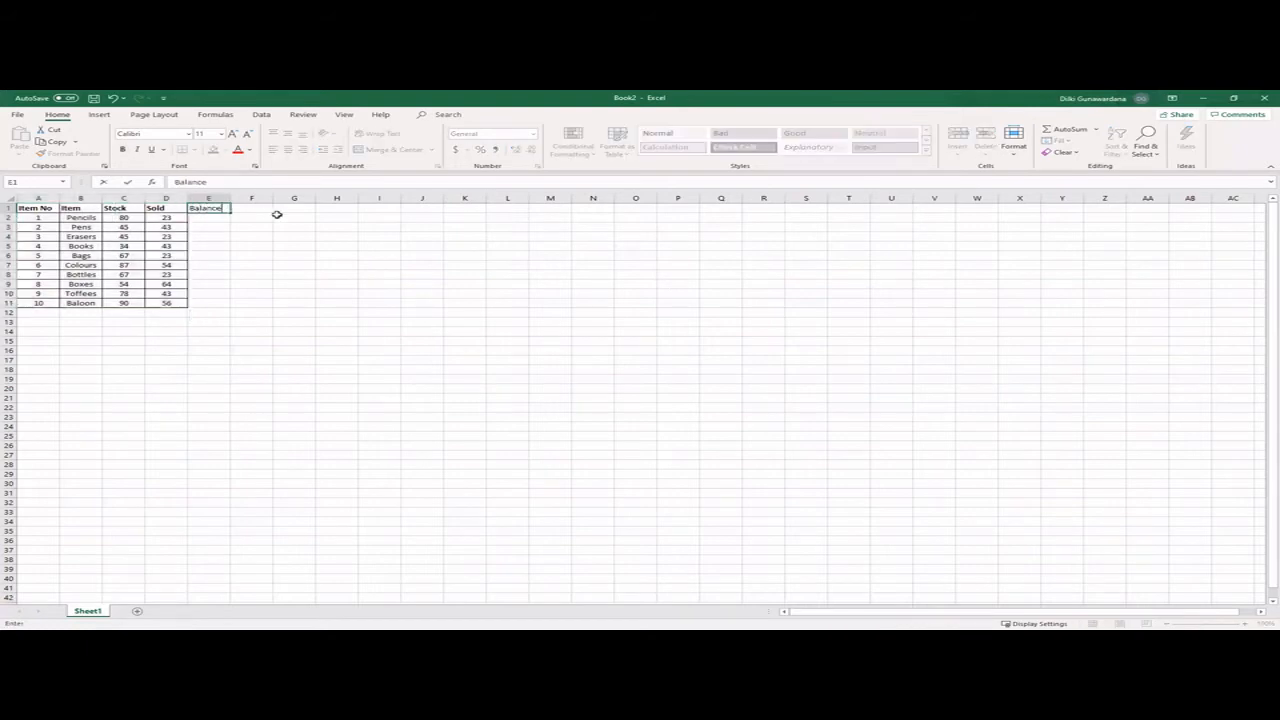
pyautogui.press('Tab')
pyautogui.write('re')
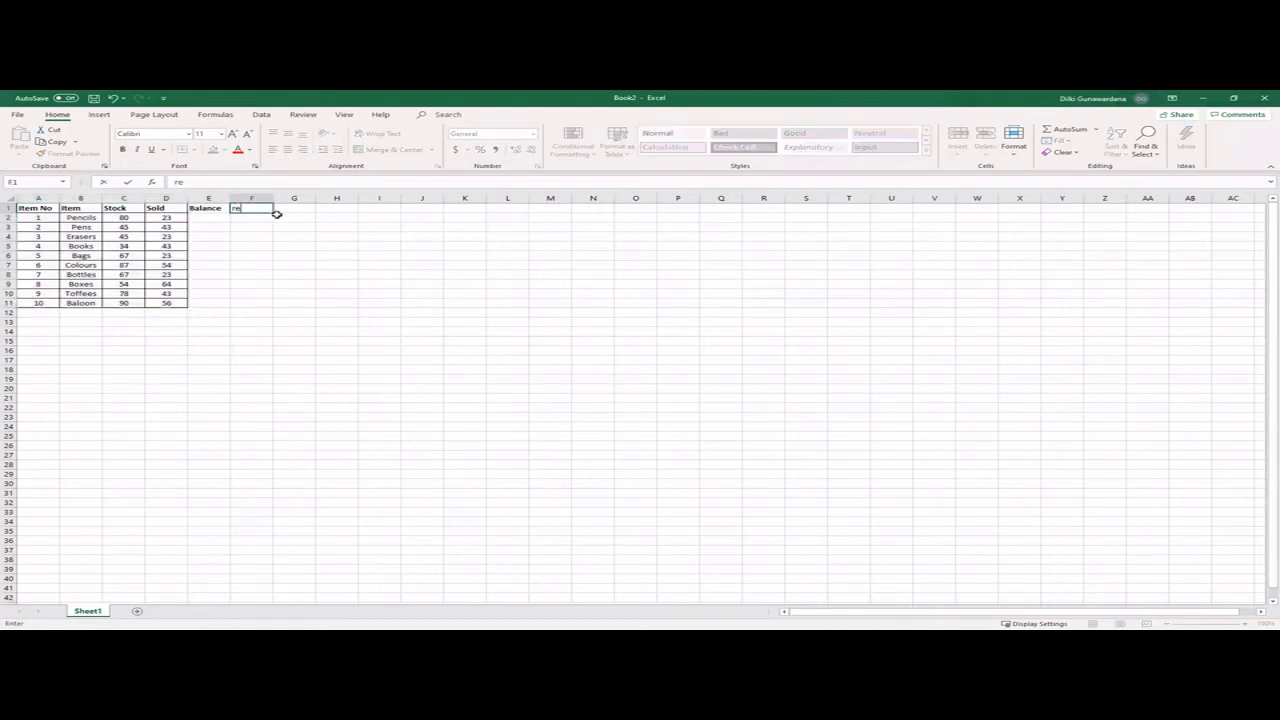
pyautogui.write('plac')
pyautogui.press('BackSpace')
pyautogui.press('BackSpace')
pyautogui.press('BackSpace')
pyautogui.press('BackSpace')
pyautogui.press('BackSpace')
pyautogui.press('BackSpace')
pyautogui.write('Replacement')
pyautogui.press('Tab')
pyautogui.write('Tot')
pyautogui.press('Tab')
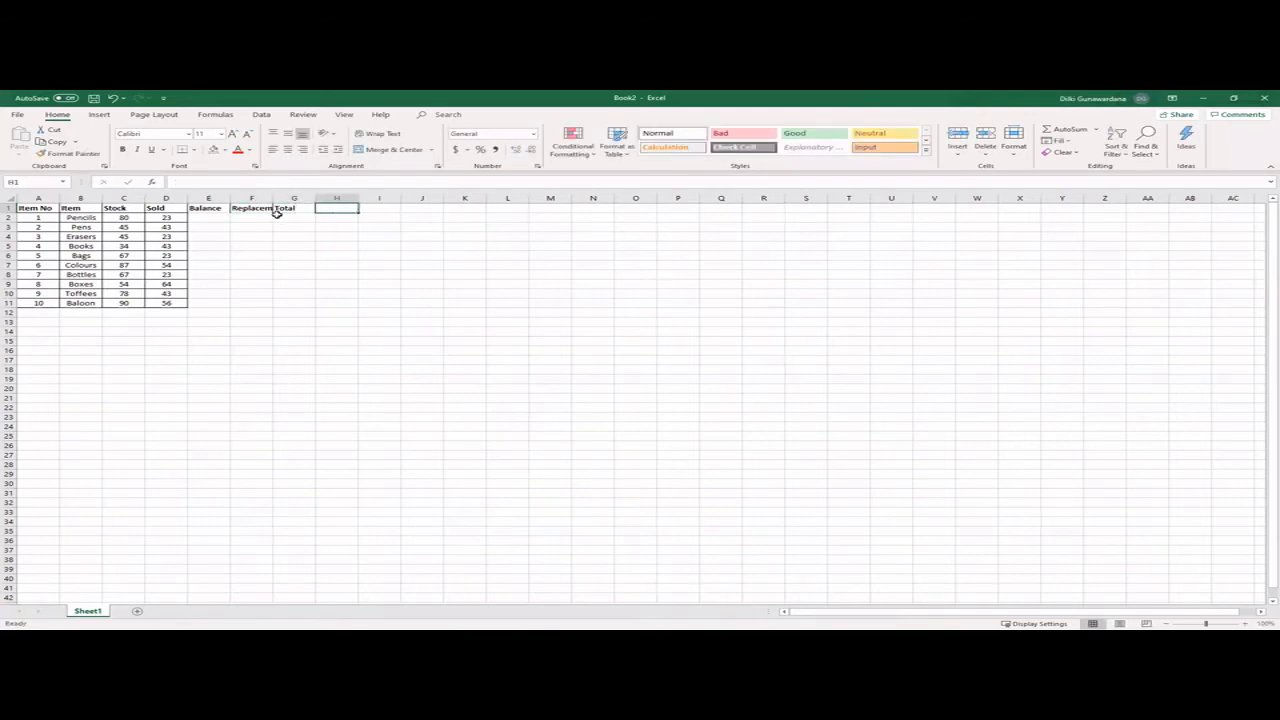
# - Enter the column headings Packeted, No of Packs and Packets per week in cells H1 to J1
pyautogui.write('Packeted')
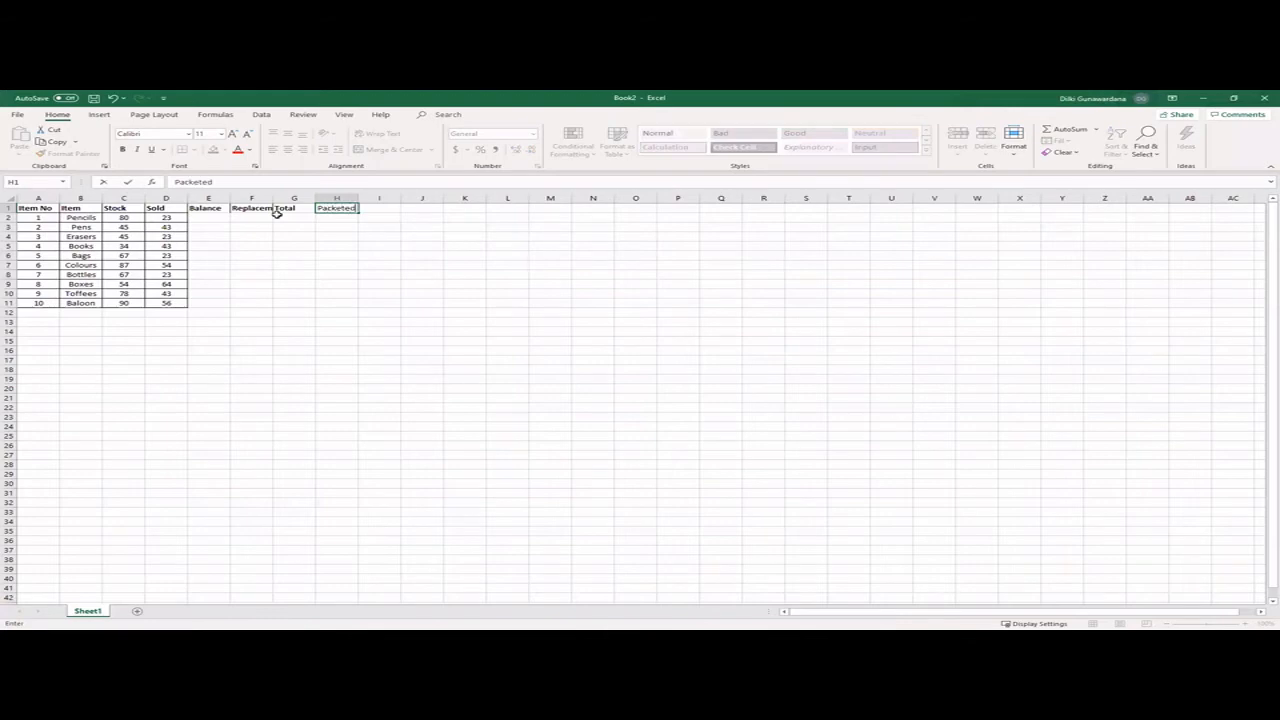
pyautogui.press('Tab')
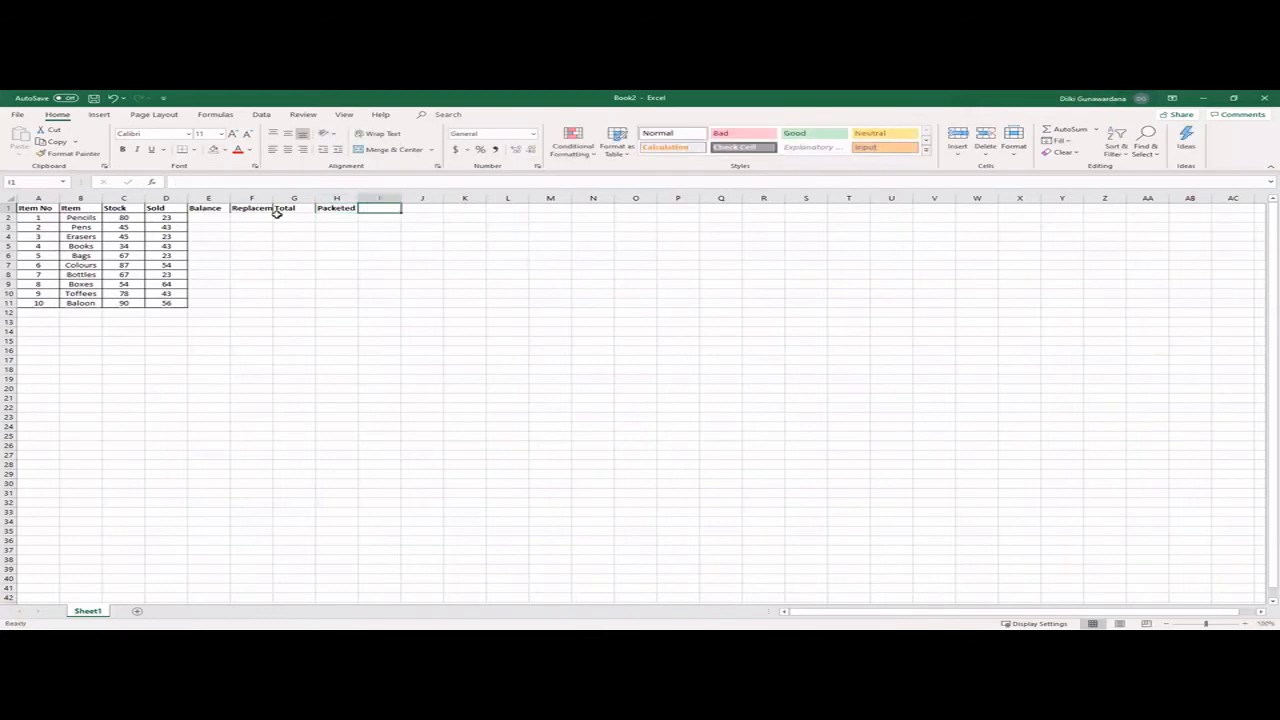
pyautogui.write('No')
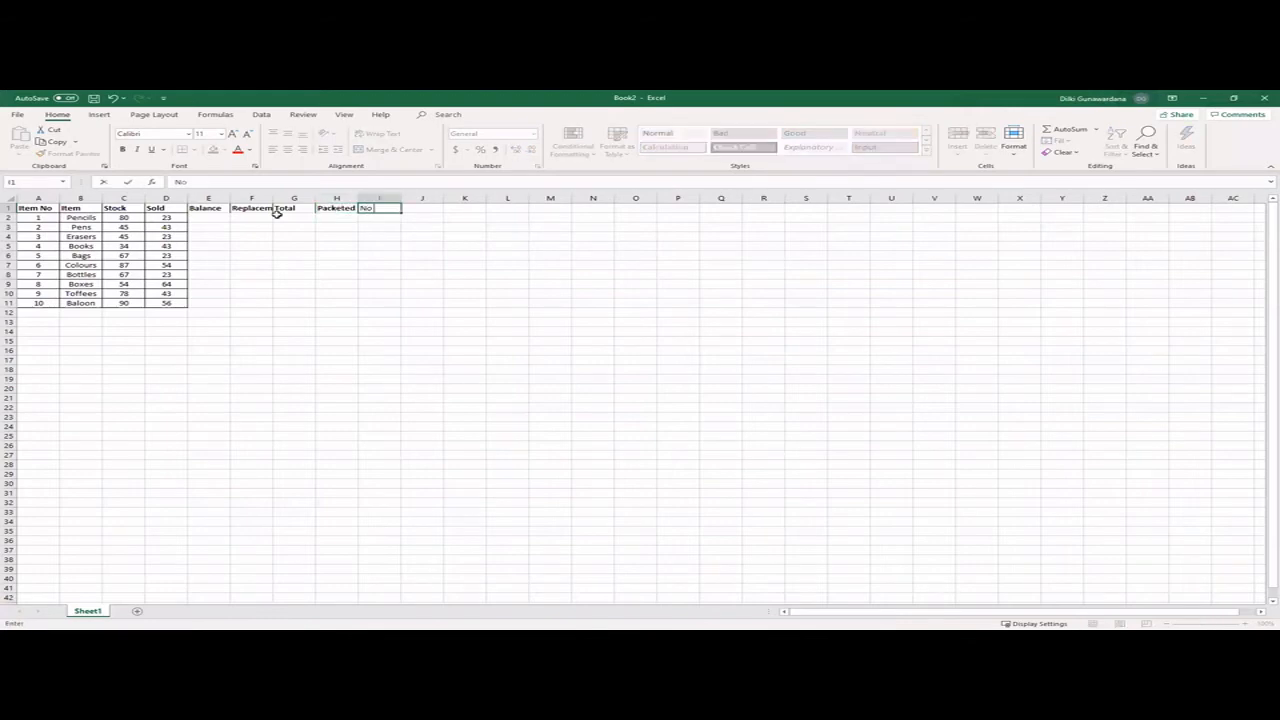
pyautogui.write(' of Packs')
pyautogui.press('Tab')
pyautogui.write('Pac')
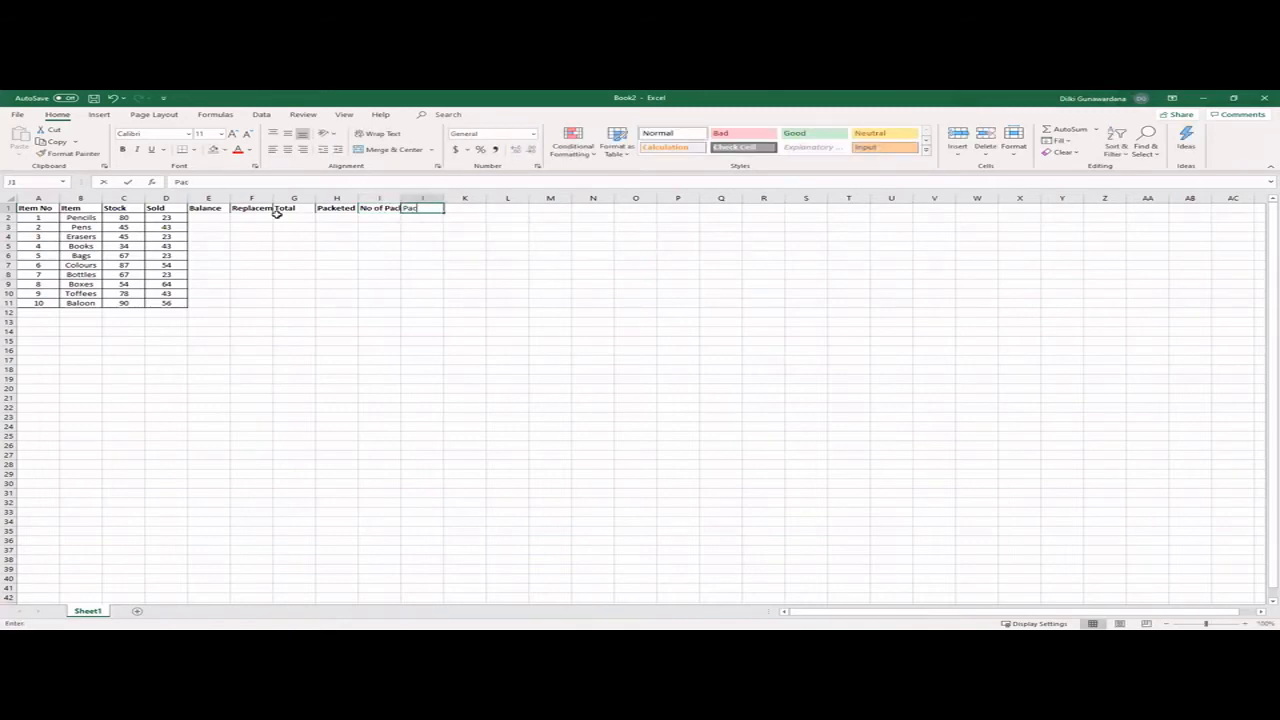
pyautogui.write('k')
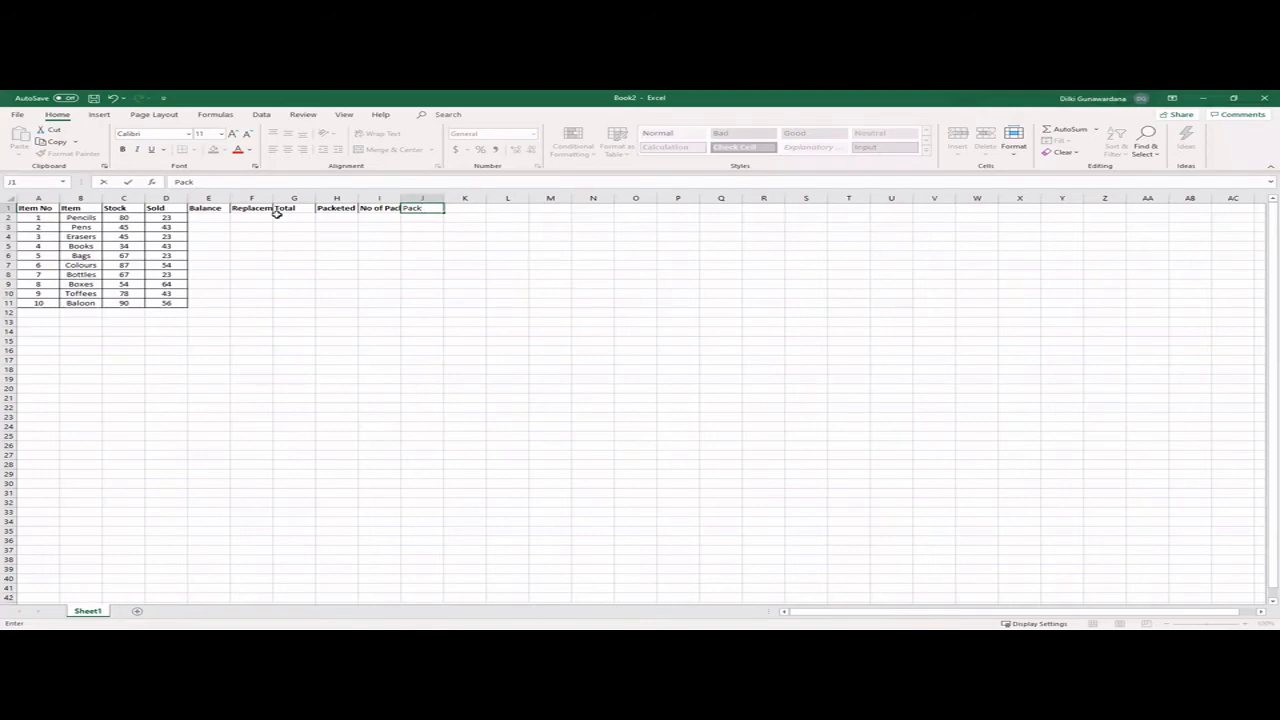
pyautogui.write('sts per wee')
pyautogui.write('k')
pyautogui.press('Tab')
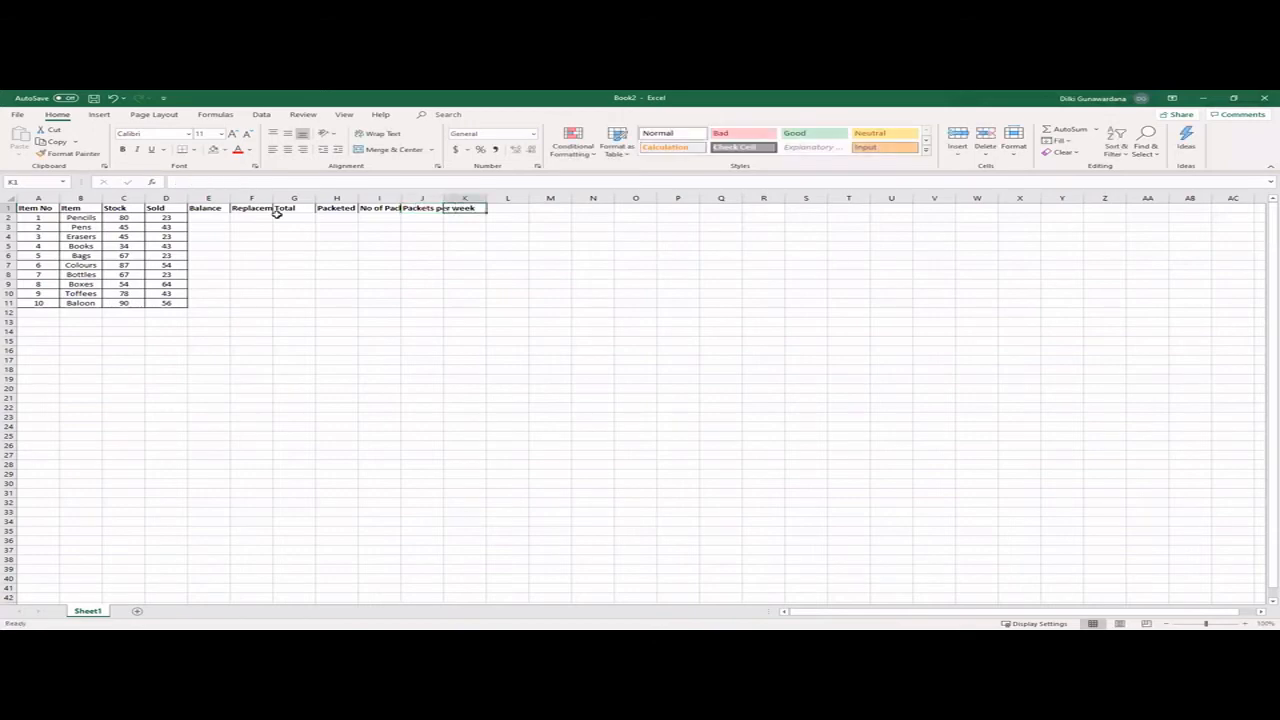
# - Enter the heading Grand Total in cell K1
pyautogui.write('Grand Tot')
pyautogui.write('la')
pyautogui.press('BackSpace')
pyautogui.press('BackSpace')
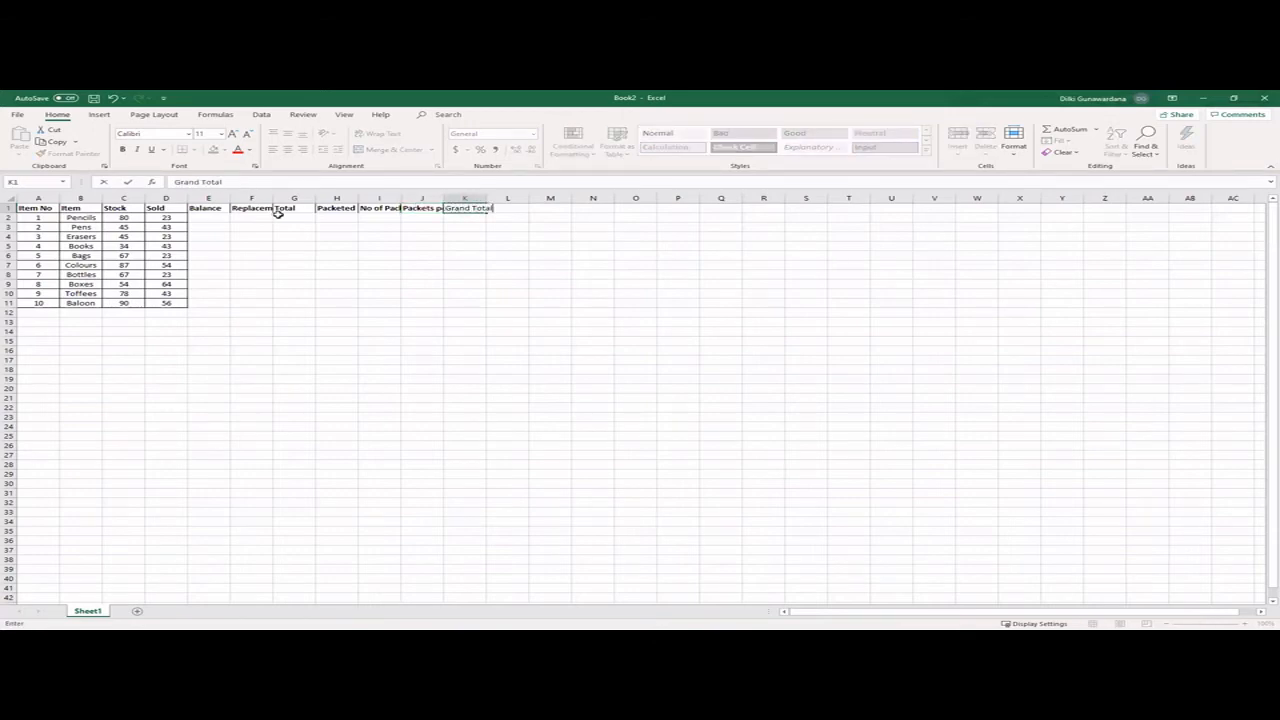
pyautogui.write('al')
pyautogui.click(366, 268)
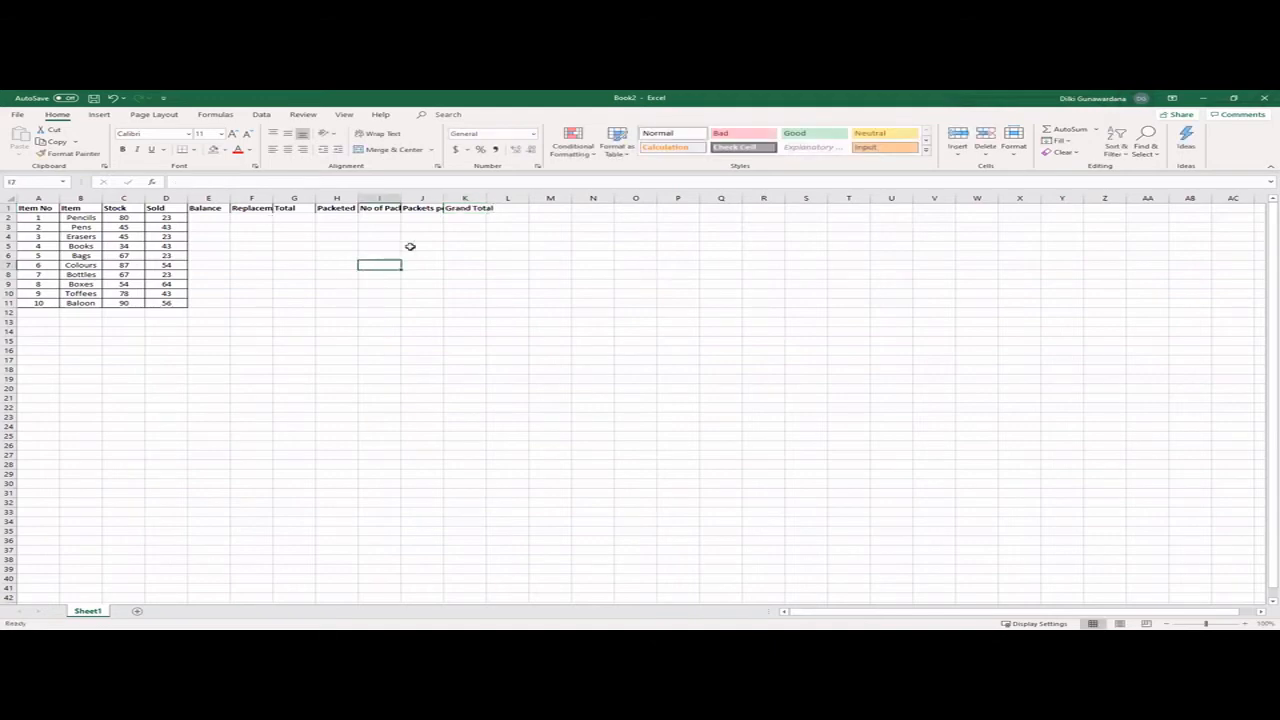
# - Widen the new columns to fit their headings and extend the table borders over E1:L11
pyautogui.moveTo(401, 194)
pyautogui.mouseDown()
pyautogui.moveTo(434, 196)
pyautogui.moveTo(386, 197)
pyautogui.mouseUp()
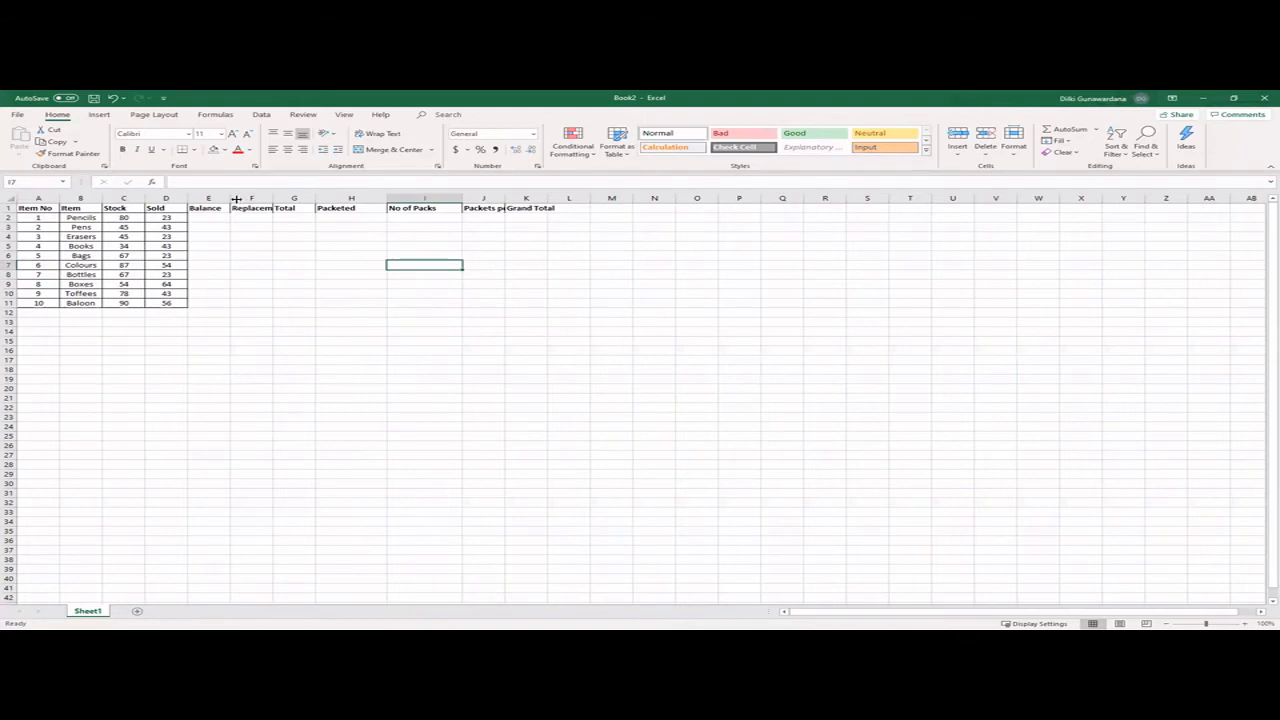
pyautogui.moveTo(229, 196); pyautogui.dragTo(285, 196)
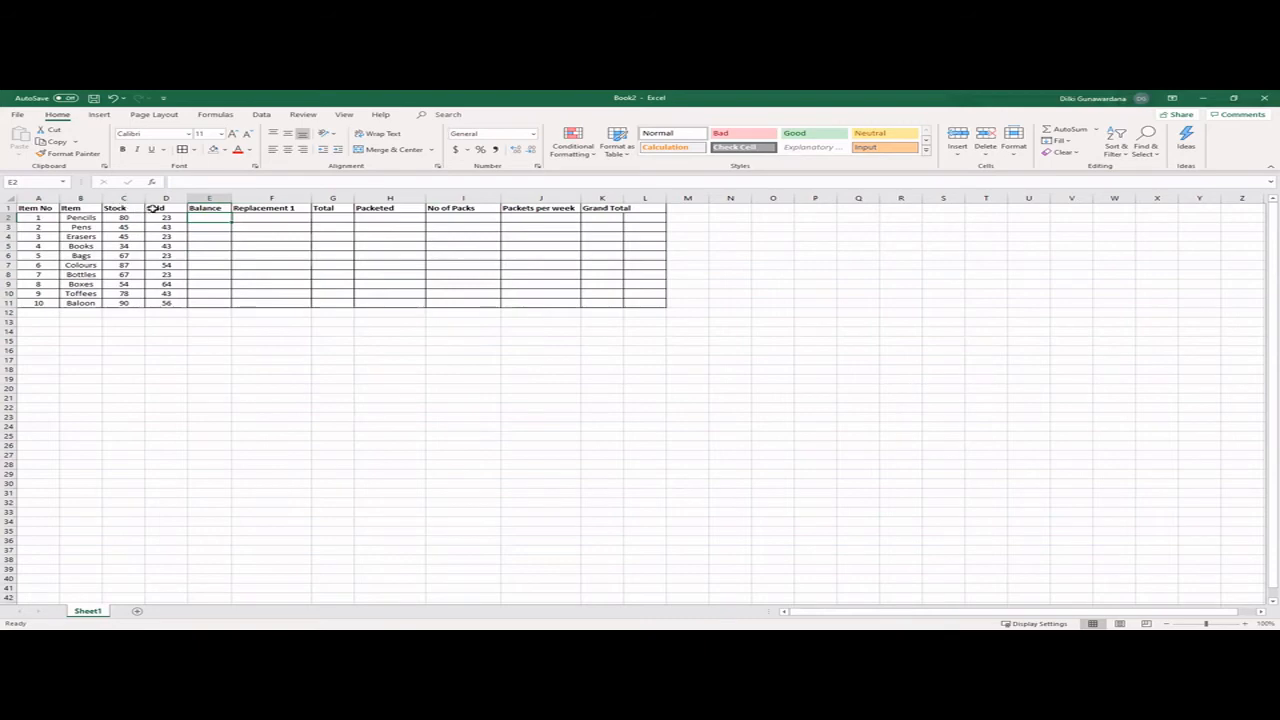
# - Enter the formula =(C2-D2) in E2 to calculate the Balance for Pencils
pyautogui.click(182, 183)
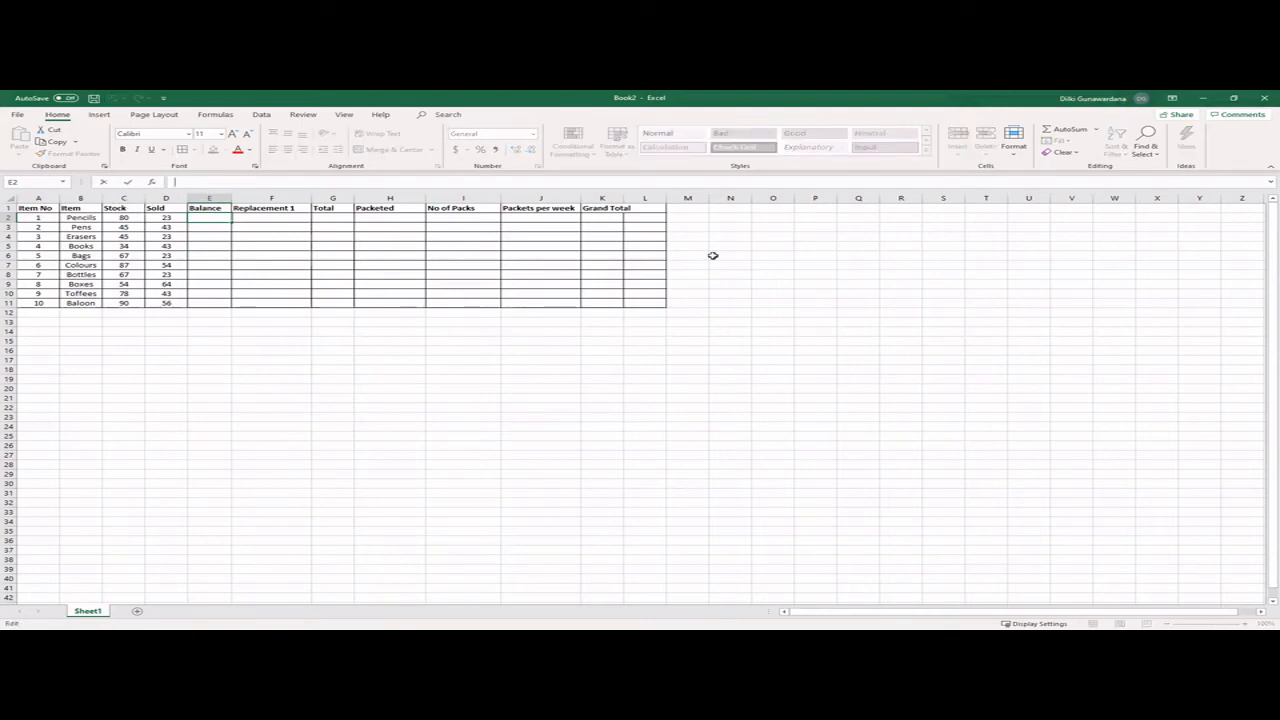
pyautogui.write('=')
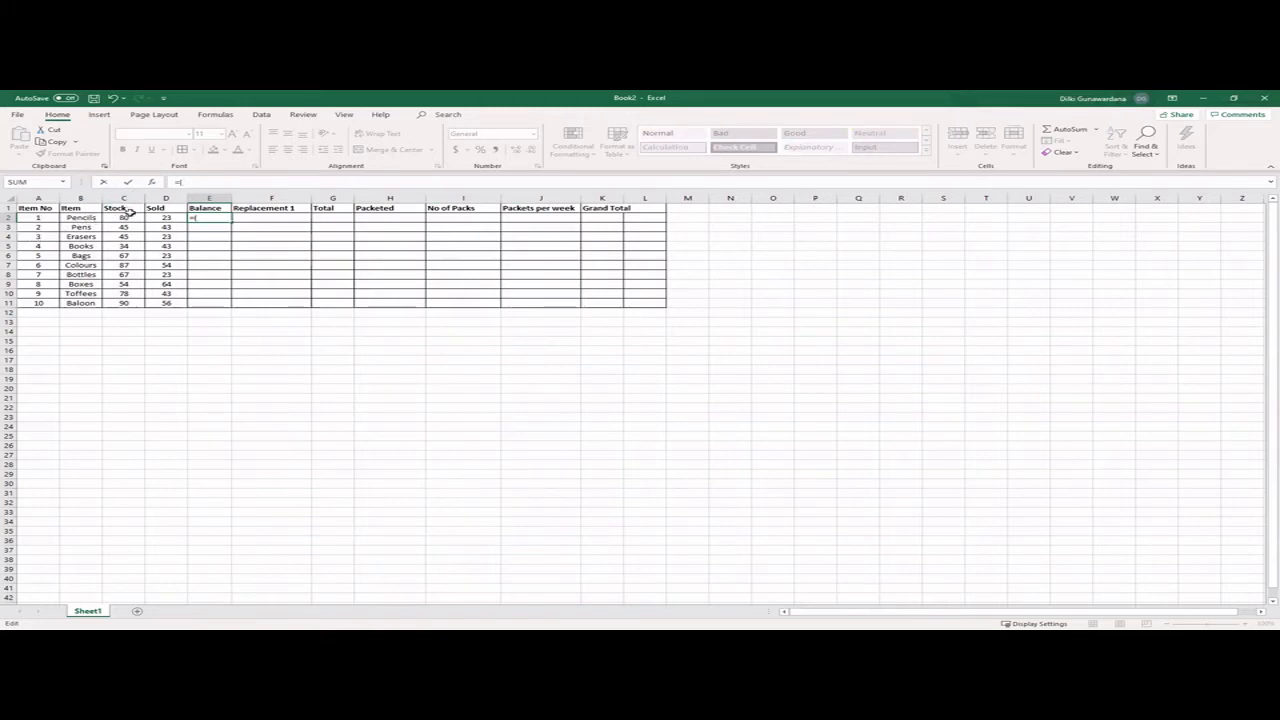
pyautogui.write('(C2-')
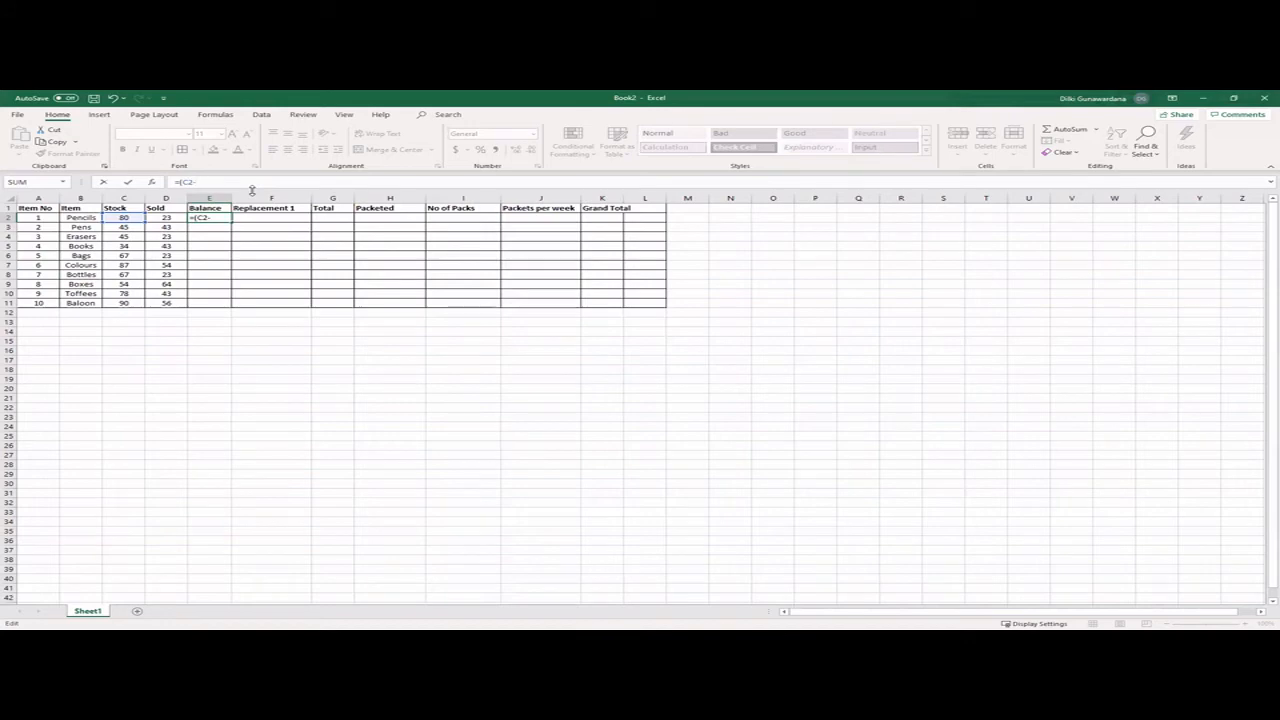
pyautogui.write('D2)')
pyautogui.press('Return')
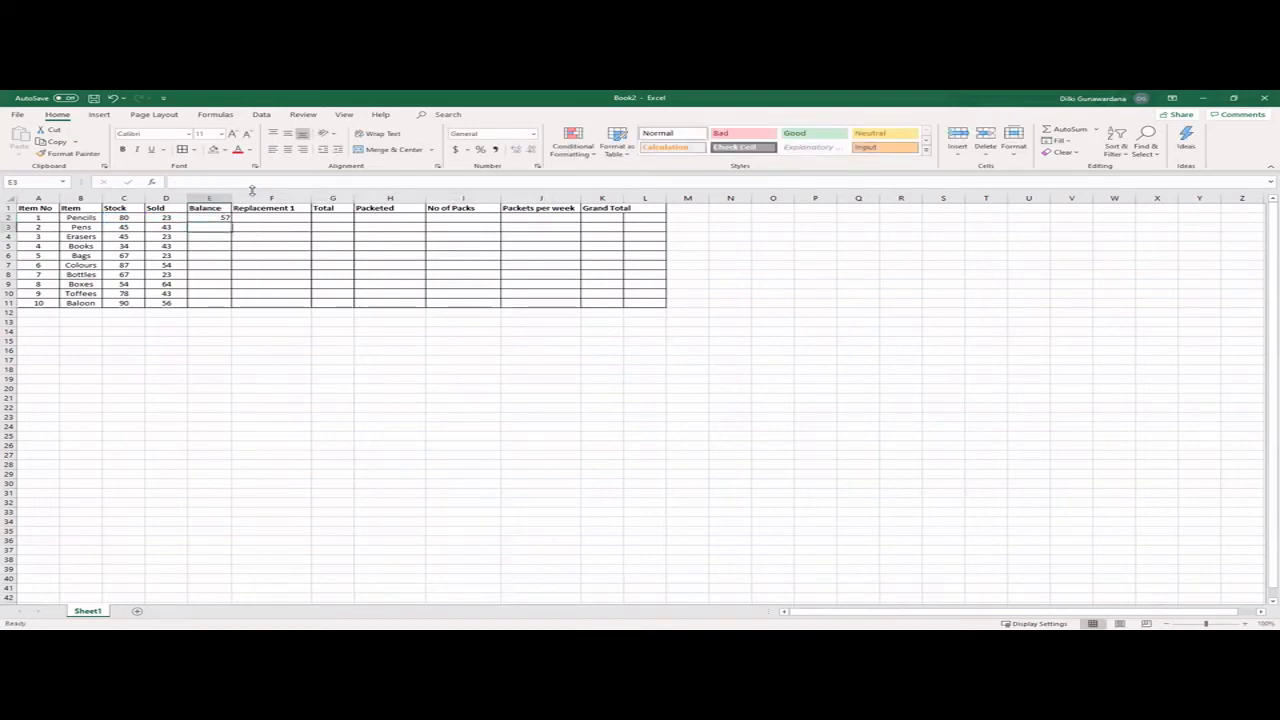
# - Check the Balance formula in E2 against its Stock and Sold cells and fill it down to E11
pyautogui.click(219, 218)
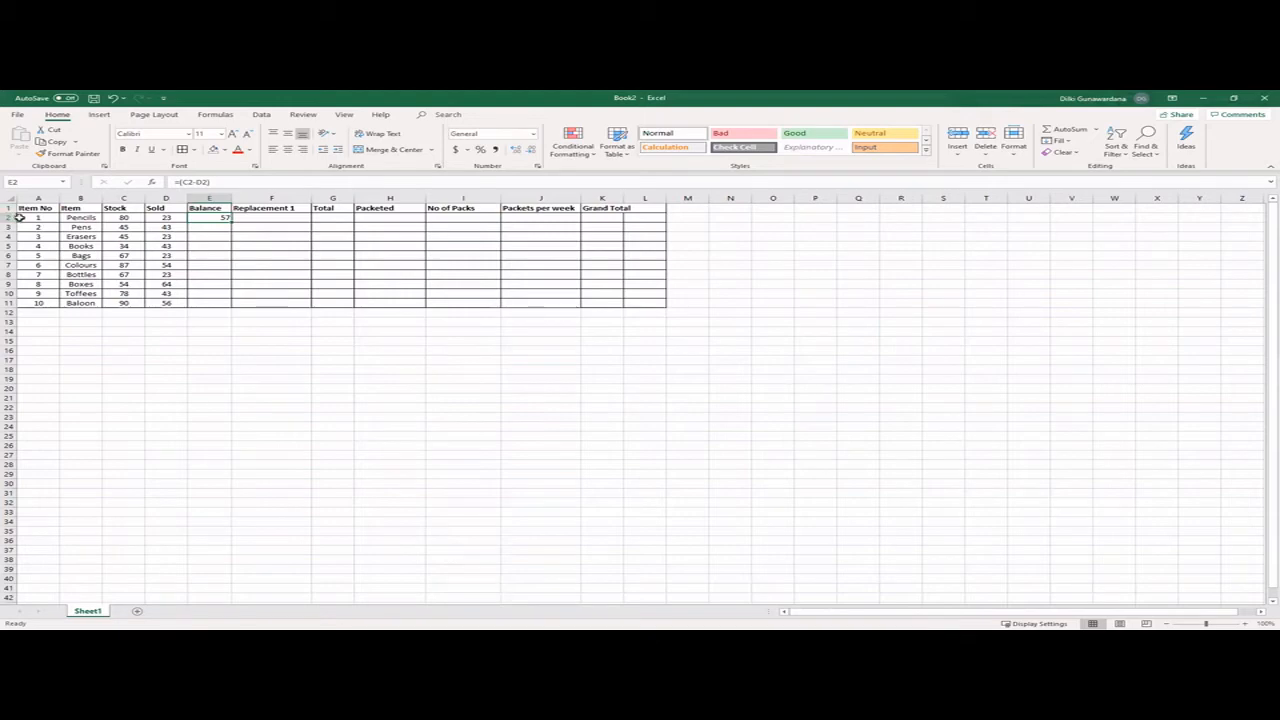
pyautogui.click(115, 218)
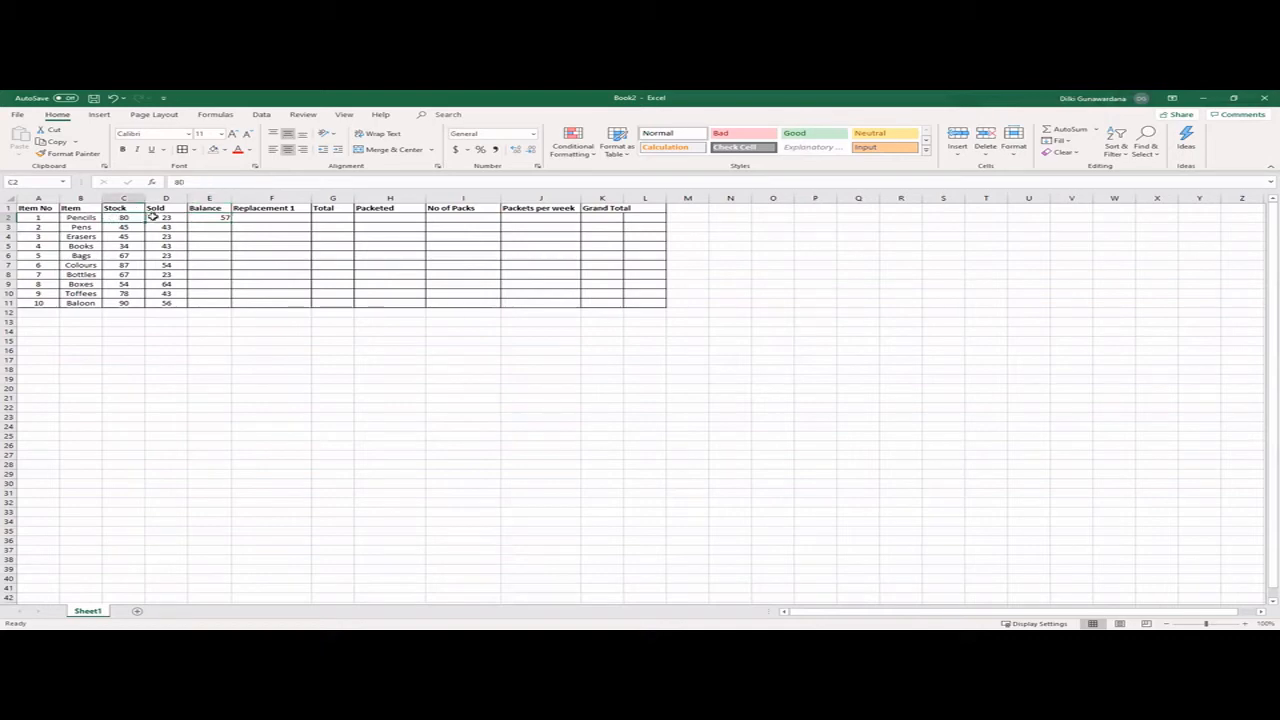
pyautogui.click(153, 217)
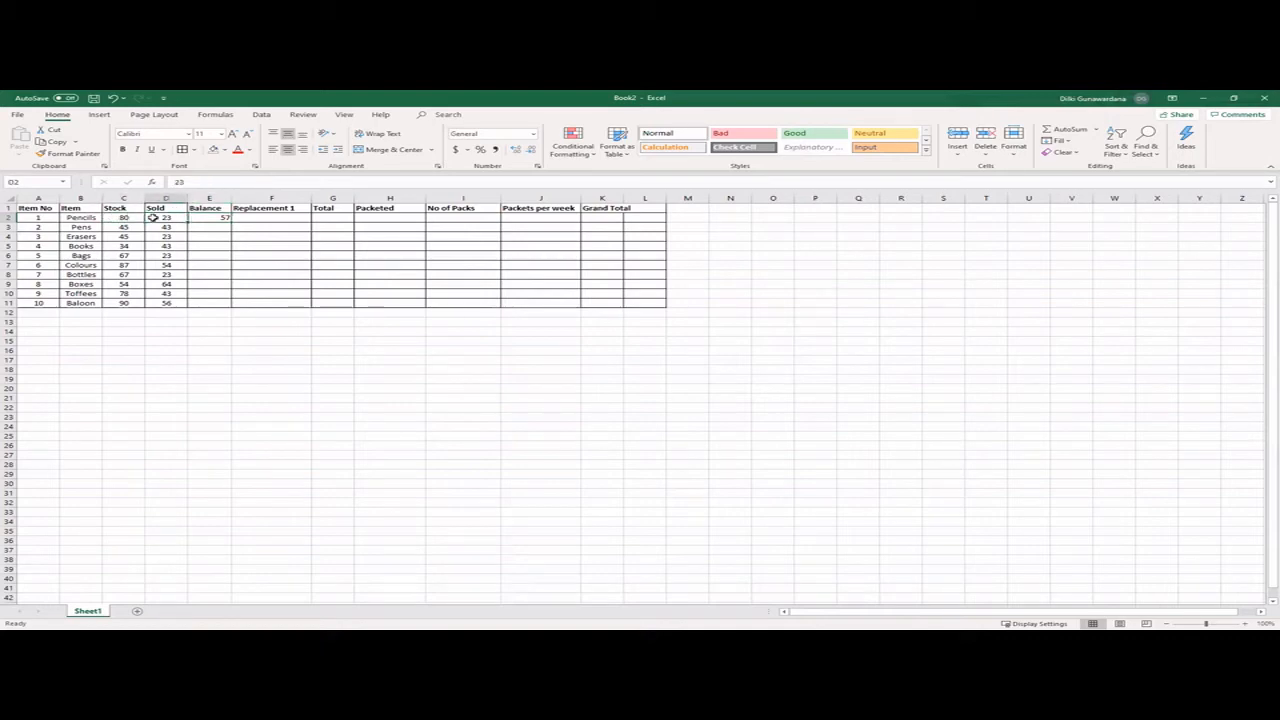
pyautogui.click(123, 217)
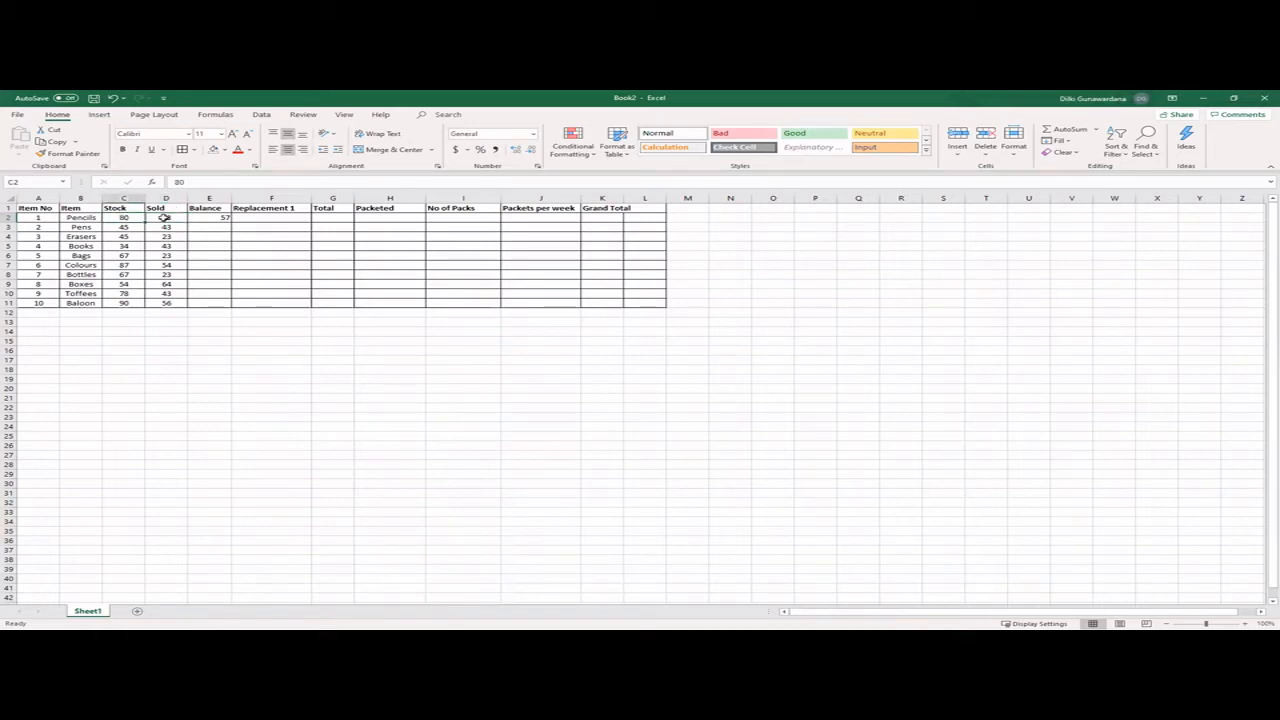
pyautogui.click(161, 217)
pyautogui.click(221, 217)
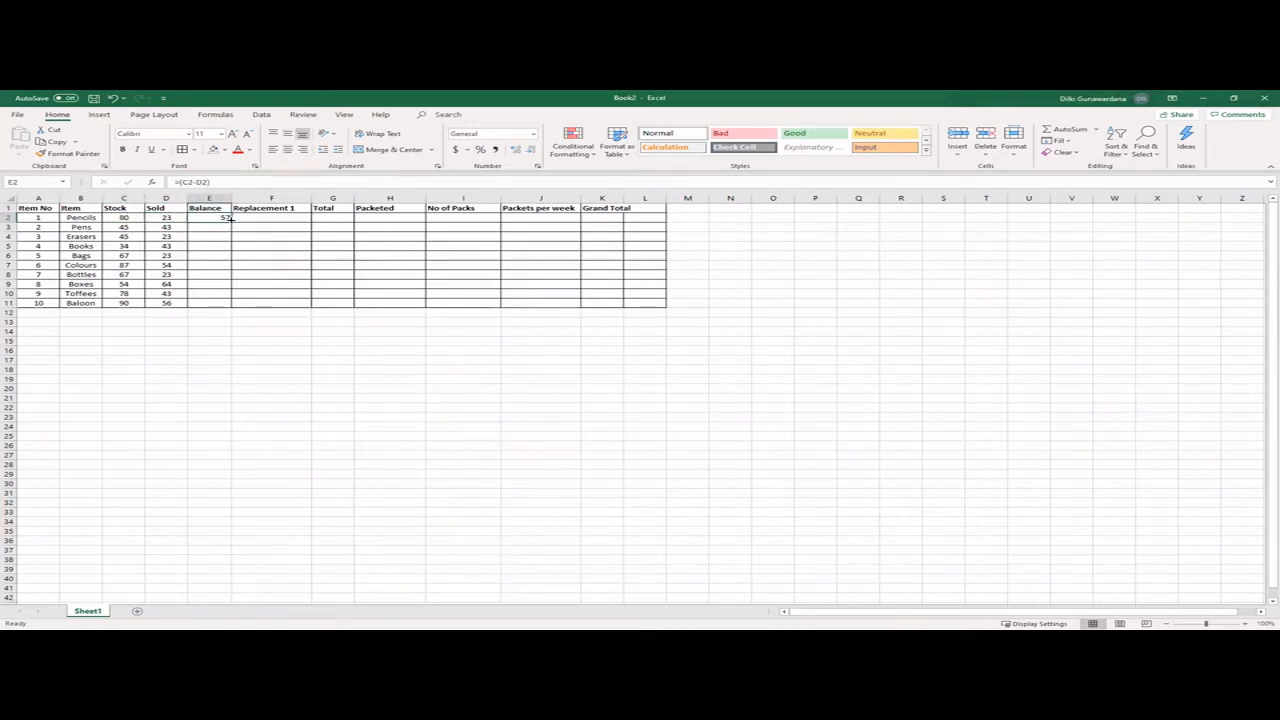
pyautogui.moveTo(231, 219); pyautogui.dragTo(225, 308)
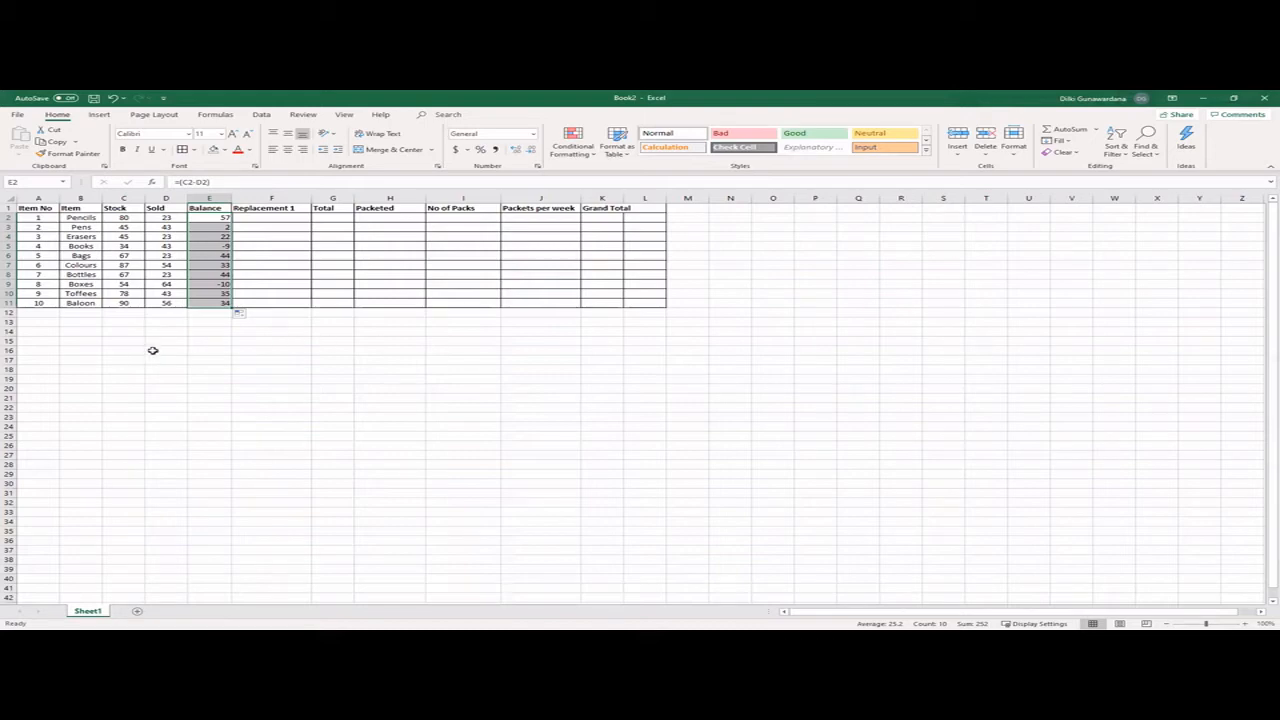
# - Enter the Replacement 1 quantities 100, 150, 300, 200 and 50 in F2 to F6
pyautogui.click(271, 216)
pyautogui.write('100')
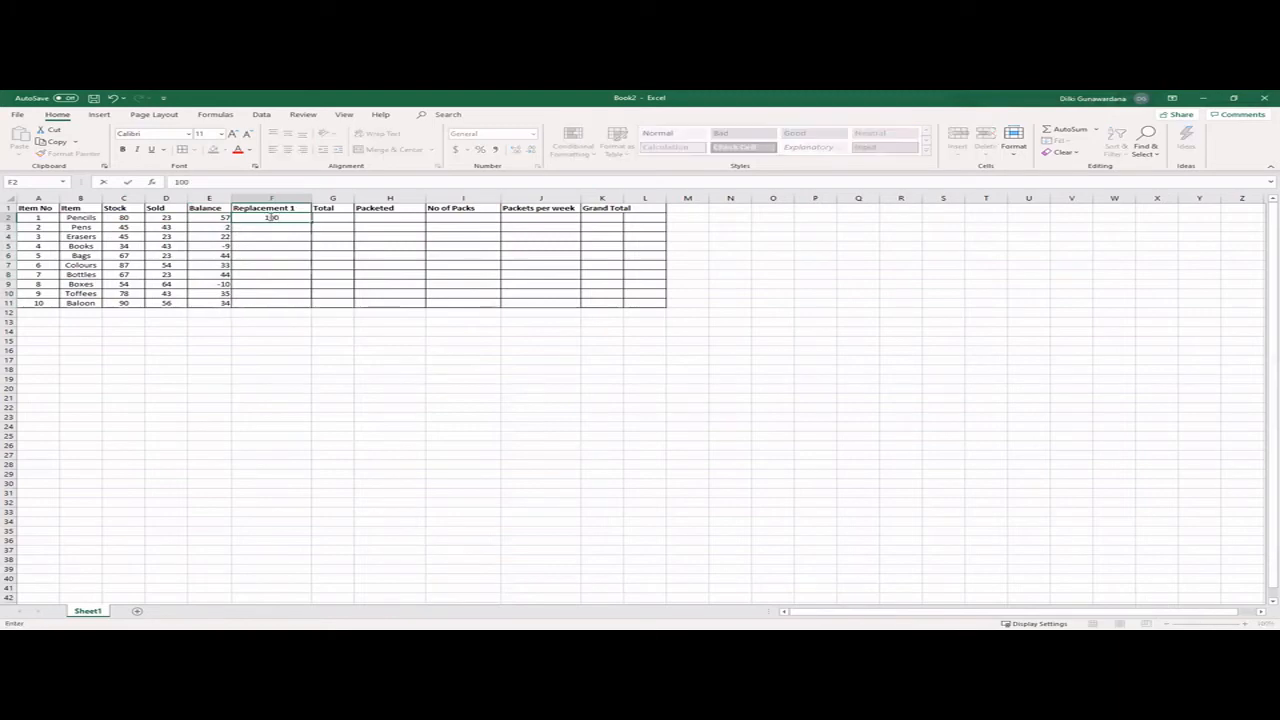
pyautogui.press('Return')
pyautogui.write('150')
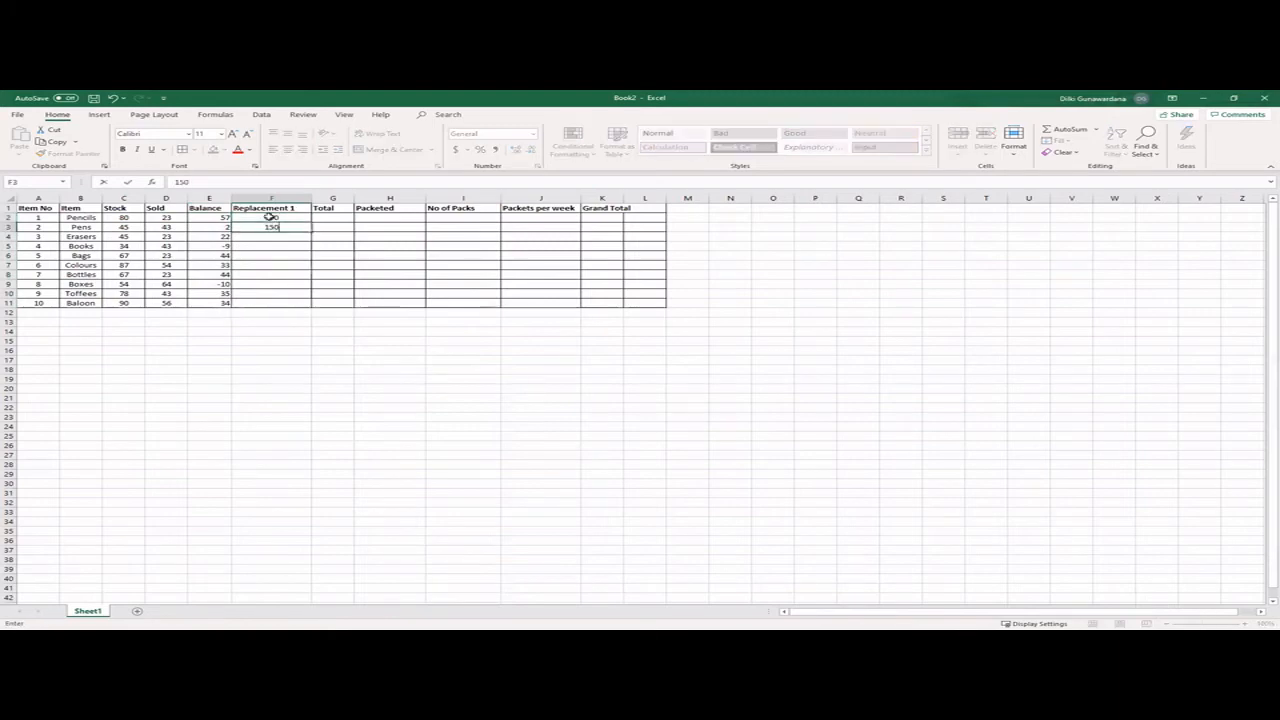
pyautogui.press('Return')
pyautogui.write('300')
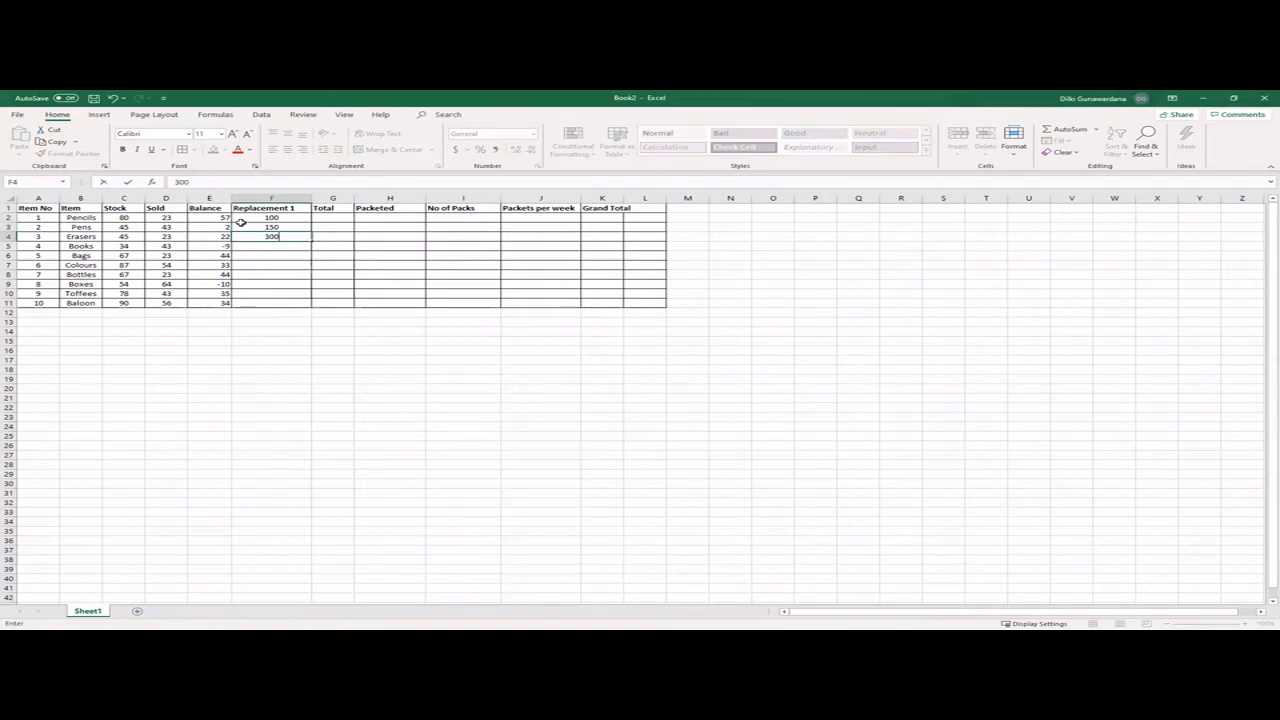
pyautogui.press('Return')
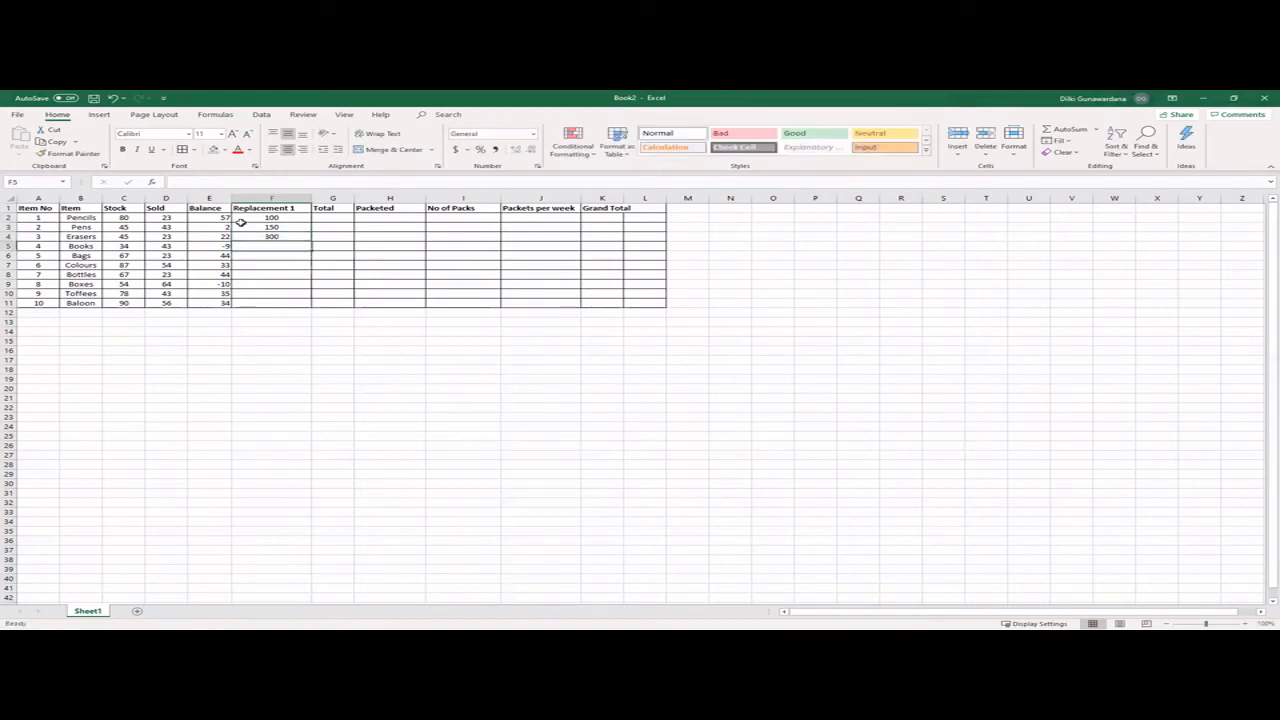
pyautogui.write('200')
pyautogui.press('Return')
pyautogui.write('50')
pyautogui.press('Return')
# - Enter the Replacement 1 quantities 300, 250, 200, 300 and 400 in F7 to F11
pyautogui.write('300')
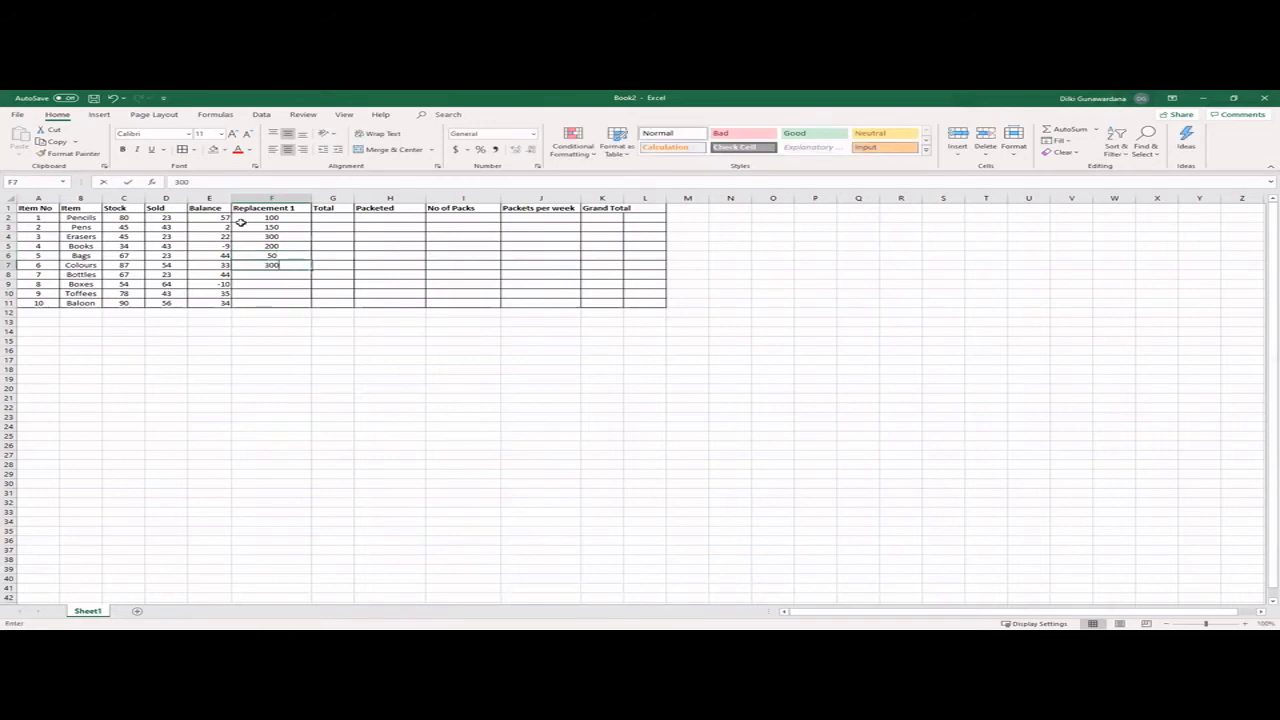
pyautogui.press('Return')
pyautogui.write('250')
pyautogui.press('Return')
pyautogui.write('200')
pyautogui.press('Return')
pyautogui.write('300')
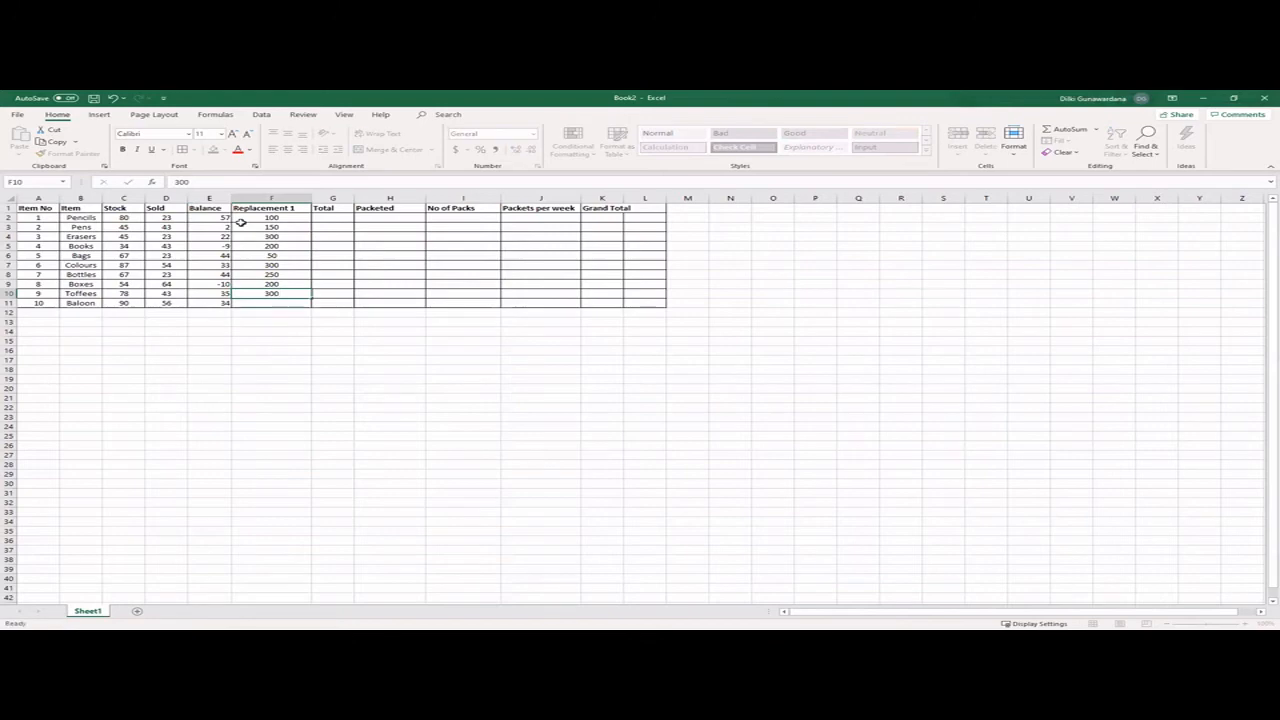
pyautogui.press('Return')
pyautogui.write('400')
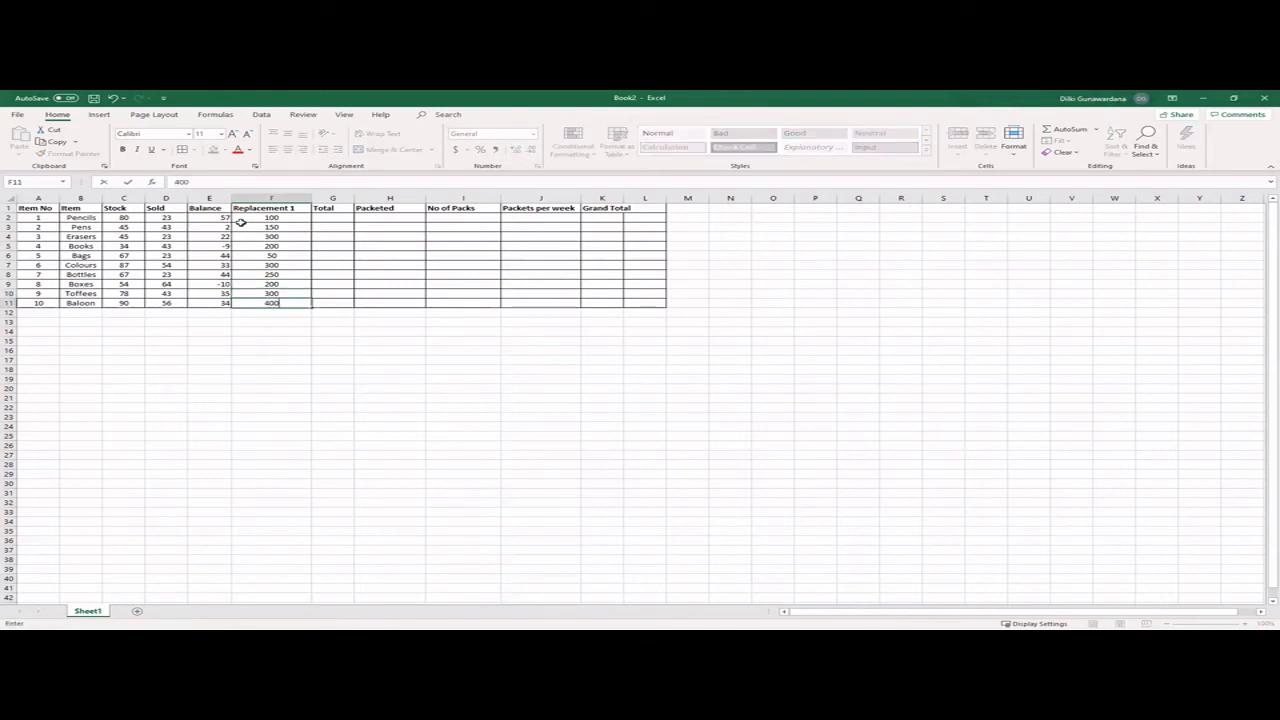
pyautogui.press('Return')
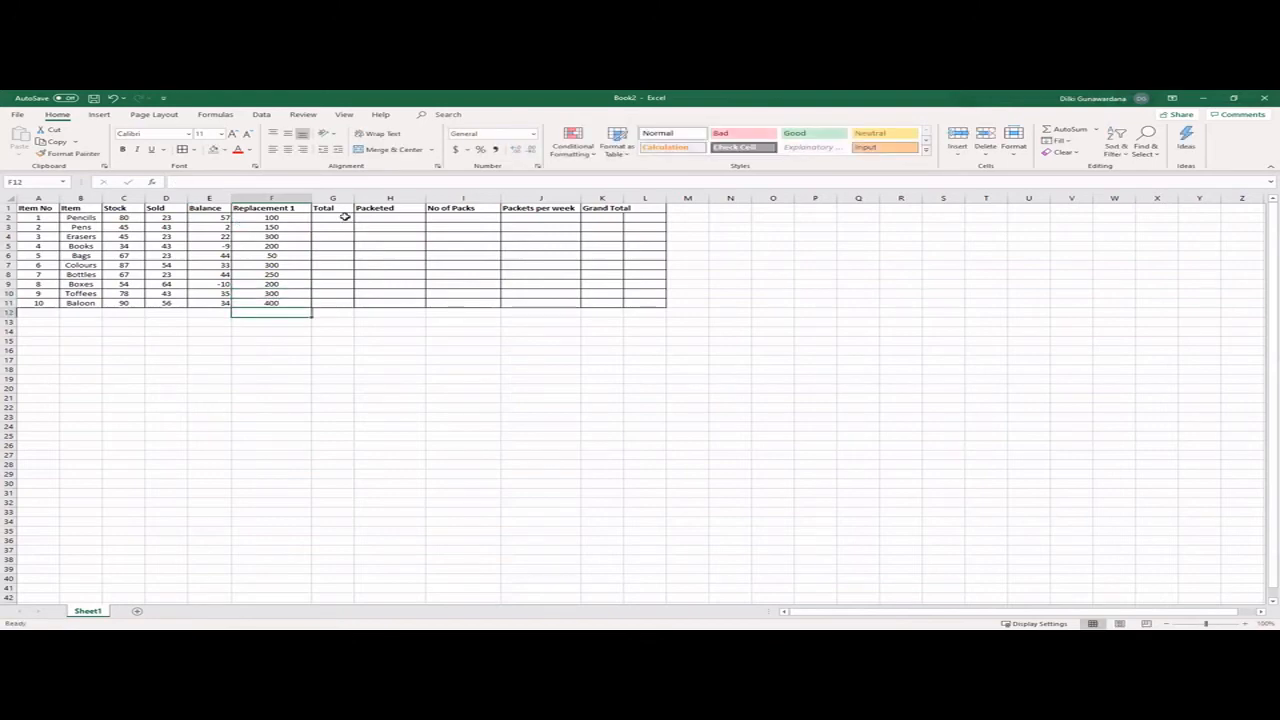
# - Calculate the Total for Pencils in G2 with the formula =(E2+F2) and fill it down to G11
pyautogui.click(344, 217)
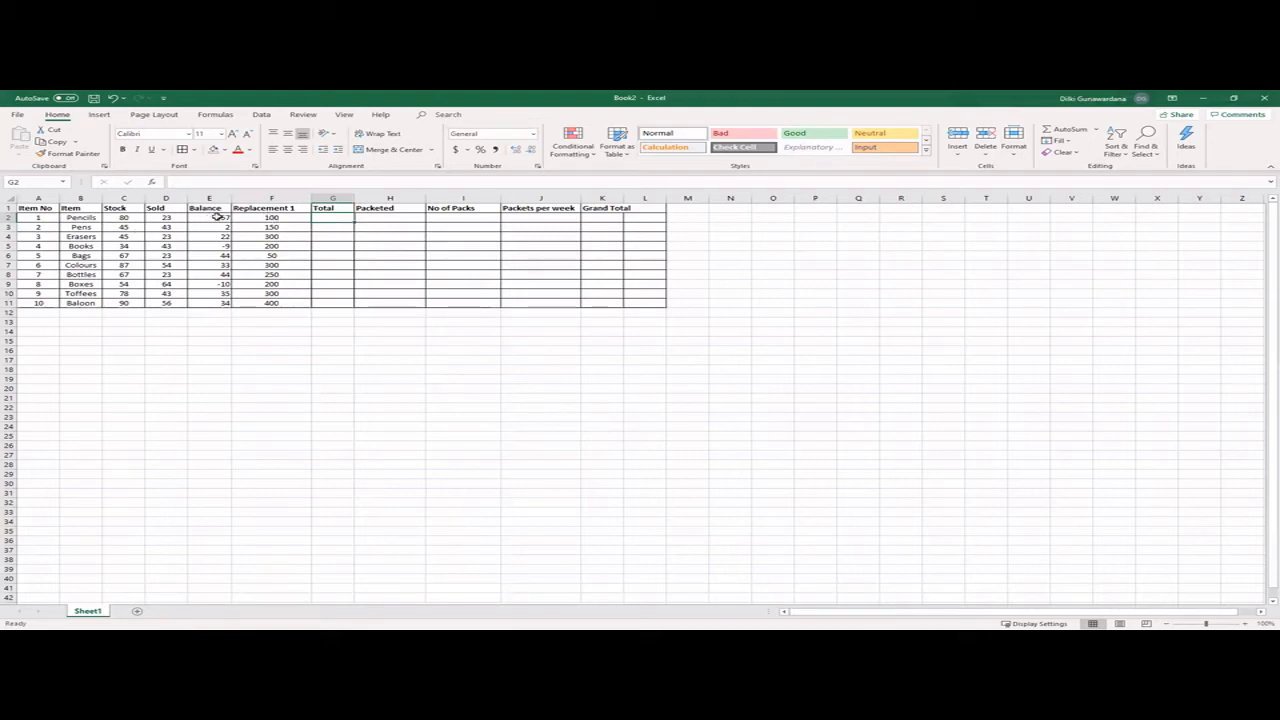
pyautogui.click(277, 181)
pyautogui.write('=()')
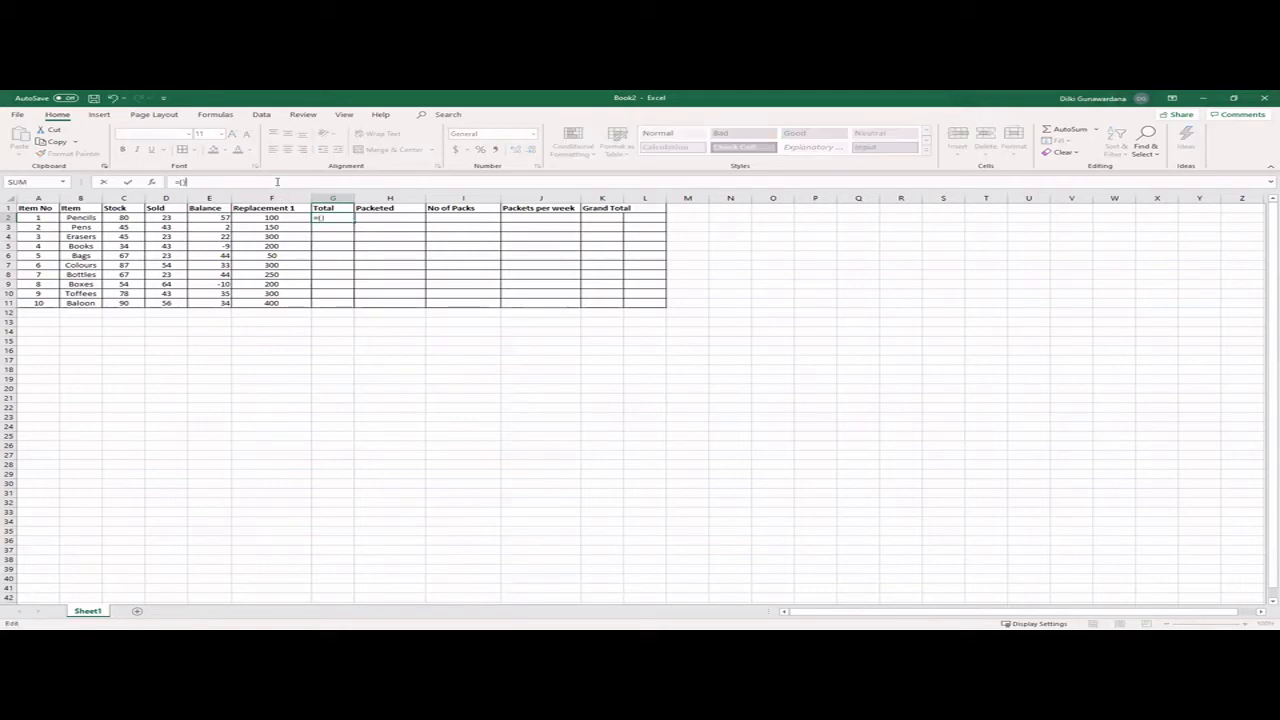
pyautogui.click(215, 217)
pyautogui.write('+F2')
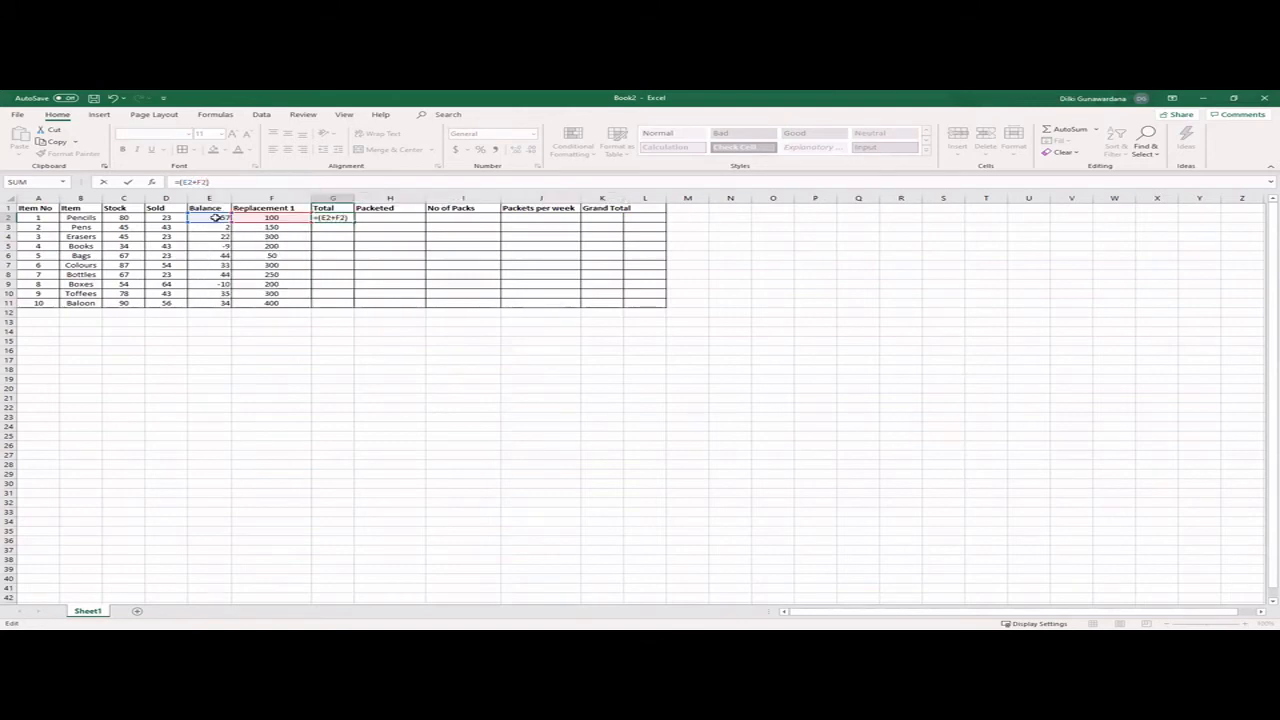
pyautogui.press('Return')
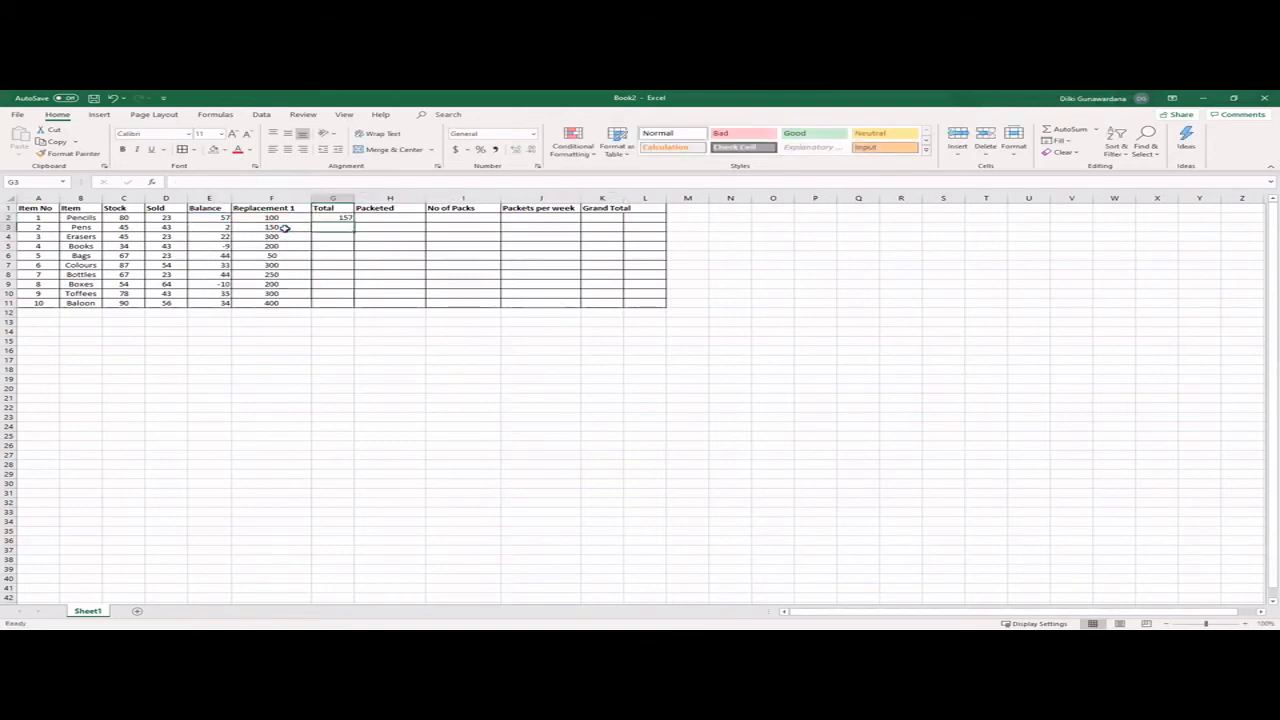
pyautogui.click(337, 217)
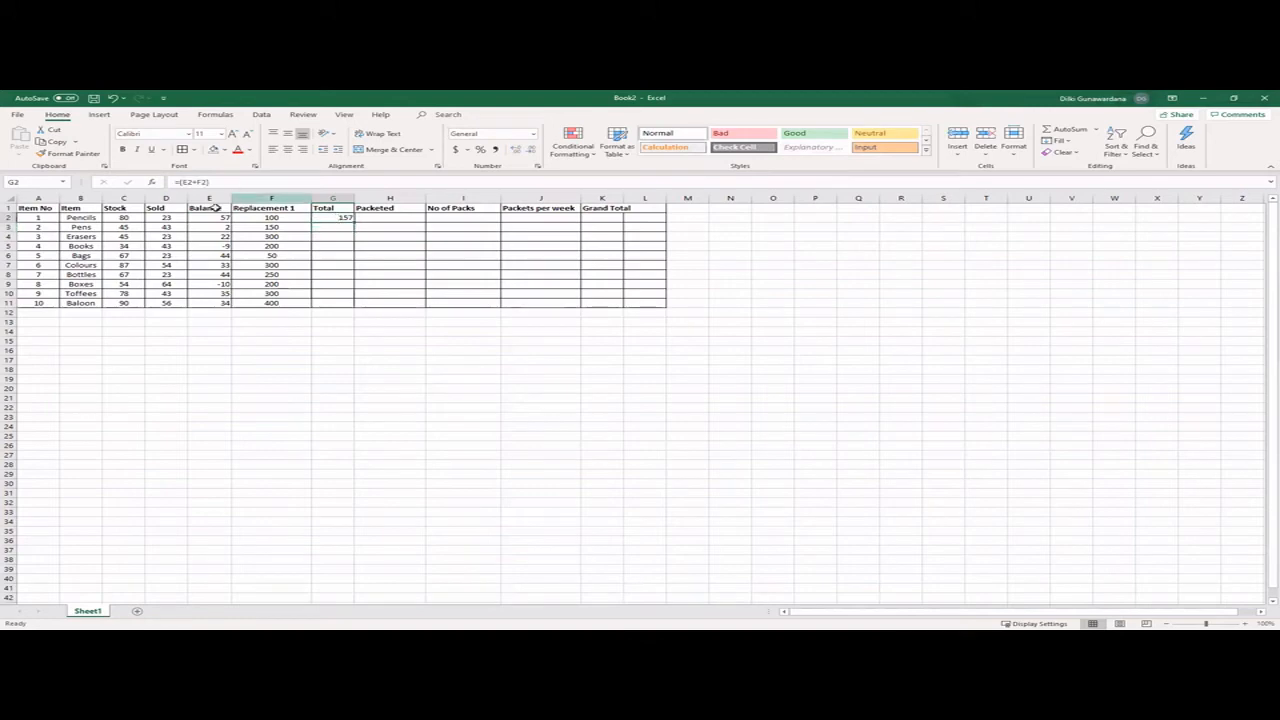
pyautogui.moveTo(353, 222); pyautogui.dragTo(356, 309)
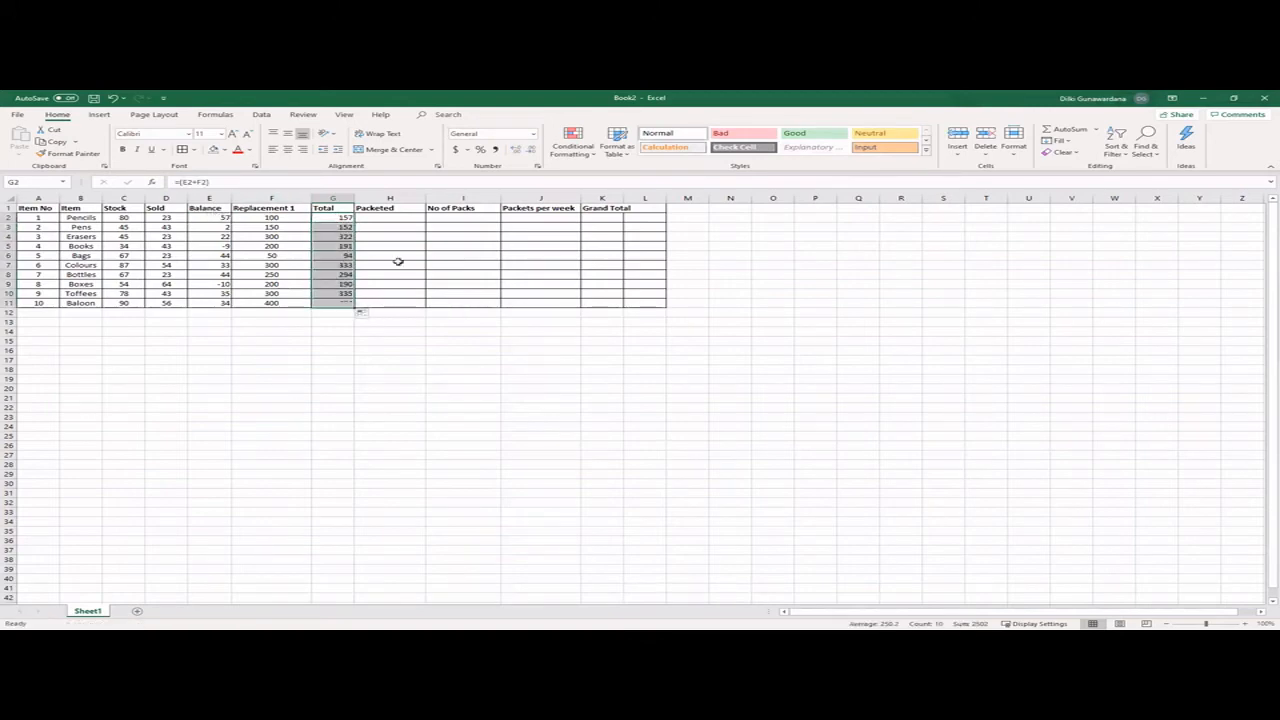
# - Enter 10 as the Packeted value in H2 and fill it down to H11
pyautogui.click(386, 216)
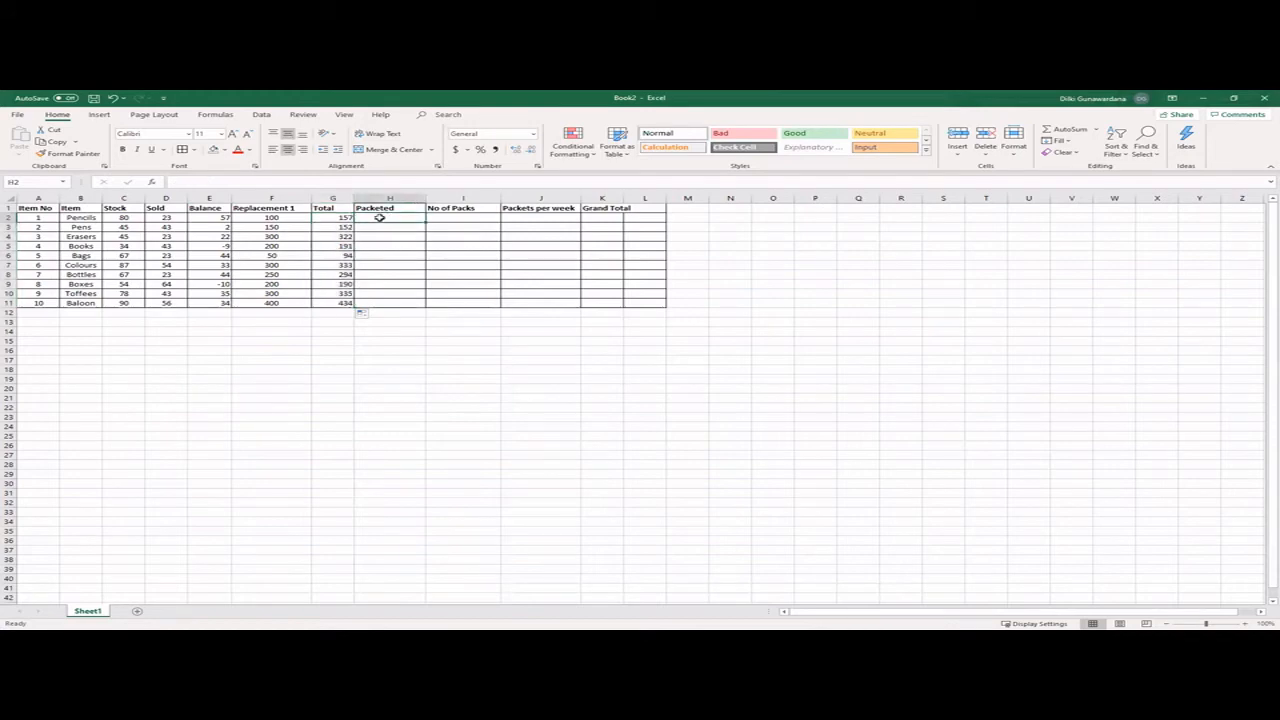
pyautogui.write('10')
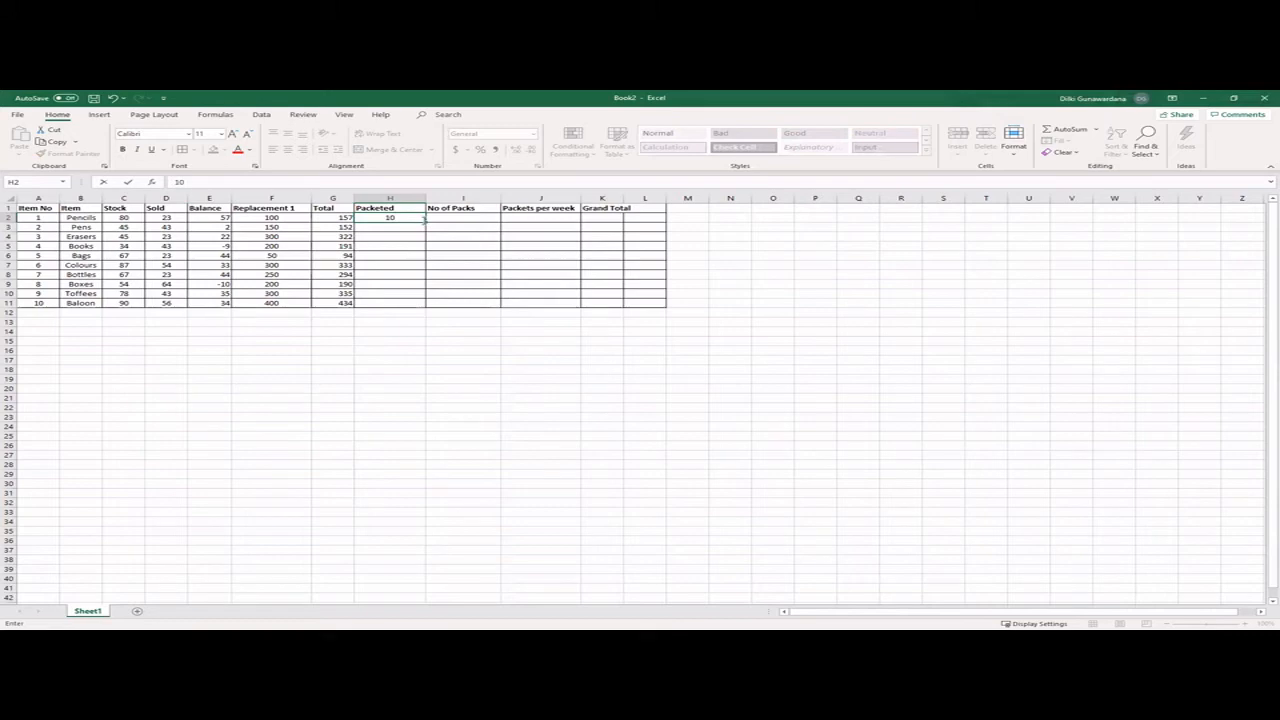
pyautogui.moveTo(427, 222); pyautogui.dragTo(431, 307)
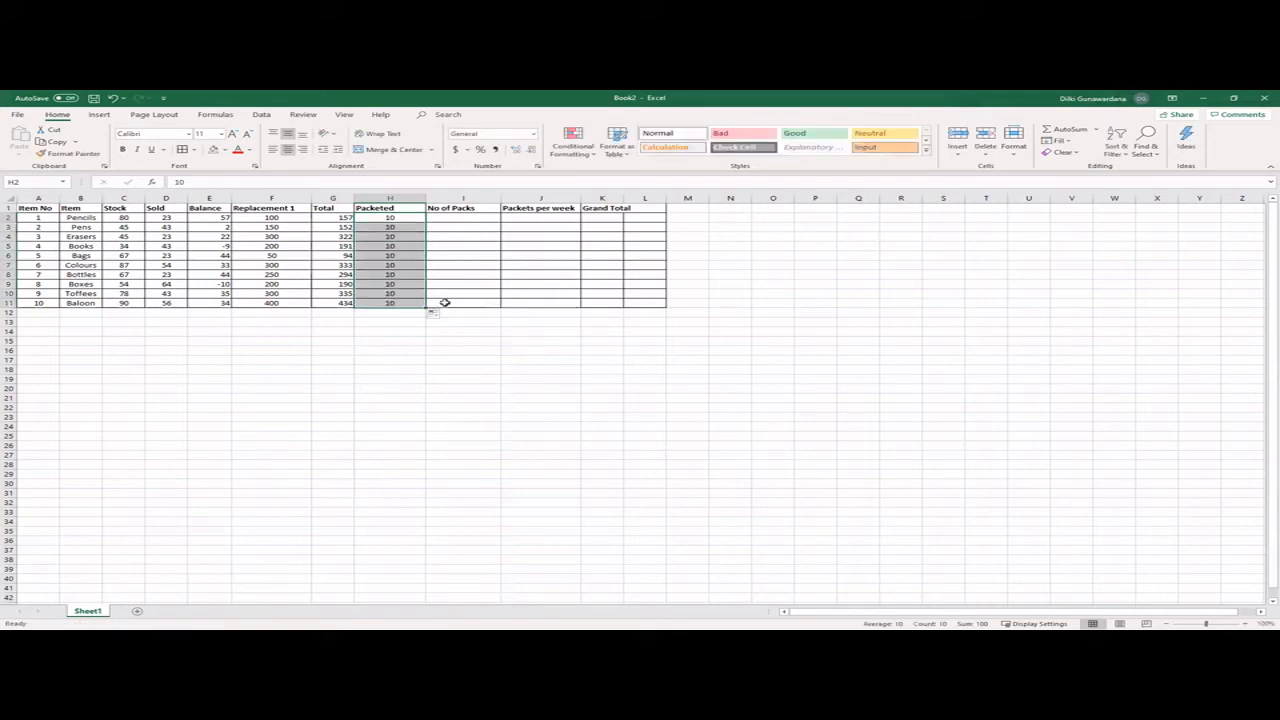
# - Calculate the No of Packs in I2 with the formula =(G2/H2) and fill it down to I11
pyautogui.click(459, 218)
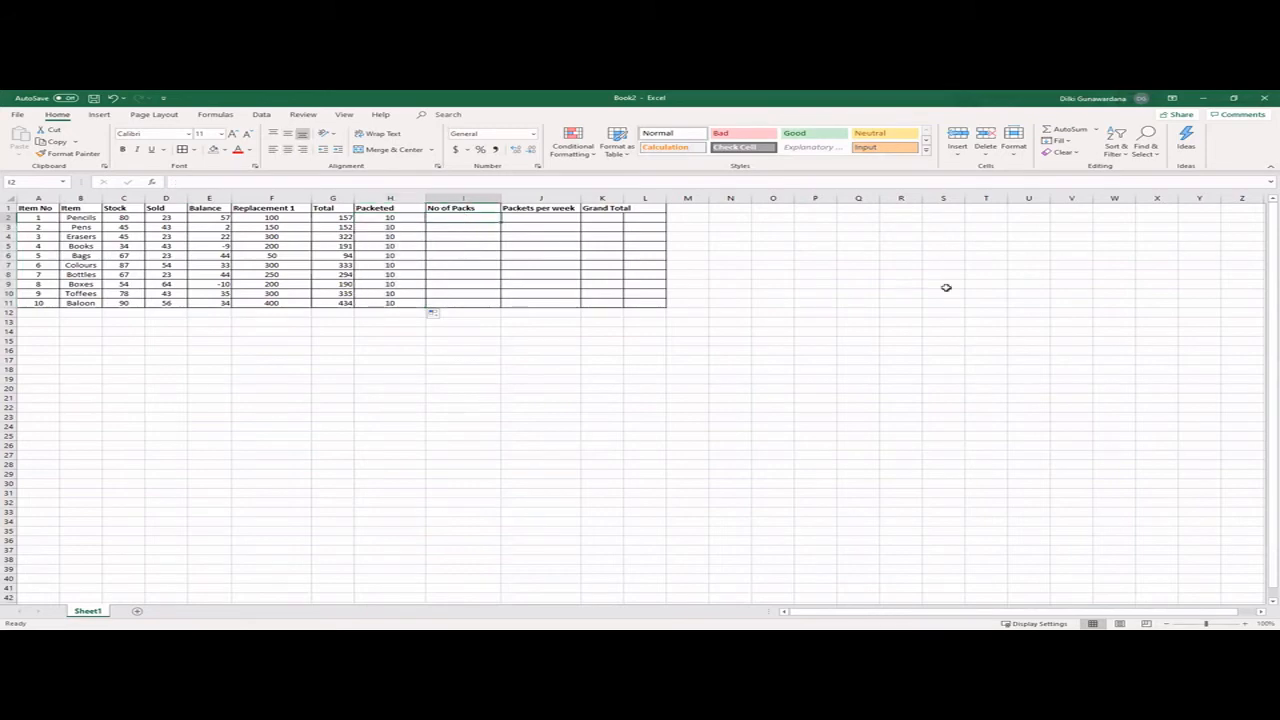
pyautogui.click(185, 178)
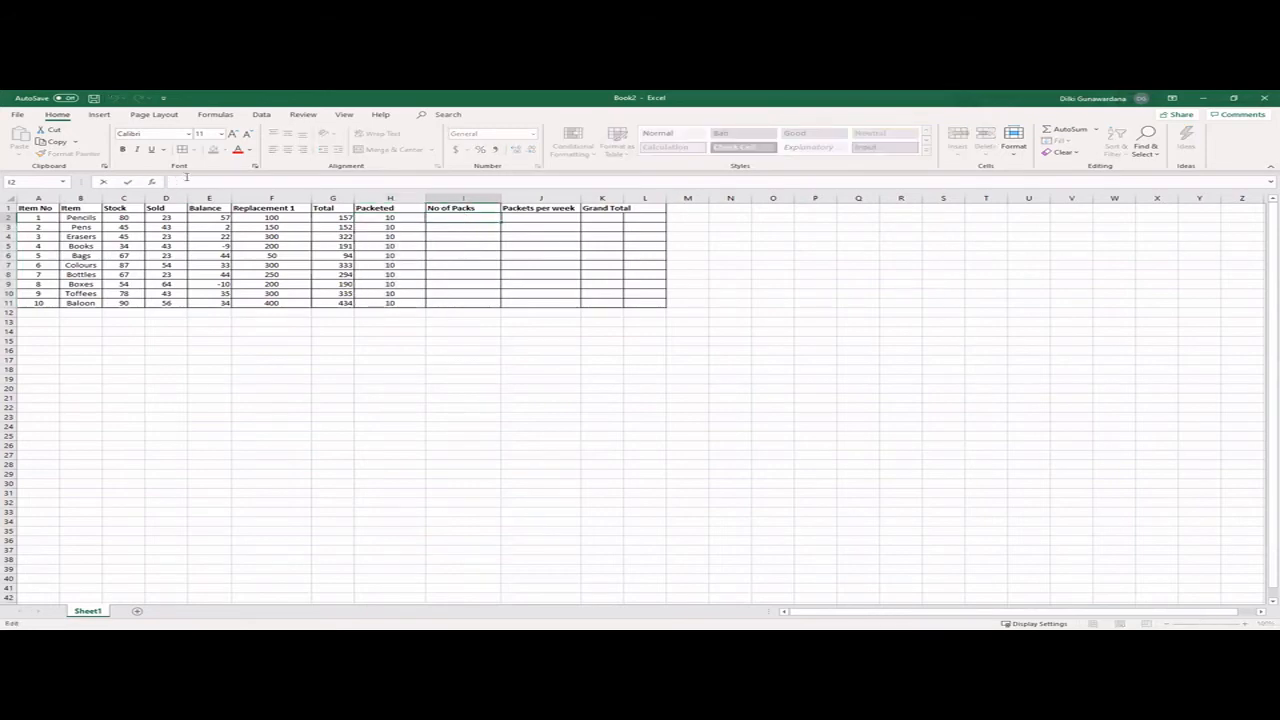
pyautogui.write('=(')
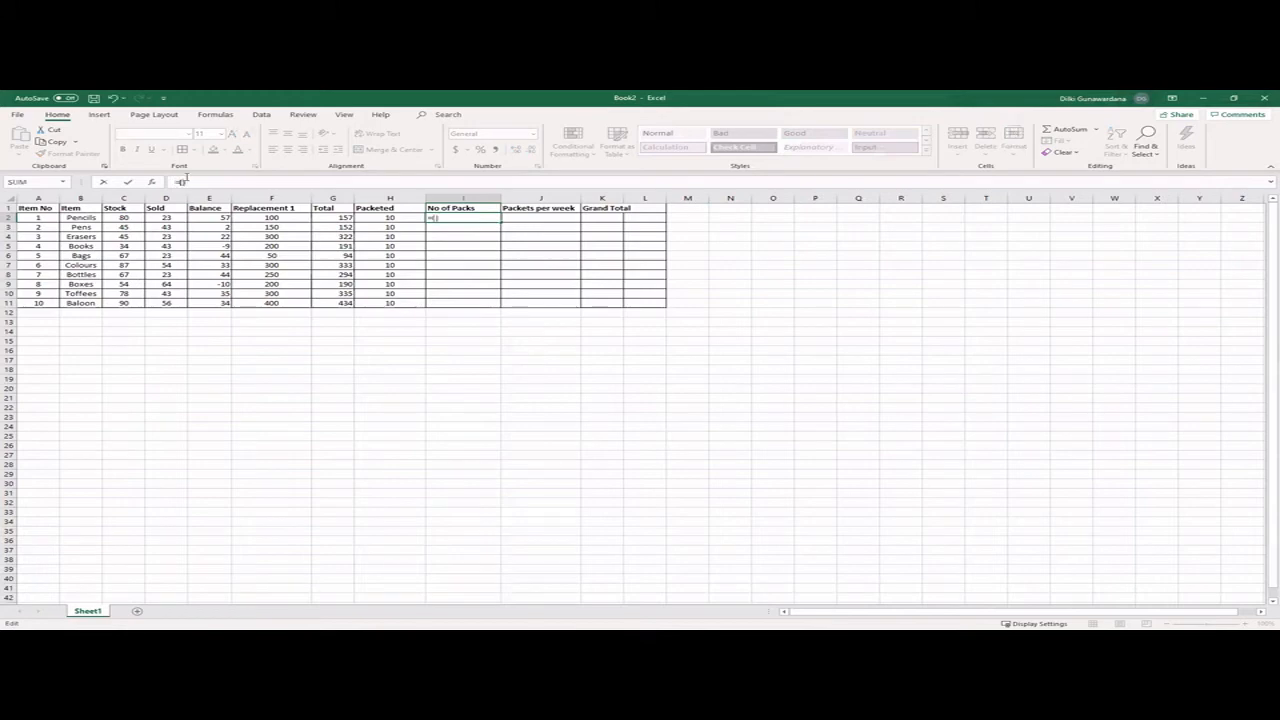
pyautogui.write('Total')
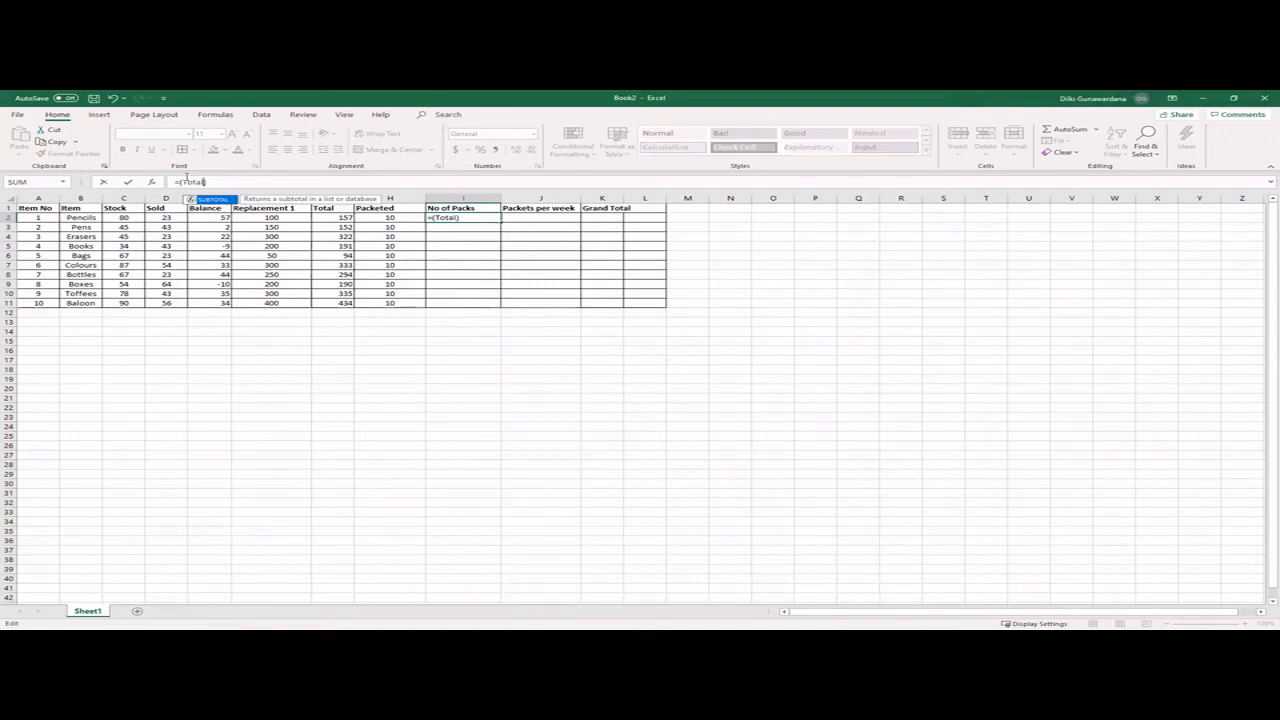
pyautogui.press('BackSpace')
pyautogui.press('BackSpace')
pyautogui.press('BackSpace')
pyautogui.press('BackSpace')
pyautogui.press('BackSpace')
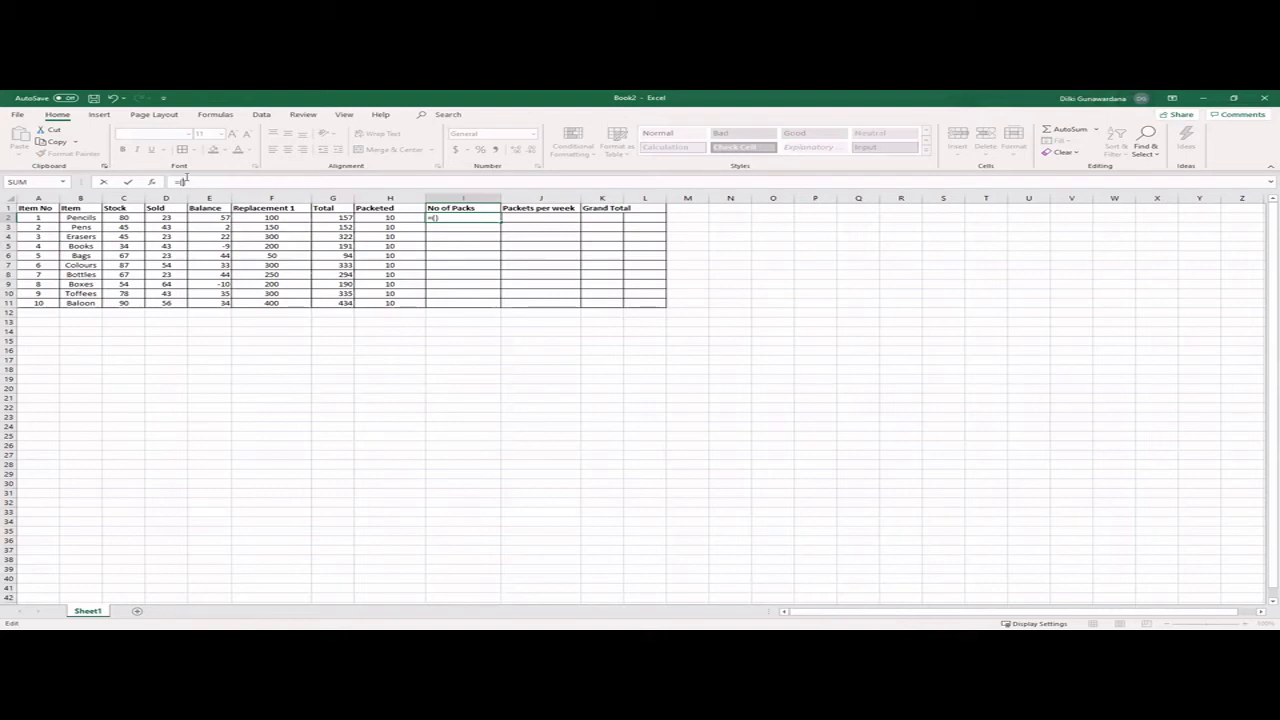
pyautogui.write('G2/h2')
pyautogui.press('Return')
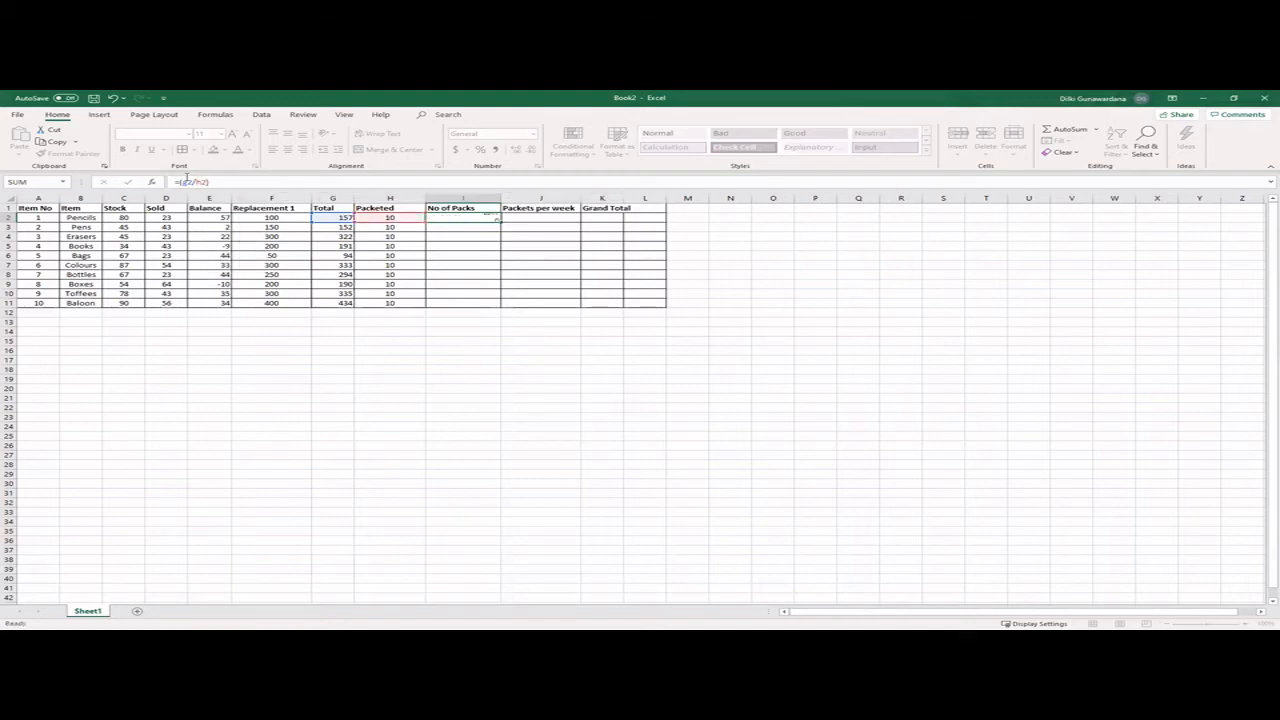
pyautogui.click(484, 218)
pyautogui.moveTo(499, 220); pyautogui.dragTo(505, 306)
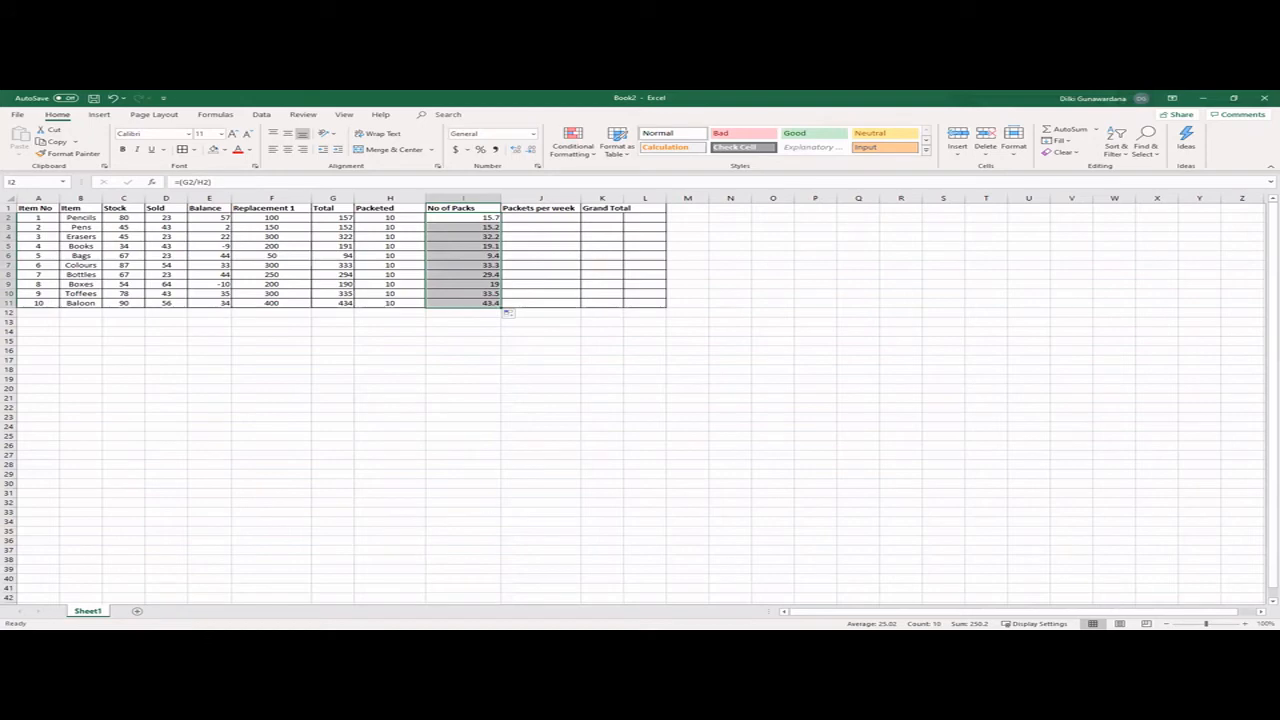
# - Enter 7 as the Packets per week value in J2 and fill it down to J11
pyautogui.click(545, 216)
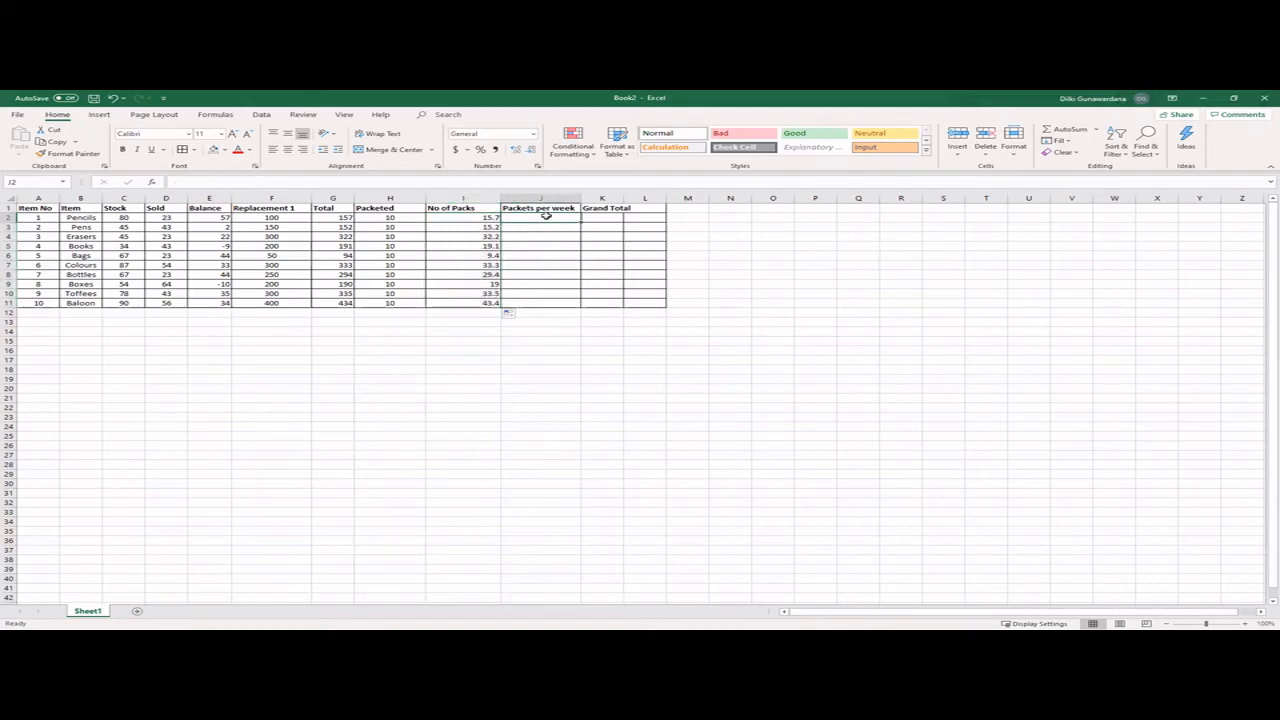
pyautogui.write('7')
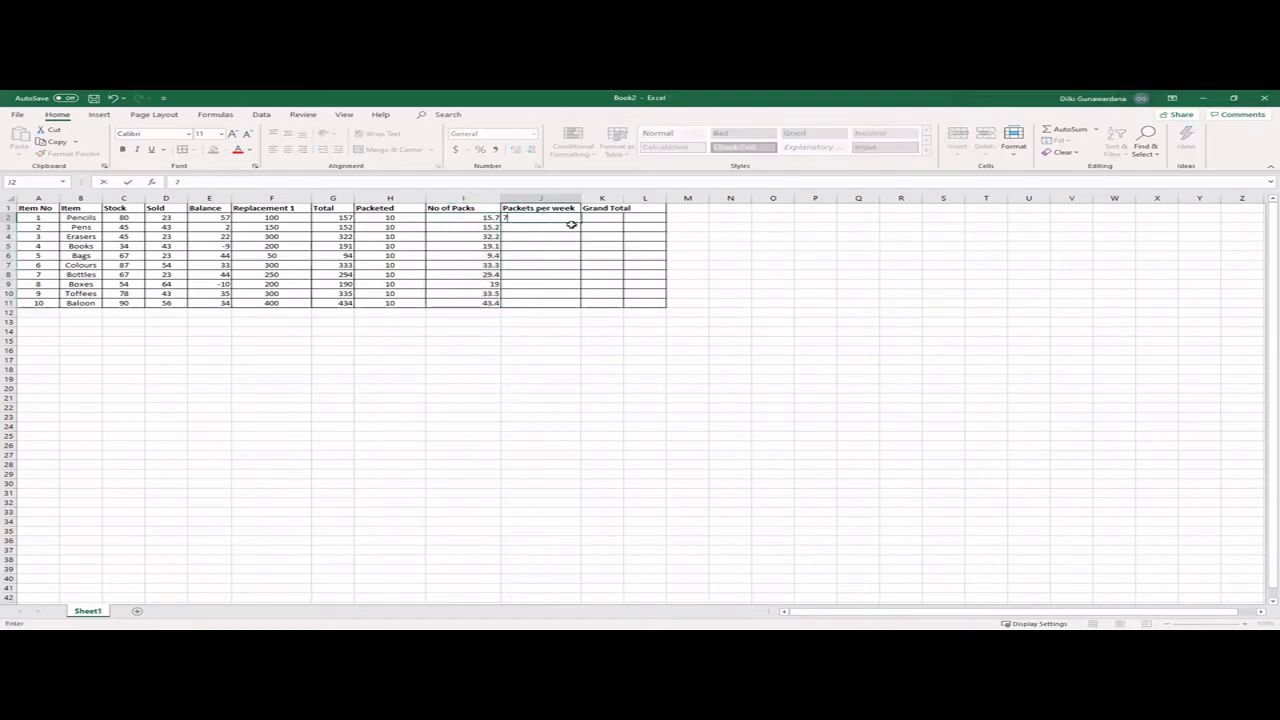
pyautogui.moveTo(580, 222); pyautogui.dragTo(595, 314)
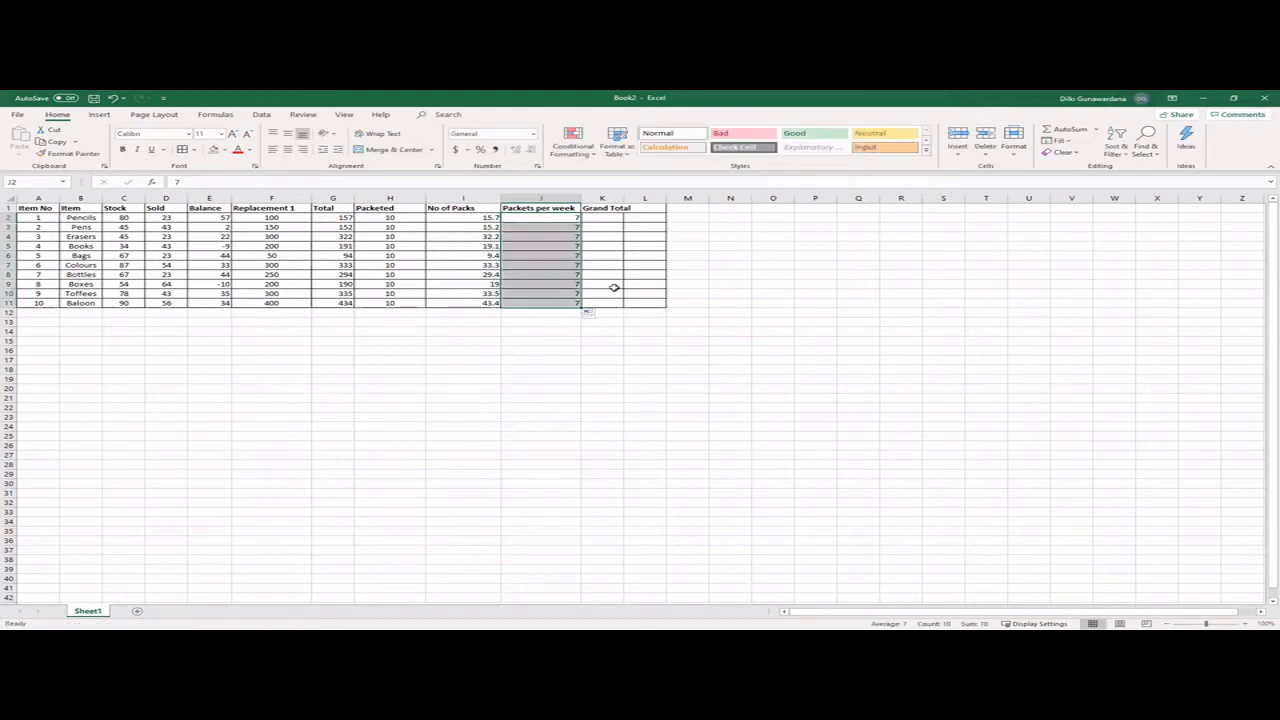
# - Delete the empty bordered column L beside the Grand Total column
pyautogui.click(630, 209)
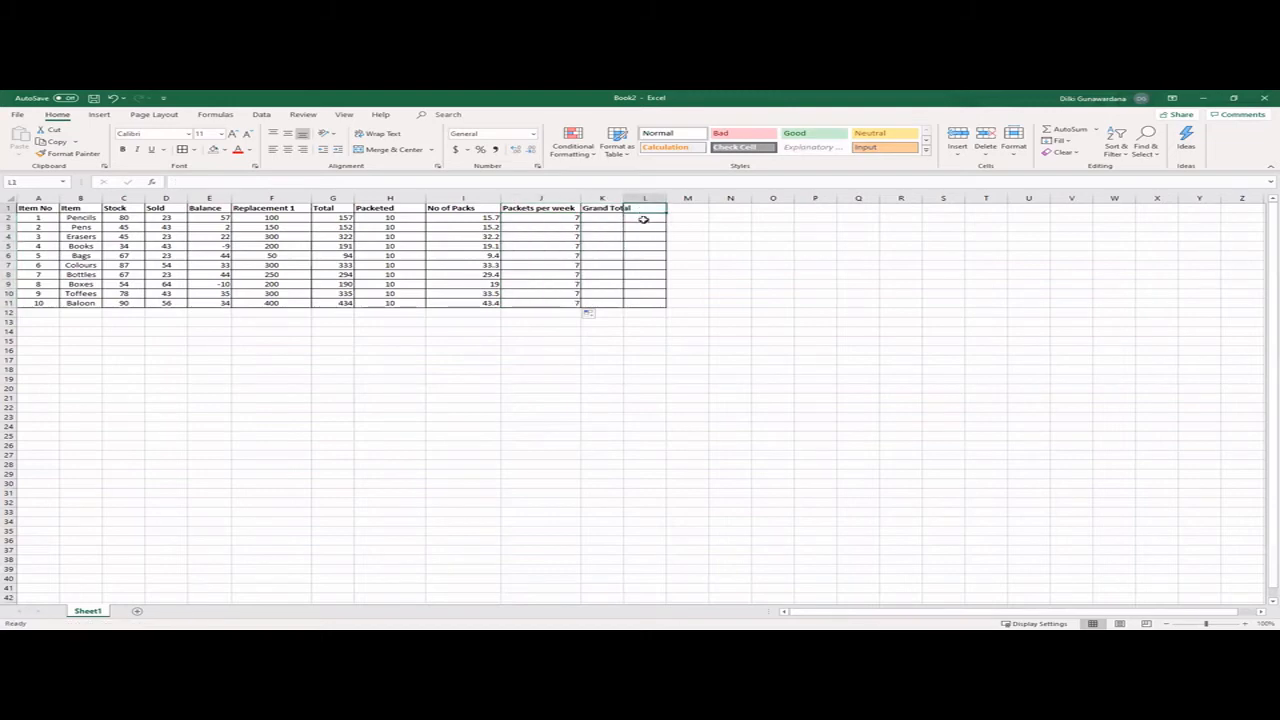
pyautogui.moveTo(643, 216); pyautogui.dragTo(650, 300)
pyautogui.rightClick(650, 300)
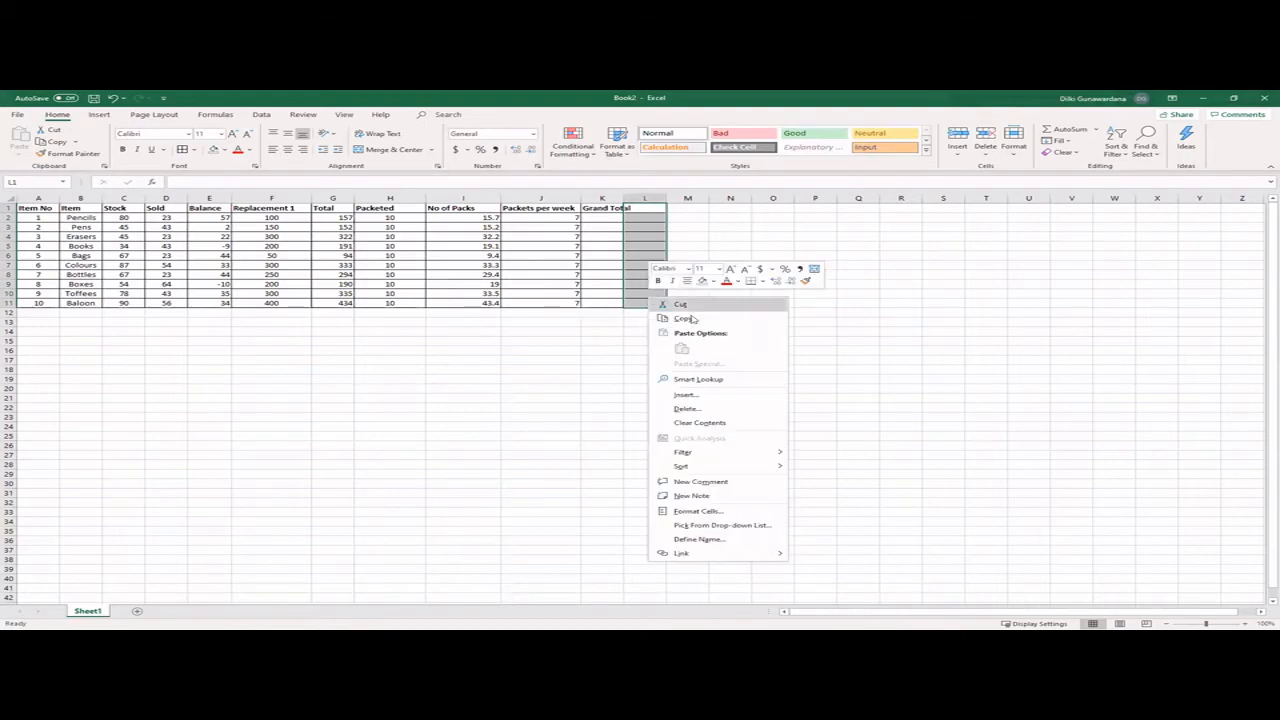
pyautogui.click(707, 406)
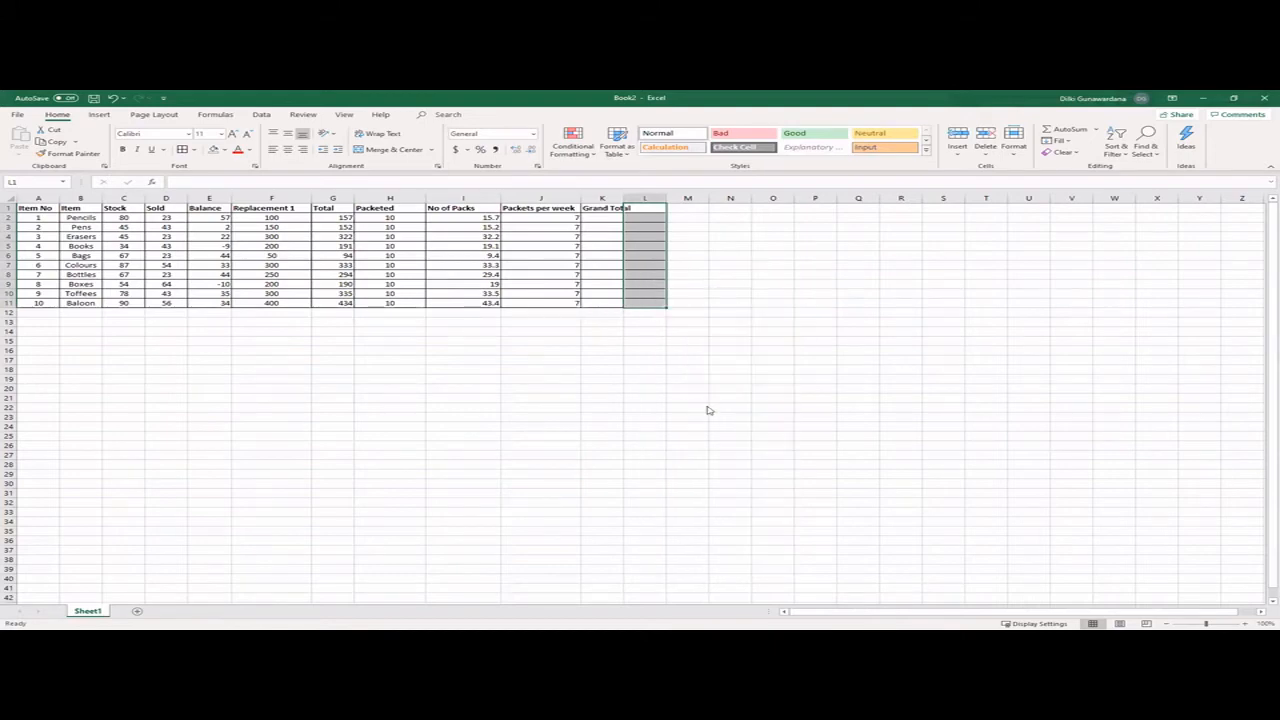
pyautogui.click(540, 345)
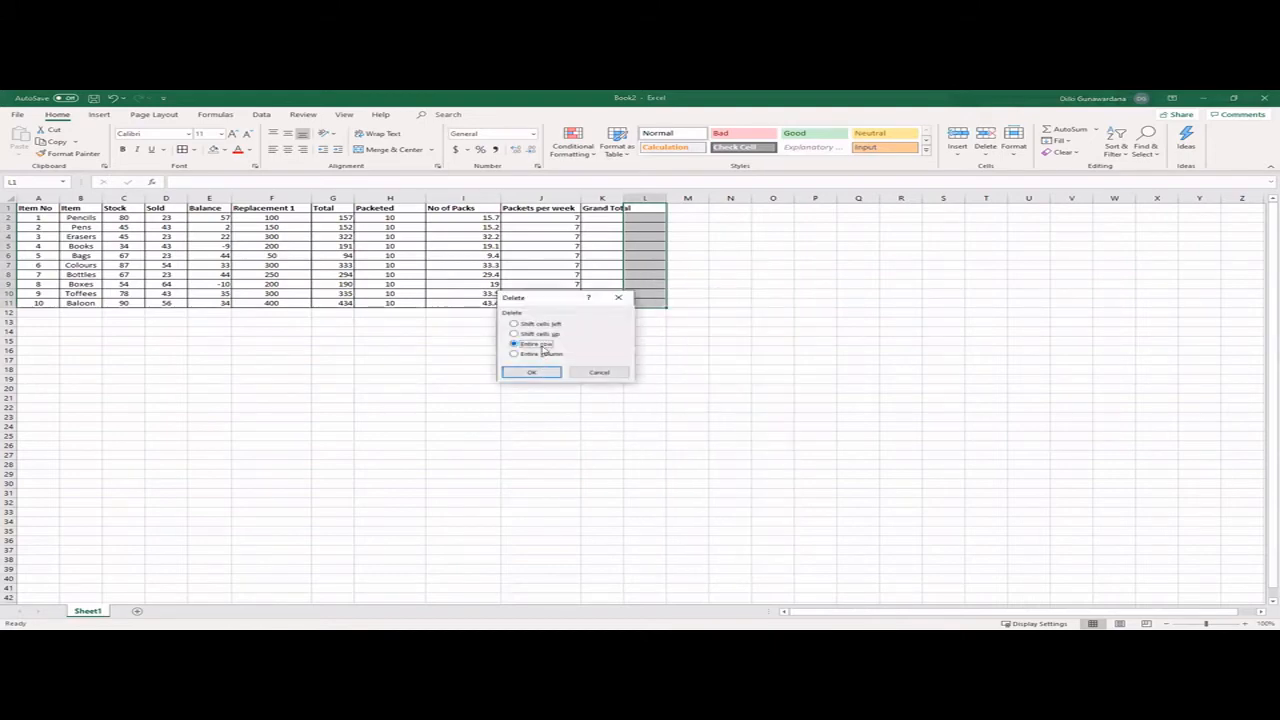
pyautogui.click(531, 372)
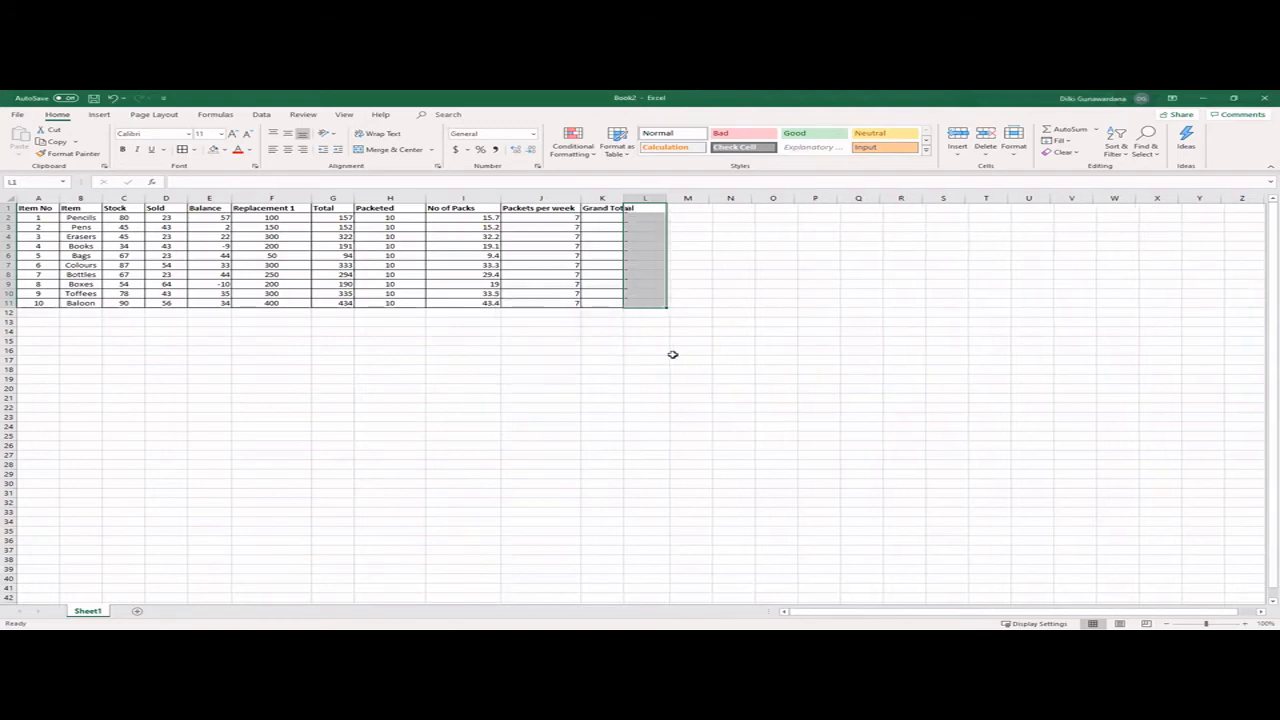
# - Widen column K so the Grand Total heading fits inside its cell
pyautogui.click(682, 350)
pyautogui.click(618, 208)
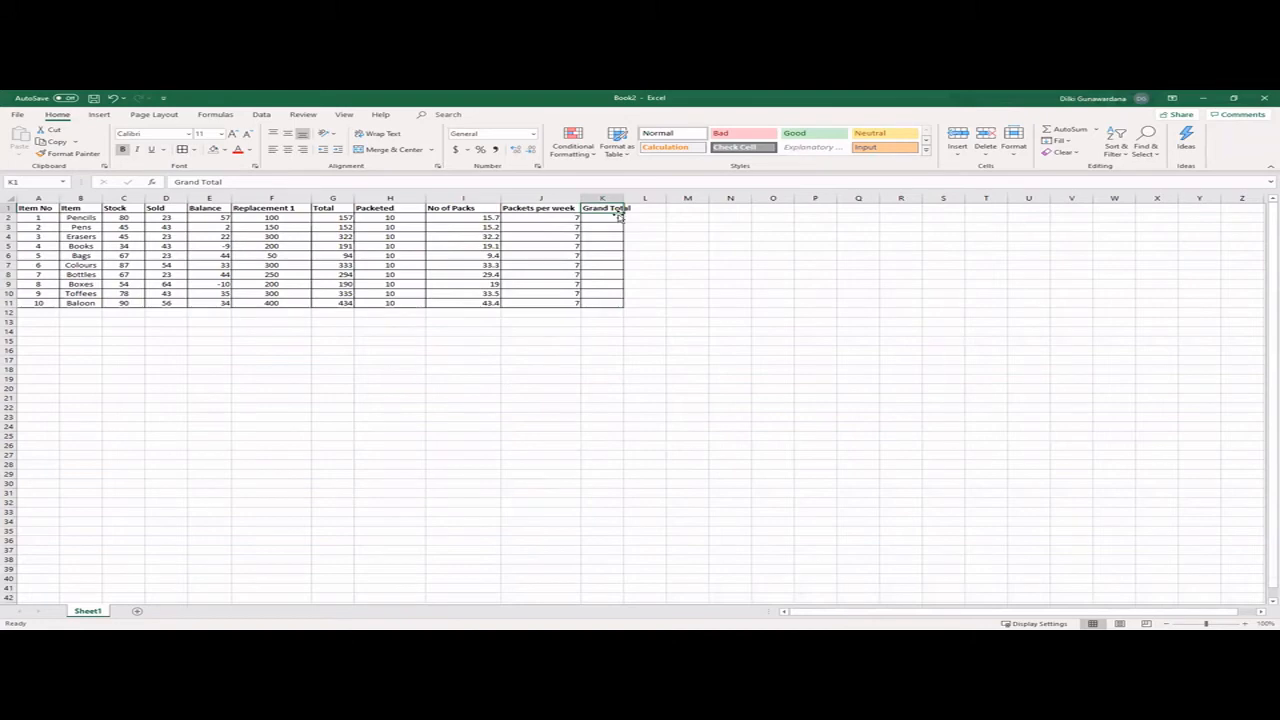
pyautogui.moveTo(627, 197); pyautogui.dragTo(648, 198)
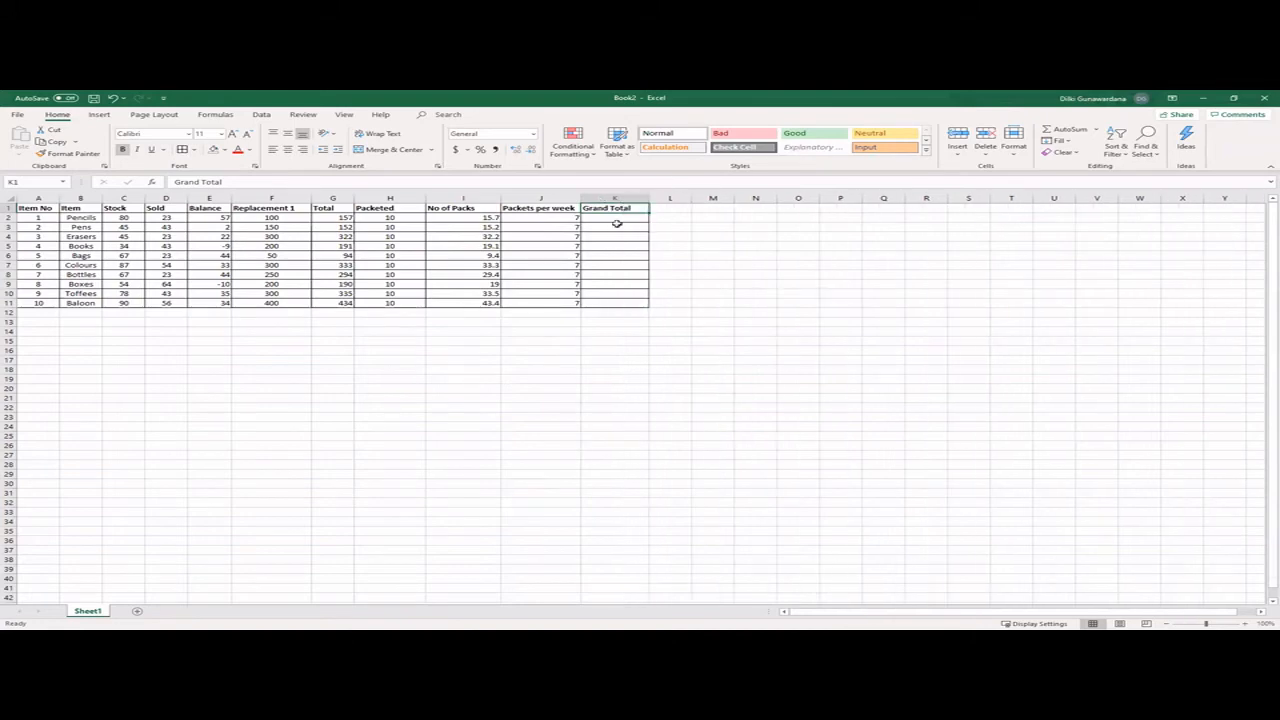
# - Calculate the Grand Total in K2 with the formula =I2*J2 and fill it down to K11
pyautogui.click(615, 221)
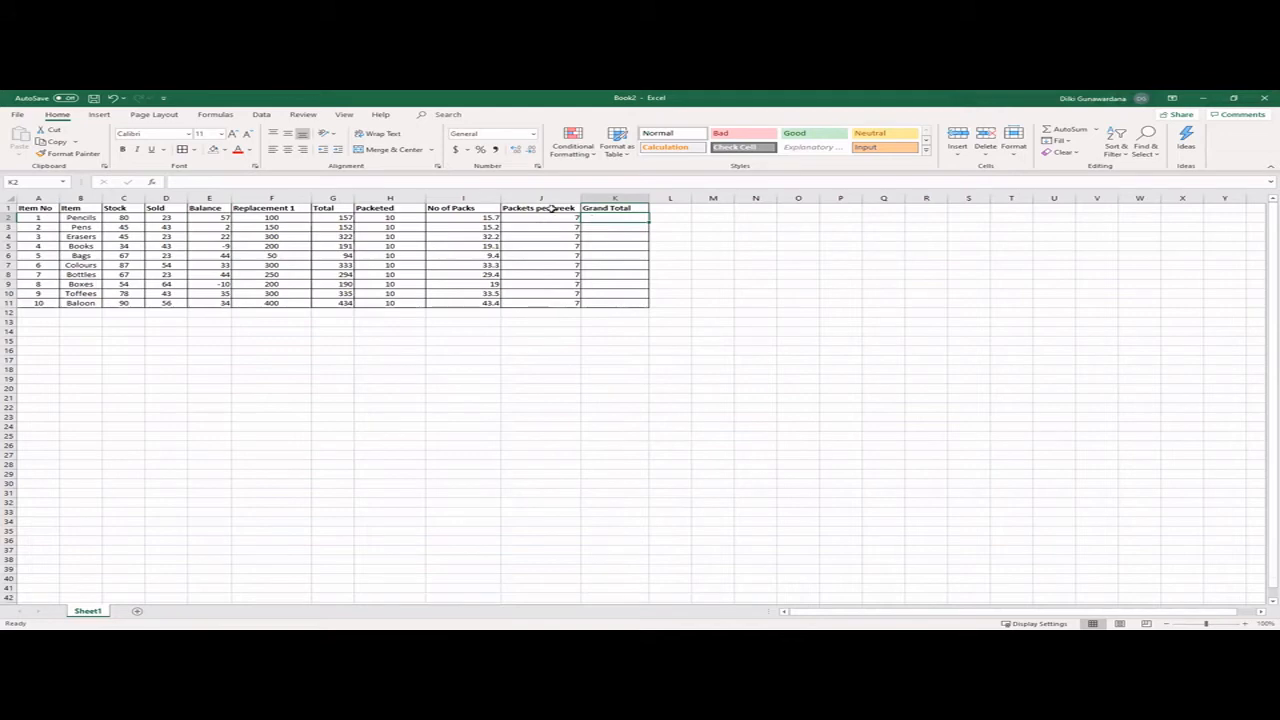
pyautogui.write('=(')
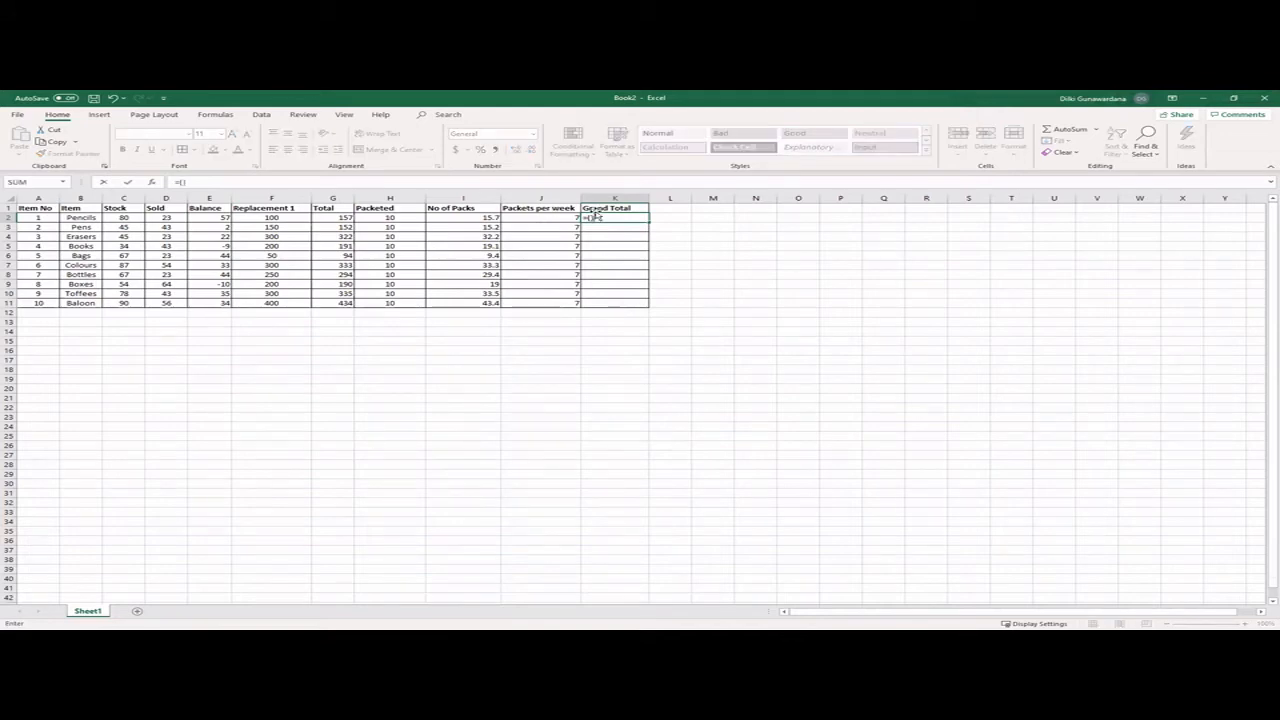
pyautogui.press('Return')
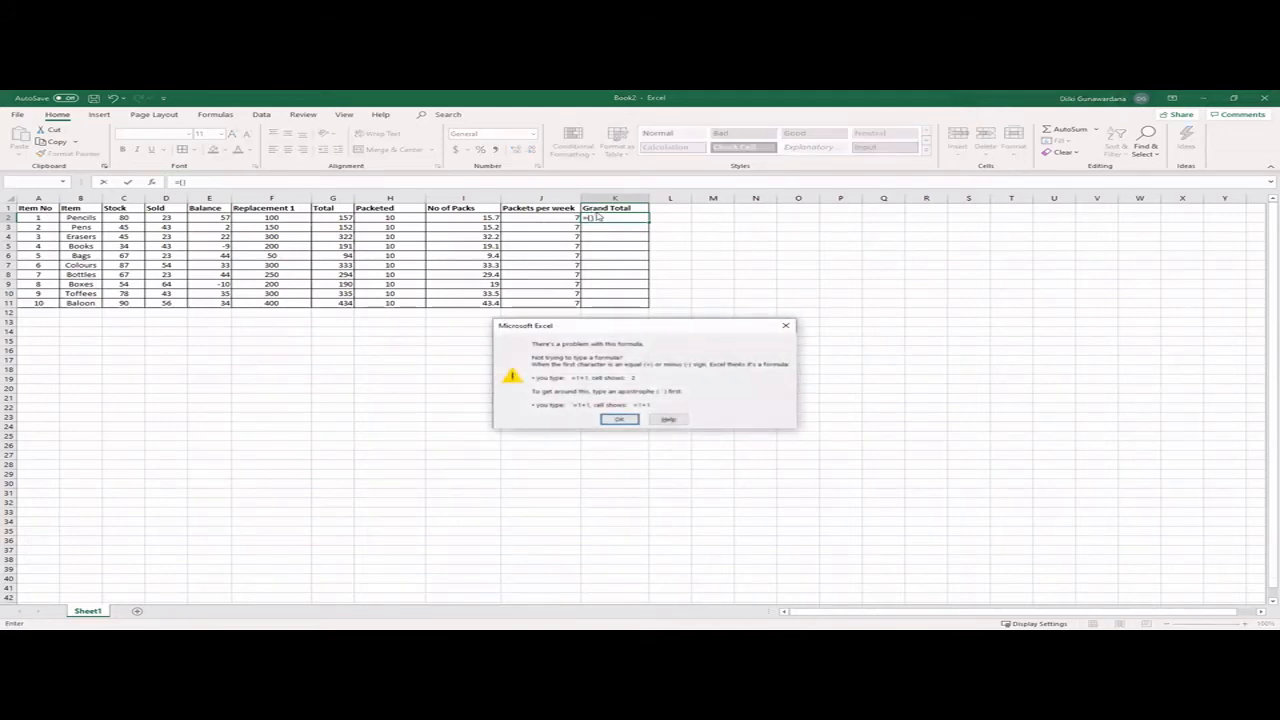
pyautogui.click(619, 419)
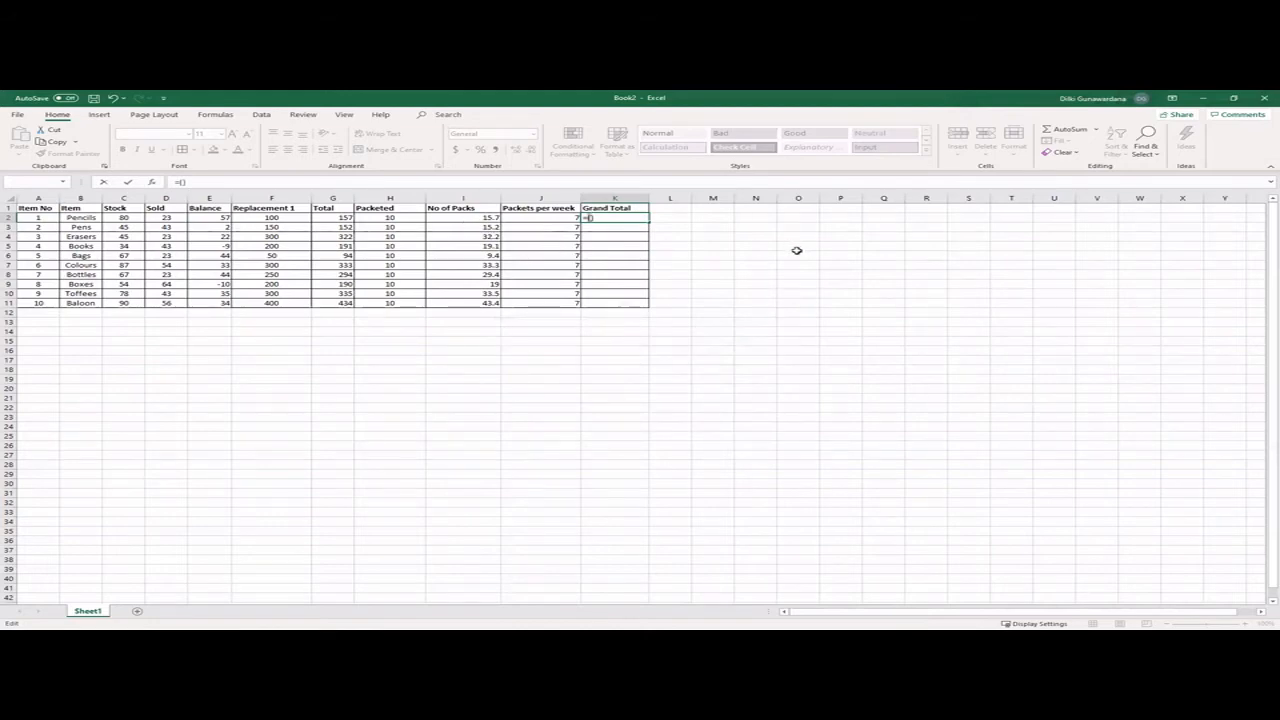
pyautogui.write('i2*j2')
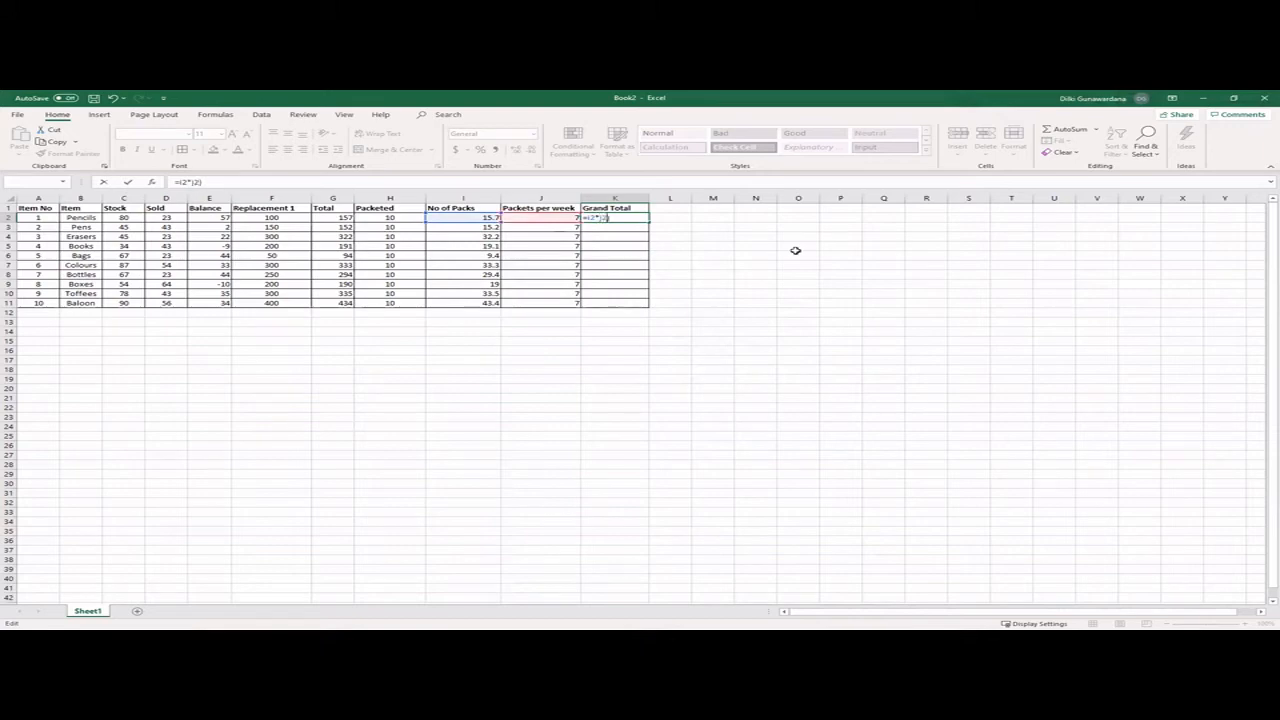
pyautogui.press('Return')
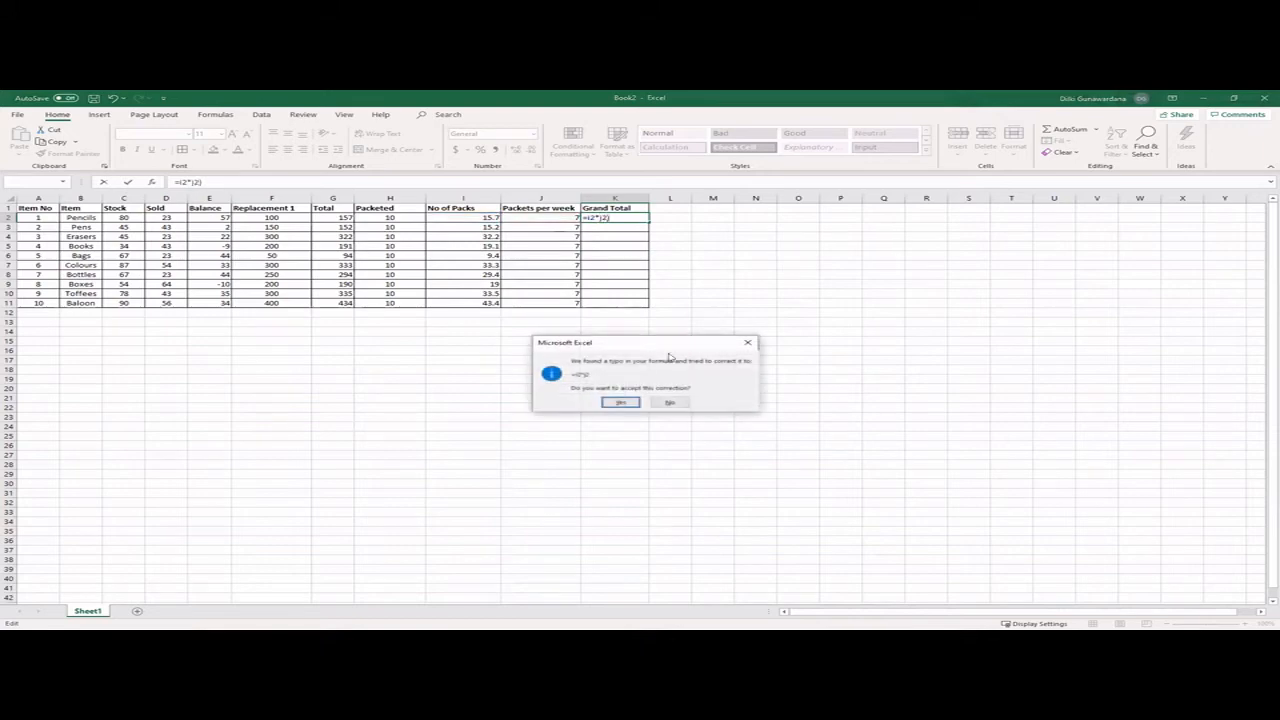
pyautogui.click(619, 402)
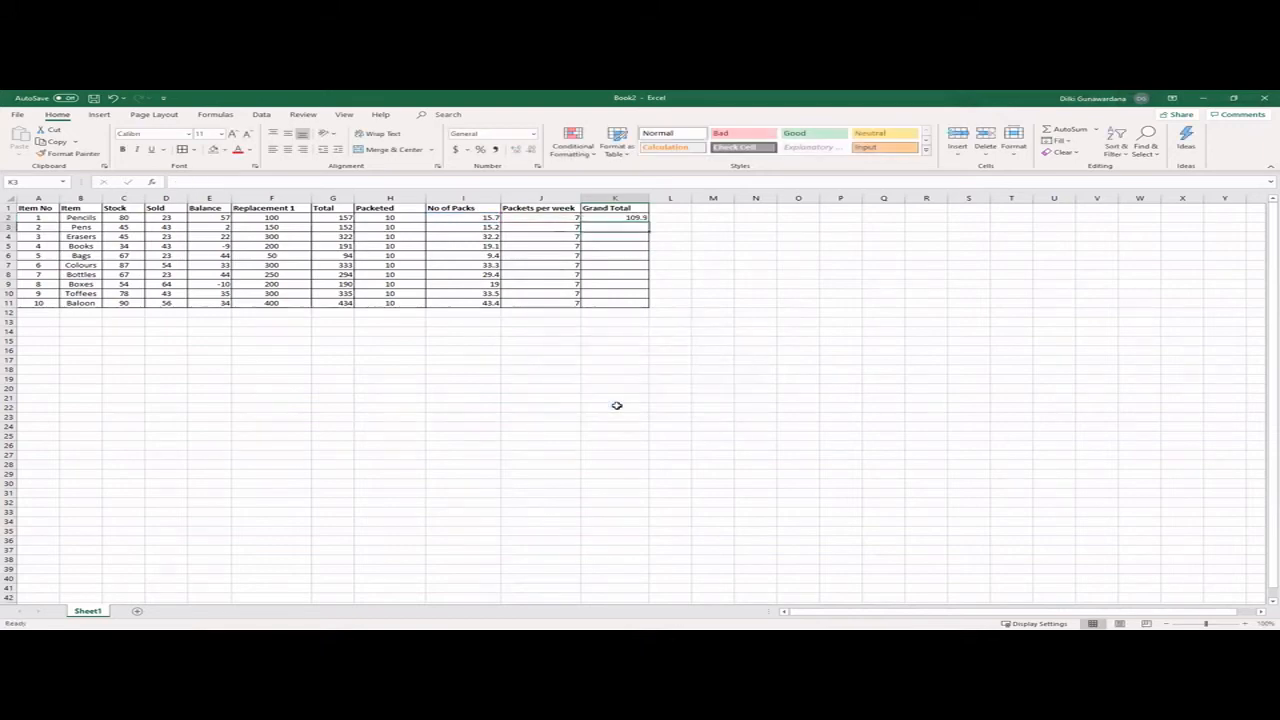
pyautogui.click(628, 217)
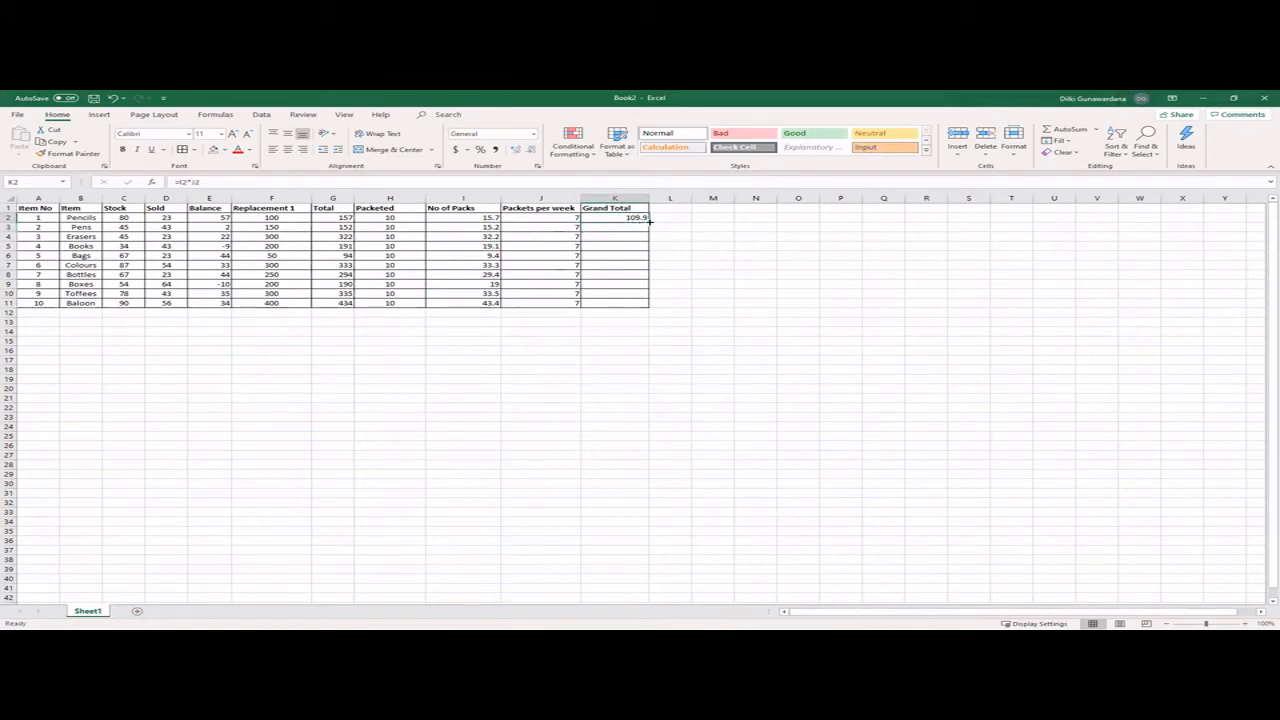
pyautogui.moveTo(648, 219); pyautogui.dragTo(649, 308)
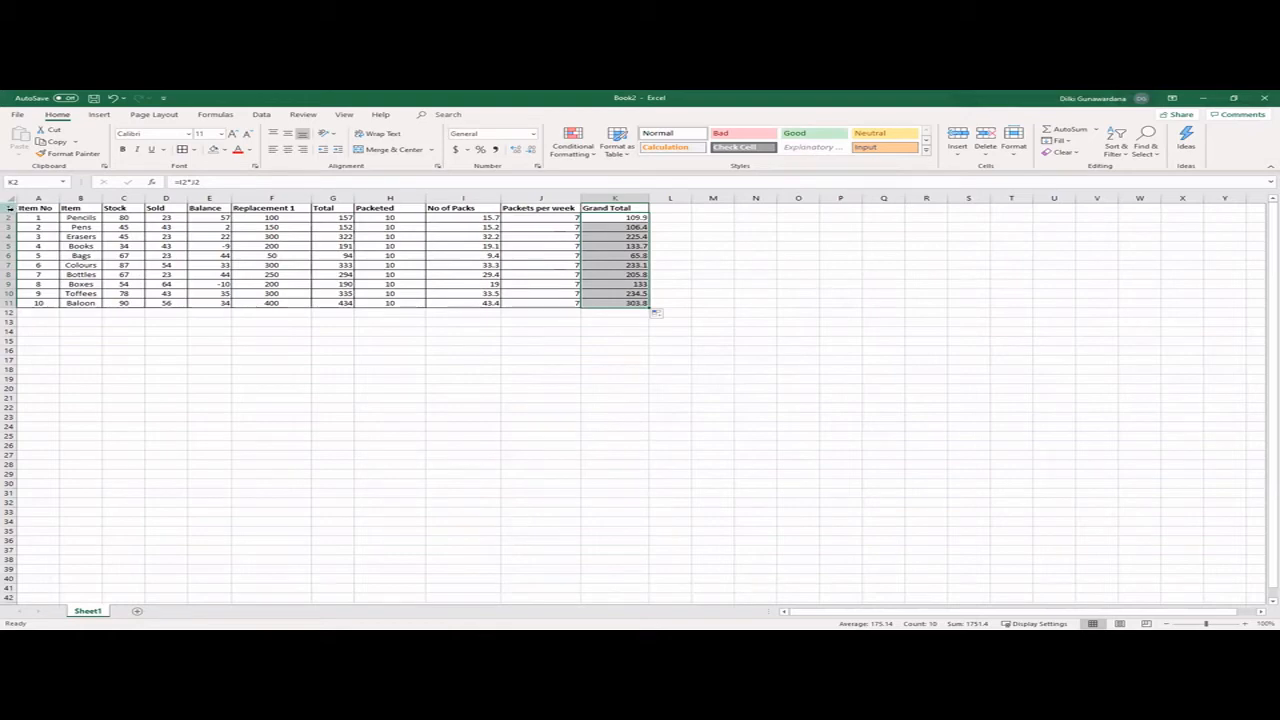
# - Insert a new row above the column headings and enter the title "ABC Stationaries stock information" in A1
pyautogui.rightClick(9, 208)
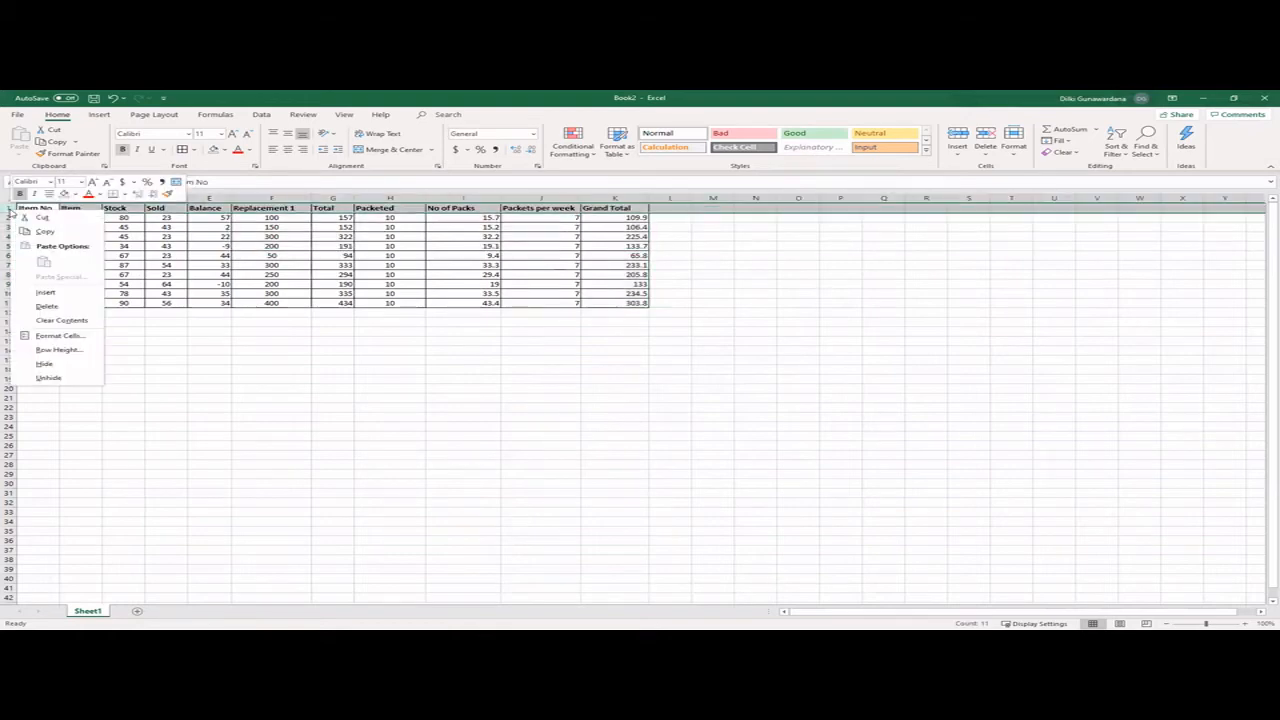
pyautogui.click(66, 292)
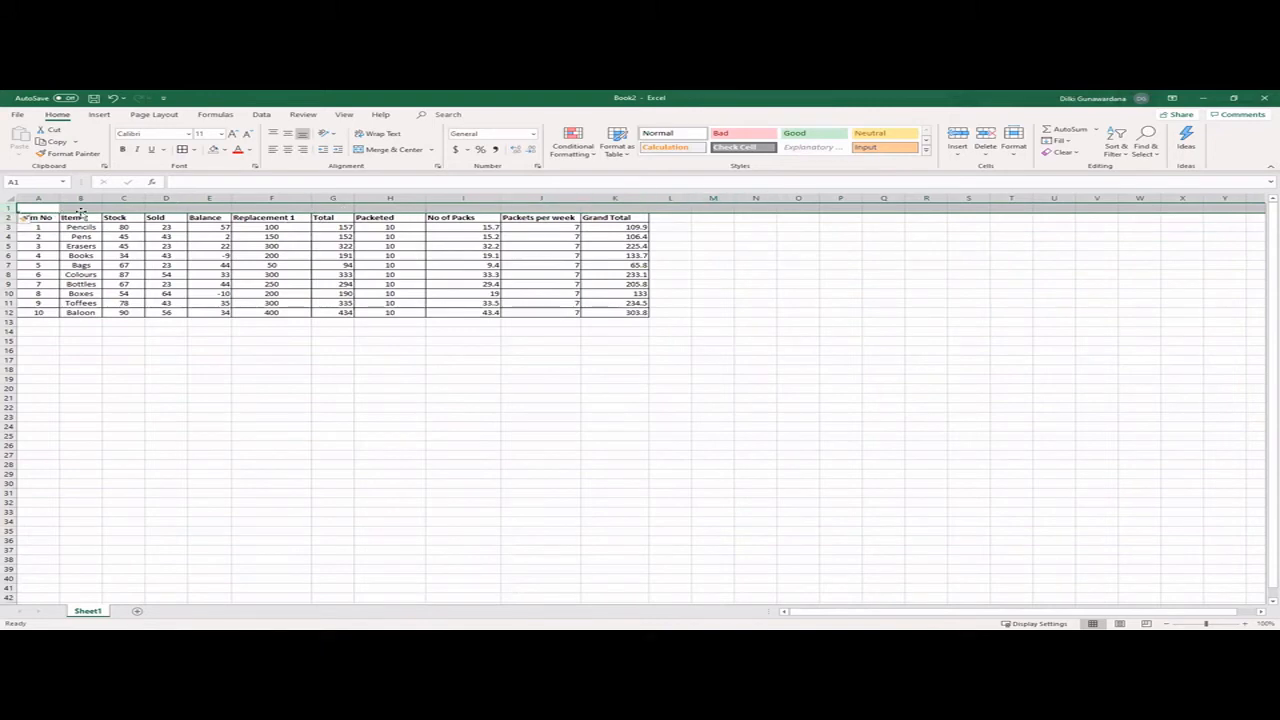
pyautogui.click(40, 206)
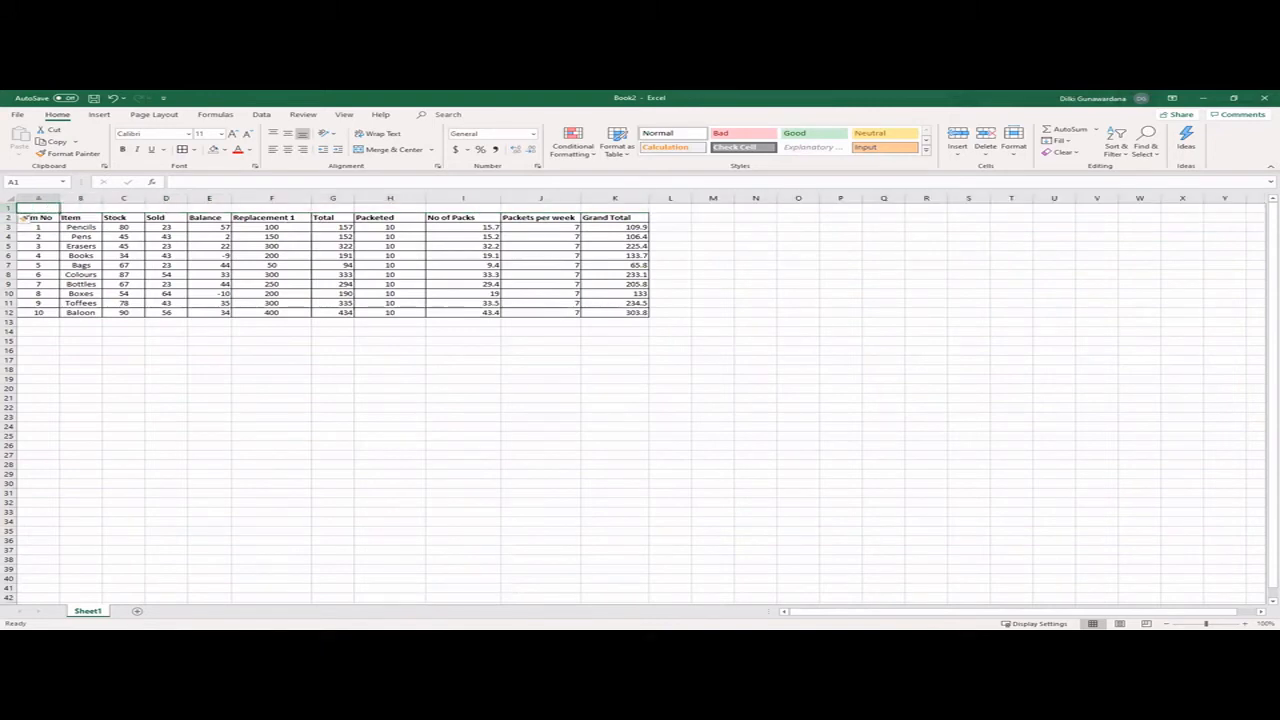
pyautogui.write('ABC Stat')
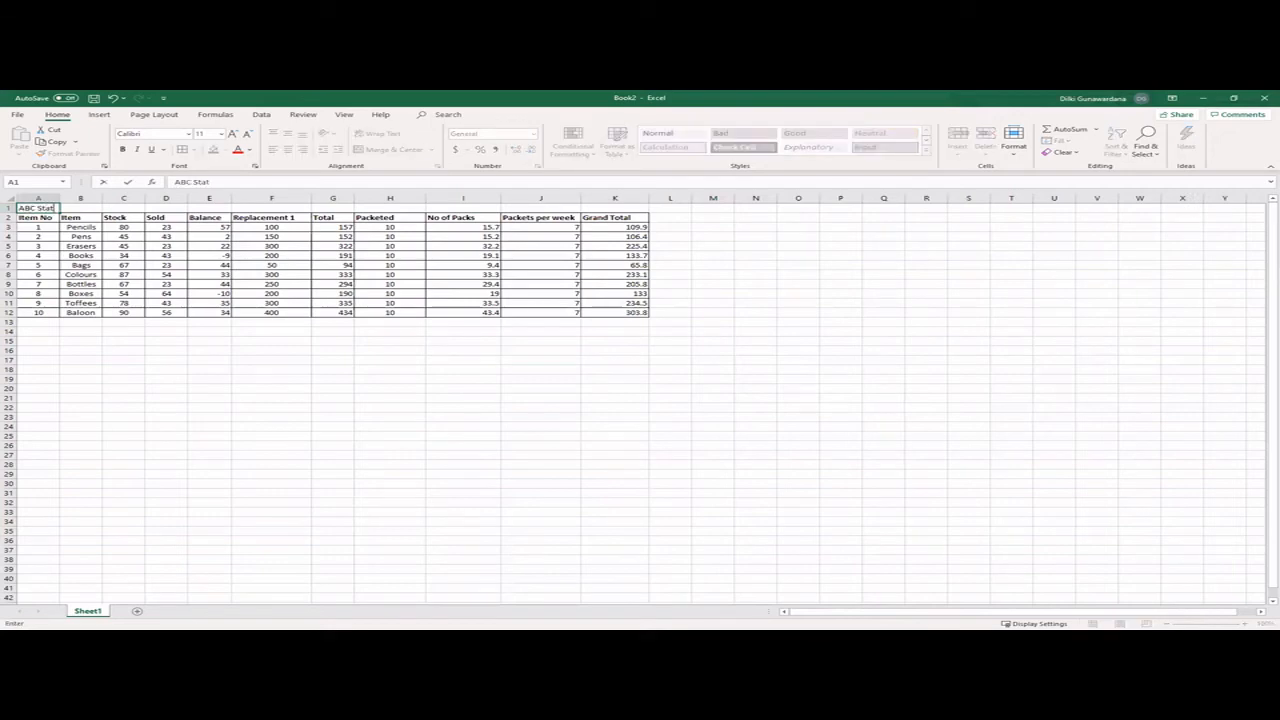
pyautogui.write('ionaries stock information')
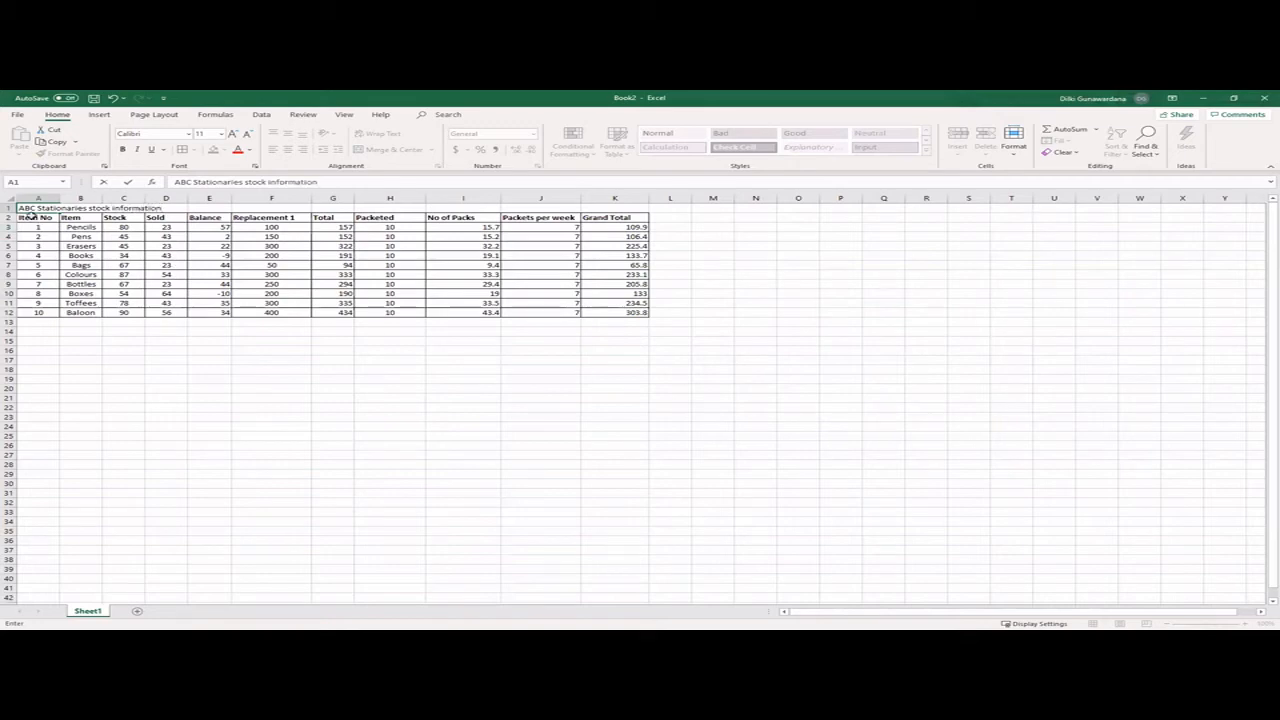
pyautogui.moveTo(30, 207); pyautogui.dragTo(262, 207)
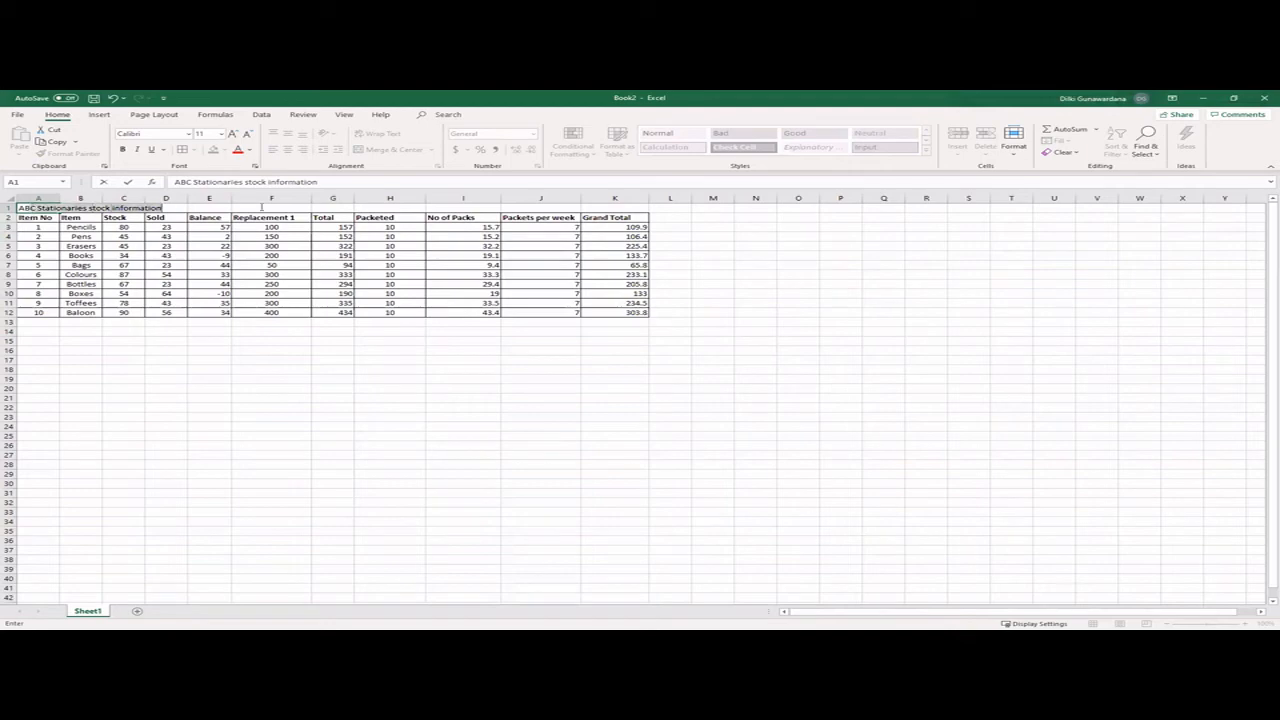
pyautogui.click(268, 350)
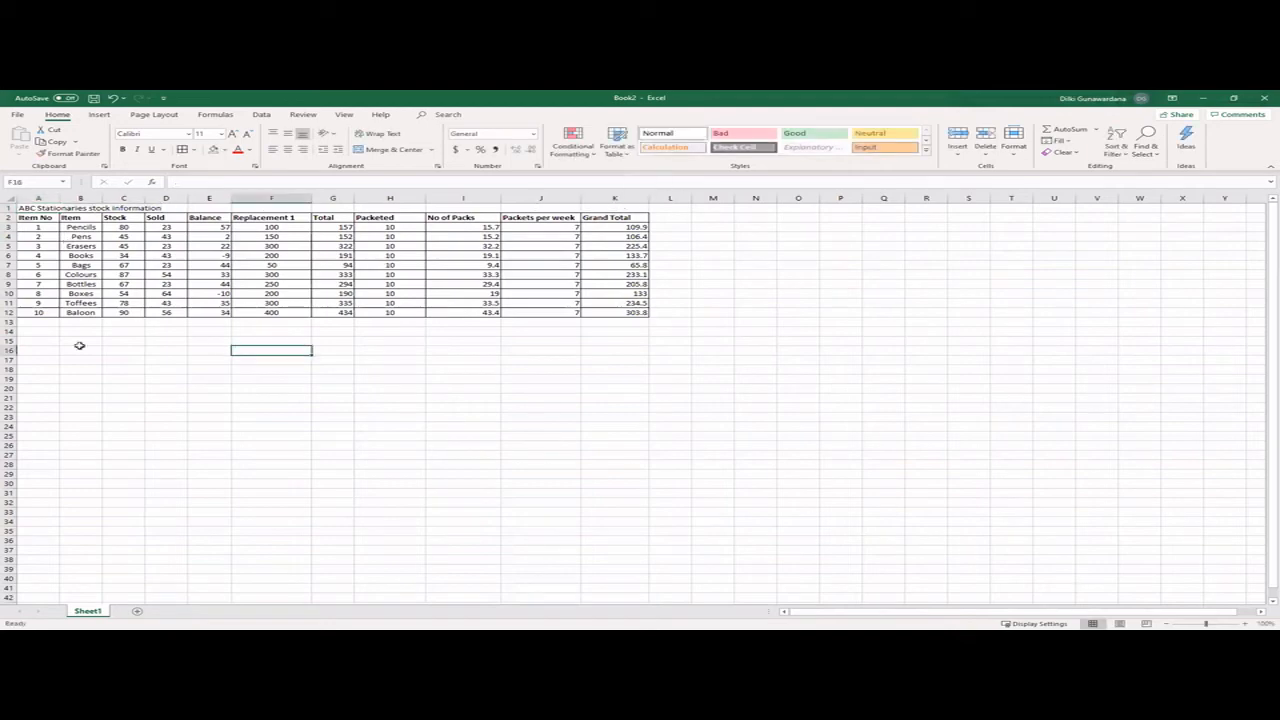
# - Merge and center the title across A1:K1 so it spans the full width of the table
pyautogui.moveTo(78, 207); pyautogui.dragTo(607, 204)
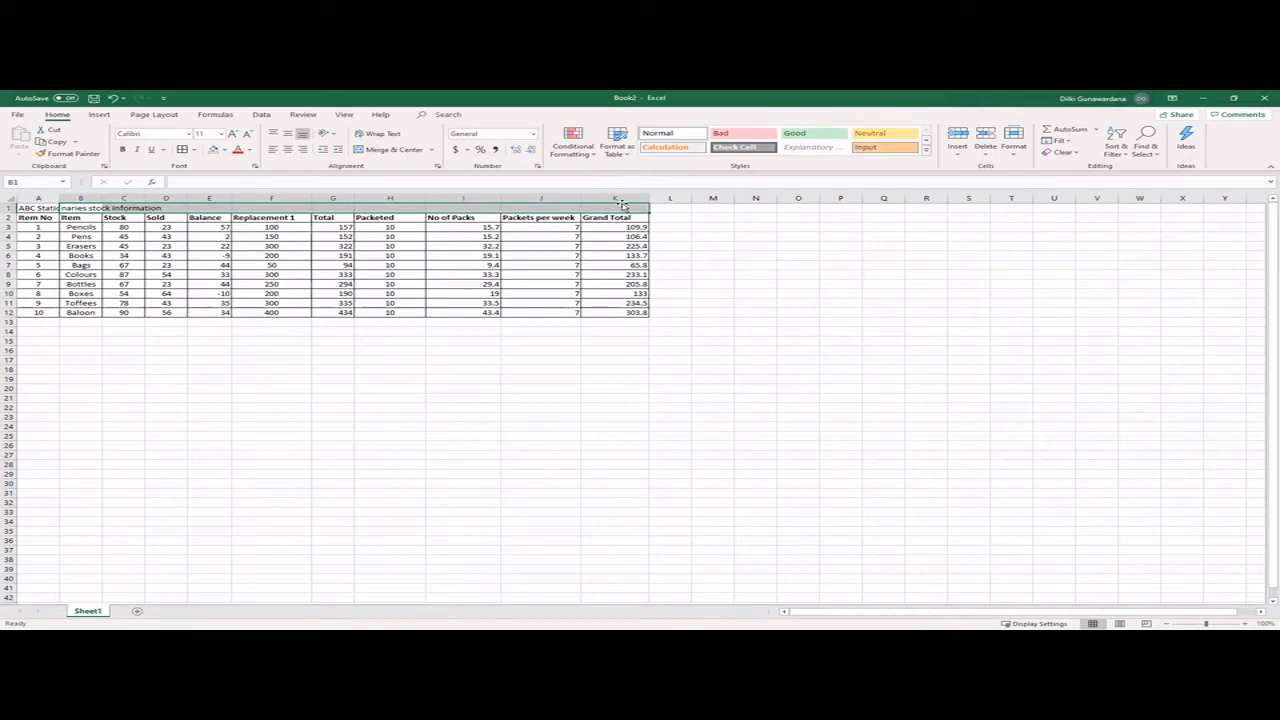
pyautogui.click(390, 149)
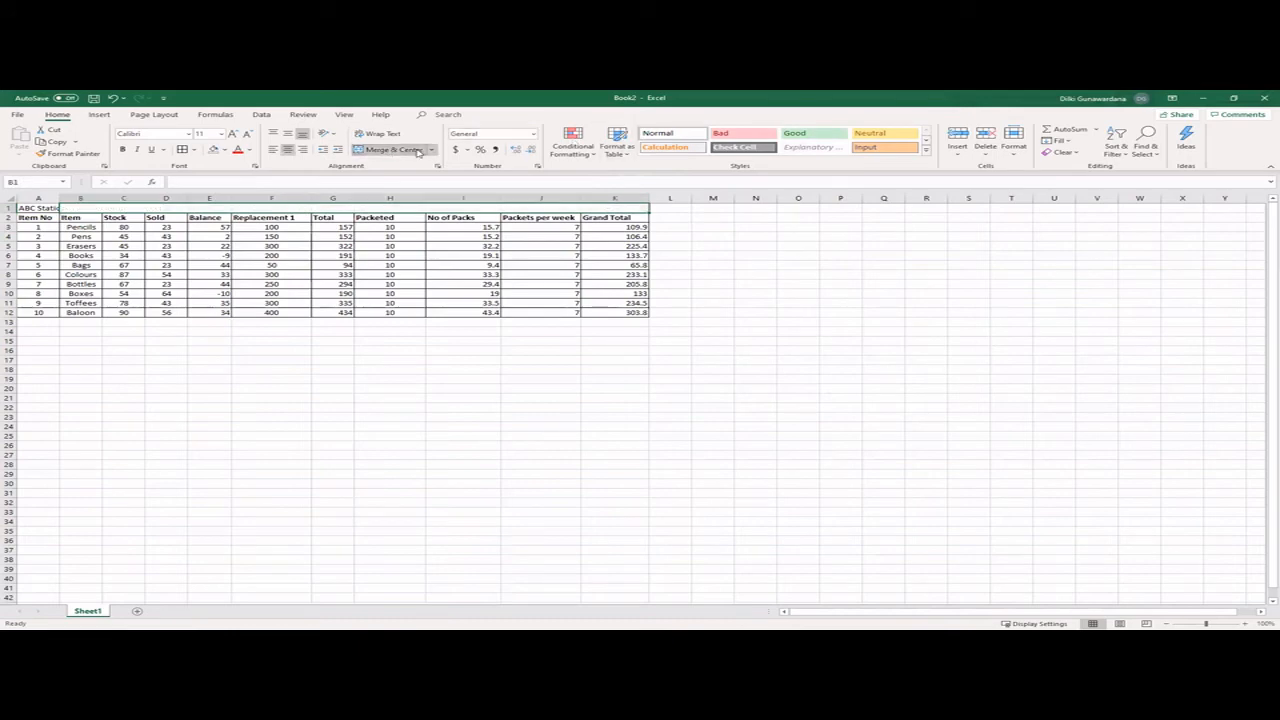
pyautogui.moveTo(24, 207); pyautogui.dragTo(437, 210)
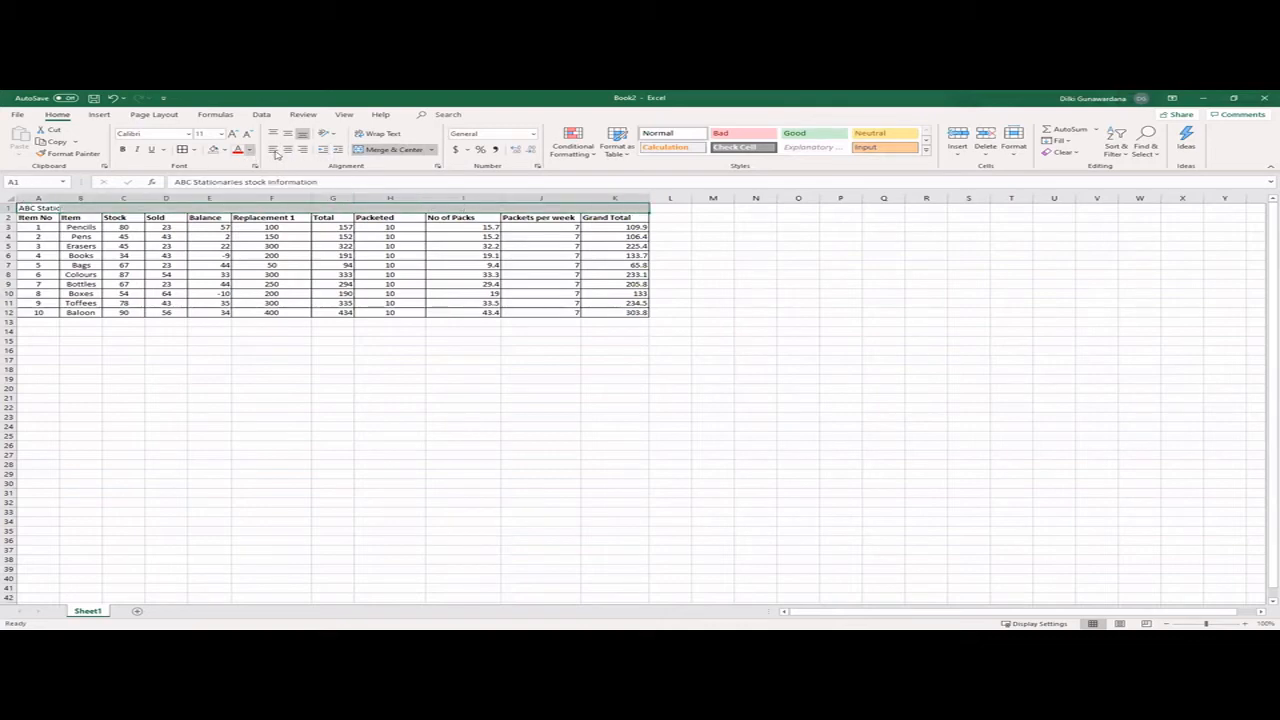
pyautogui.click(381, 149)
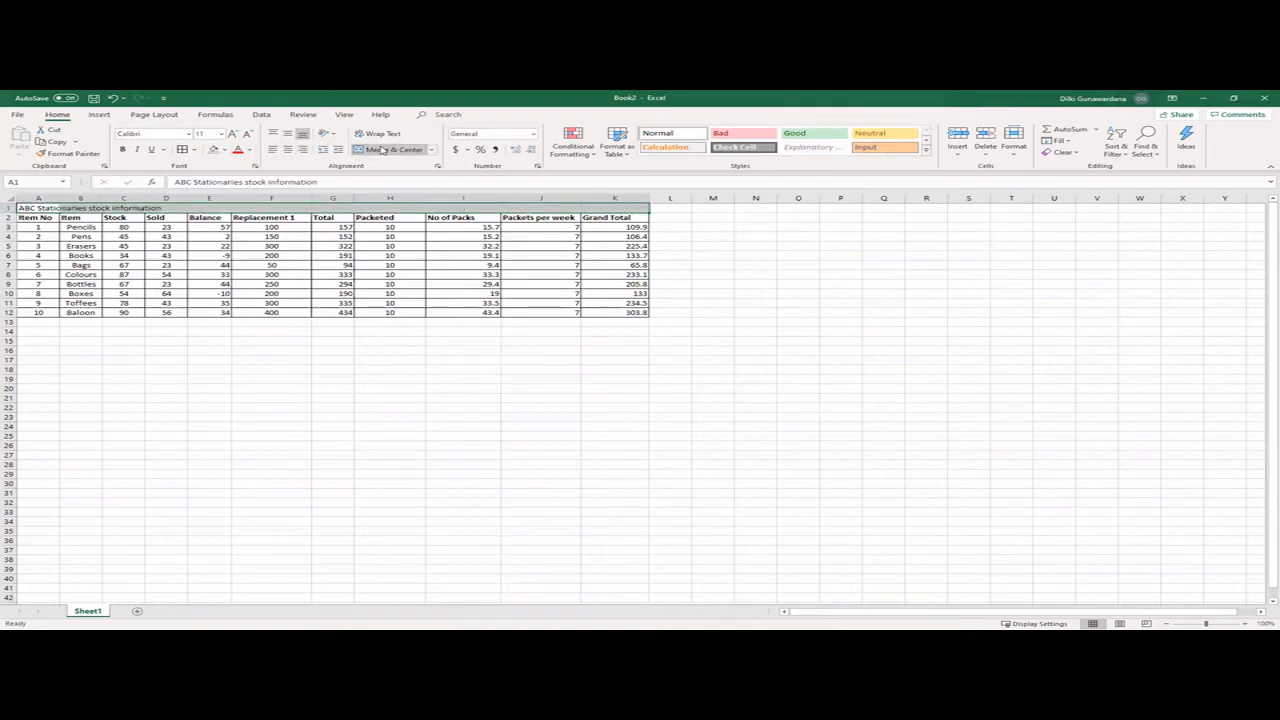
pyautogui.click(381, 149)
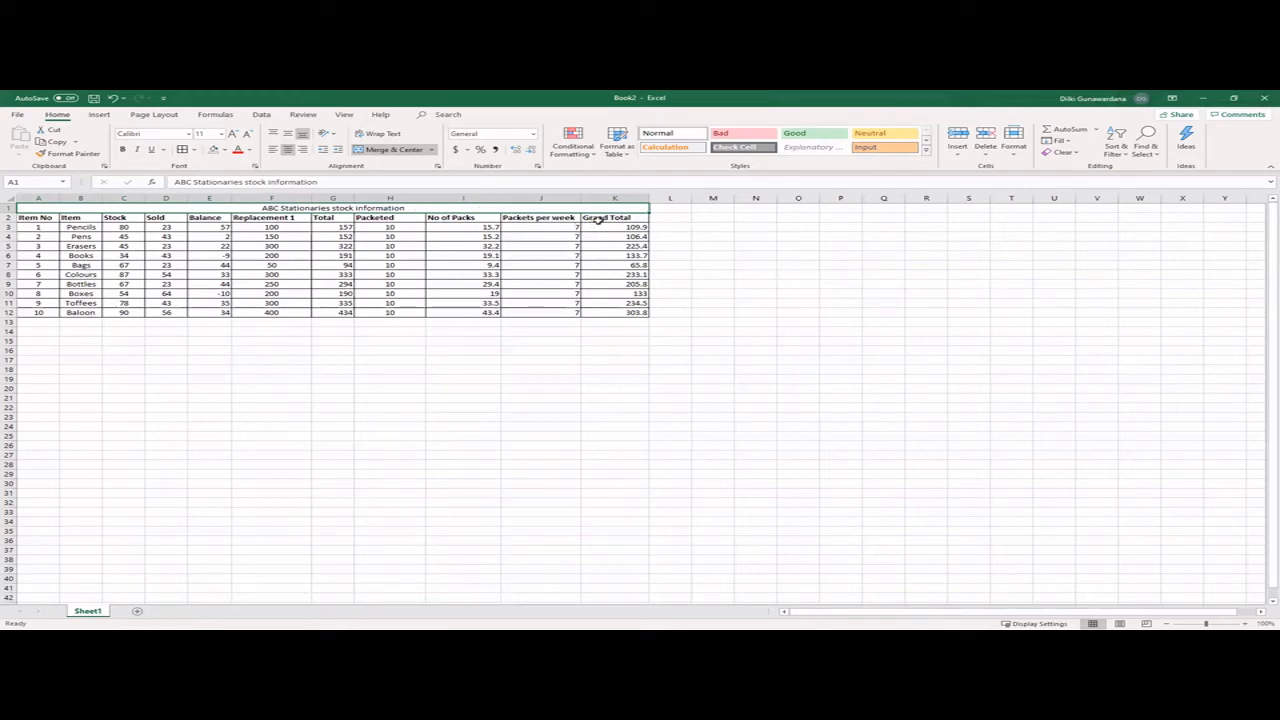
# - Fill the column headings in A2:K2 with the standard yellow colour
pyautogui.moveTo(603, 217); pyautogui.dragTo(38, 218)
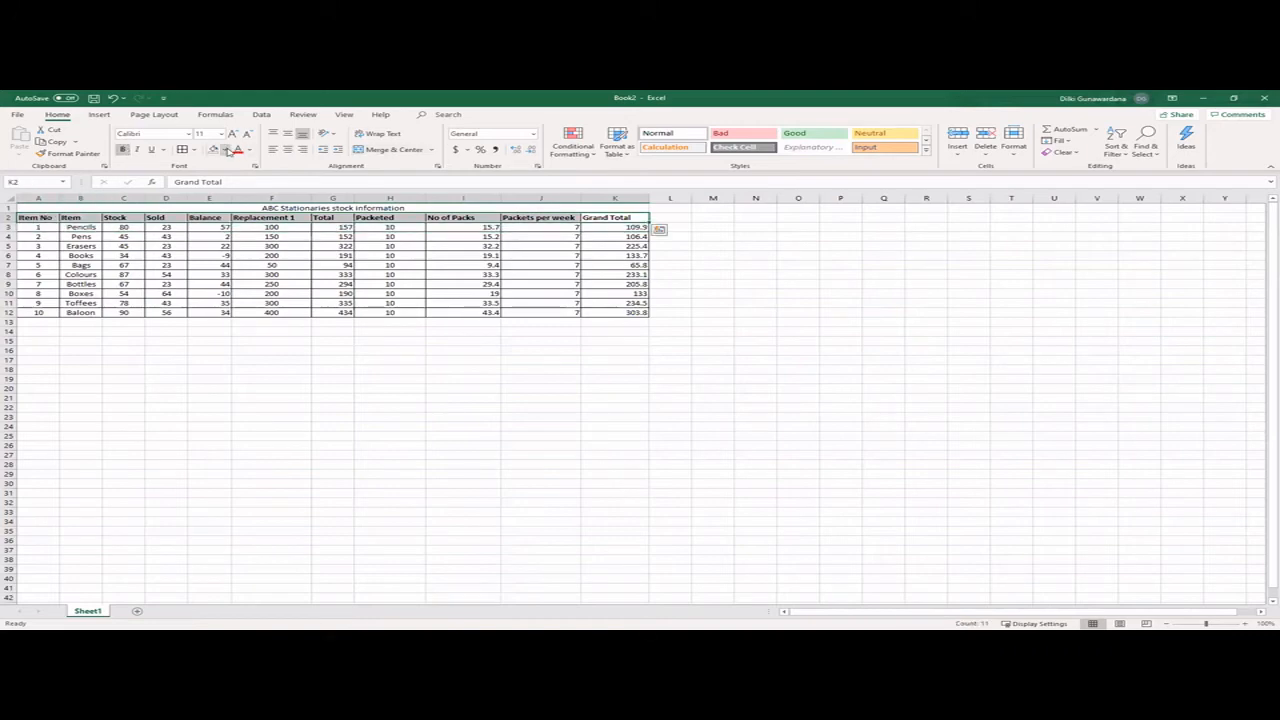
pyautogui.click(227, 149)
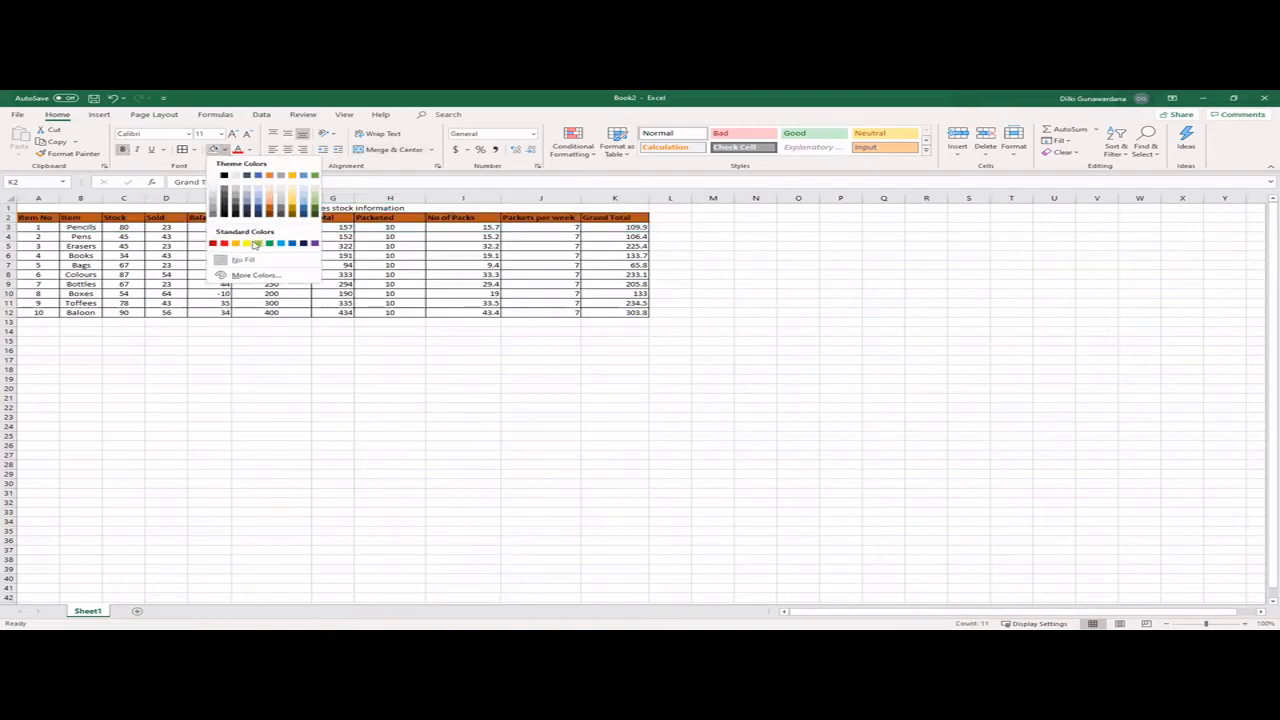
pyautogui.click(245, 243)
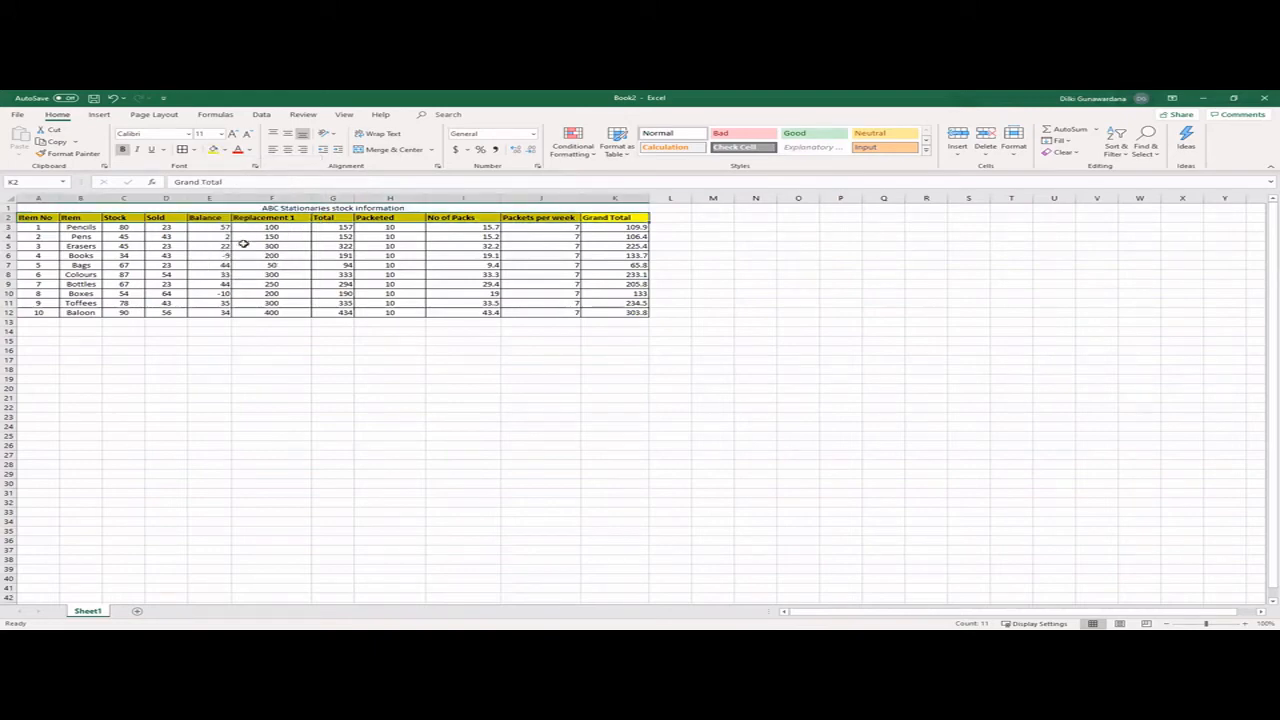
# - Fill the merged title cell in row 1 with a custom light pink from the extended colour palette
pyautogui.click(50, 206)
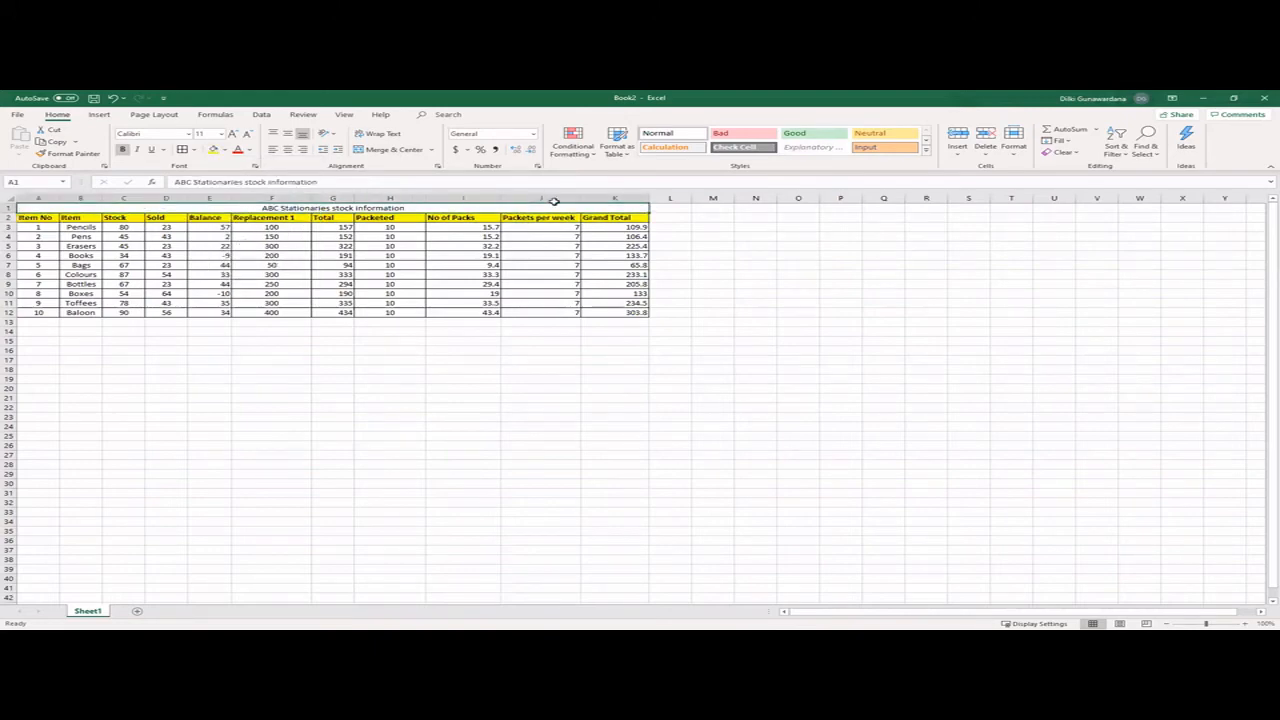
pyautogui.click(226, 151)
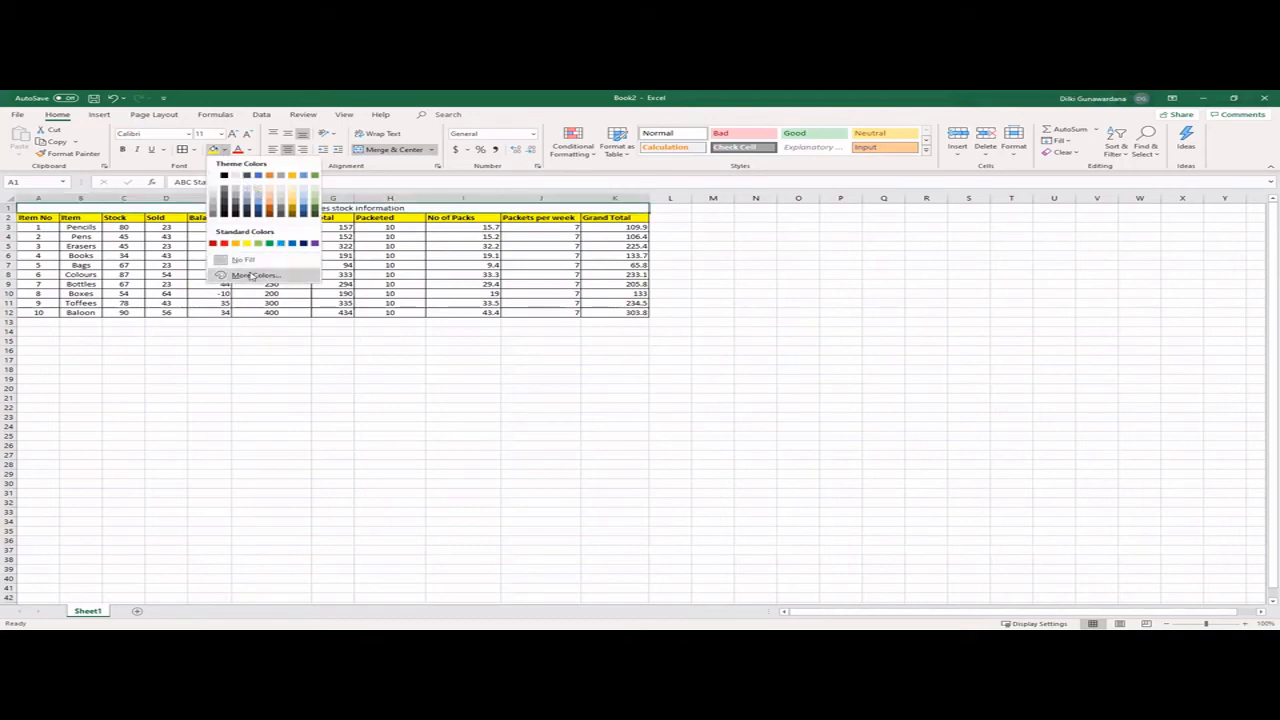
pyautogui.click(252, 276)
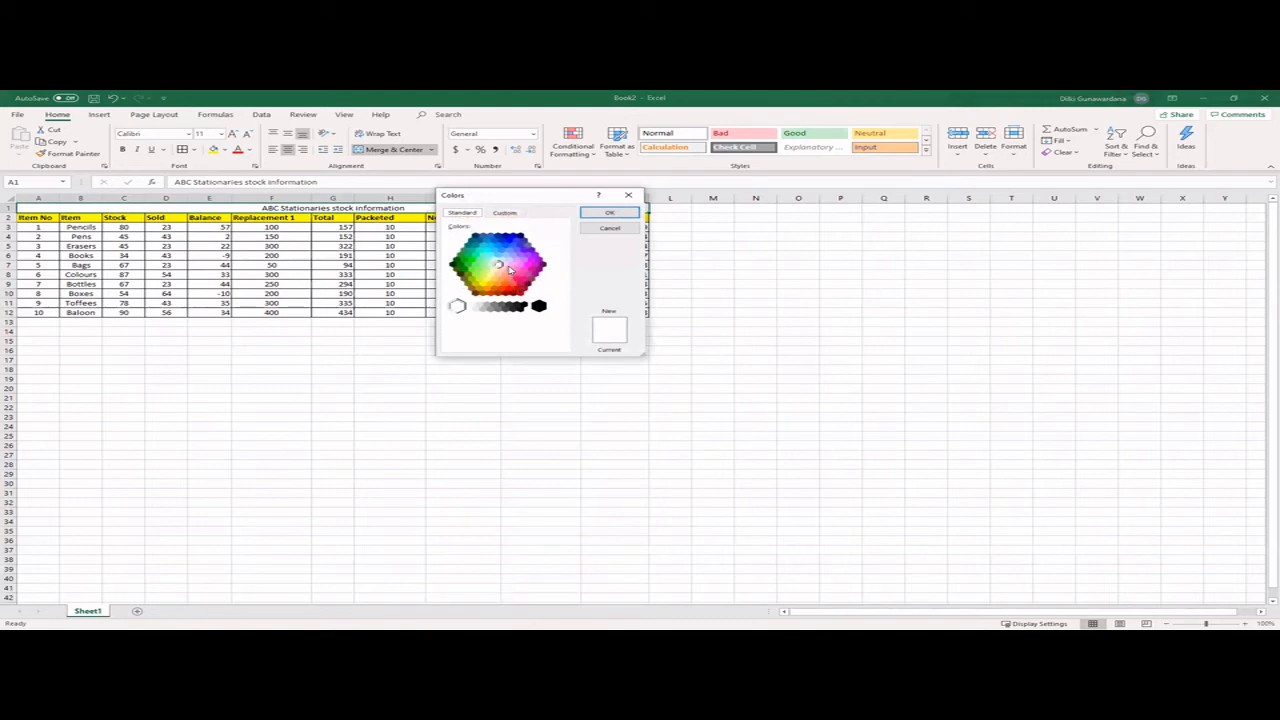
pyautogui.click(507, 266)
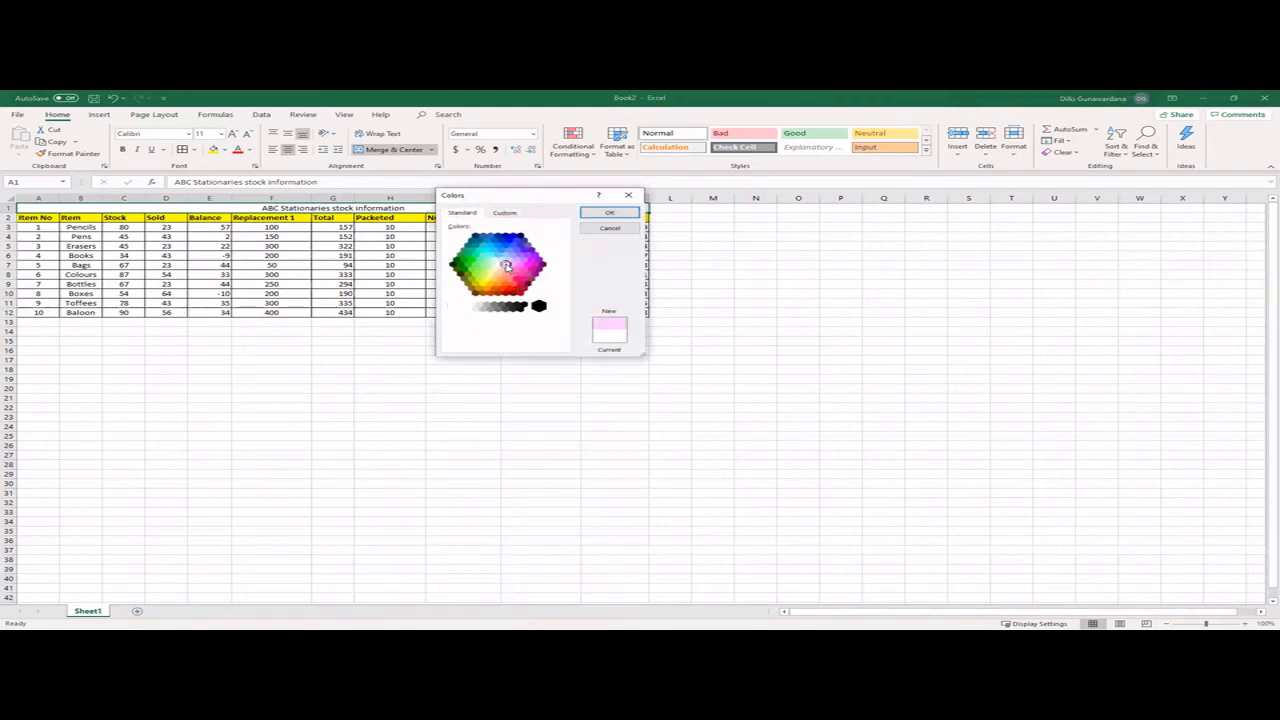
pyautogui.click(609, 212)
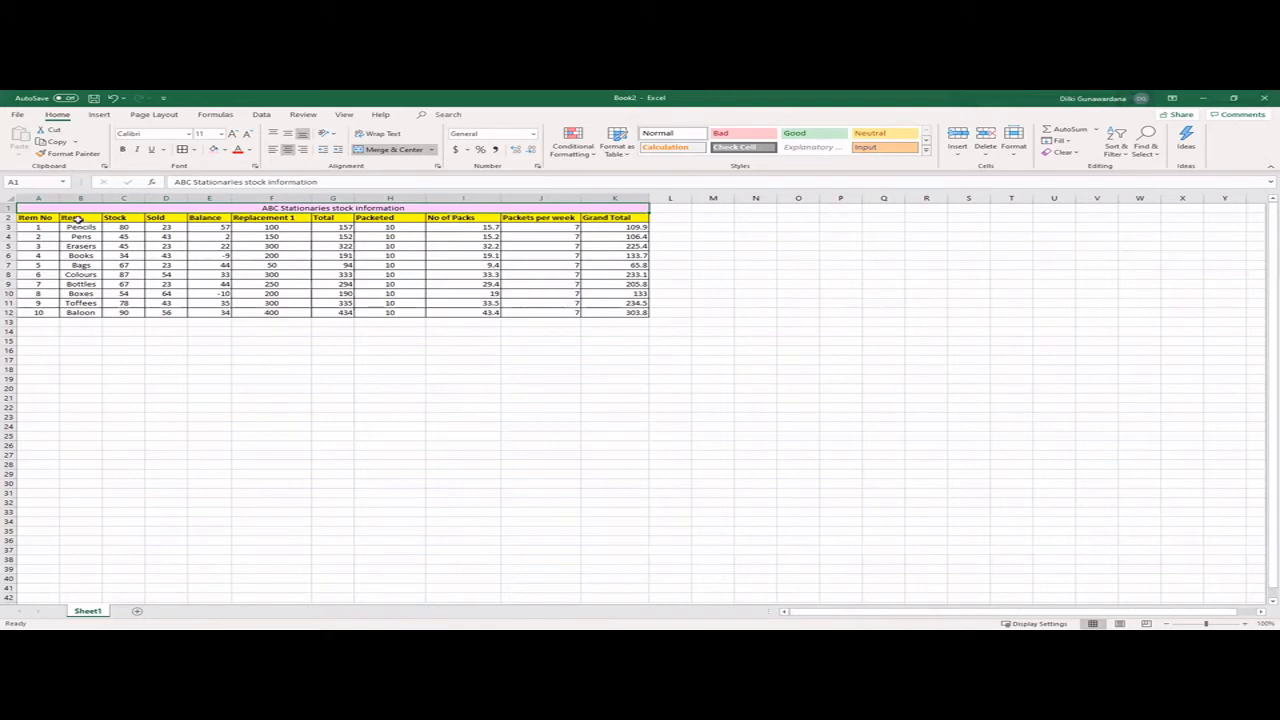
# - Fill the Item cells B3:B12 with light gold and the Stock cells C3:C12 with light blue
pyautogui.moveTo(75, 228); pyautogui.dragTo(80, 312)
pyautogui.click(224, 149)
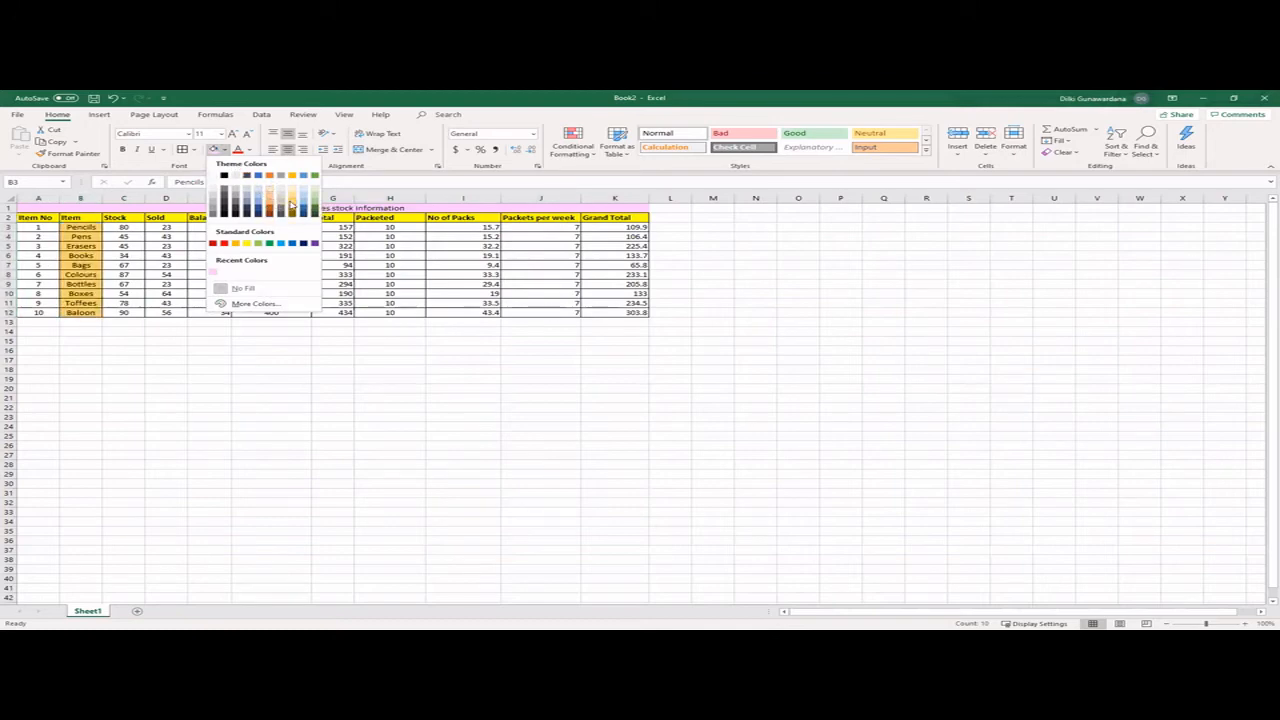
pyautogui.click(291, 205)
pyautogui.moveTo(129, 228); pyautogui.dragTo(124, 313)
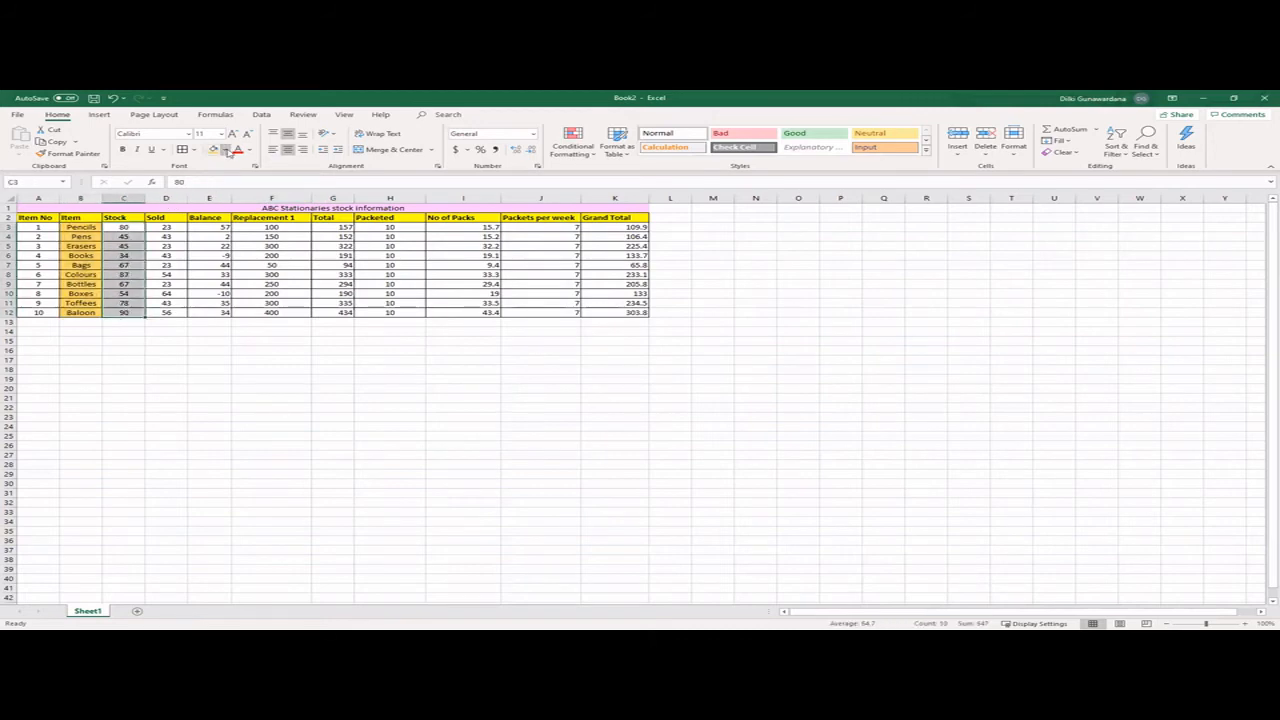
pyautogui.click(227, 150)
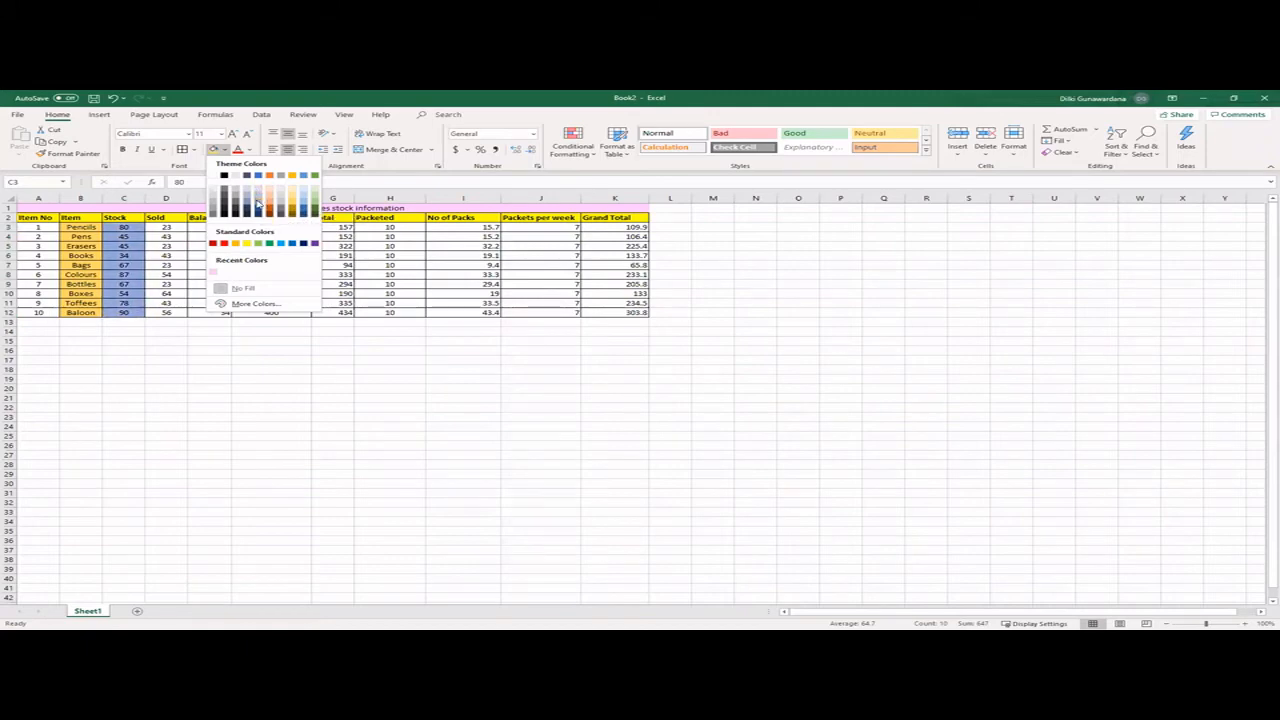
pyautogui.click(303, 199)
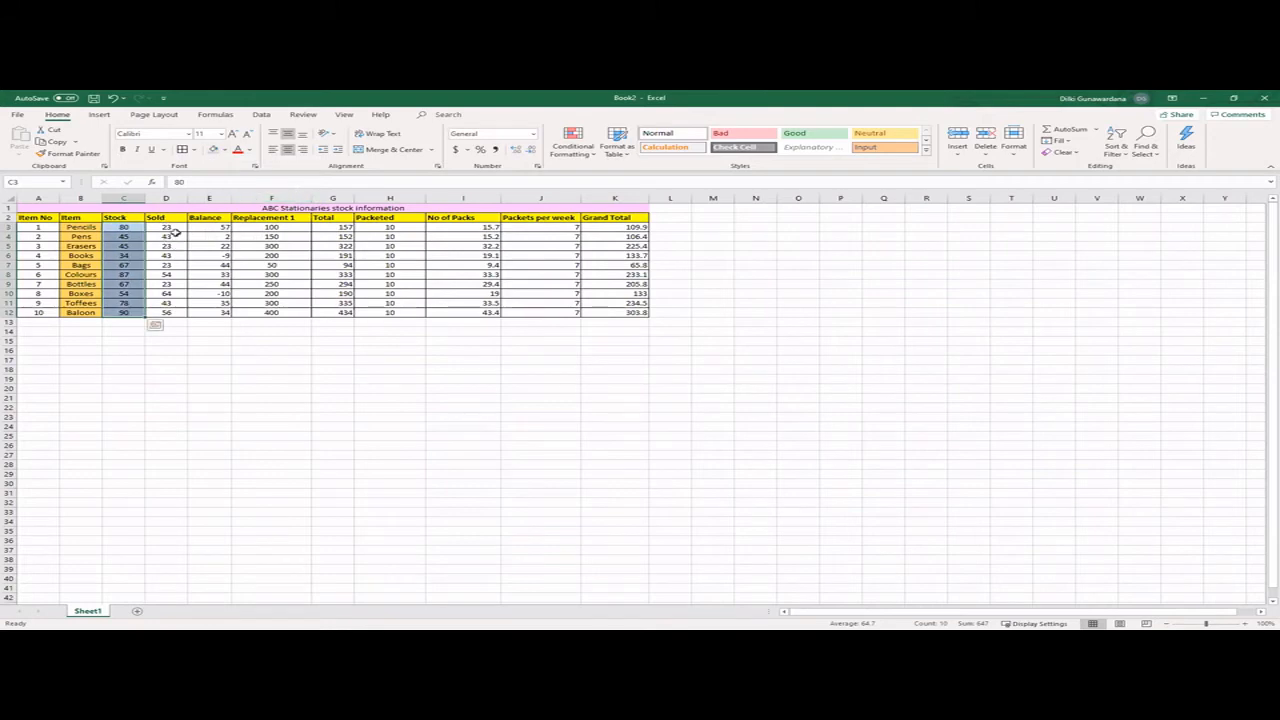
# - Fill the Sold cells D3:D12 with a custom bright pink from the extended colour palette
pyautogui.moveTo(168, 228); pyautogui.dragTo(166, 313)
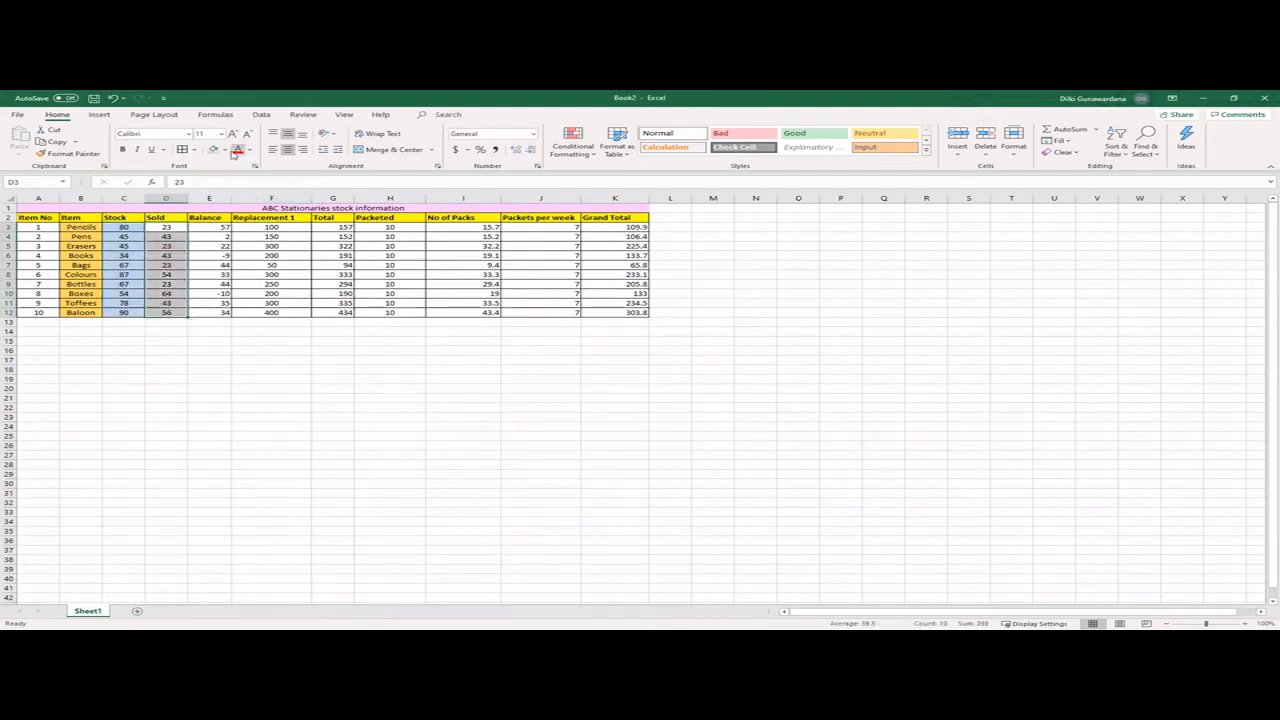
pyautogui.click(226, 150)
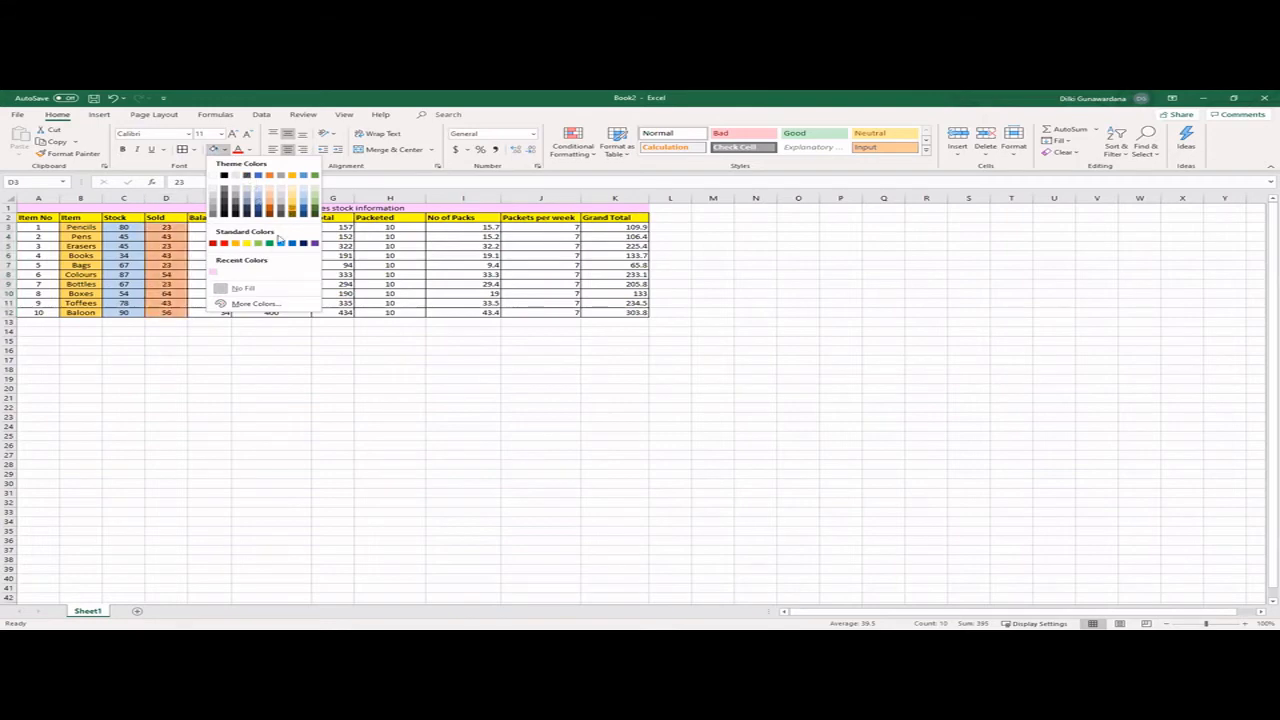
pyautogui.click(252, 303)
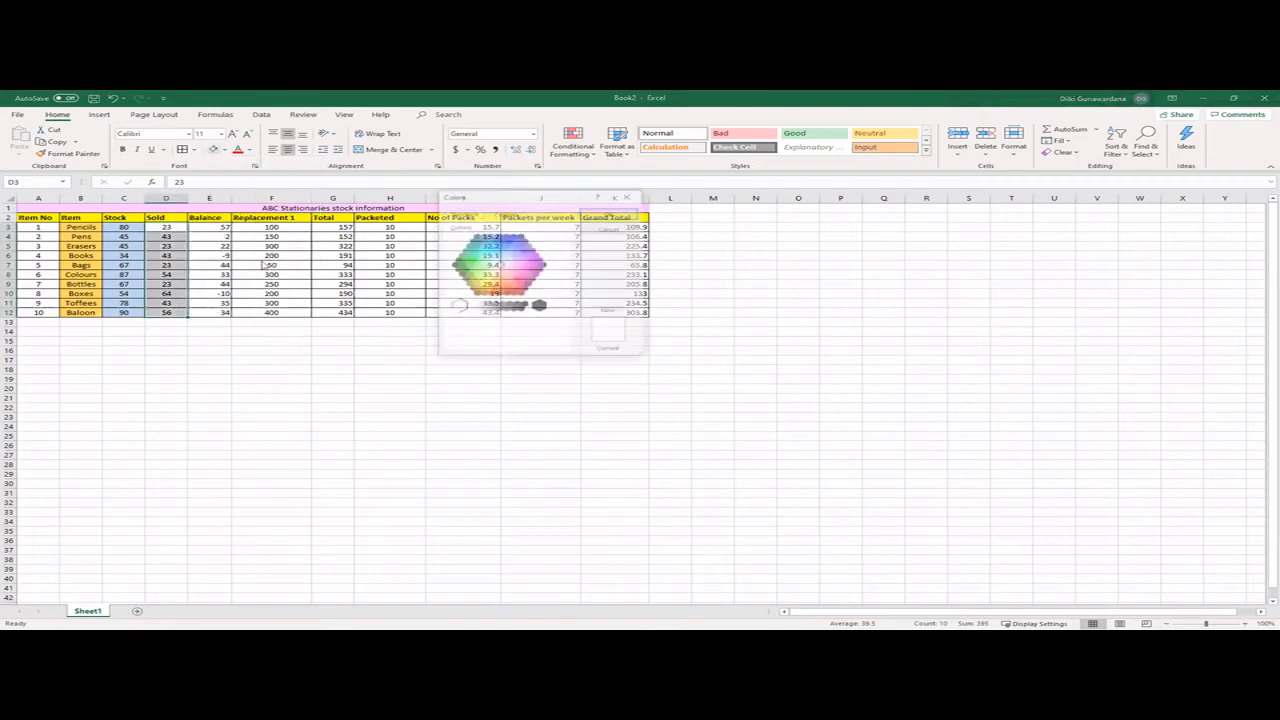
pyautogui.click(514, 268)
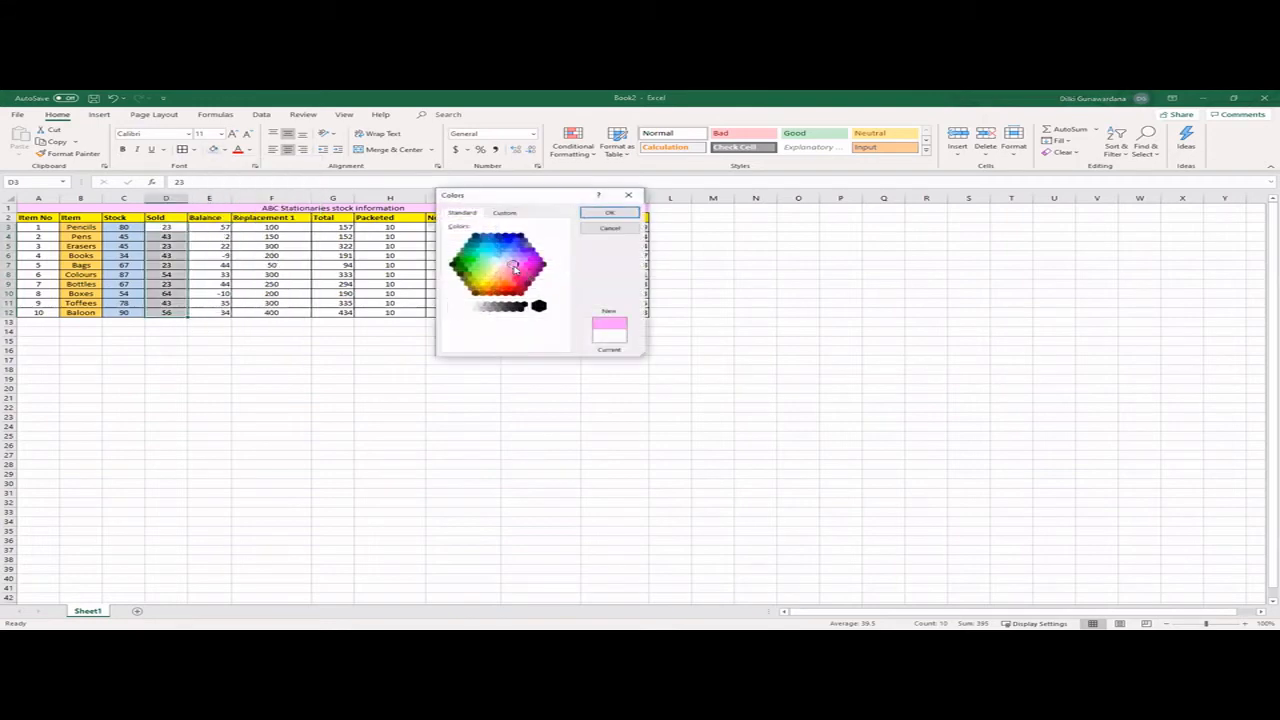
pyautogui.click(522, 272)
pyautogui.click(609, 213)
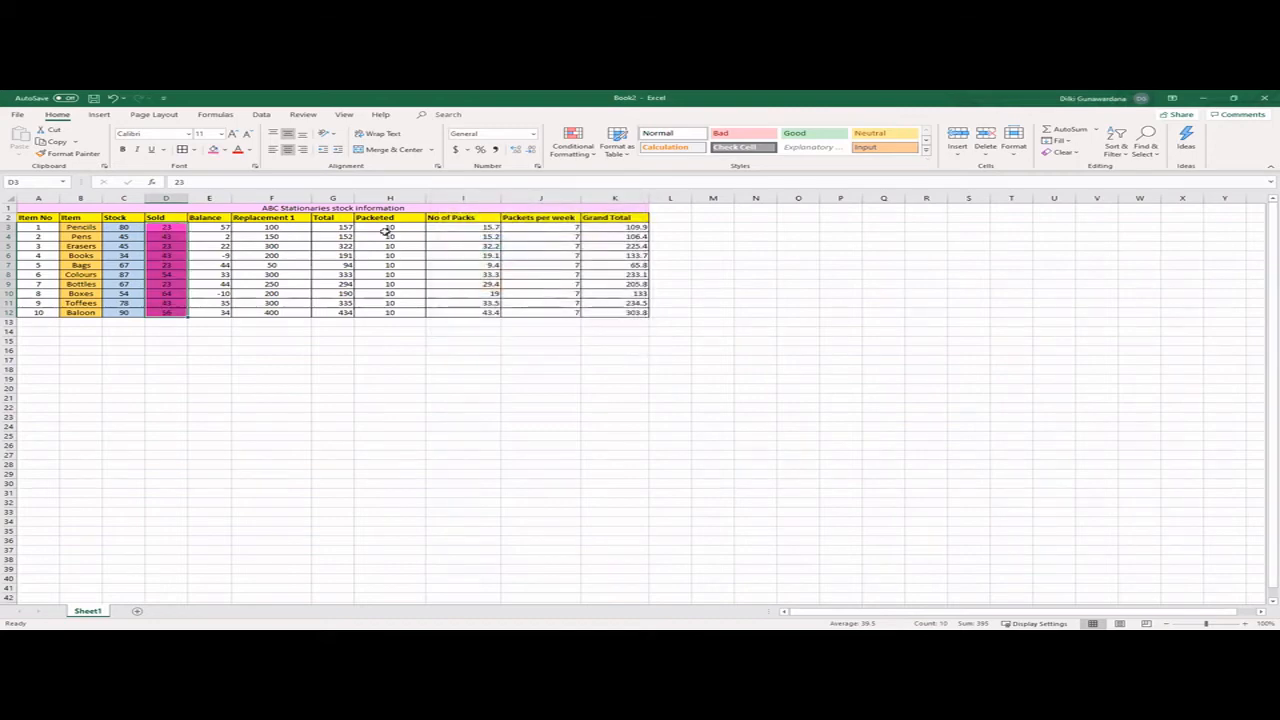
# - Fill the Replacement 1 cells F3:F12 with medium blue and the Packeted cells H3:H12 with light green
pyautogui.moveTo(276, 228); pyautogui.dragTo(273, 312)
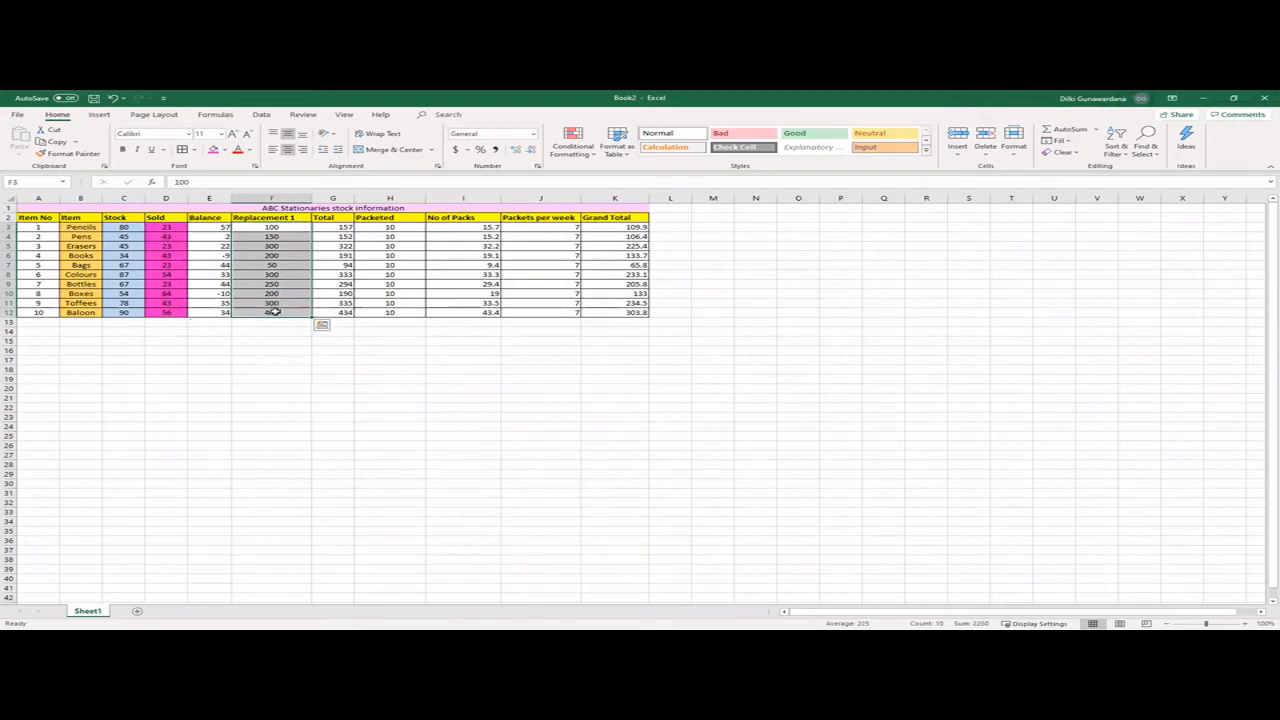
pyautogui.click(224, 150)
pyautogui.click(258, 190)
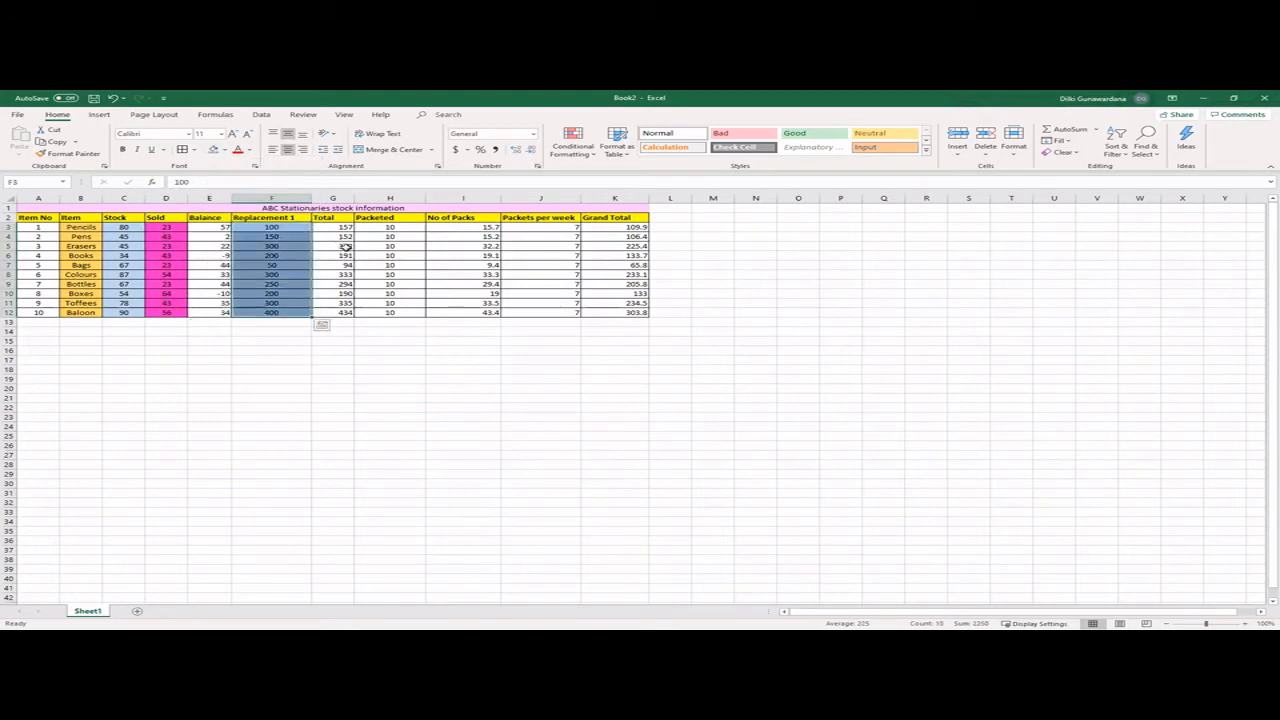
pyautogui.click(292, 349)
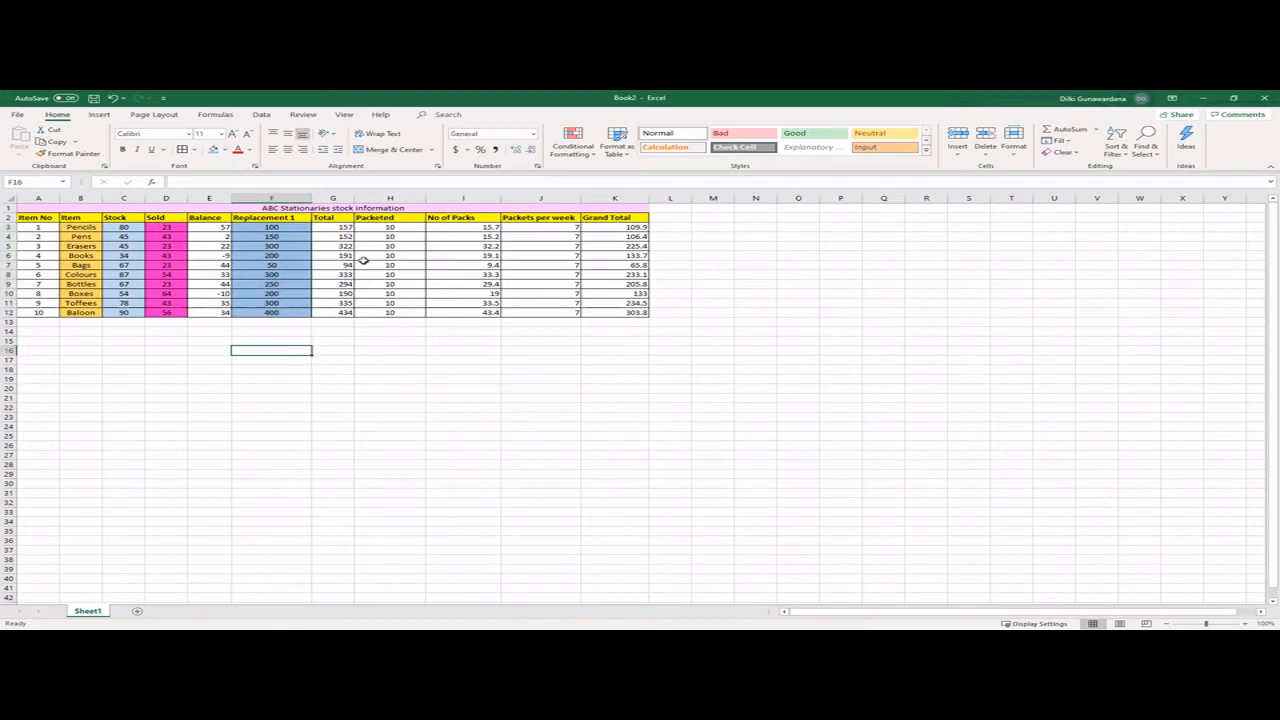
pyautogui.moveTo(388, 227); pyautogui.dragTo(389, 313)
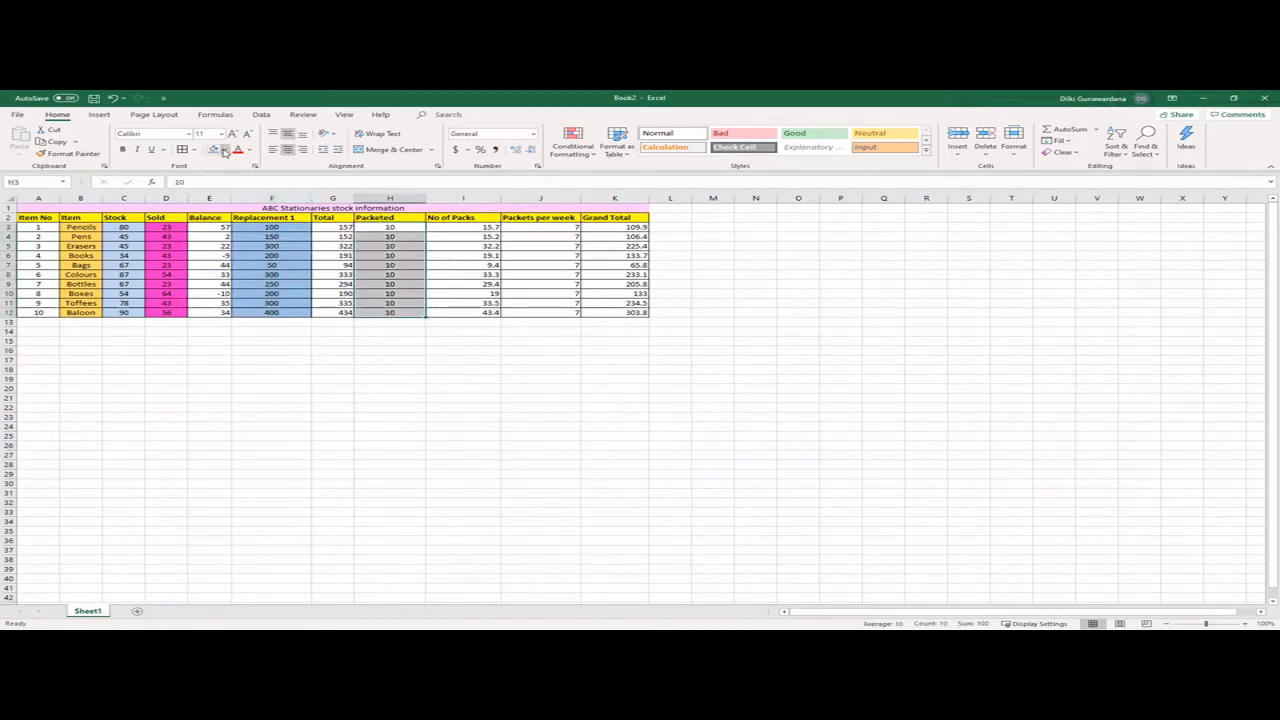
pyautogui.click(225, 151)
pyautogui.click(317, 196)
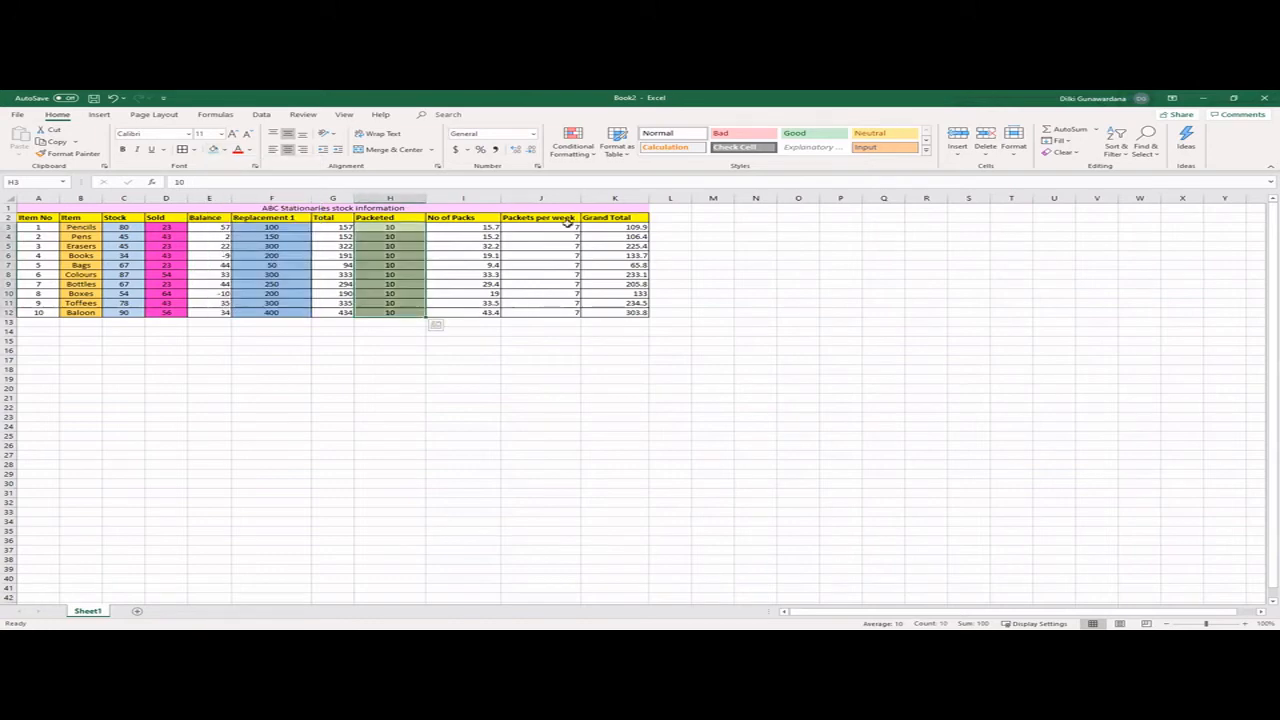
# - Fill the Packets per week cells J3:J12 with a custom violet from the extended colour palette
pyautogui.moveTo(547, 224); pyautogui.dragTo(524, 312)
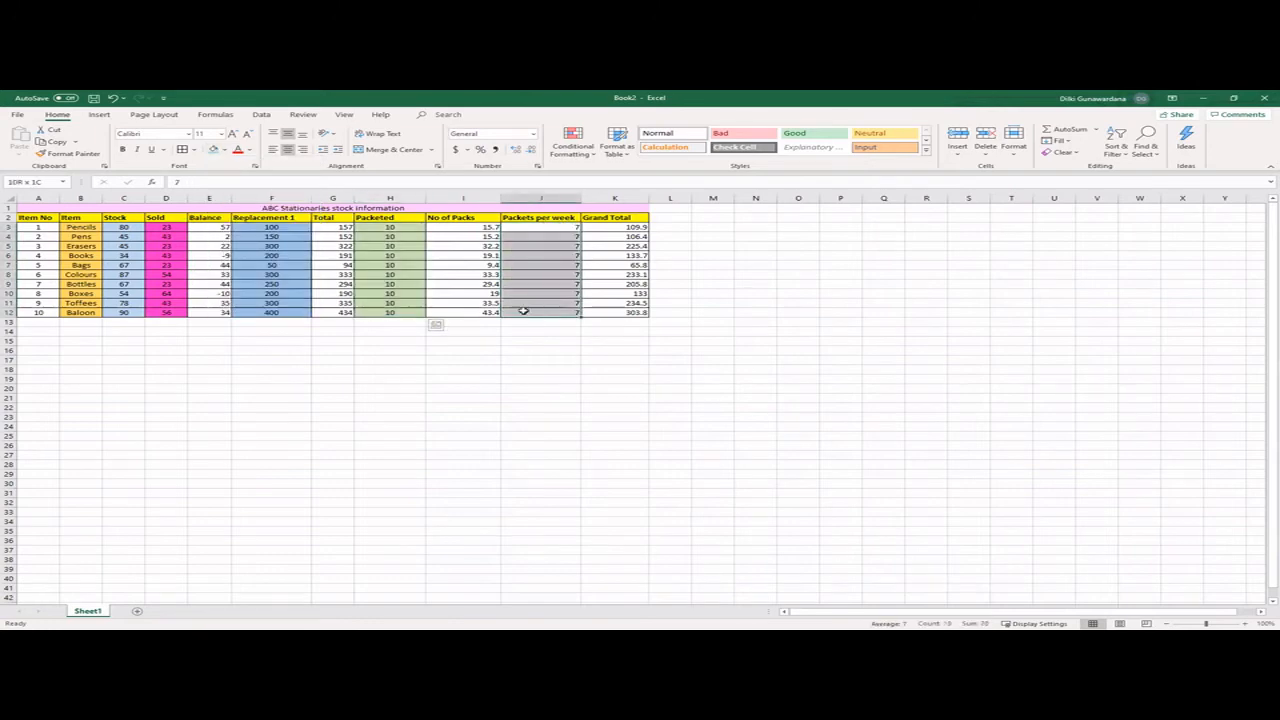
pyautogui.click(226, 151)
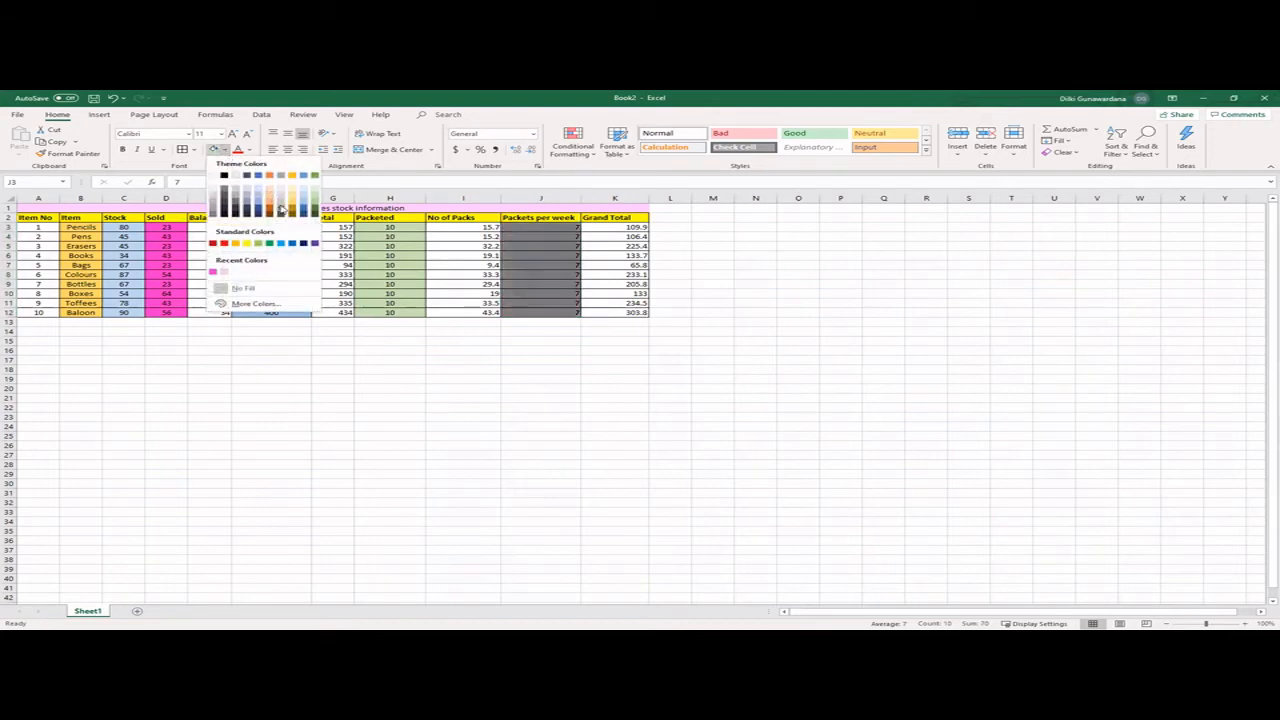
pyautogui.click(252, 303)
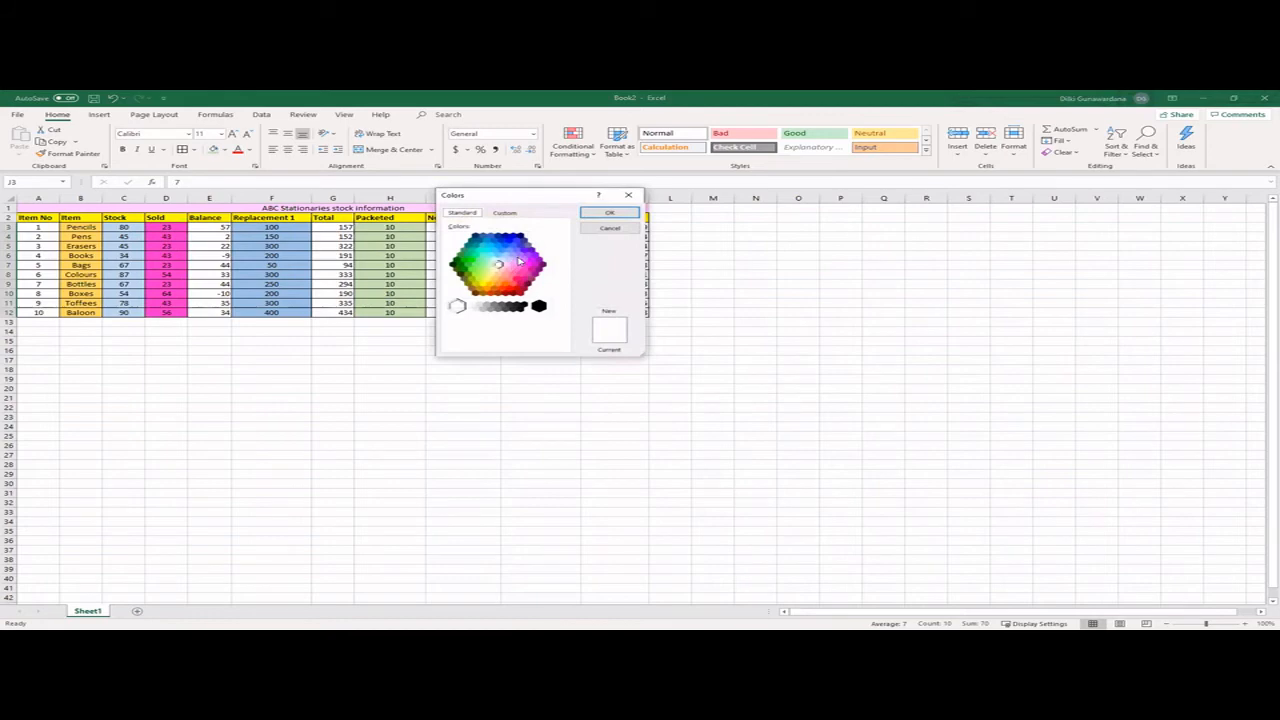
pyautogui.click(522, 252)
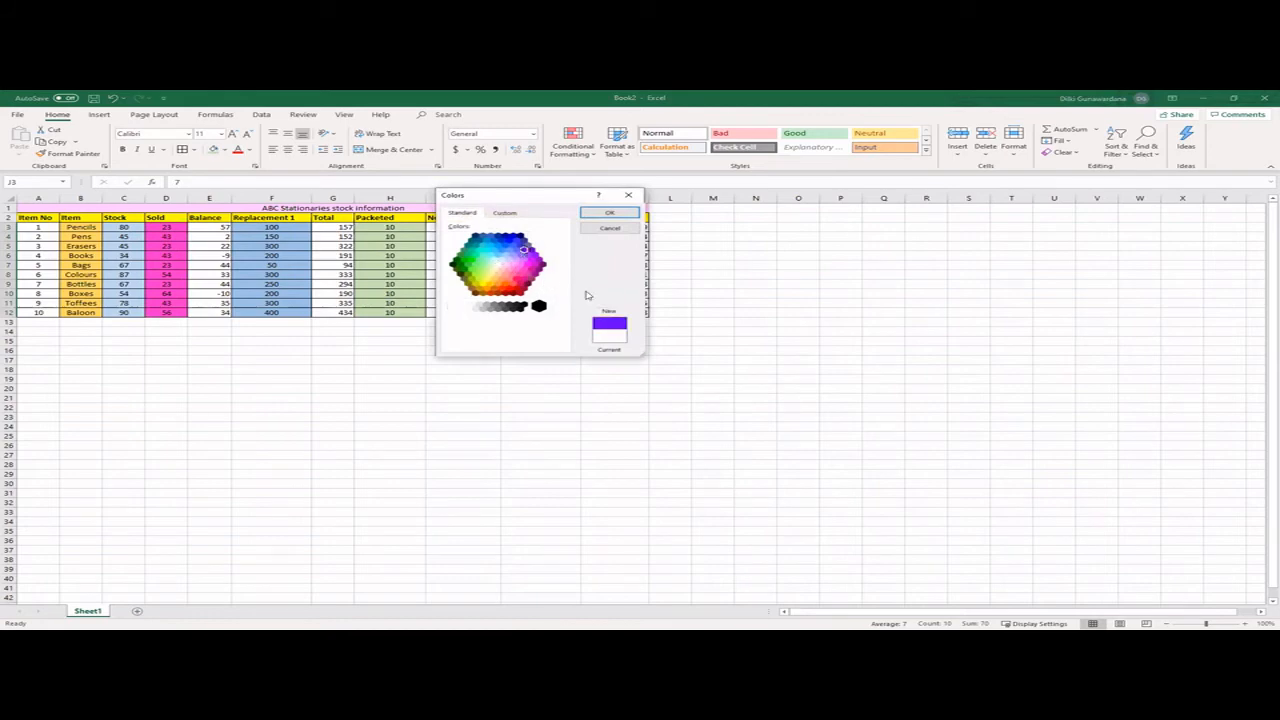
pyautogui.click(609, 212)
pyautogui.click(540, 358)
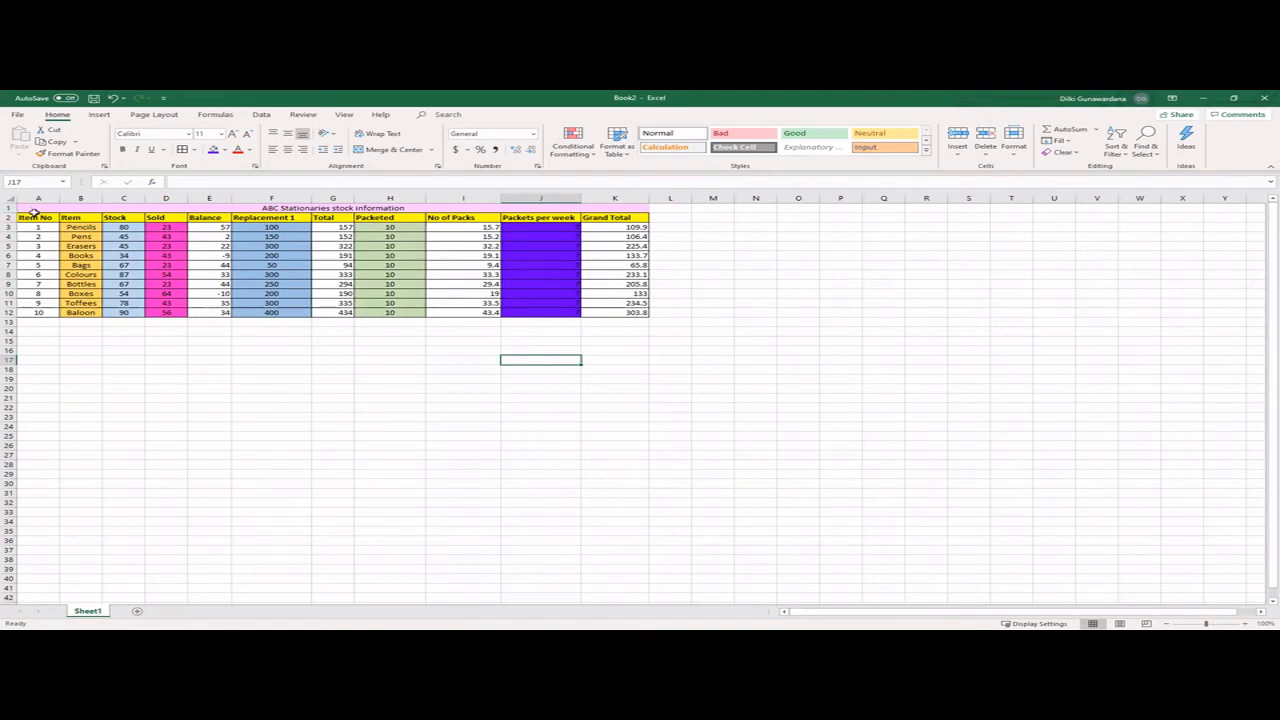
pyautogui.moveTo(32, 228); pyautogui.dragTo(614, 312)
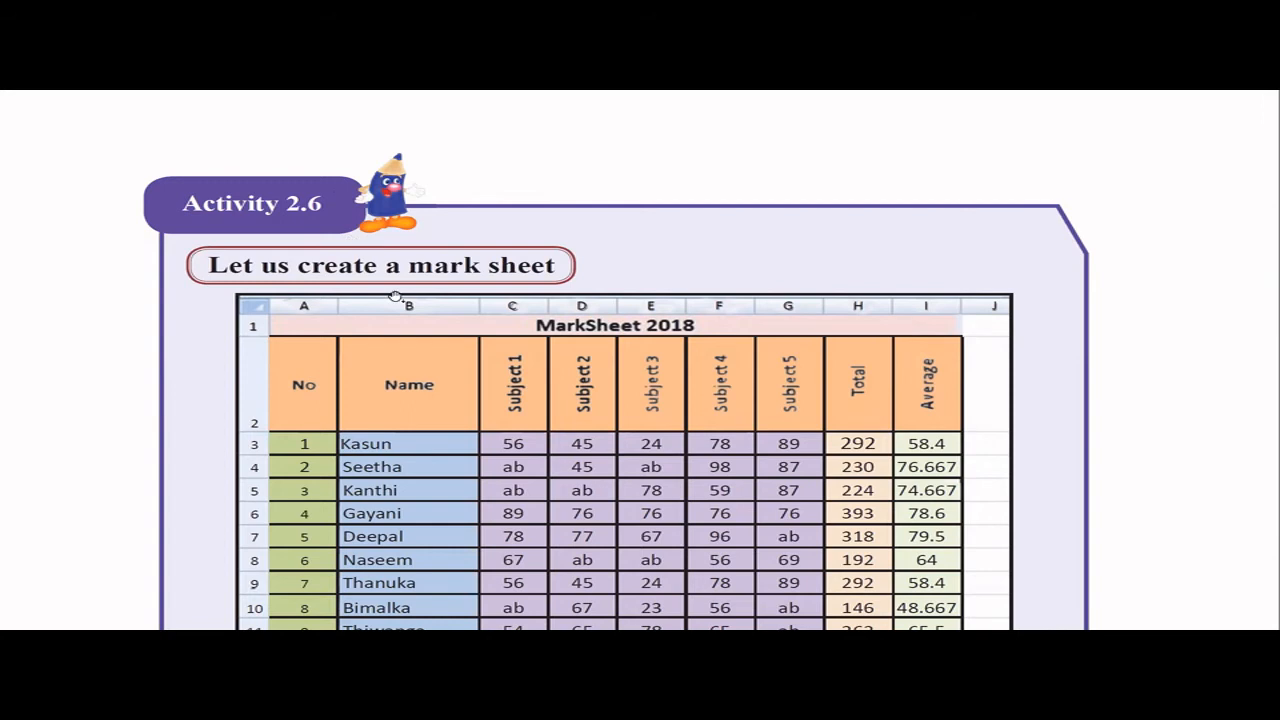
# - Switch to a blank Excel workbook and enter the title MarkSheet 2018 in A1 with headings No and Name in A2:B2
pyautogui.scroll(-1, 407, 331)
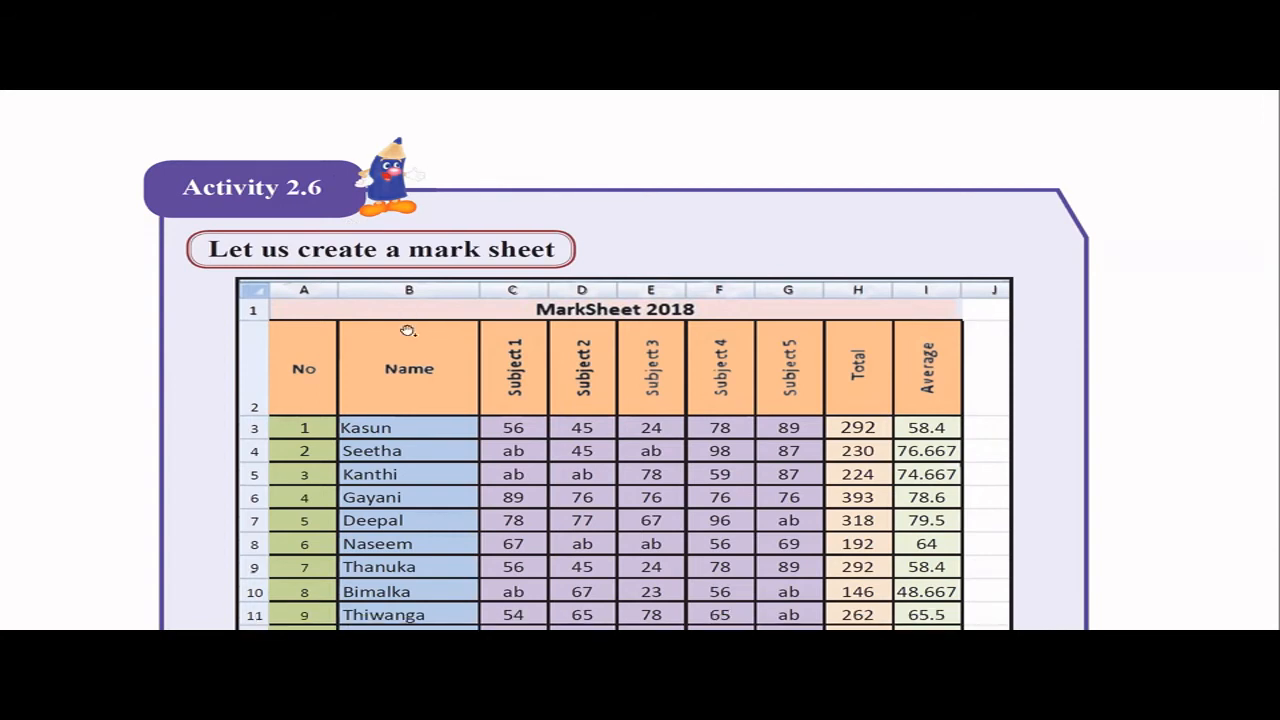
pyautogui.scroll(-5, 407, 331)
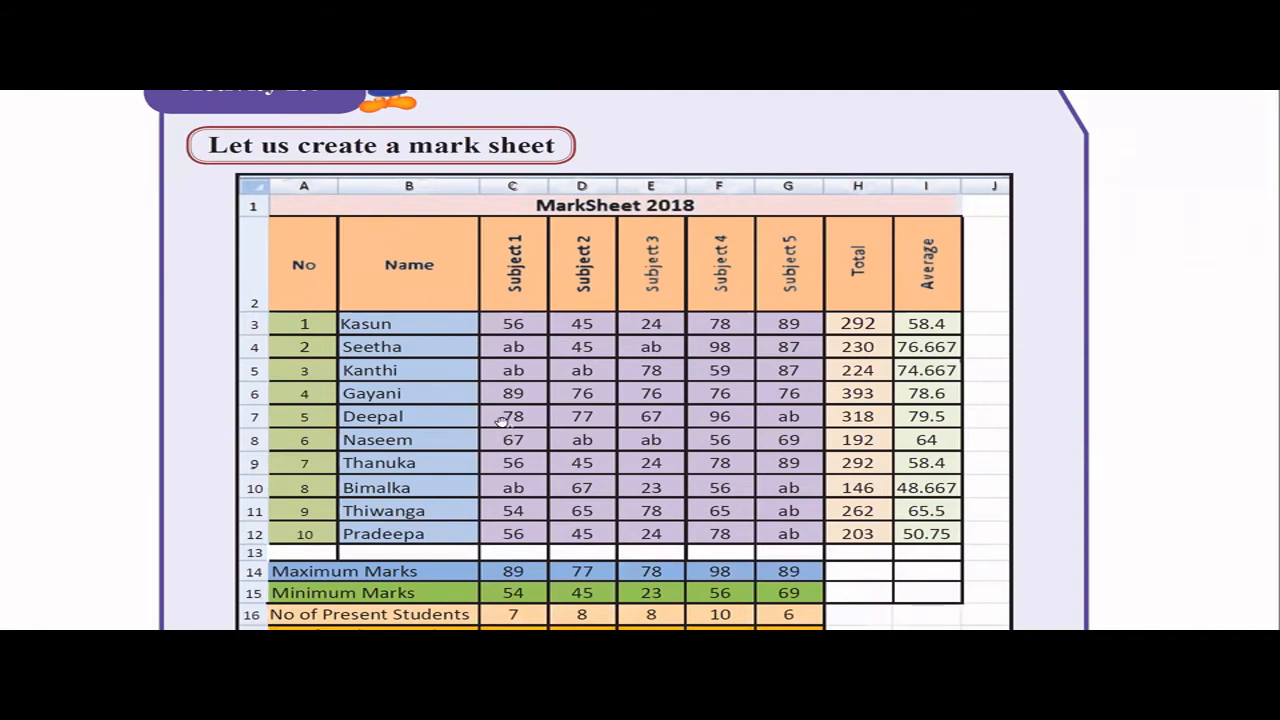
pyautogui.scroll(-2, 533, 456)
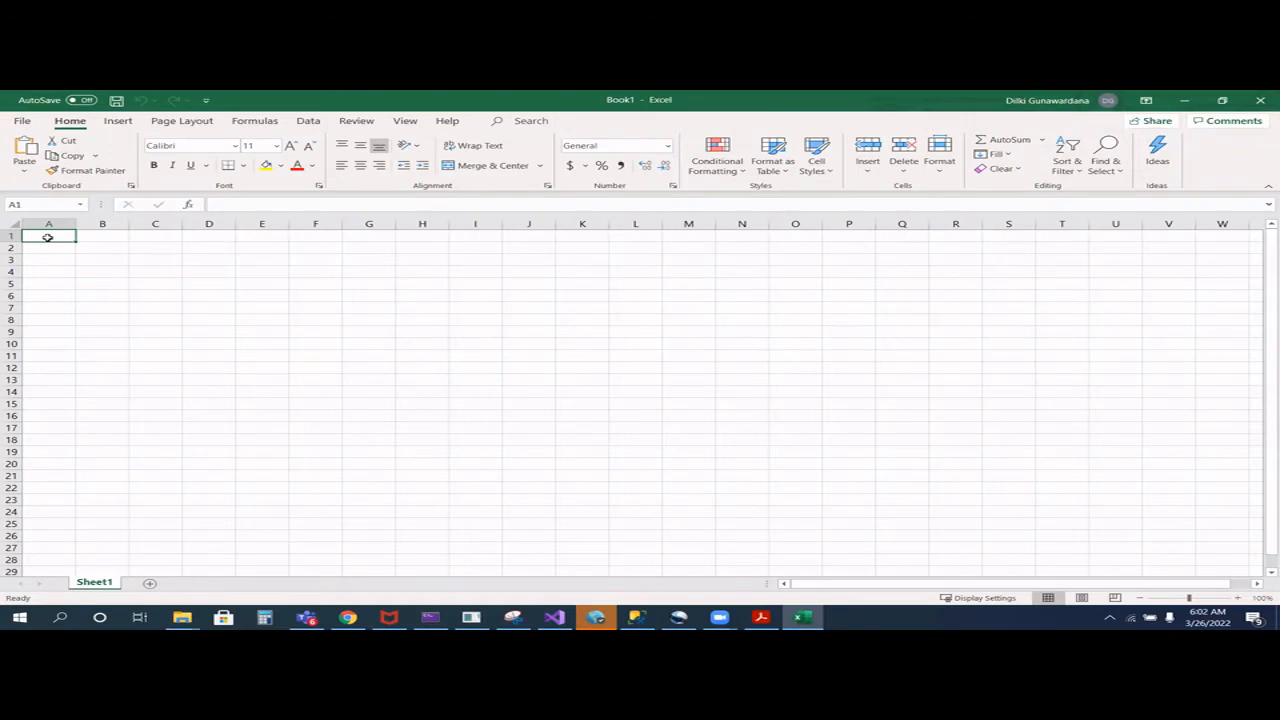
pyautogui.write('Mark')
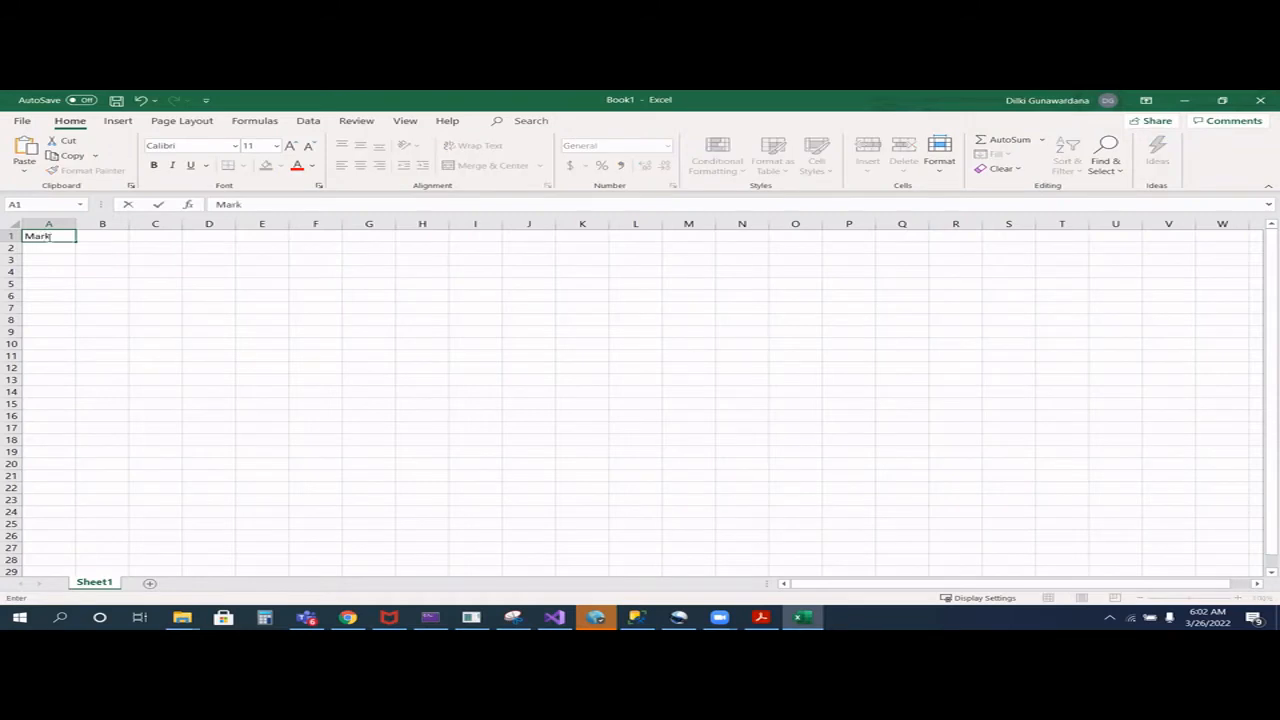
pyautogui.write('Sheet 2018')
pyautogui.press('Return')
pyautogui.write('No')
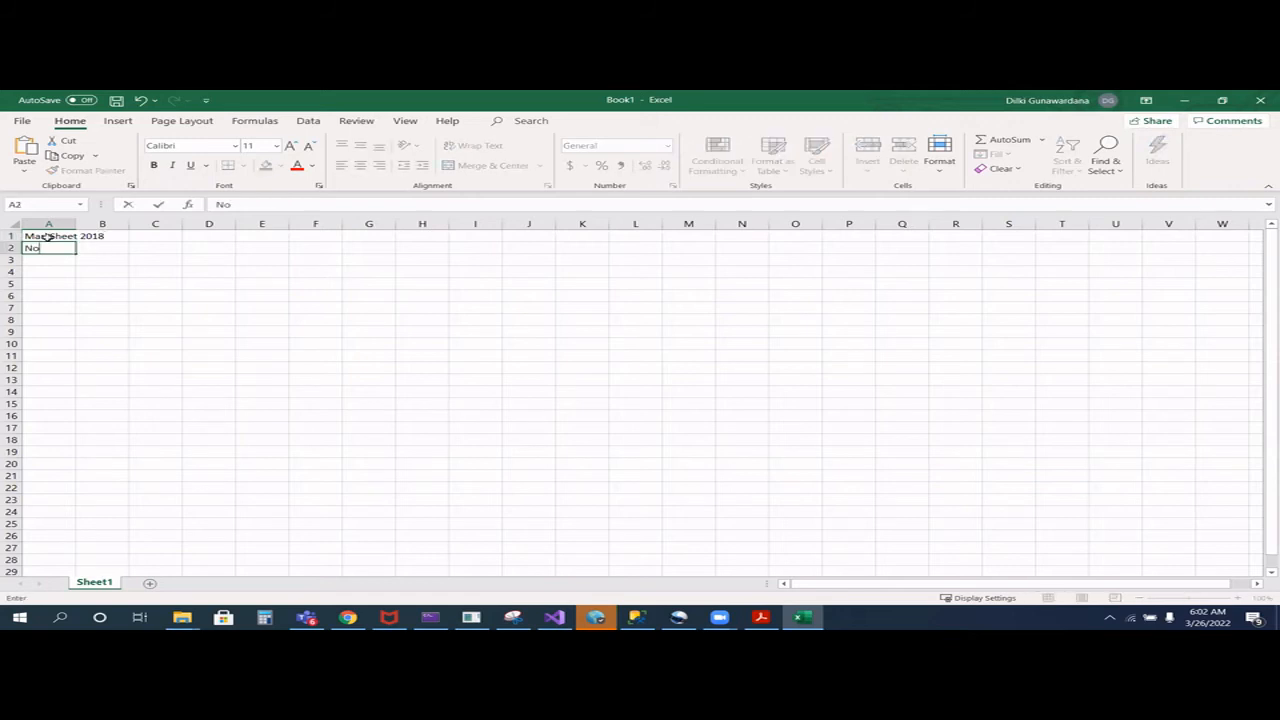
pyautogui.press('Tab')
pyautogui.write('Name')
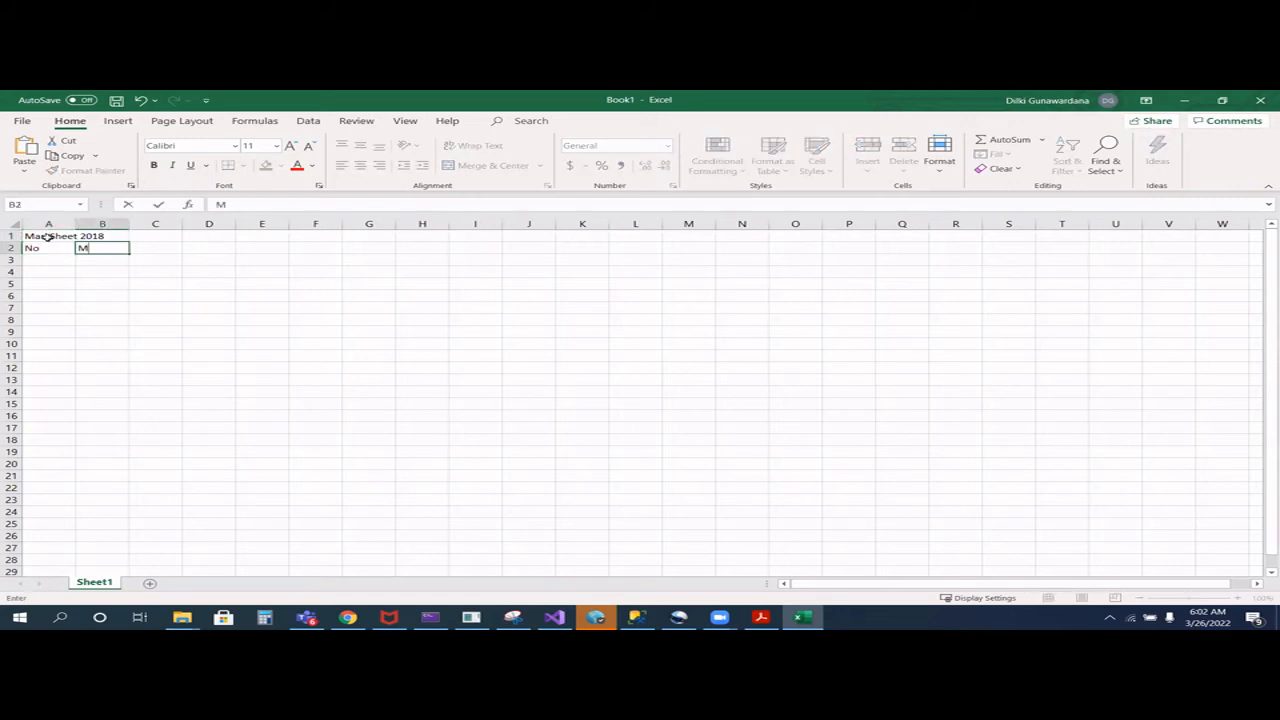
pyautogui.press('Tab')
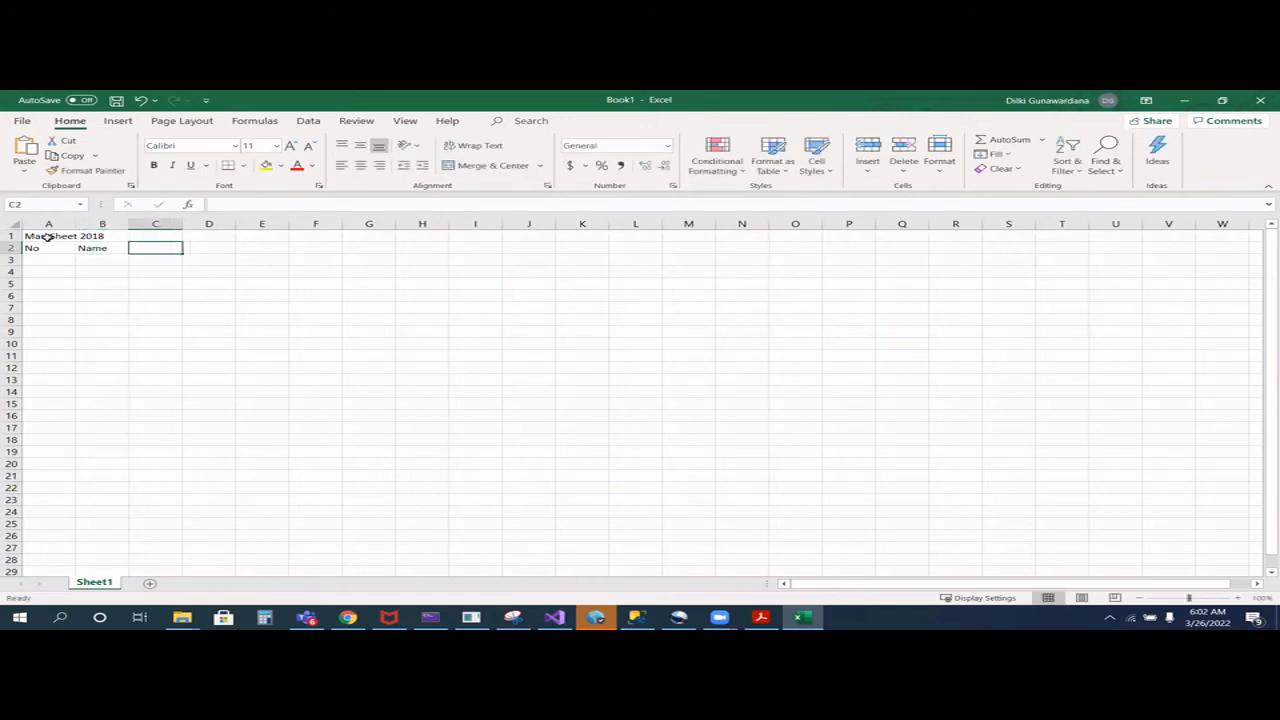
# - Enter the headings Subject 1, Subject 2, Subject 3, Subject 4 and Subject 5 in cells C2:G2
pyautogui.write('Subject')
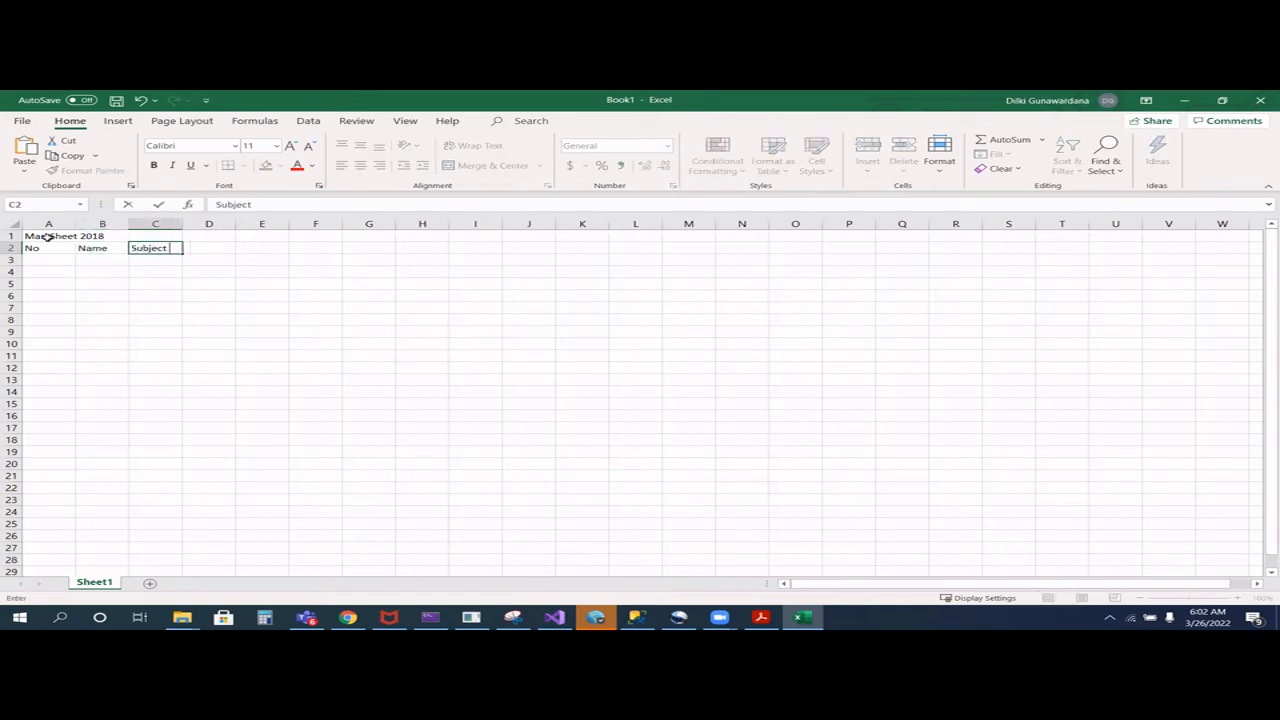
pyautogui.write(' 1')
pyautogui.press('Tab')
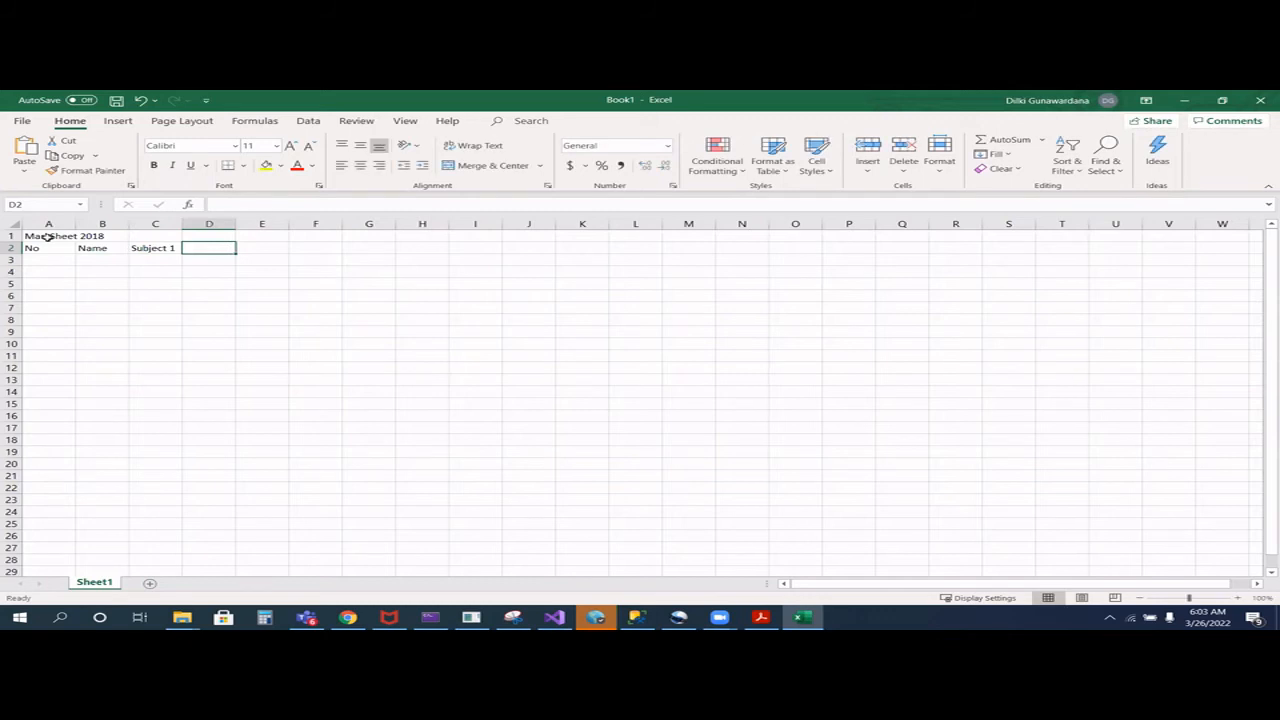
pyautogui.write('Subjec')
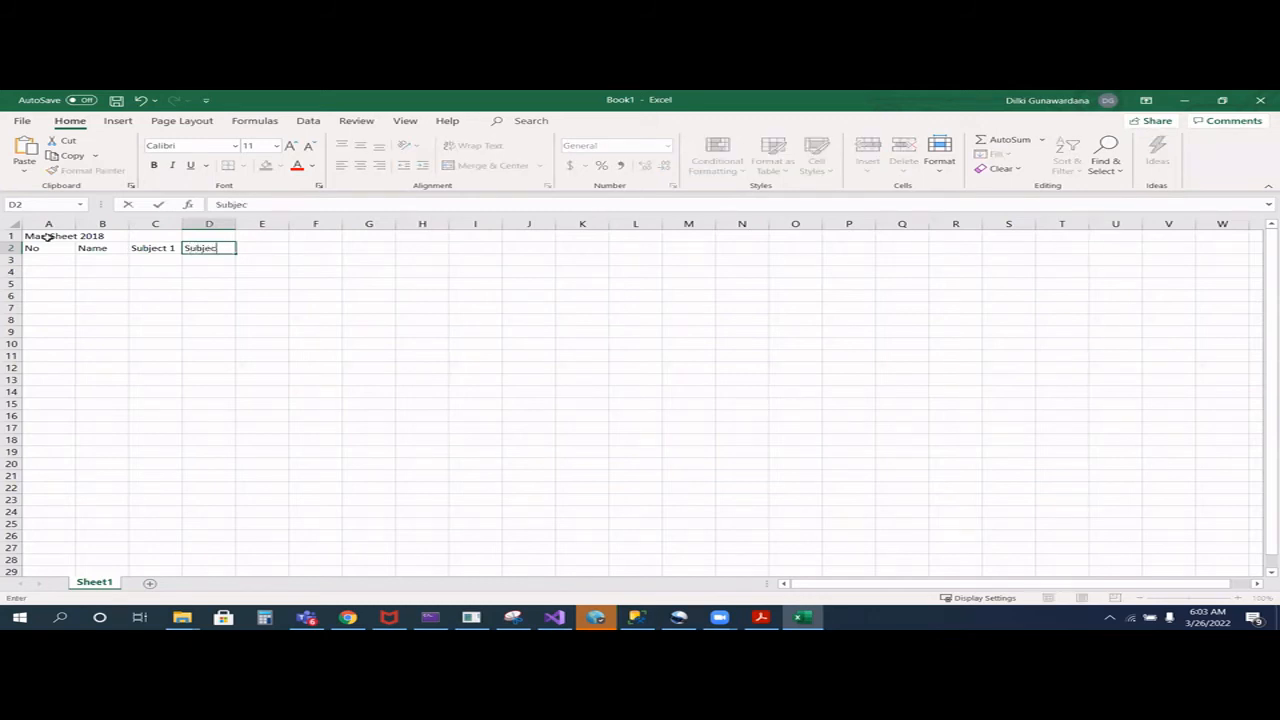
pyautogui.write('t 2')
pyautogui.press('Tab')
pyautogui.write('Subject ')
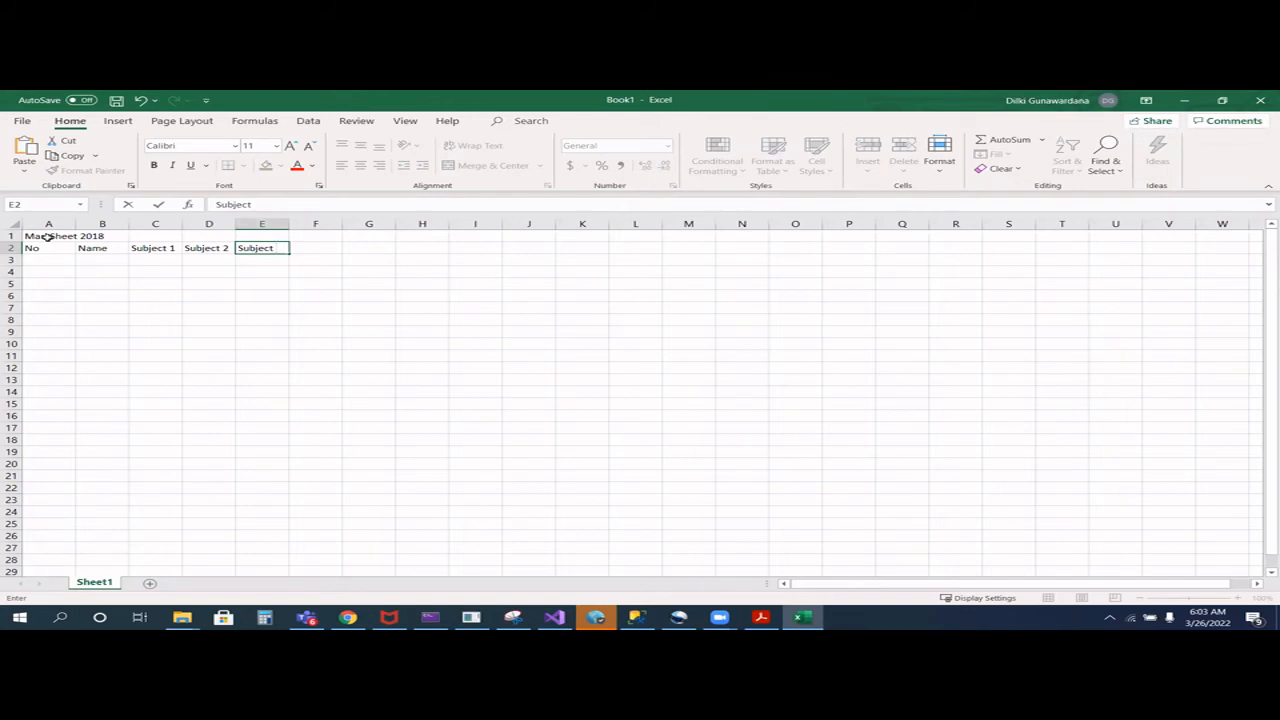
pyautogui.write('3')
pyautogui.press('Tab')
pyautogui.write('Subject 4')
pyautogui.press('Tab')
pyautogui.write('Sub')
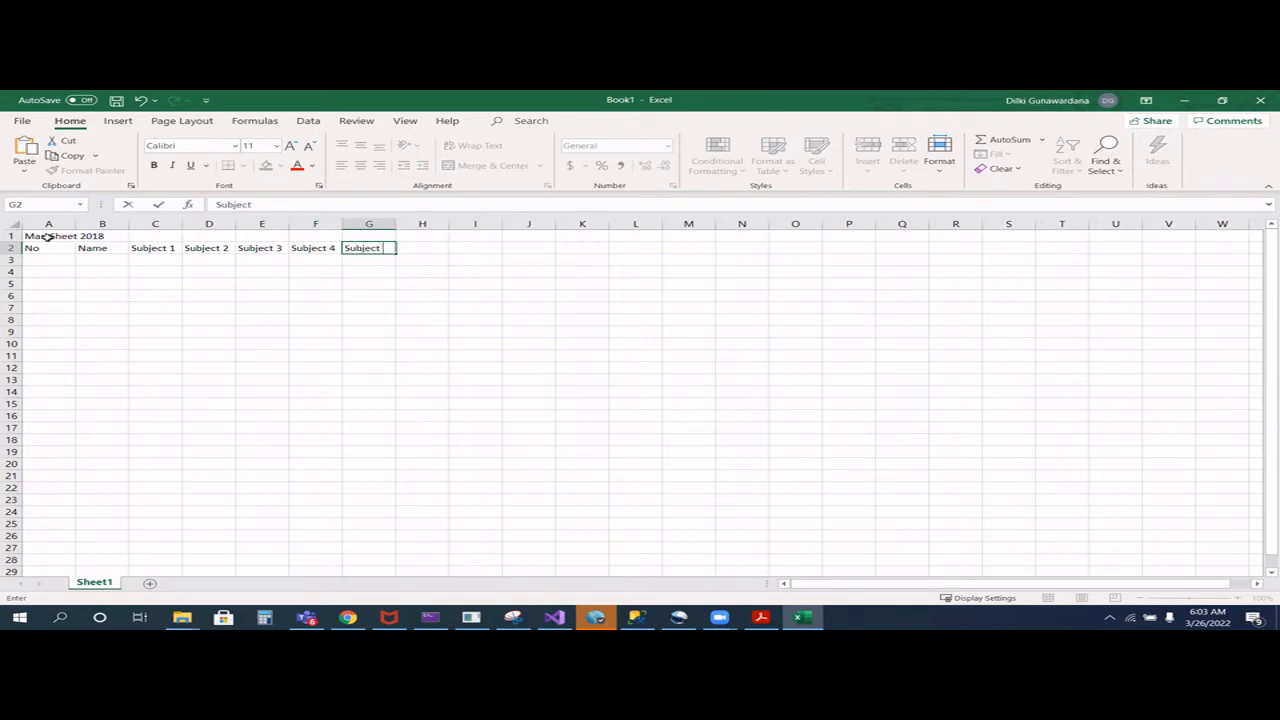
pyautogui.write('ject 5')
pyautogui.press('Tab')
# - Enter the headings Total in H2 and Average in I2
pyautogui.write('Total')
pyautogui.press('Tab')
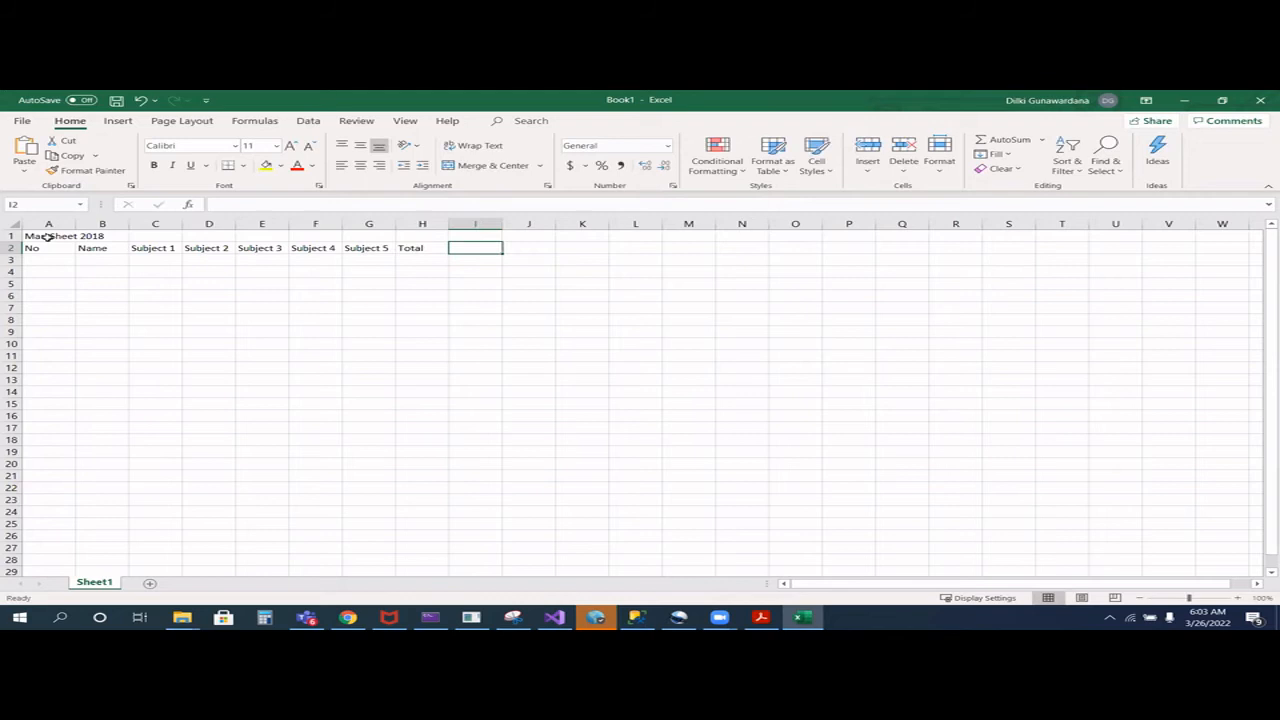
pyautogui.write('Average')
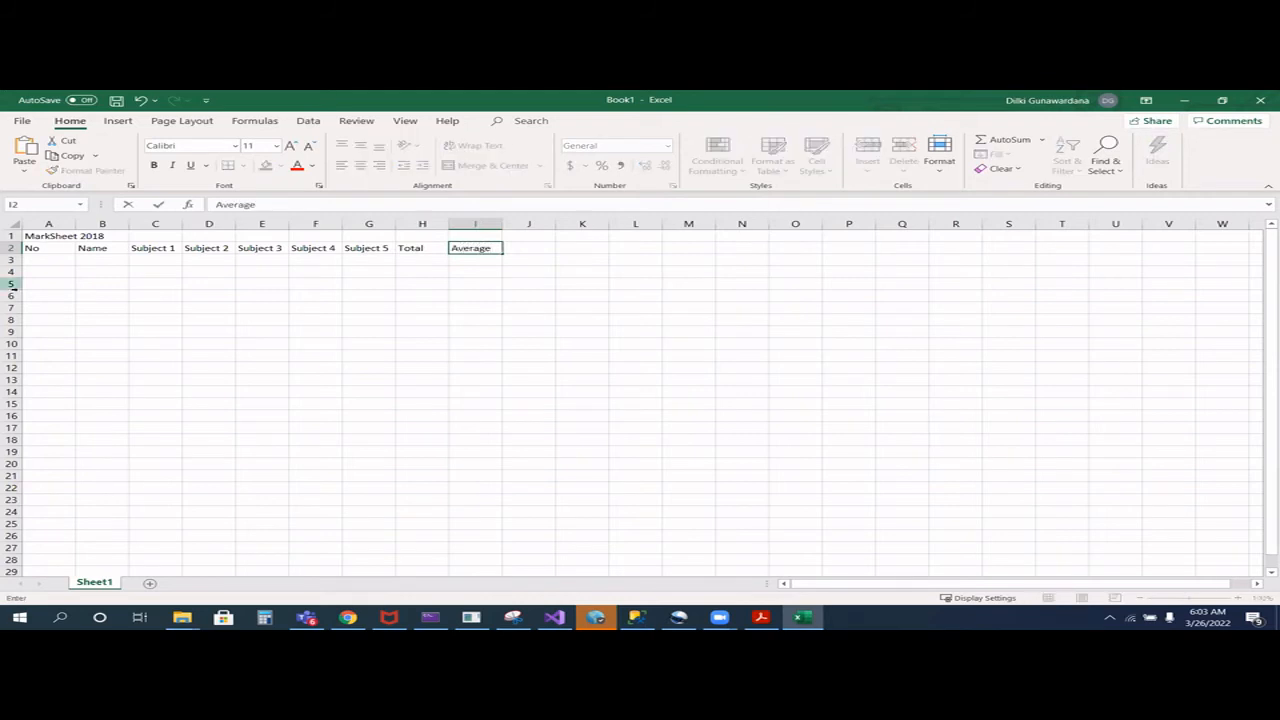
# - Number the rows 1 to 10 in the No column, cells A3:A12
pyautogui.click(57, 260)
pyautogui.write('1')
pyautogui.press('Return')
pyautogui.write('2')
pyautogui.press('Return')
pyautogui.write('3')
pyautogui.press('Return')
pyautogui.write('4')
pyautogui.press('Return')
pyautogui.write('5')
pyautogui.press('Return')
pyautogui.write('6')
pyautogui.press('Return')
pyautogui.write('7')
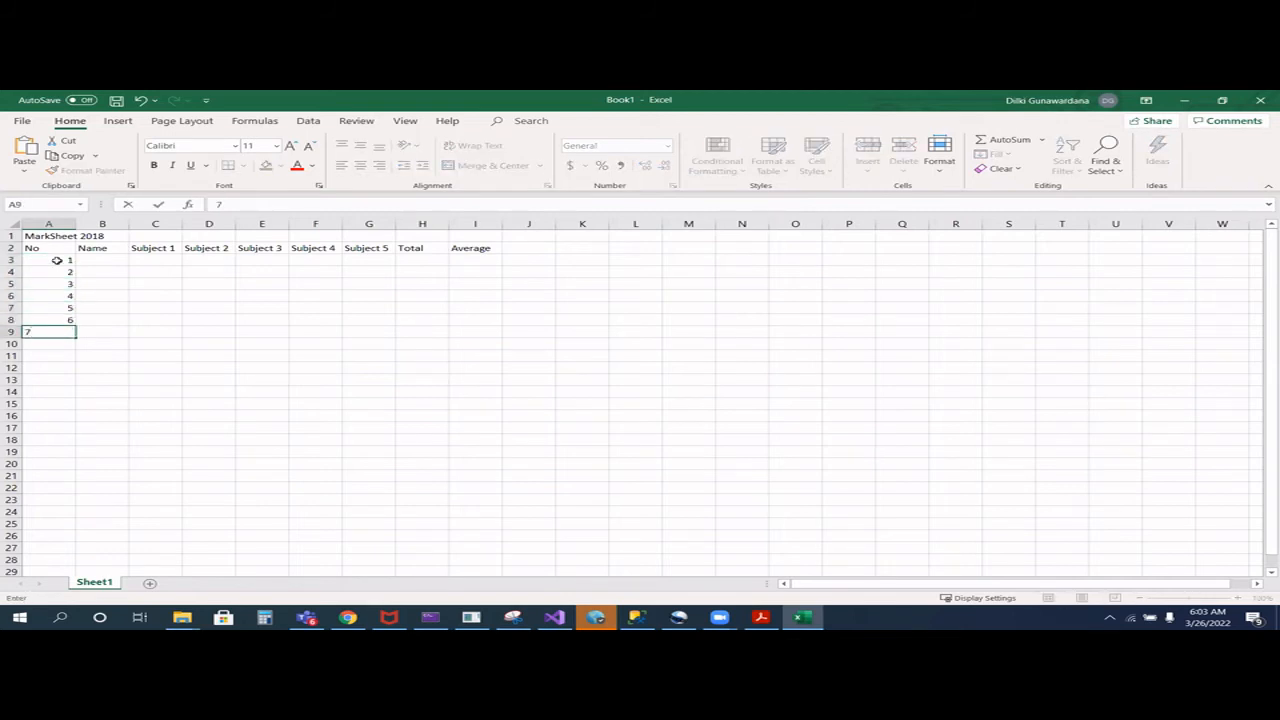
pyautogui.press('Return')
pyautogui.write('8')
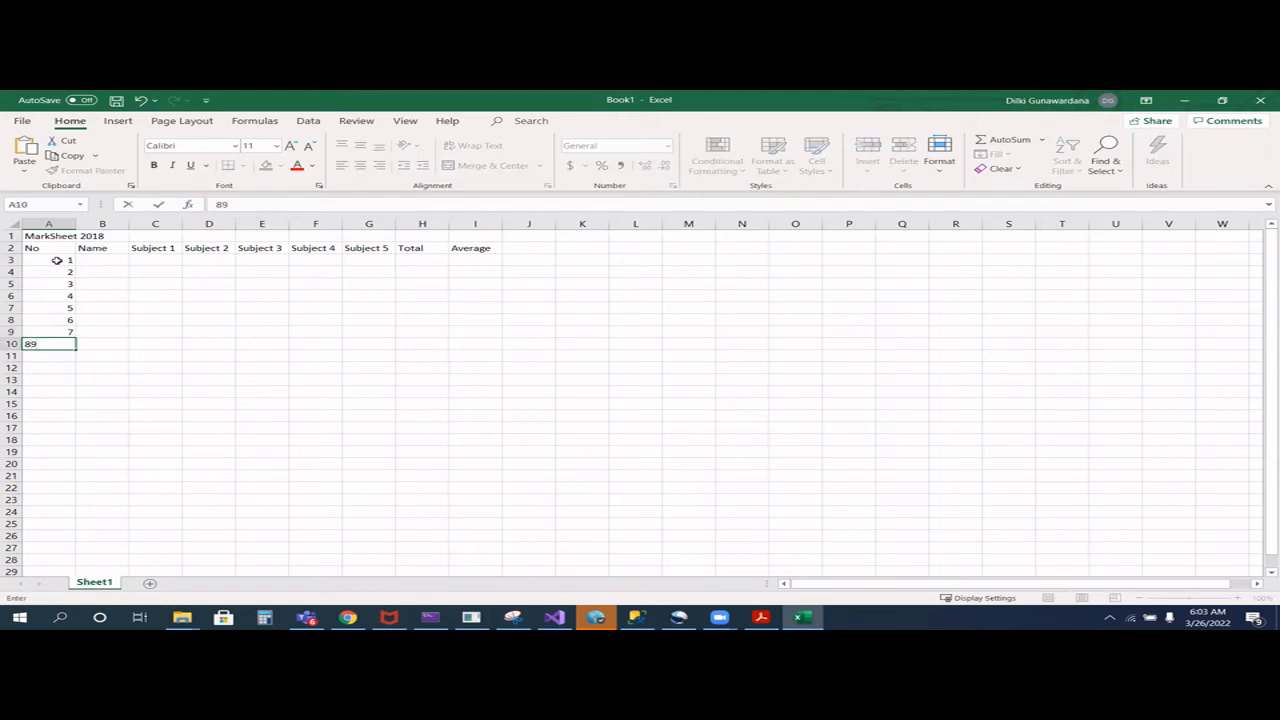
pyautogui.press('Return')
pyautogui.write('9')
pyautogui.press('Return')
pyautogui.write('10')
pyautogui.press('Return')
# - Enter the first five students' names from the mark sheet example in the Name cells B3:B7
pyautogui.click(95, 261)
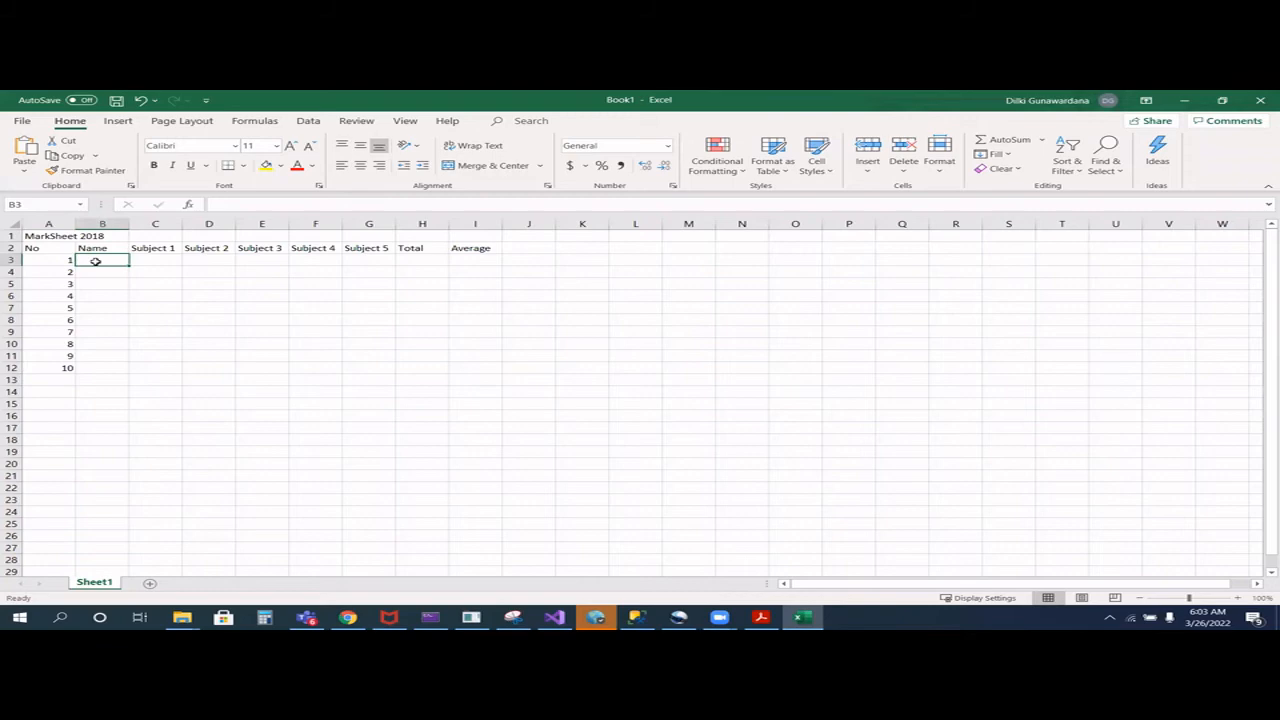
pyautogui.write('Kasun')
pyautogui.press('Return')
pyautogui.write('Seeth')
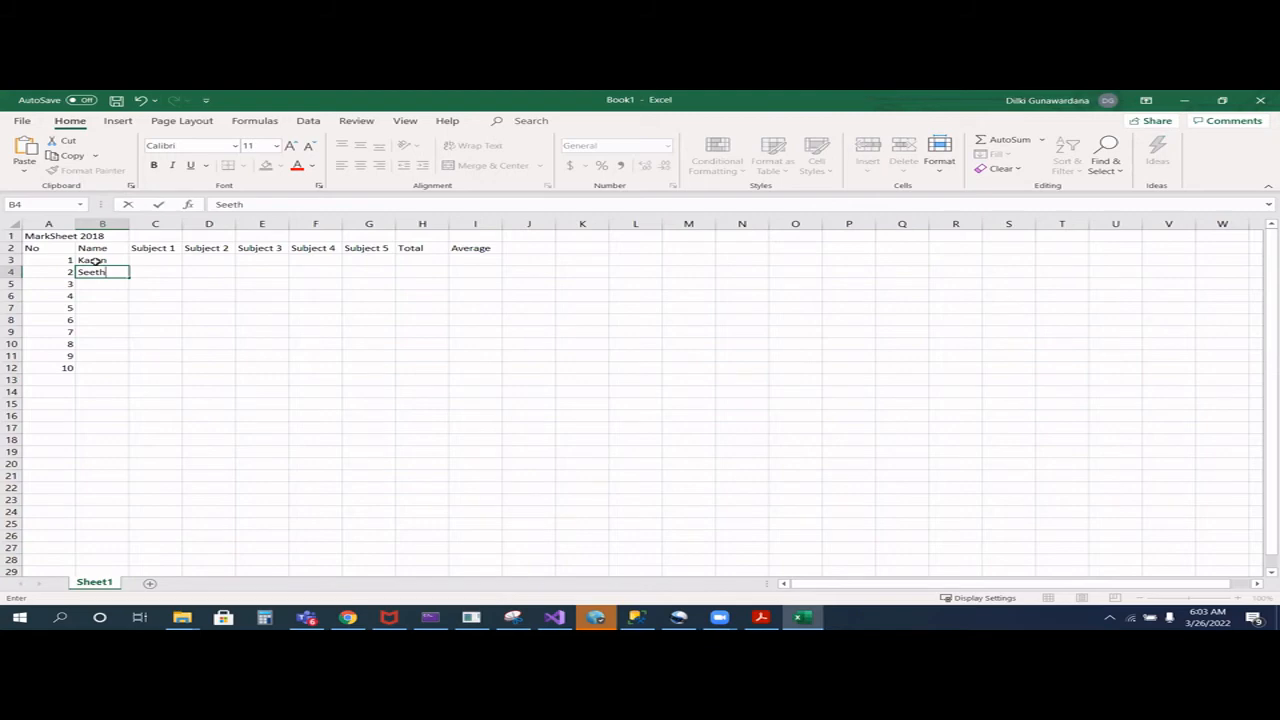
pyautogui.write('a')
pyautogui.press('Return')
pyautogui.write('Kanthi')
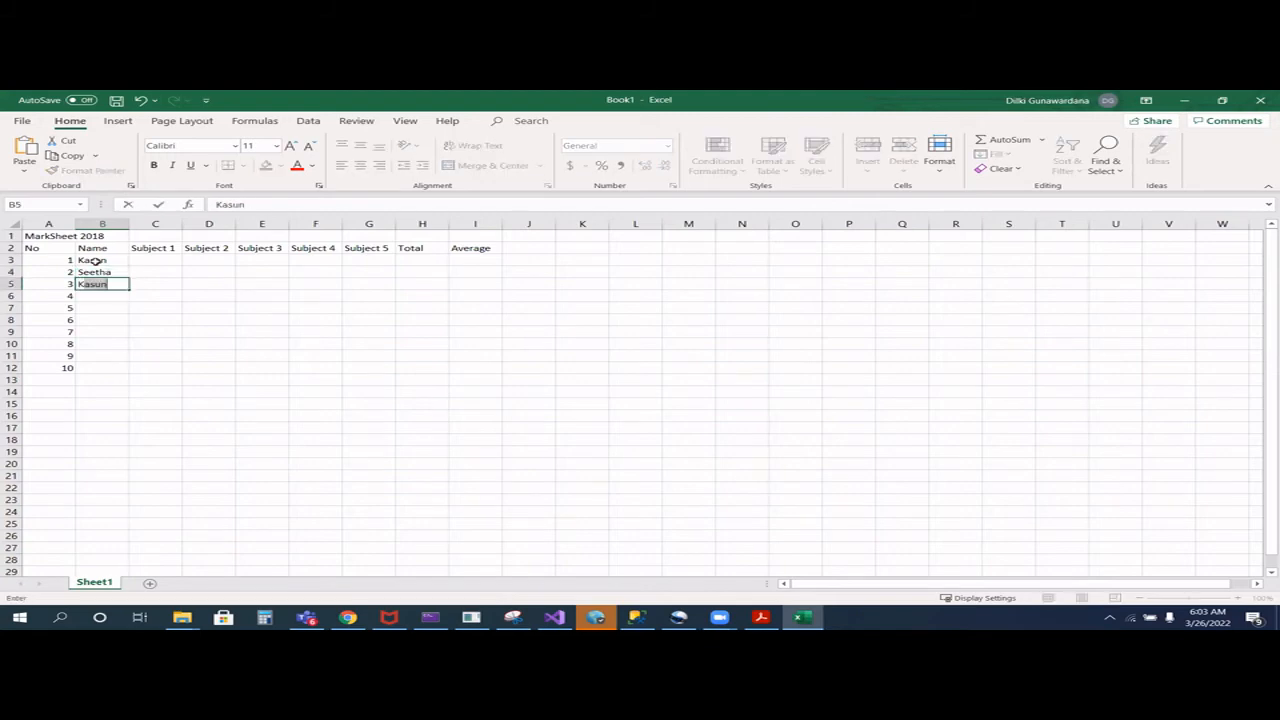
pyautogui.press('Return')
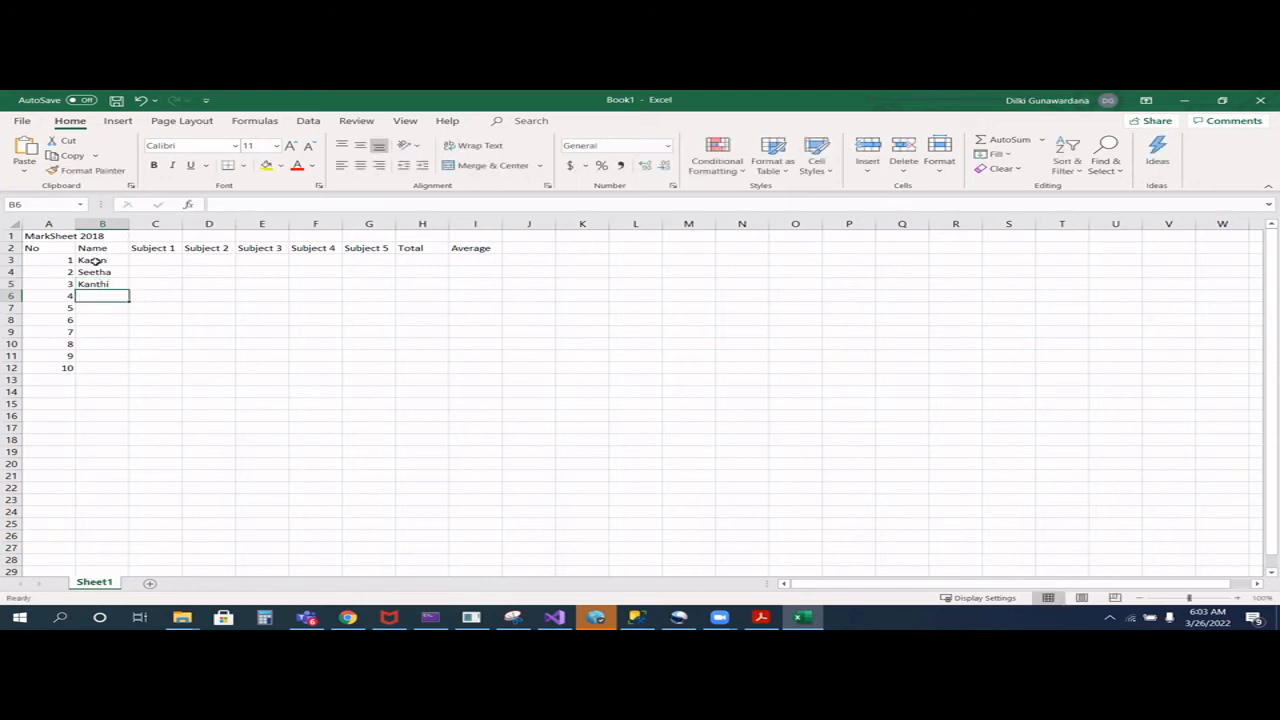
pyautogui.write('Gayani')
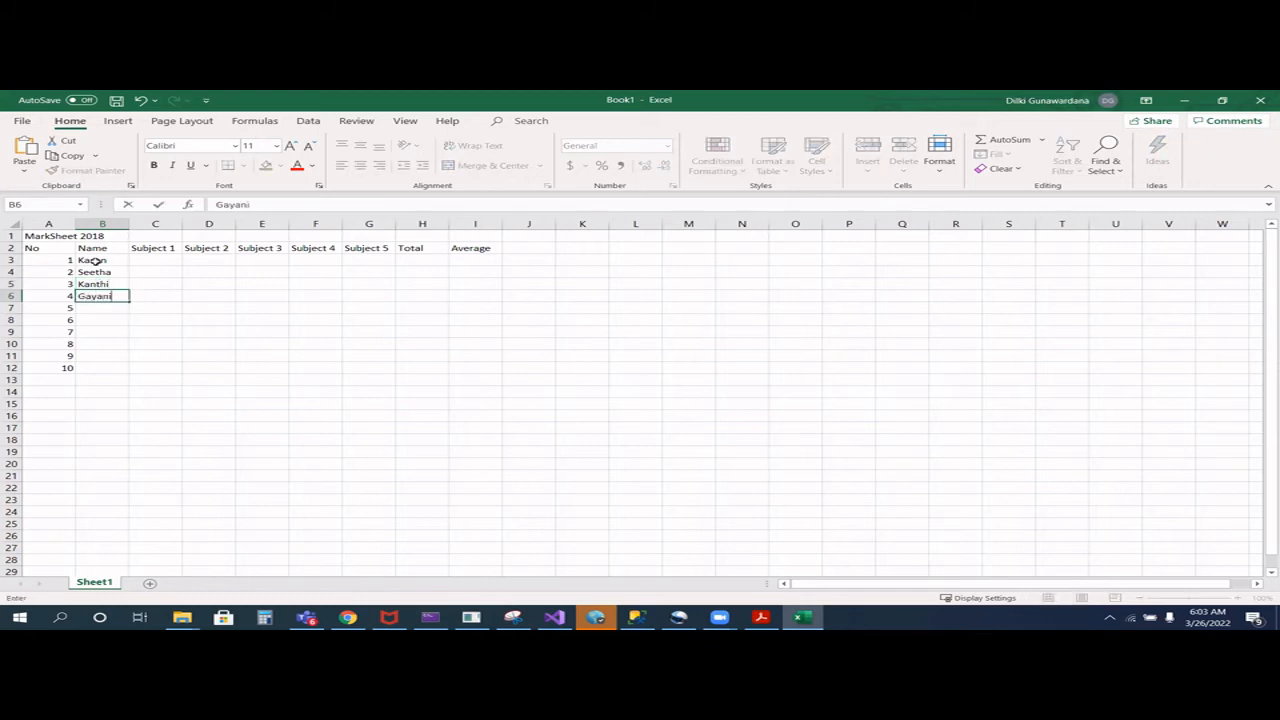
pyautogui.press('Return')
pyautogui.write('Deepal')
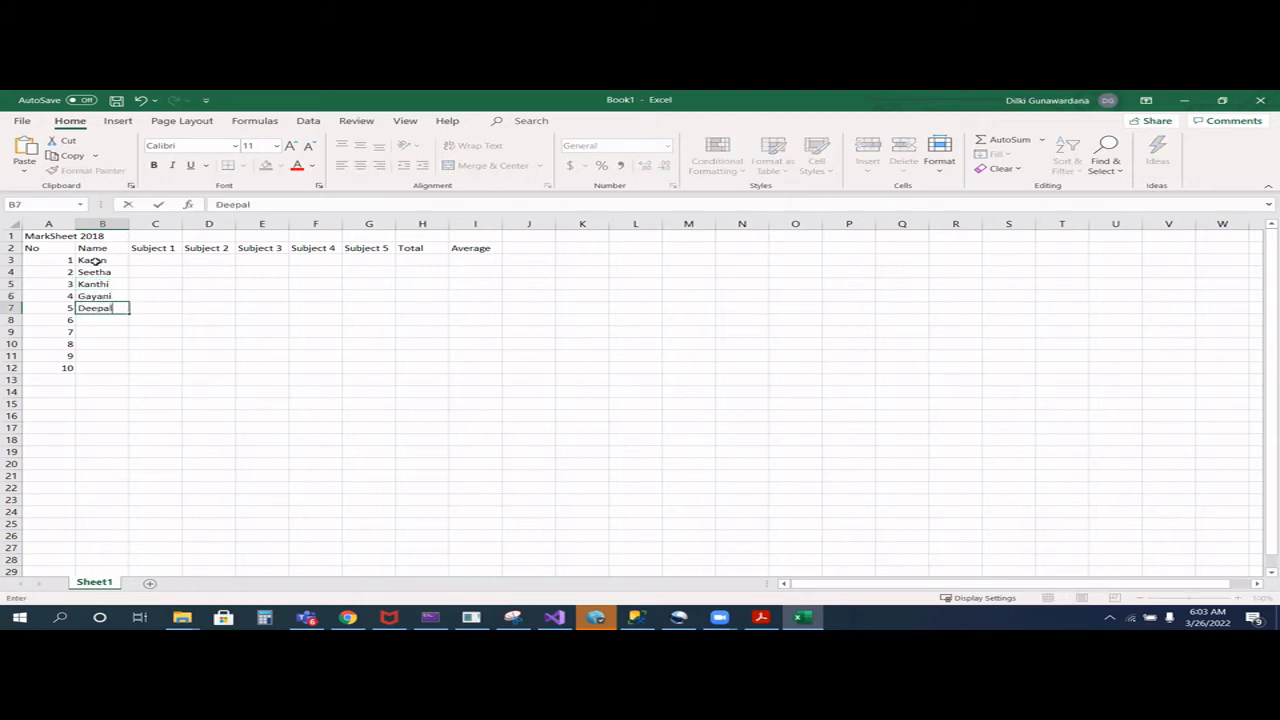
pyautogui.press('Left')
pyautogui.write('Nassem')
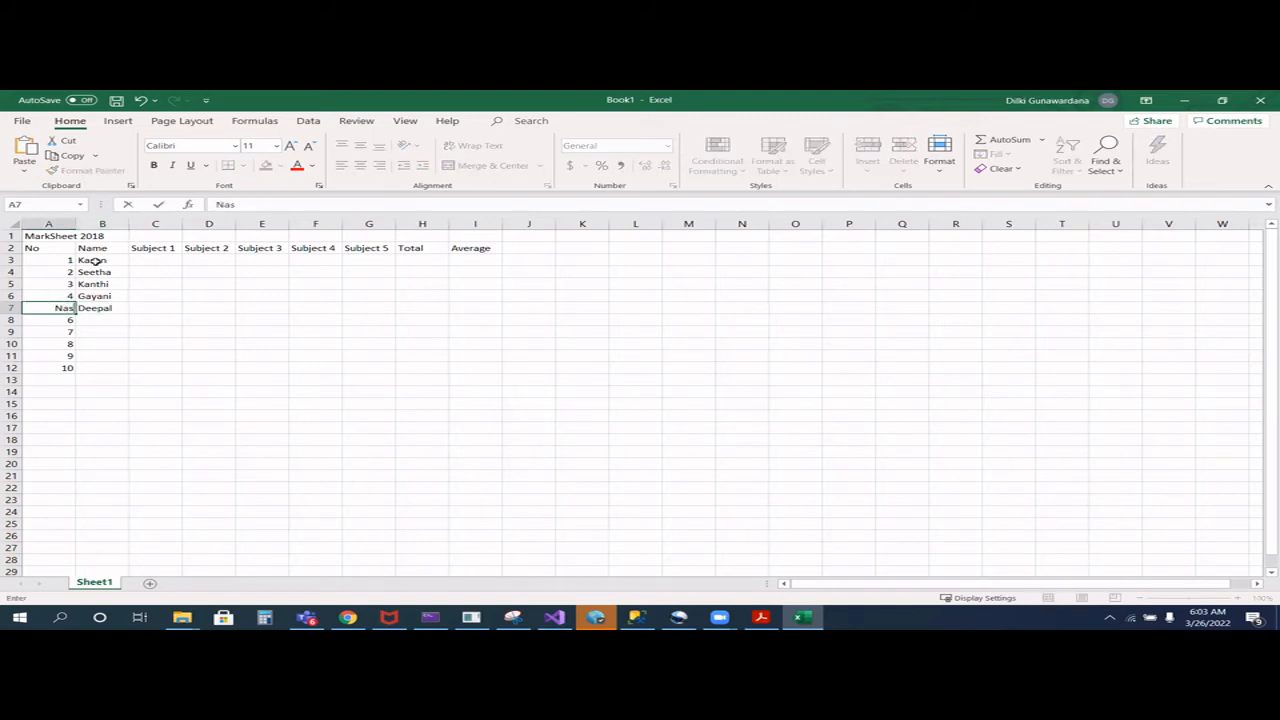
pyautogui.hotkey('ctrl', 'z')
pyautogui.hotkey('ctrl', 'z')
pyautogui.hotkey('ctrl', 'z')
pyautogui.press('BackSpace')
pyautogui.press('BackSpace')
pyautogui.press('Tab')
pyautogui.press('Down')
pyautogui.hotkey('ctrl', 'n')
pyautogui.write('a')
pyautogui.hotkey('ctrl', 'z')
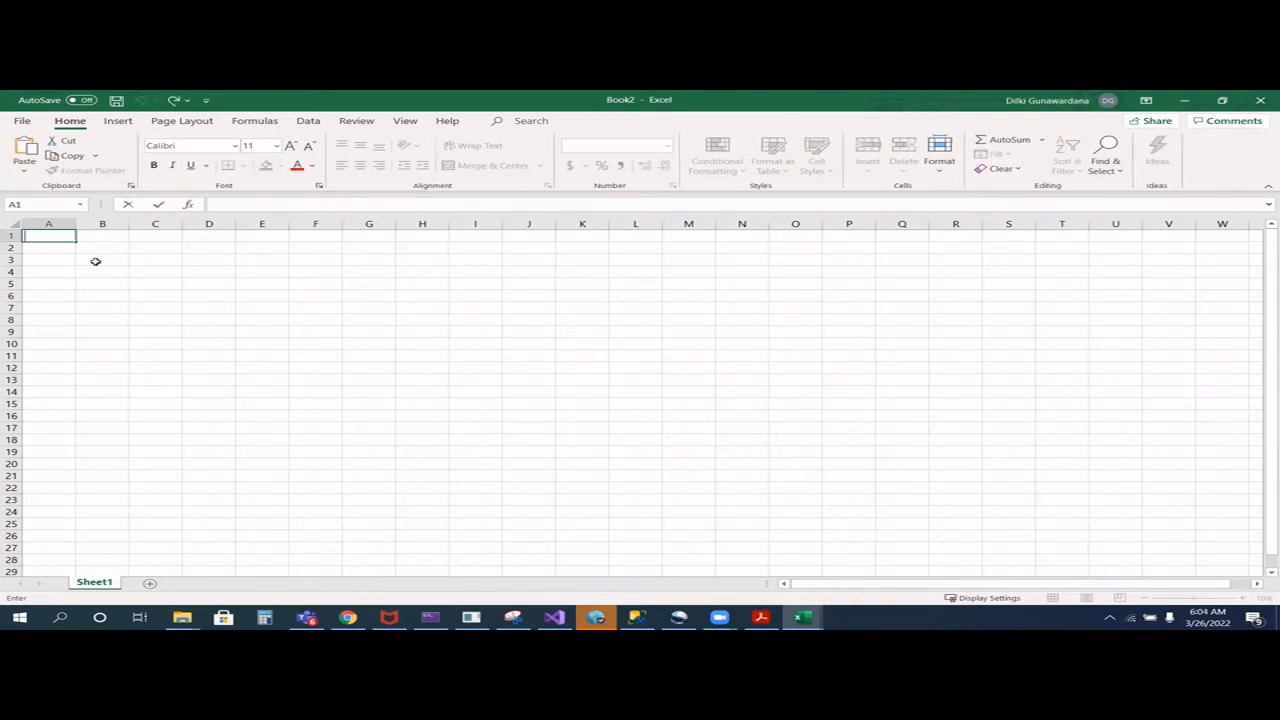
pyautogui.hotkey('ctrl', 'y')
pyautogui.hotkey('ctrl', 'z')
pyautogui.click(128, 391)
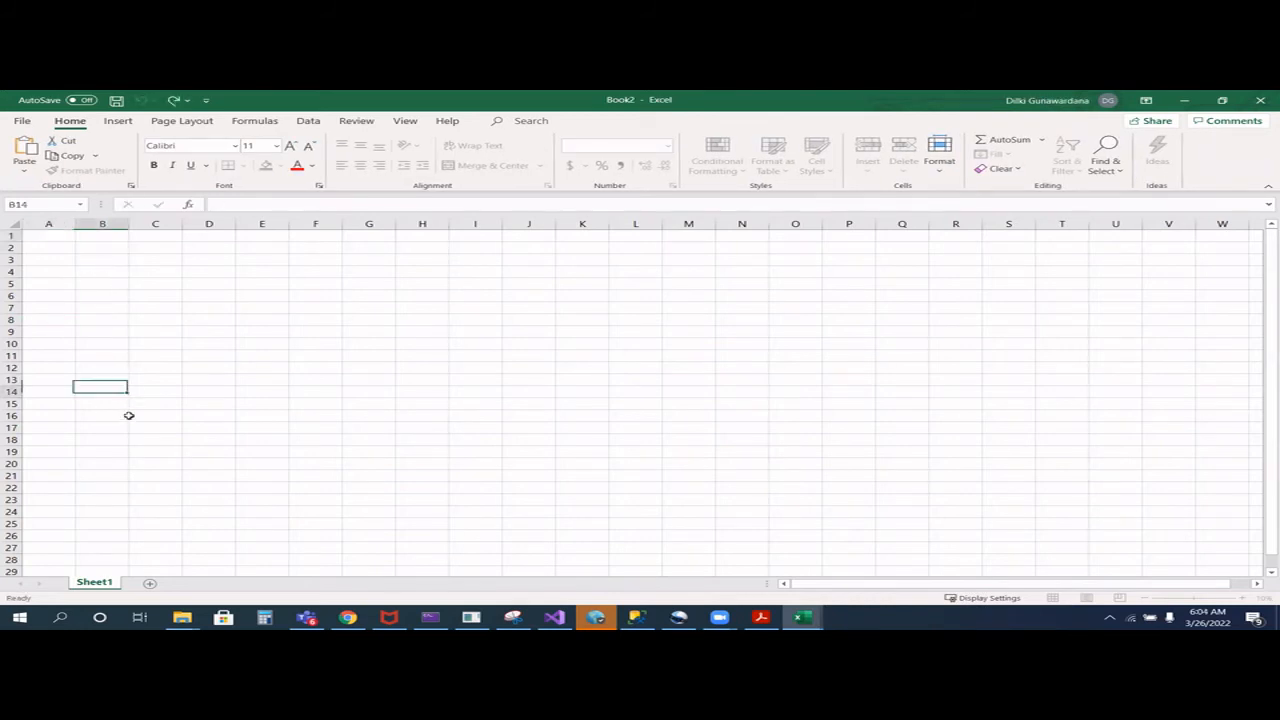
pyautogui.hotkey('ctrl', 'z')
# - Enter the remaining five students' names from the mark sheet example in the Name cells B8:B12
pyautogui.click(85, 320)
pyautogui.write('Naseem')
pyautogui.press('Return')
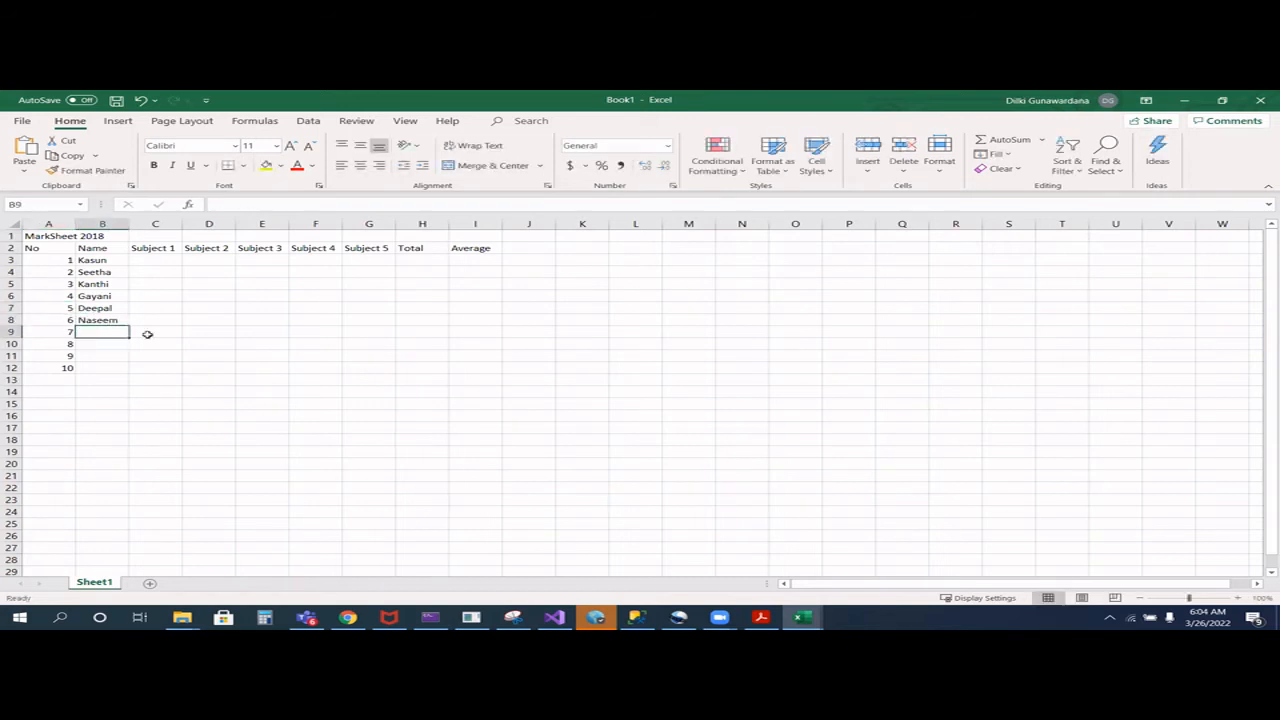
pyautogui.write('Thanuka')
pyautogui.press('Return')
pyautogui.write('Dimalka')
pyautogui.press('Return')
pyautogui.write('Thiwanga')
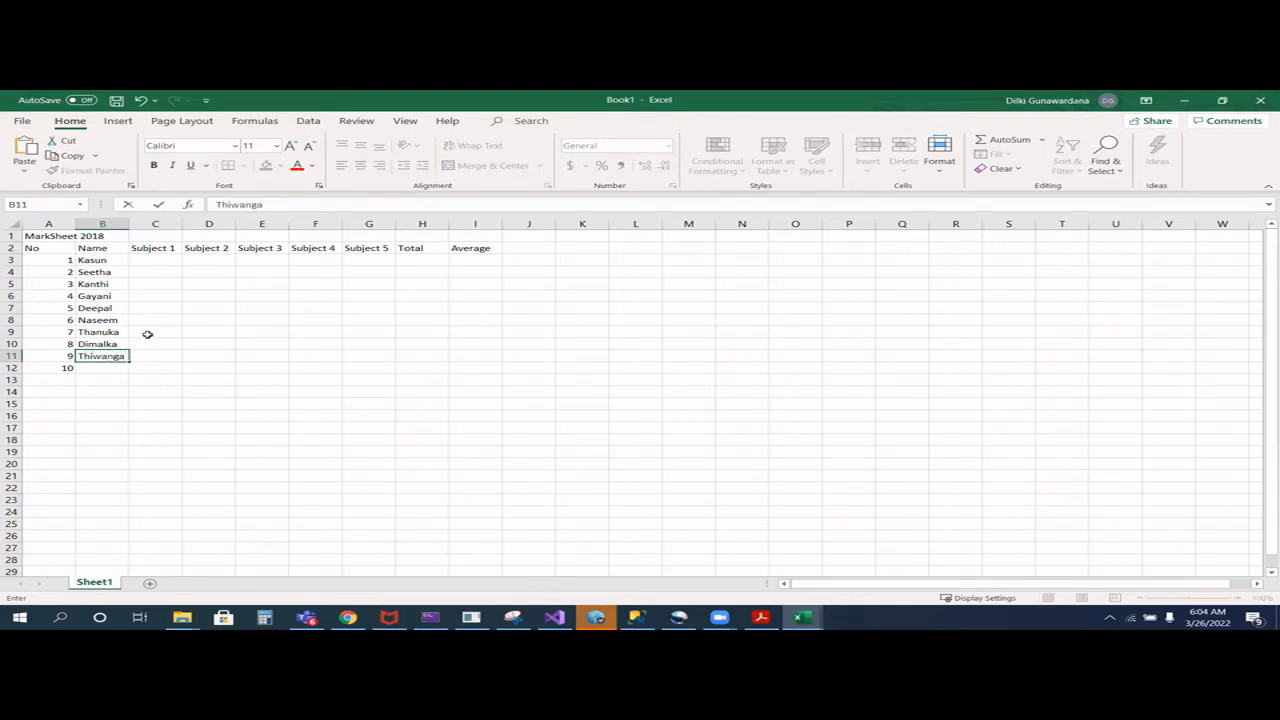
pyautogui.press('Return')
pyautogui.write('Pra')
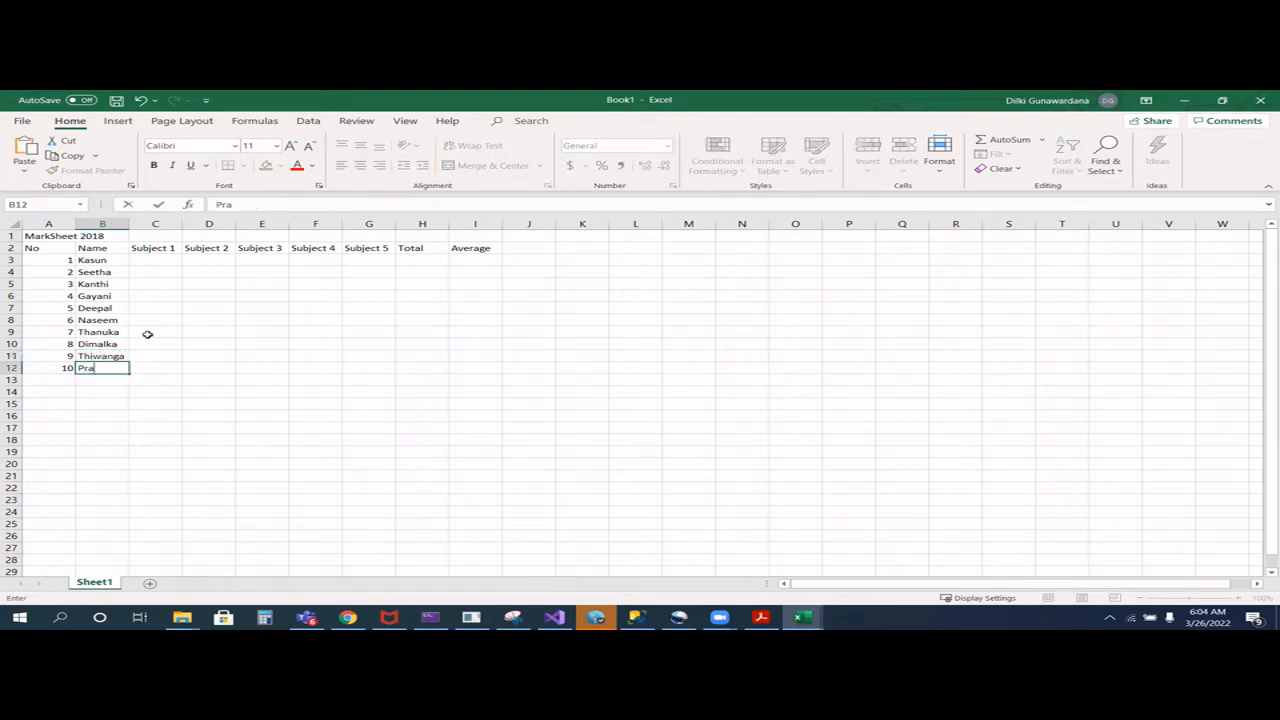
pyautogui.write('deepa')
pyautogui.press('Tab')
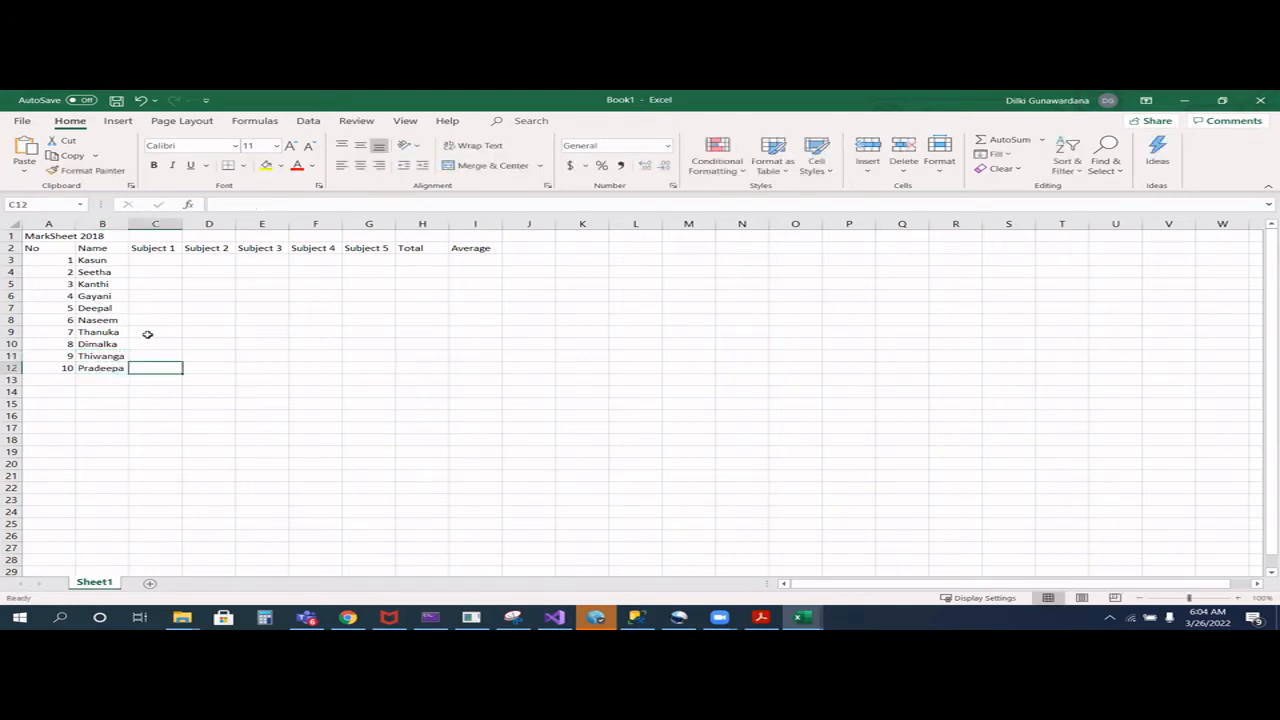
# - Enter all ten students' marks under Subject 1 to Subject 5 in C3:G12, using ab for absences, as in the mark sheet example
pyautogui.click(162, 260)
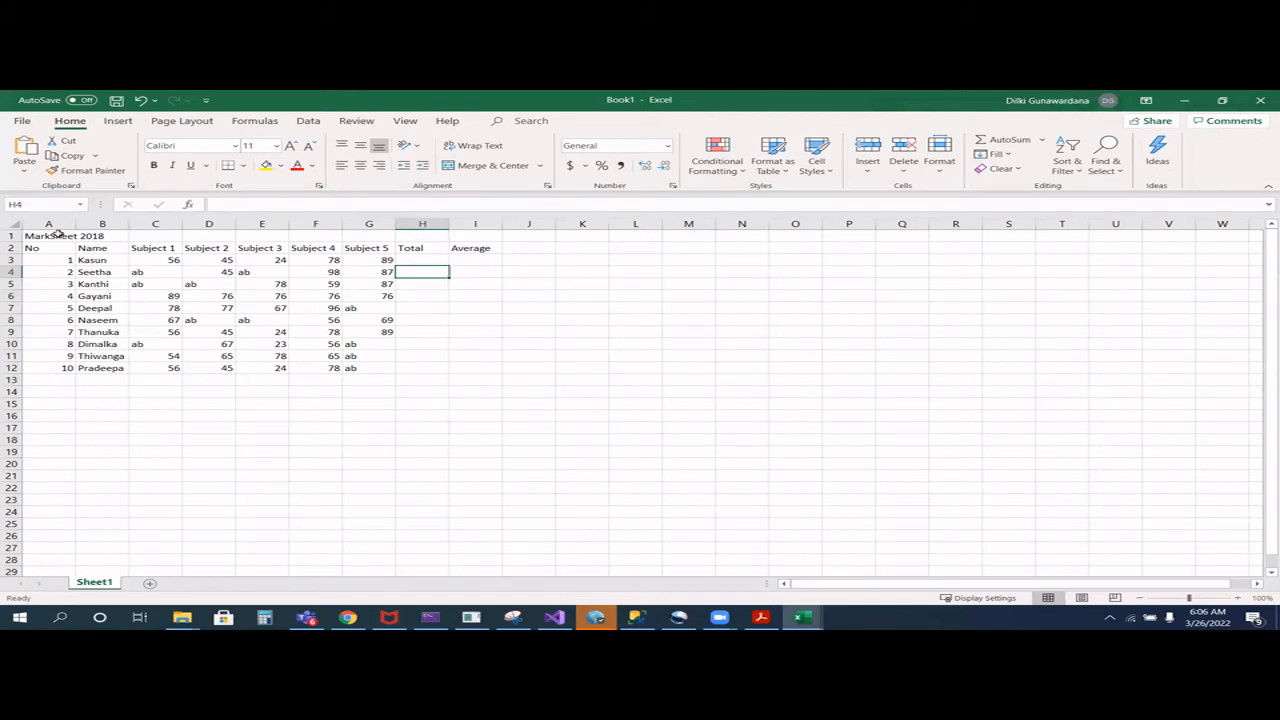
# - Merge and centre the MarkSheet 2018 title across A1:I1, and make the title and the row 2 headings bold
pyautogui.moveTo(58, 233); pyautogui.dragTo(500, 216)
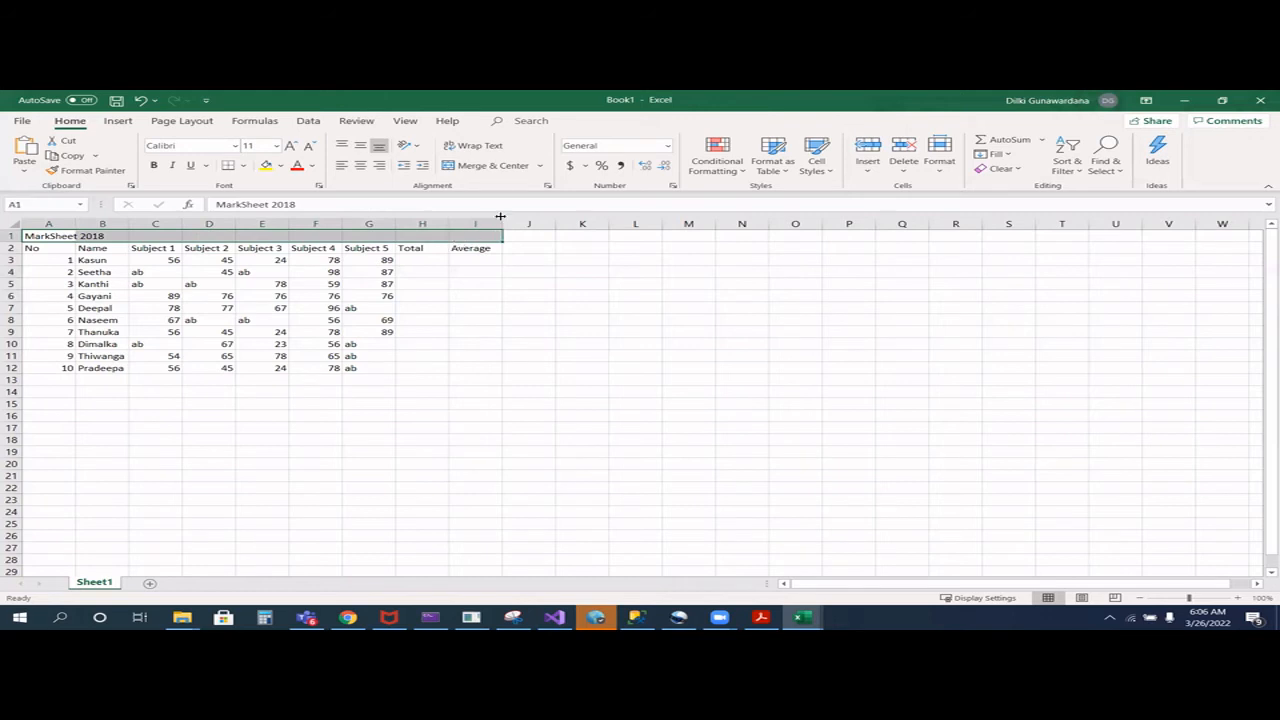
pyautogui.click(494, 166)
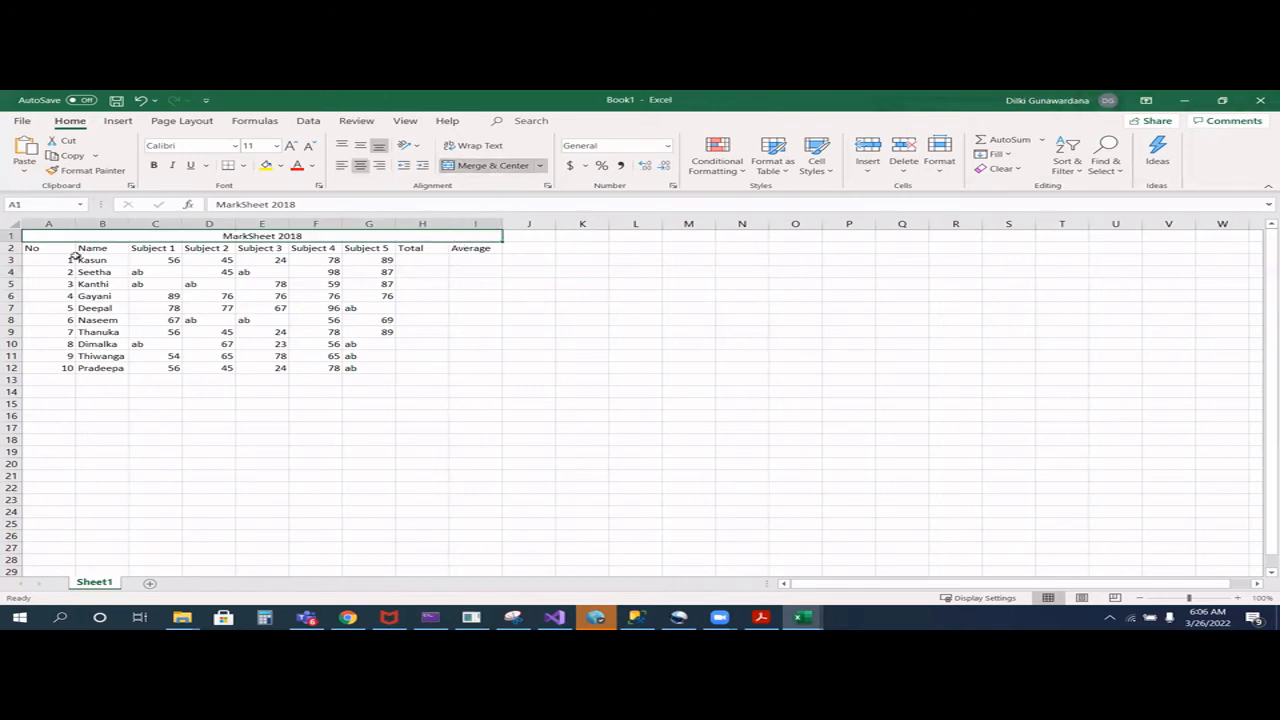
pyautogui.moveTo(45, 238); pyautogui.dragTo(85, 249)
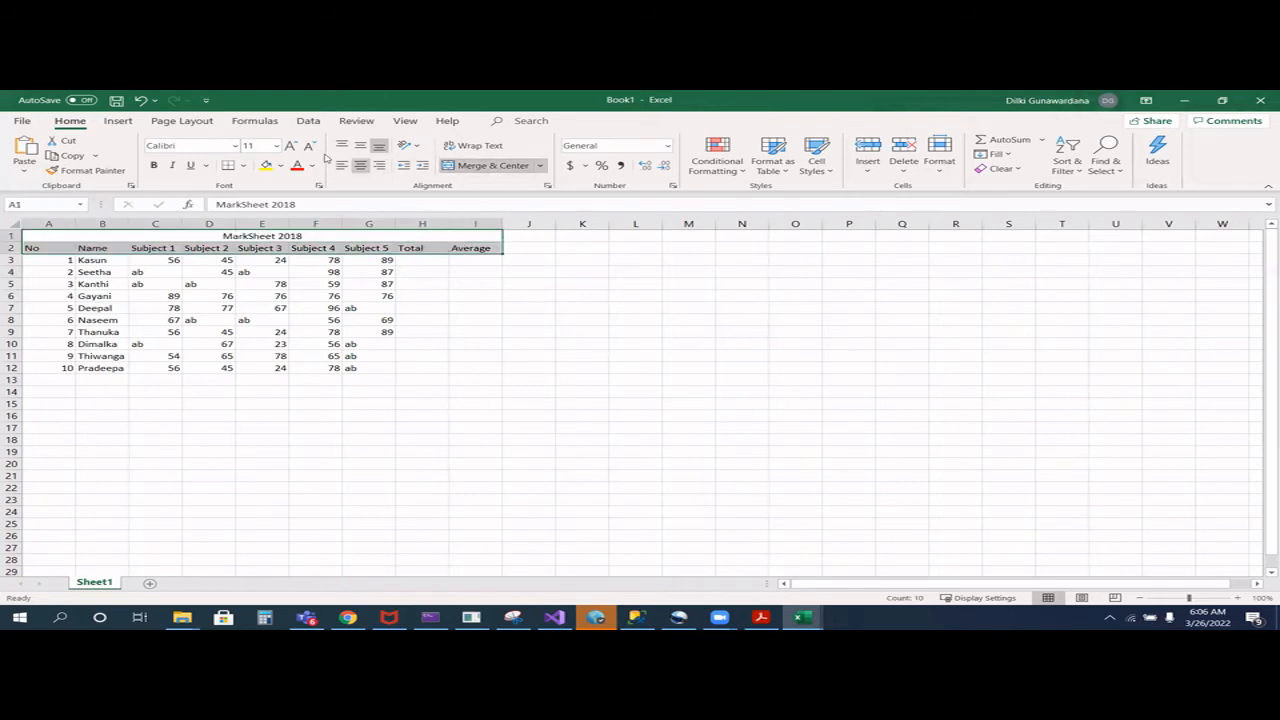
pyautogui.click(154, 166)
# - Apply all borders to the table A1:I12 and centre its contents horizontally and vertically
pyautogui.moveTo(38, 236); pyautogui.dragTo(231, 368)
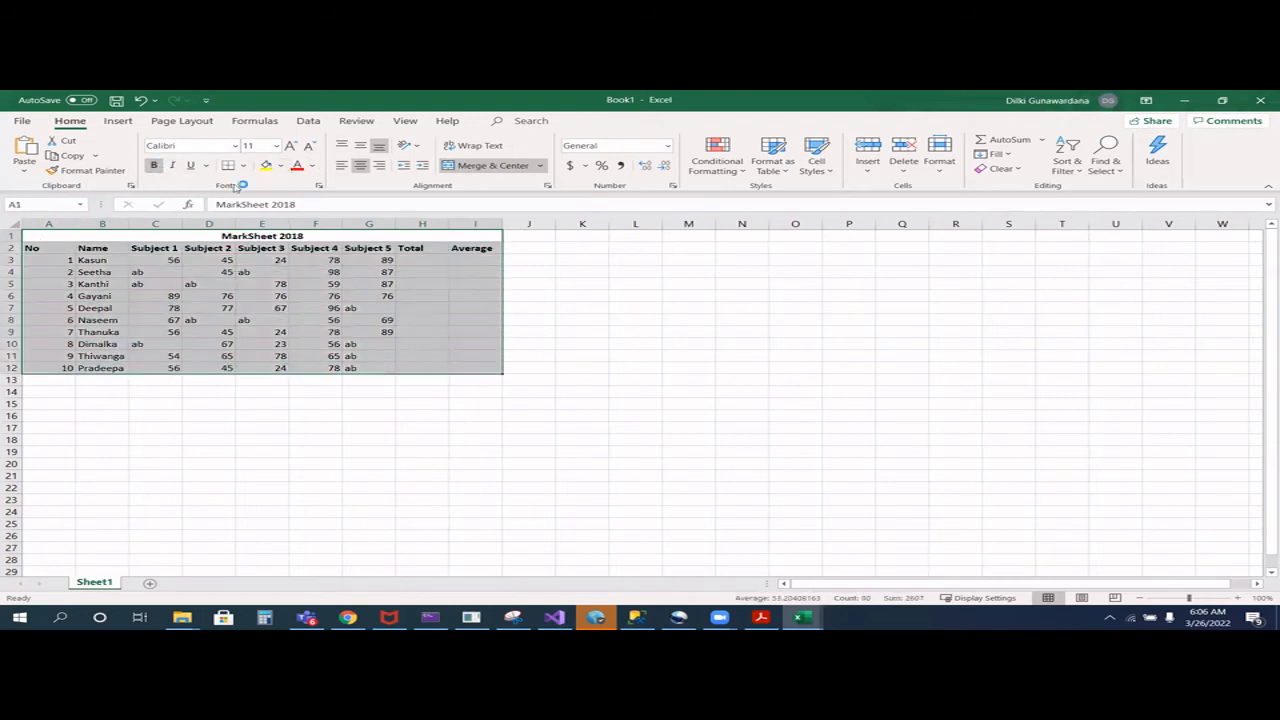
pyautogui.click(242, 166)
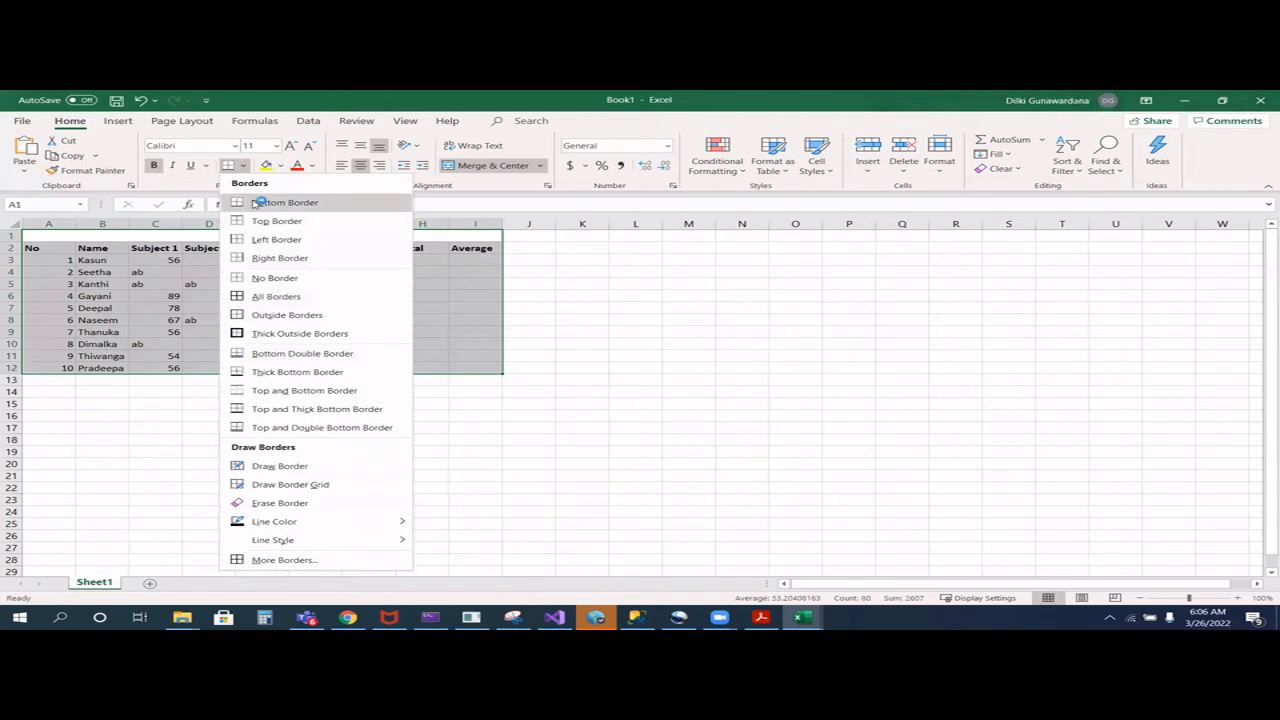
pyautogui.click(278, 298)
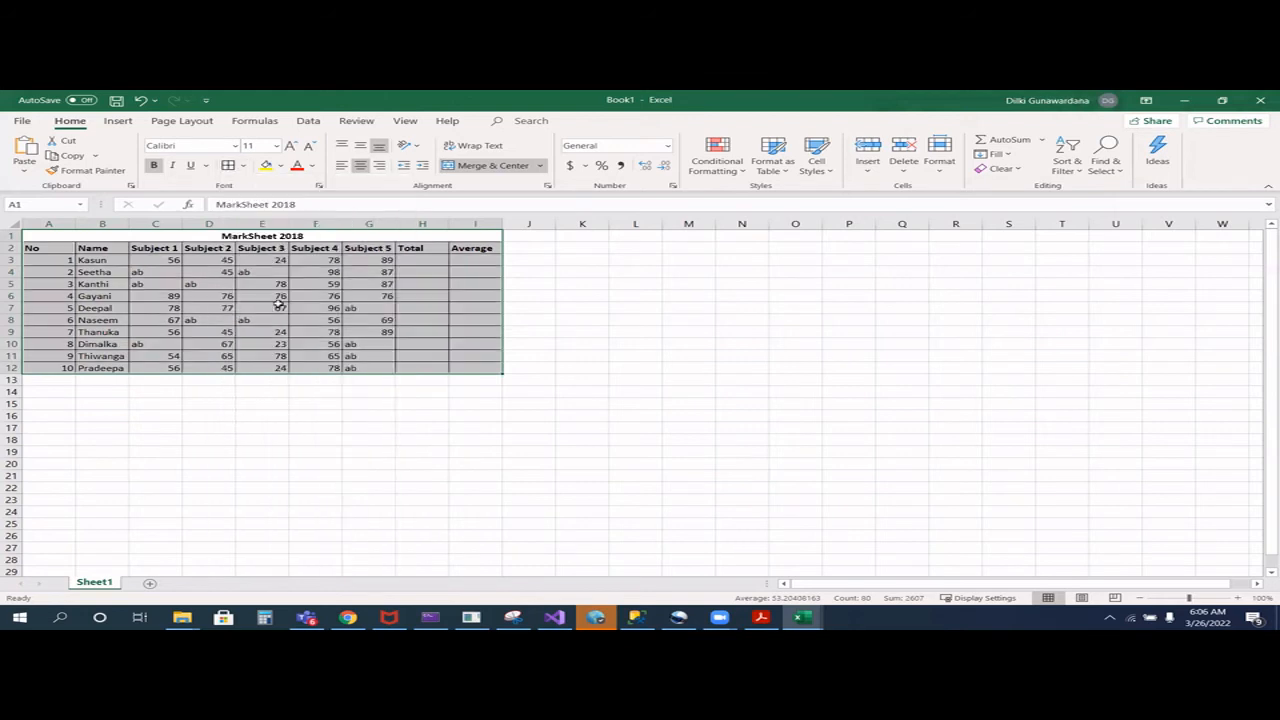
pyautogui.click(360, 146)
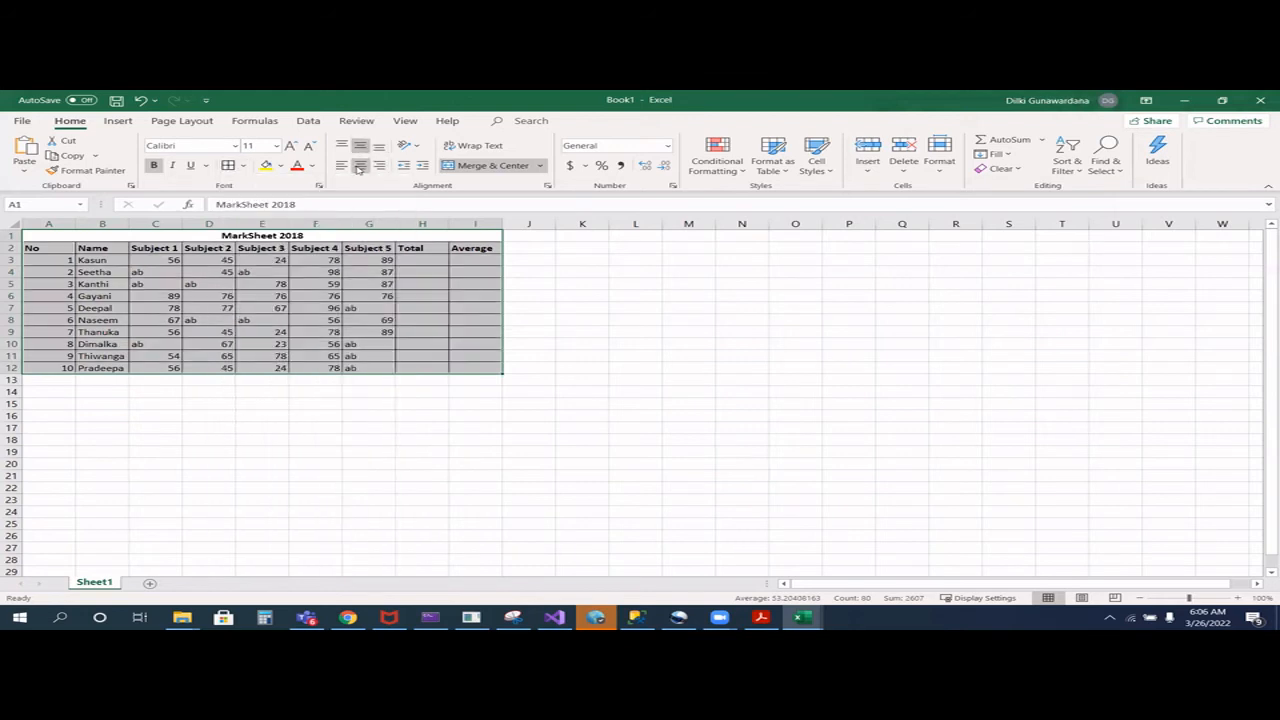
pyautogui.click(360, 167)
pyautogui.click(360, 167)
pyautogui.click(316, 400)
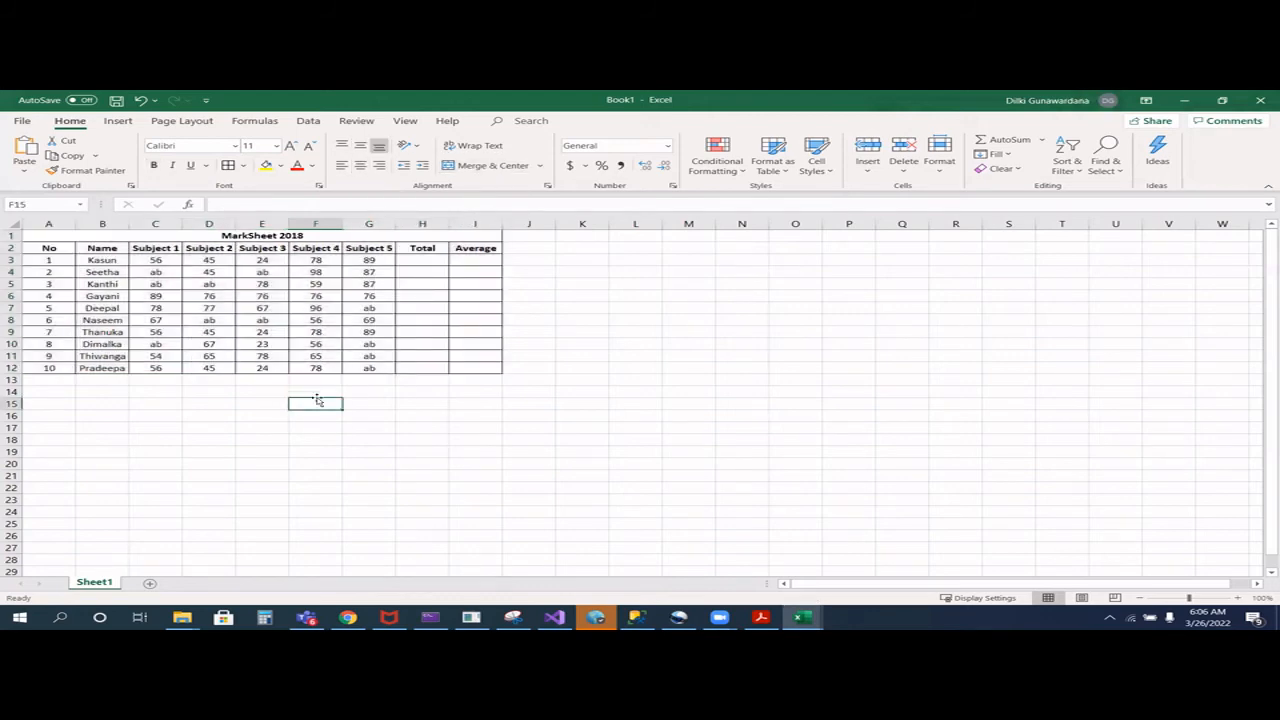
# - Fill the merged MarkSheet 2018 title cell with a light pink custom colour
pyautogui.click(82, 238)
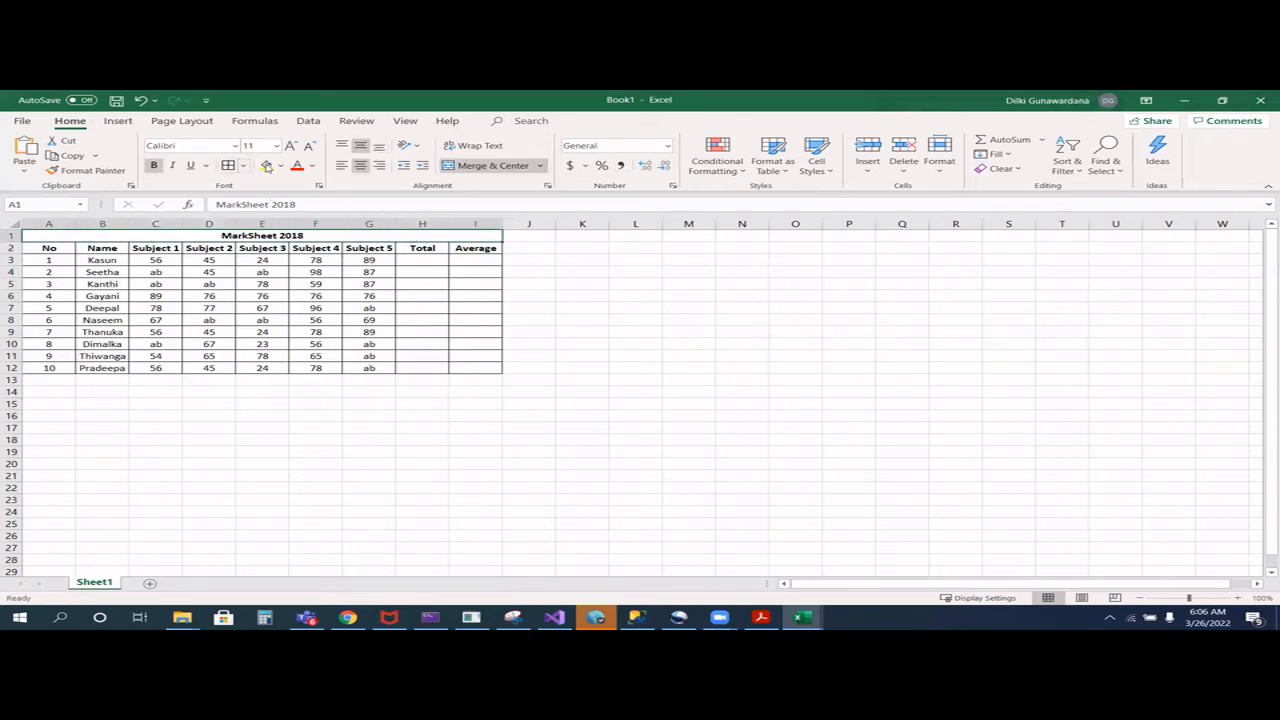
pyautogui.click(281, 166)
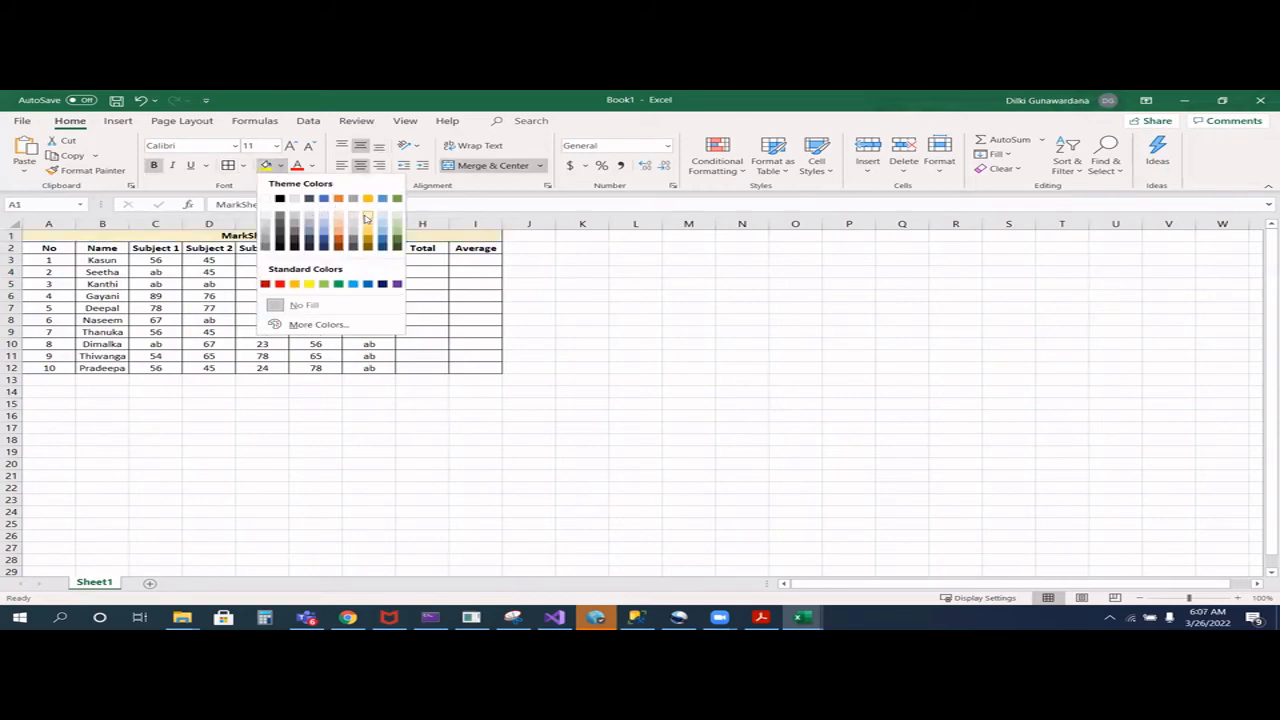
pyautogui.click(318, 324)
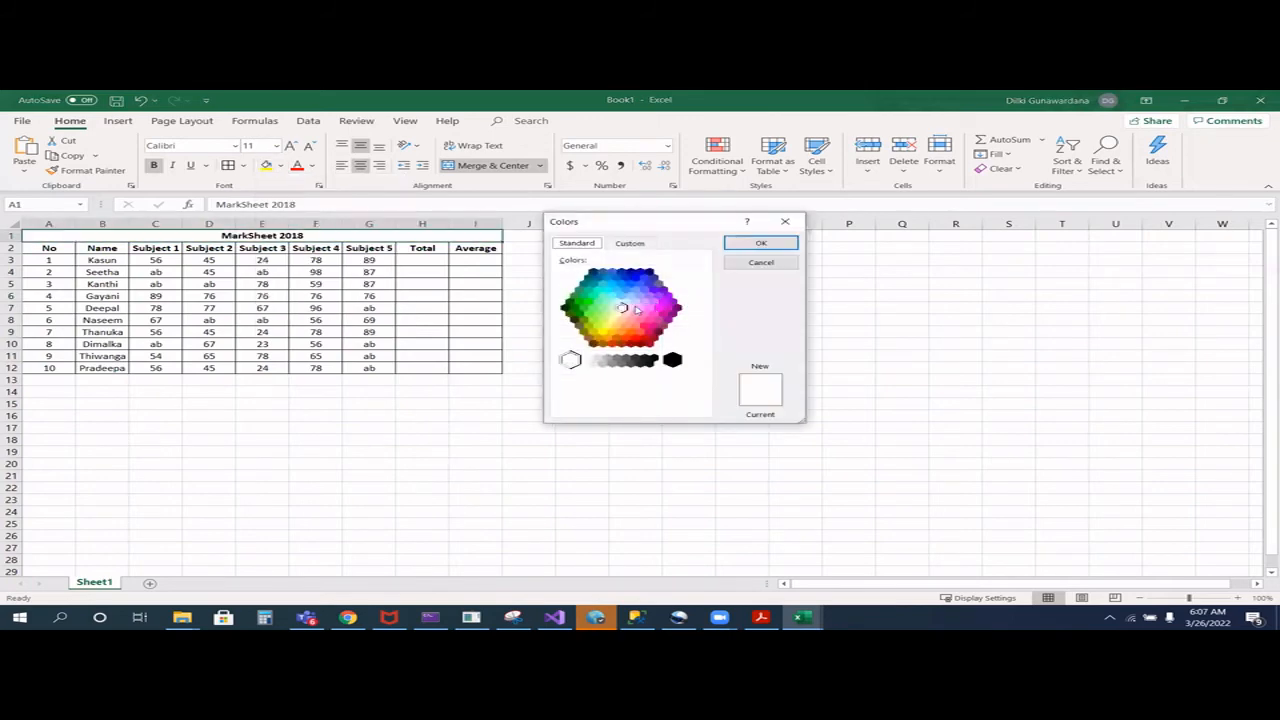
pyautogui.click(635, 315)
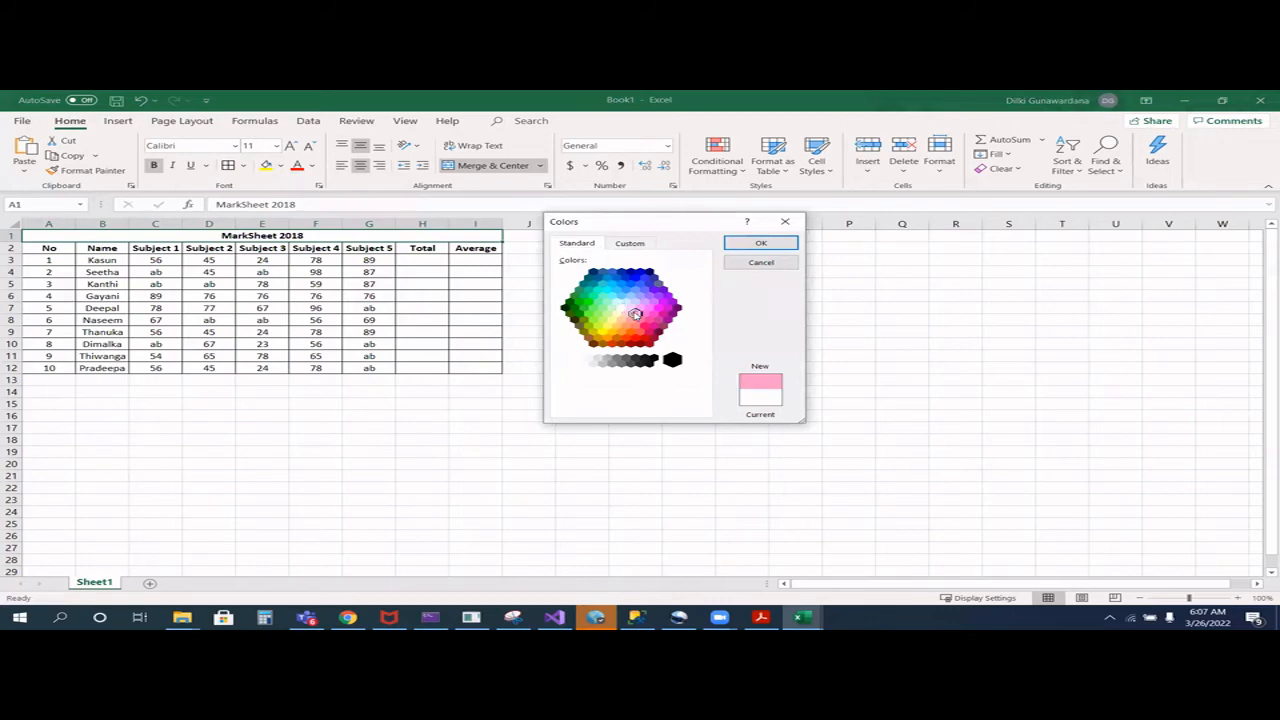
pyautogui.click(728, 249)
# - Fill the heading cells A2:I2 with a light gold theme colour
pyautogui.moveTo(93, 250); pyautogui.dragTo(475, 248)
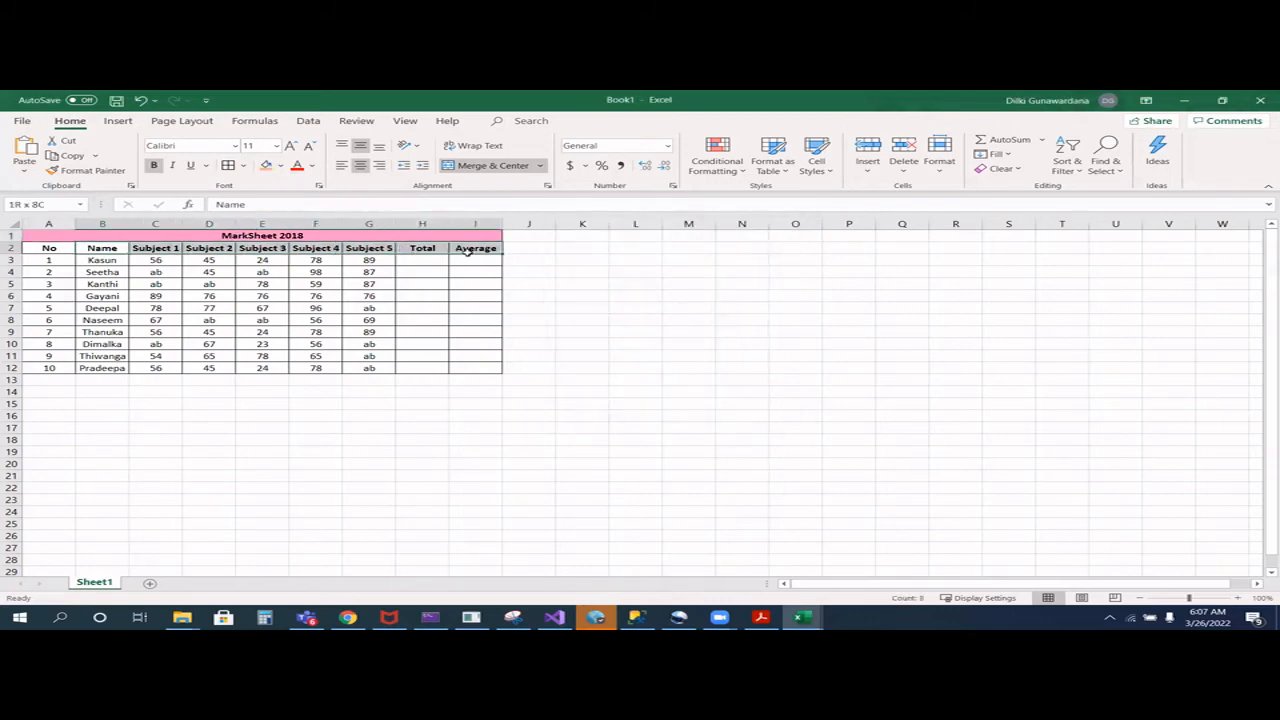
pyautogui.click(282, 166)
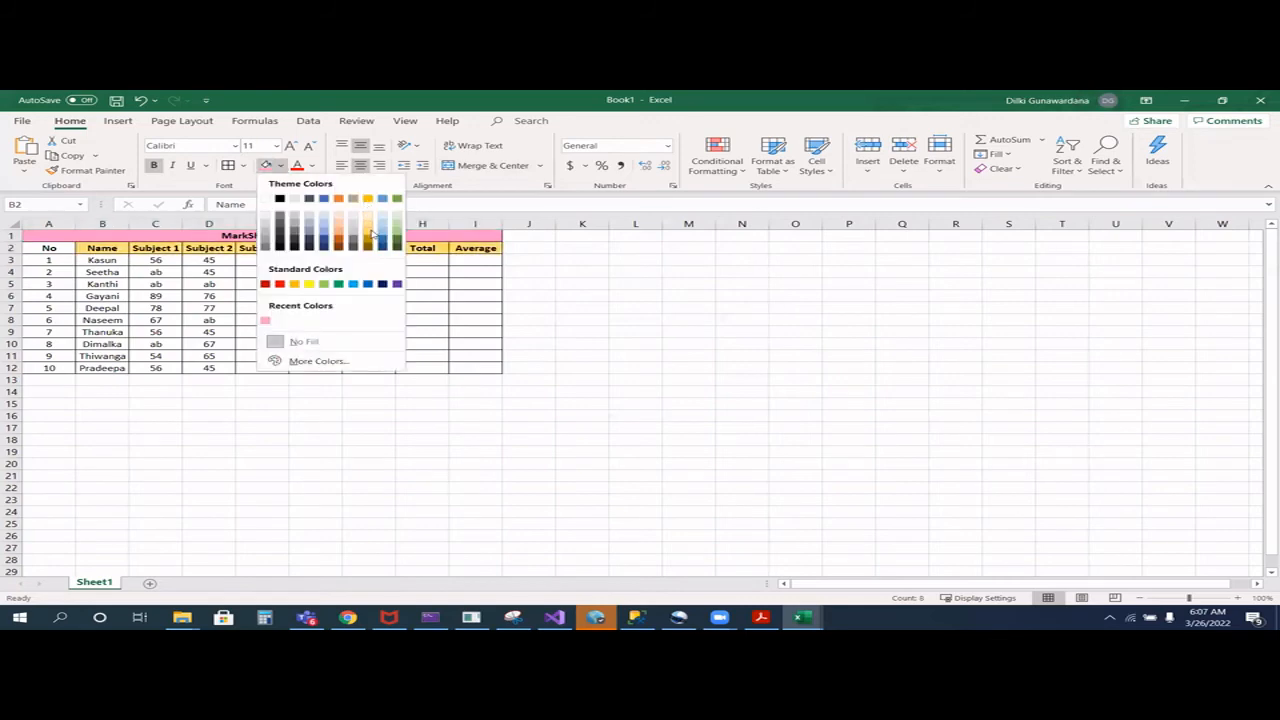
pyautogui.click(50, 248)
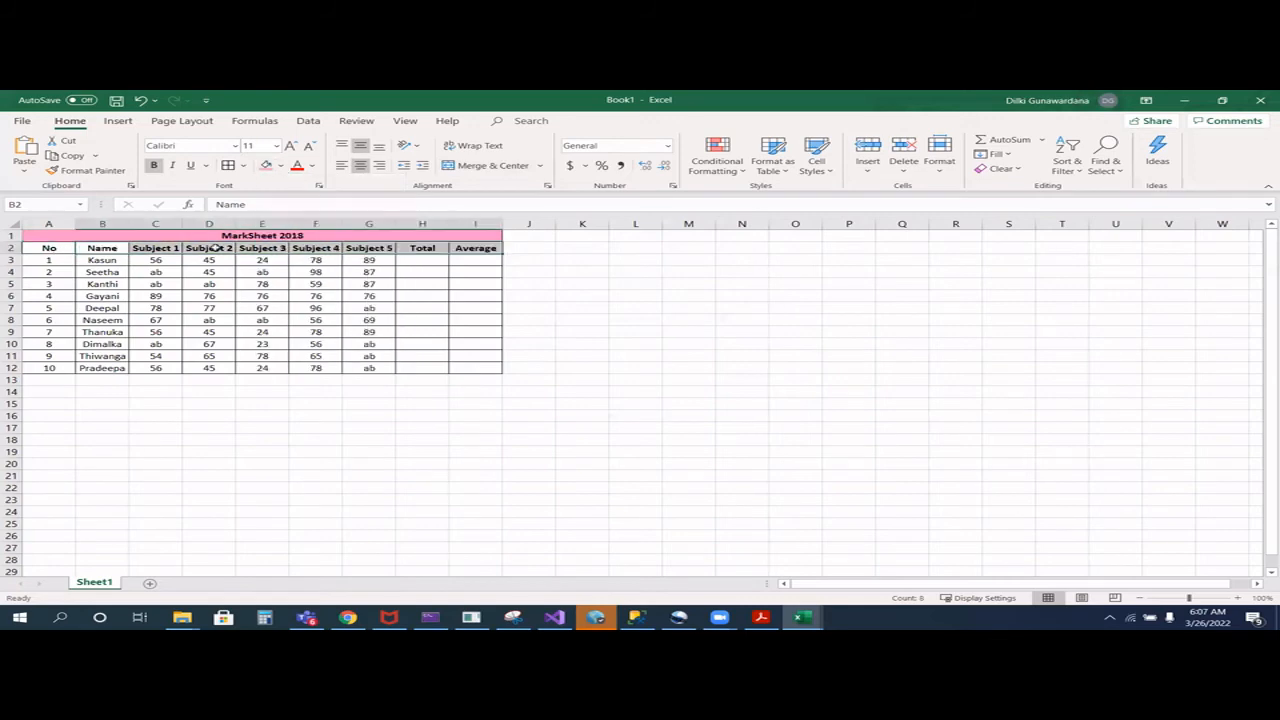
pyautogui.click(282, 166)
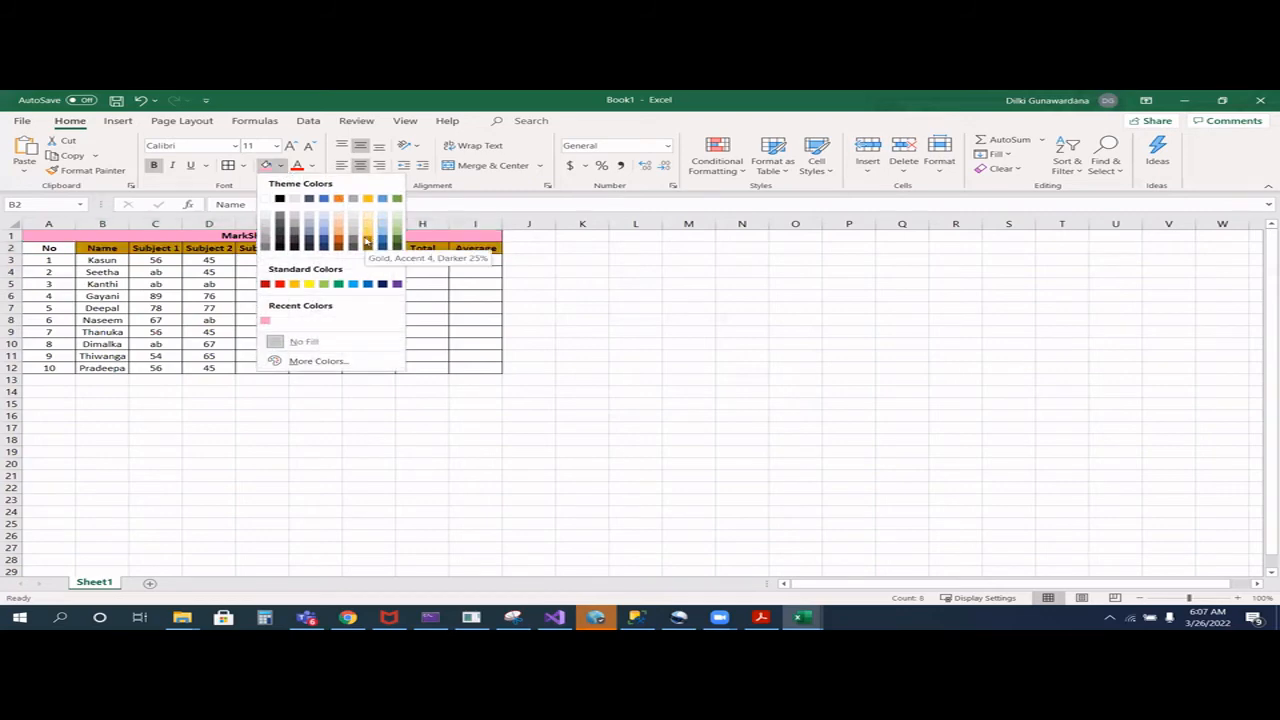
pyautogui.click(367, 232)
pyautogui.click(38, 251)
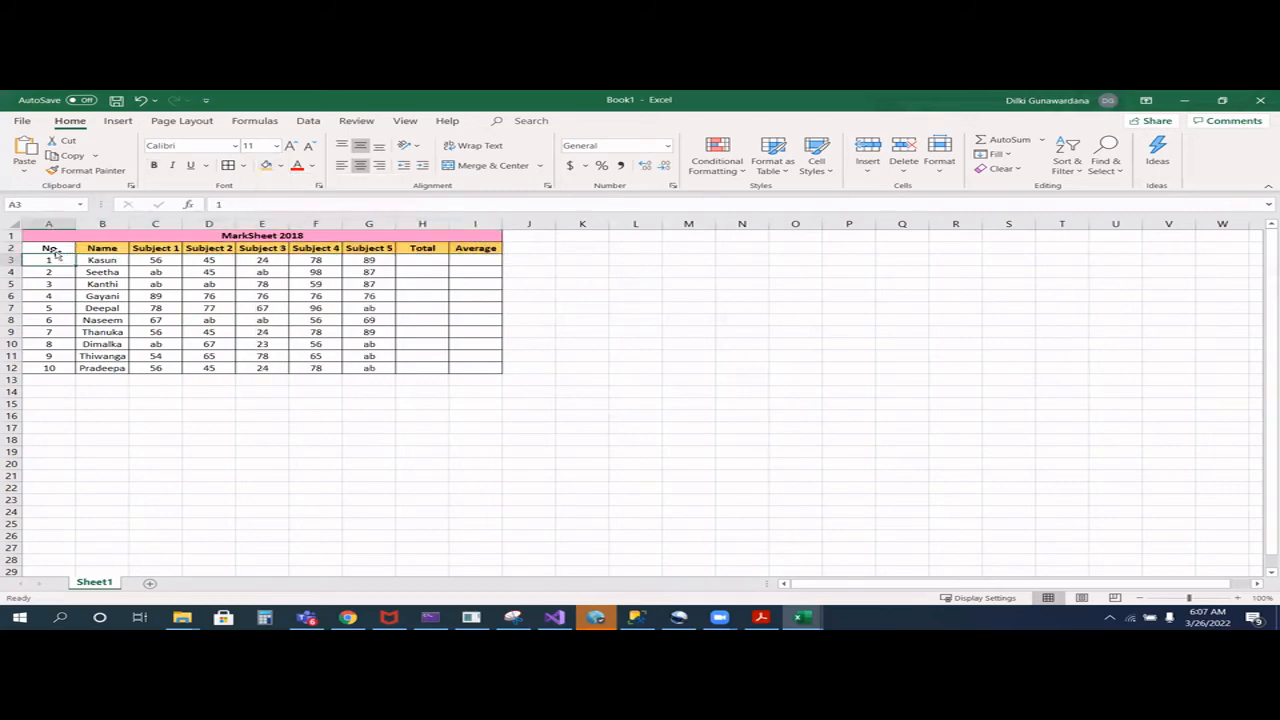
# - Fill the No cells A3:A12 with light green and the Name cells B3:B12 with light blue
pyautogui.moveTo(42, 260); pyautogui.dragTo(48, 368)
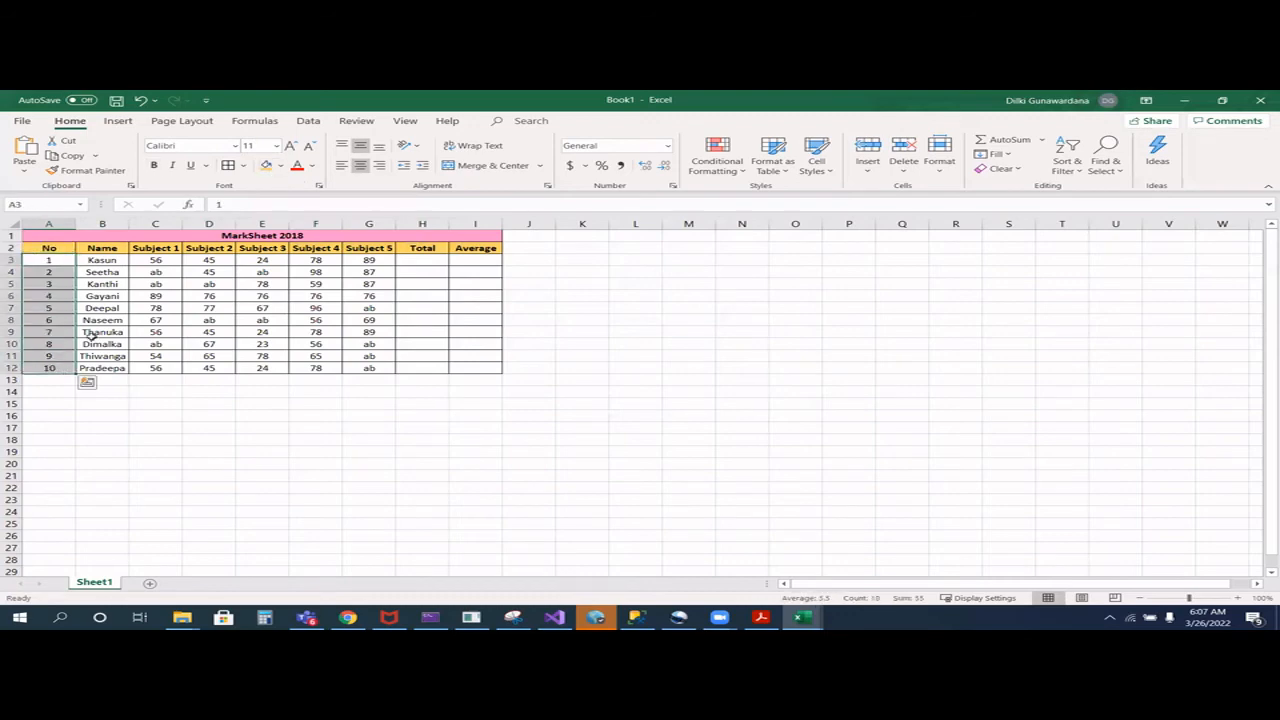
pyautogui.click(280, 166)
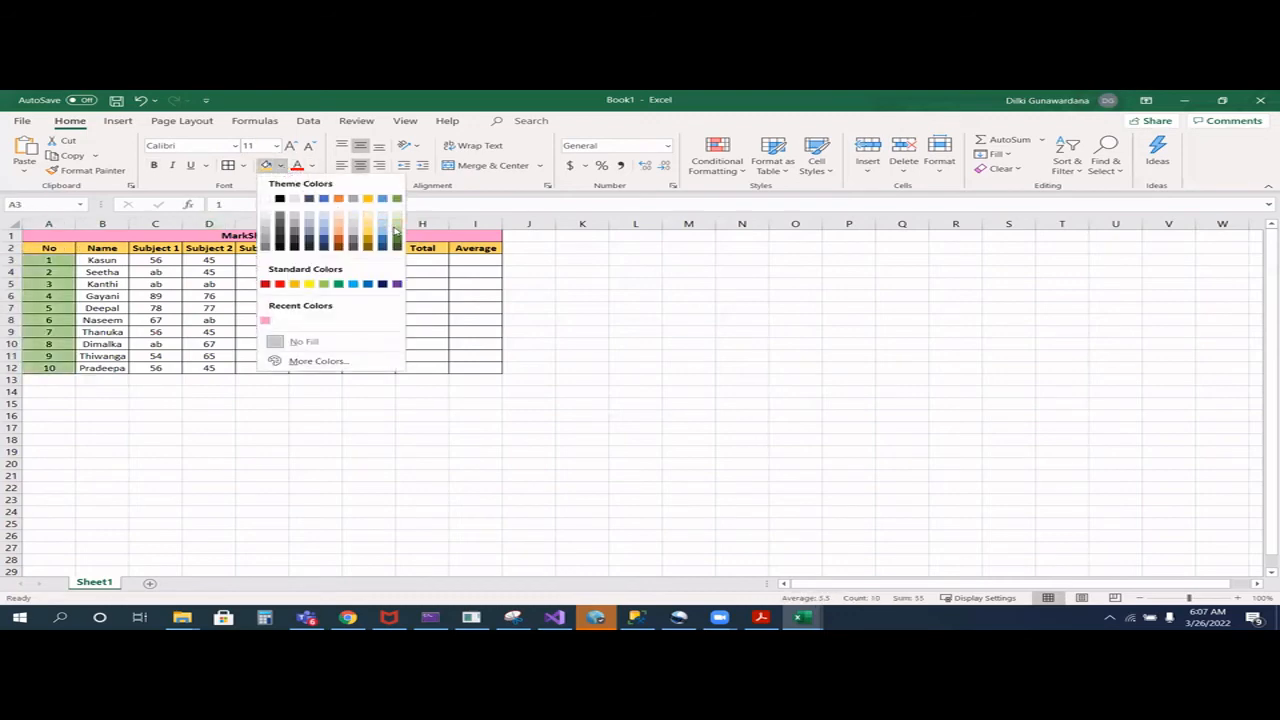
pyautogui.click(395, 230)
pyautogui.moveTo(105, 259); pyautogui.dragTo(122, 366)
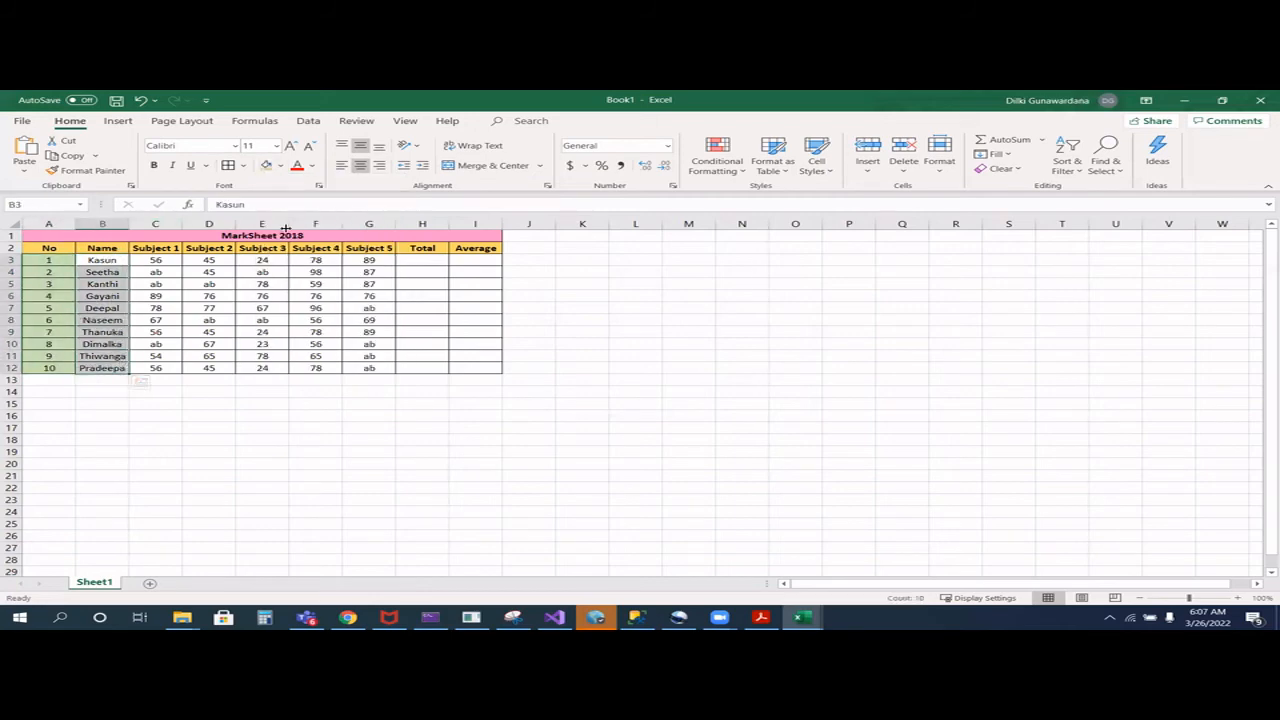
pyautogui.click(280, 166)
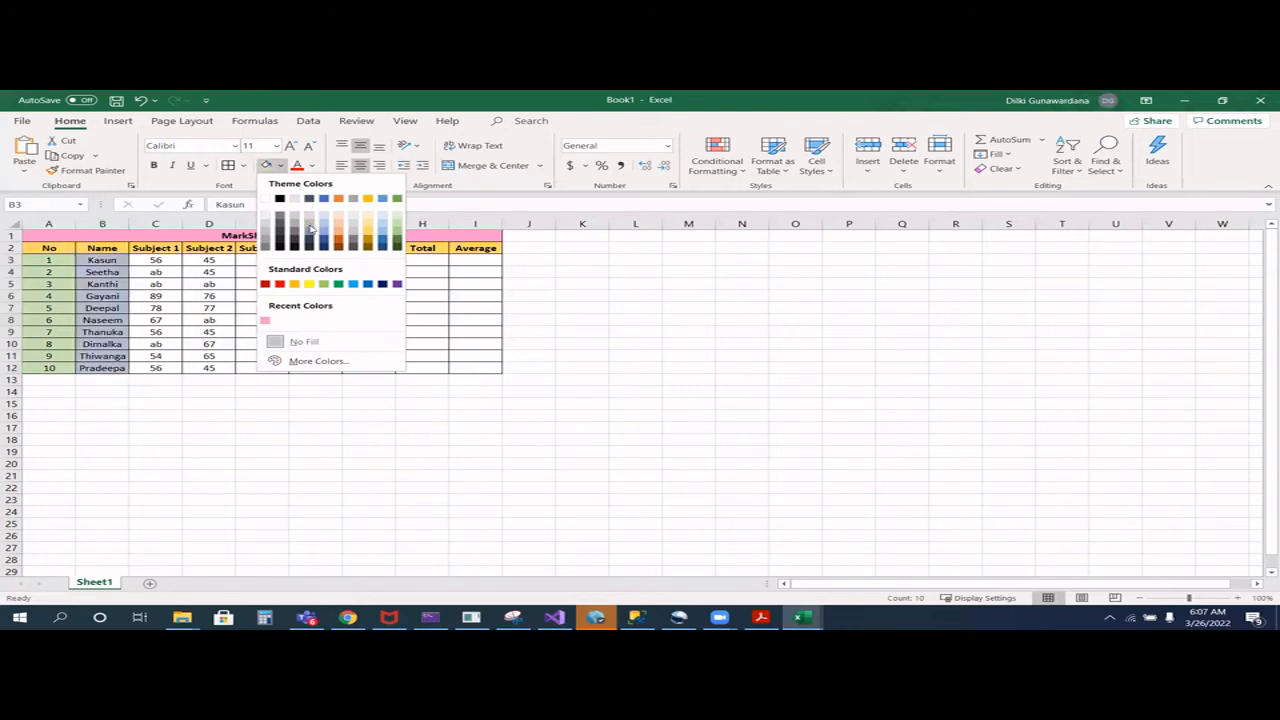
pyautogui.click(323, 222)
# - Try a magenta custom fill on the marks in C3:G12 and undo it
pyautogui.moveTo(150, 258); pyautogui.dragTo(362, 366)
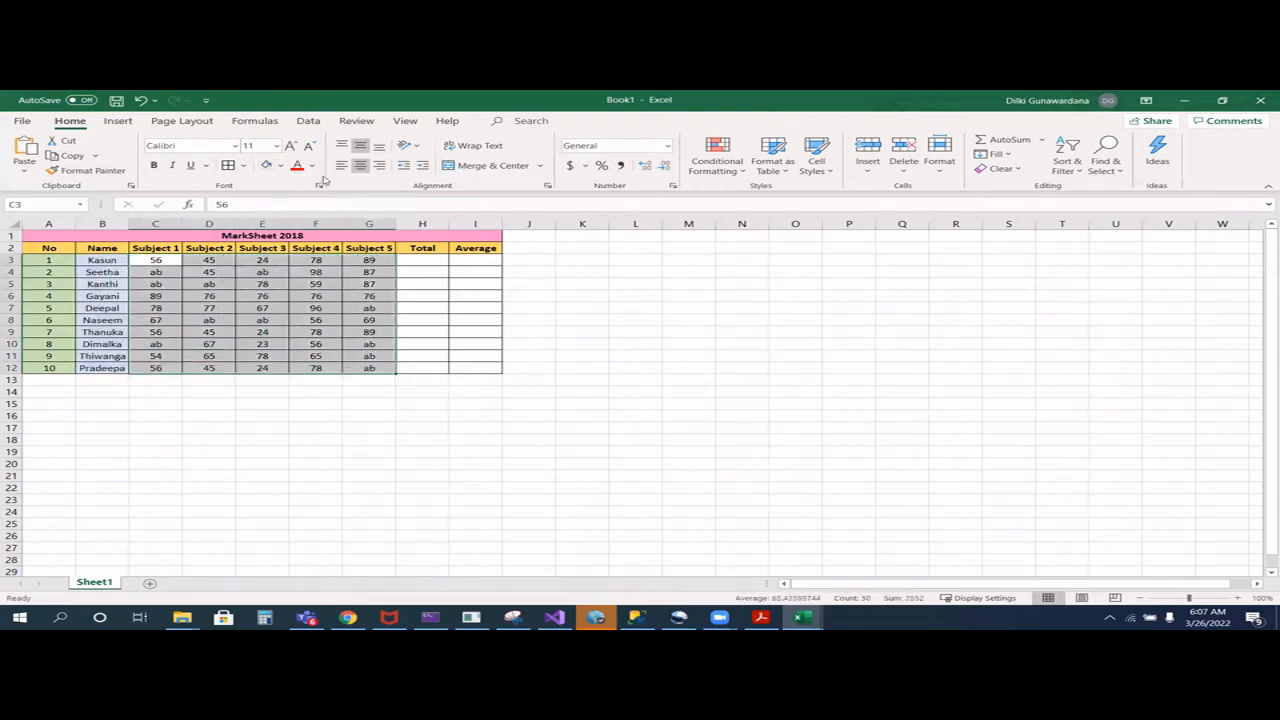
pyautogui.click(281, 170)
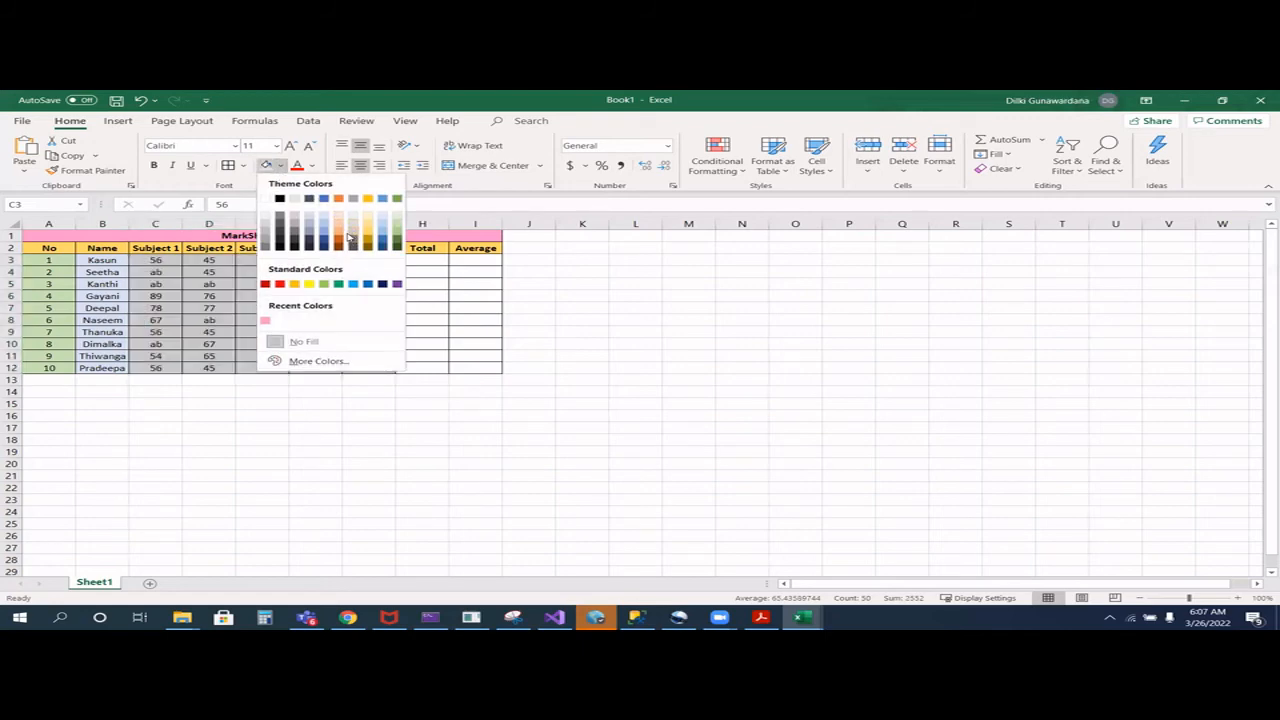
pyautogui.click(317, 361)
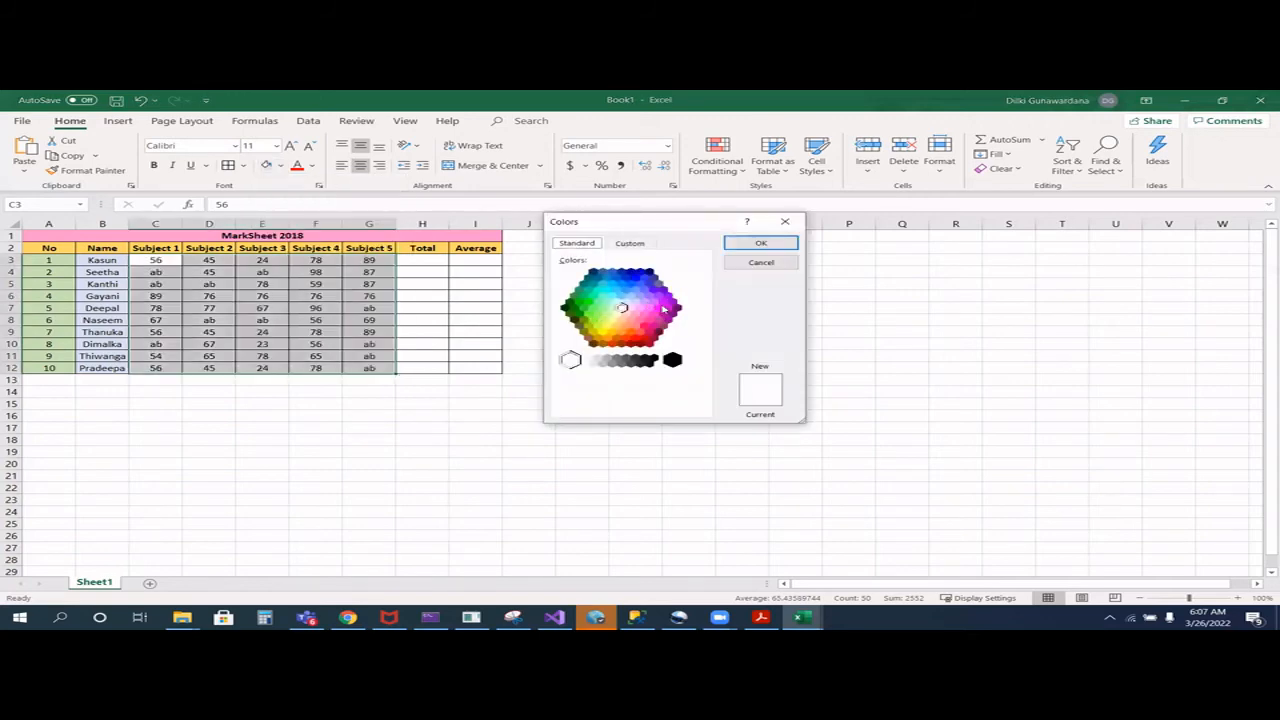
pyautogui.click(660, 309)
pyautogui.click(761, 244)
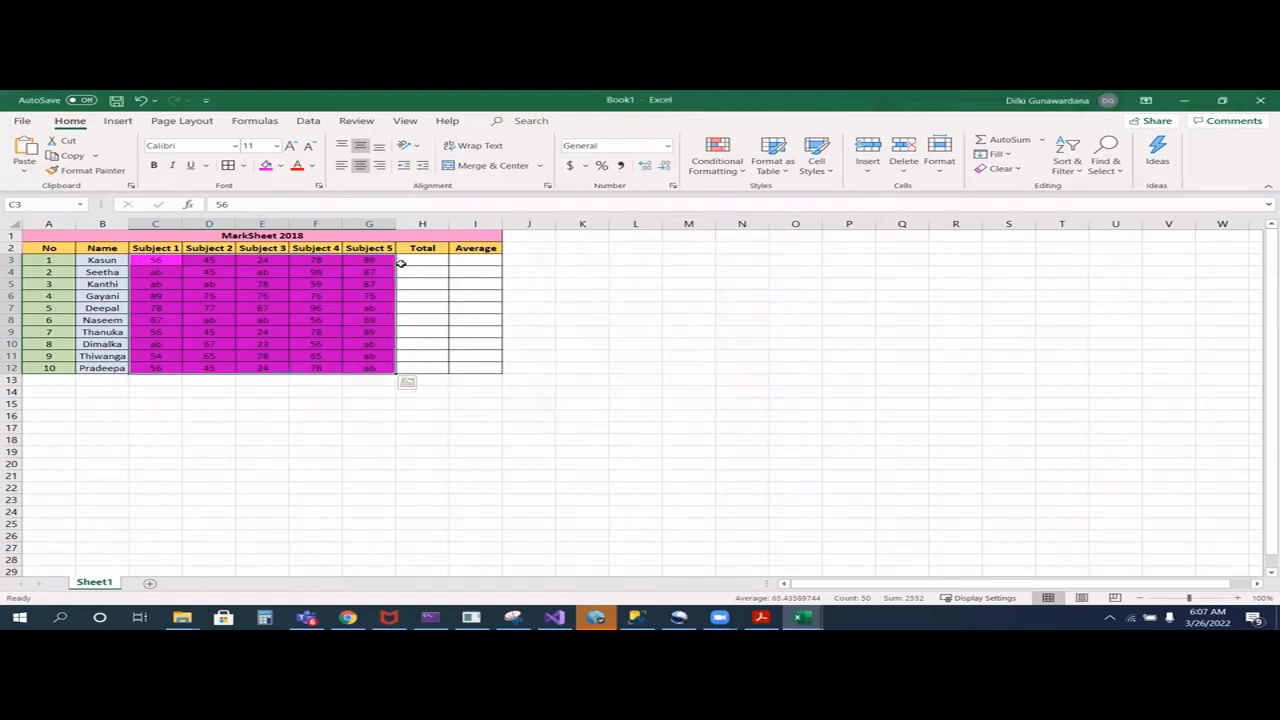
pyautogui.hotkey('ctrl', 'z')
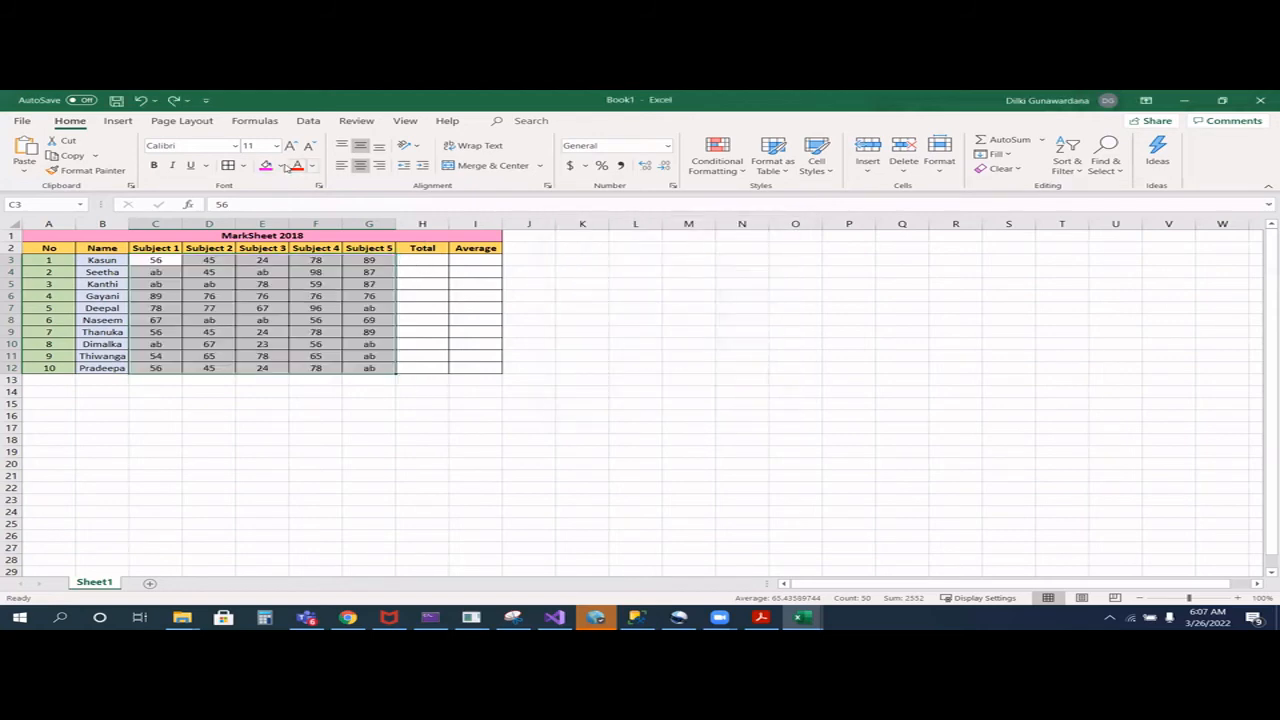
# - Fill the marks in C3:G12 with a light purple custom colour
pyautogui.click(283, 166)
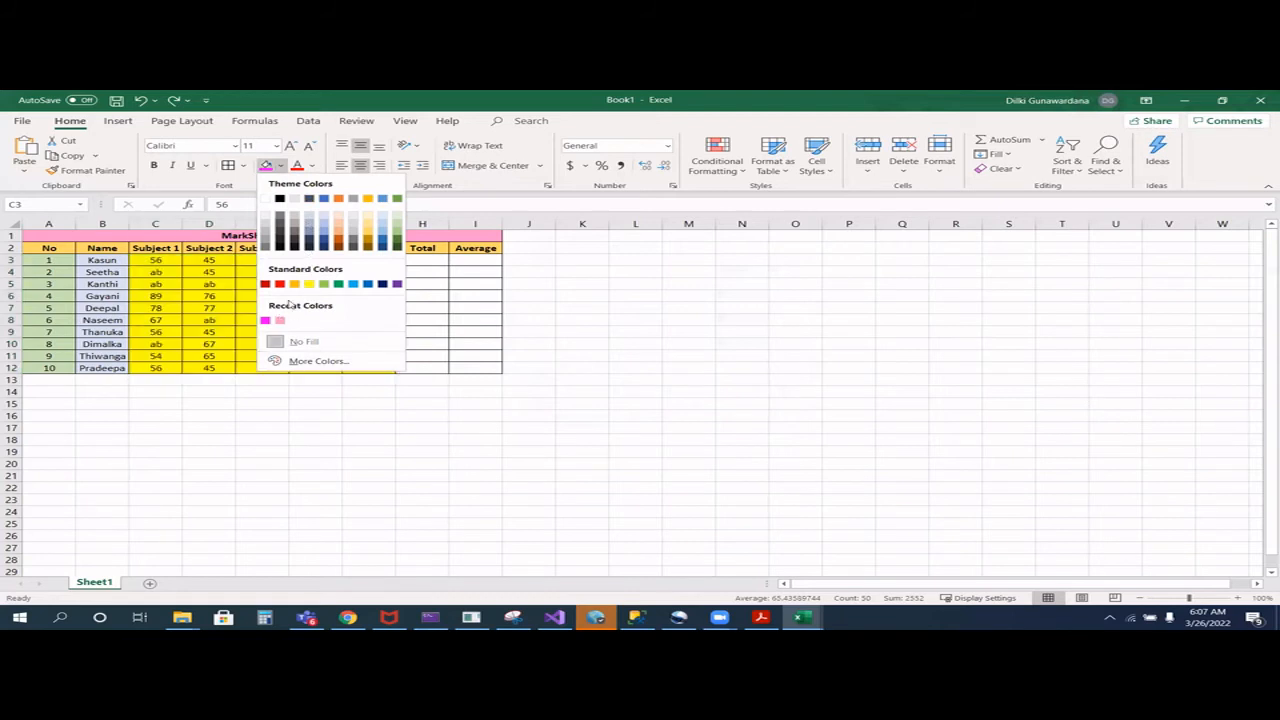
pyautogui.click(305, 361)
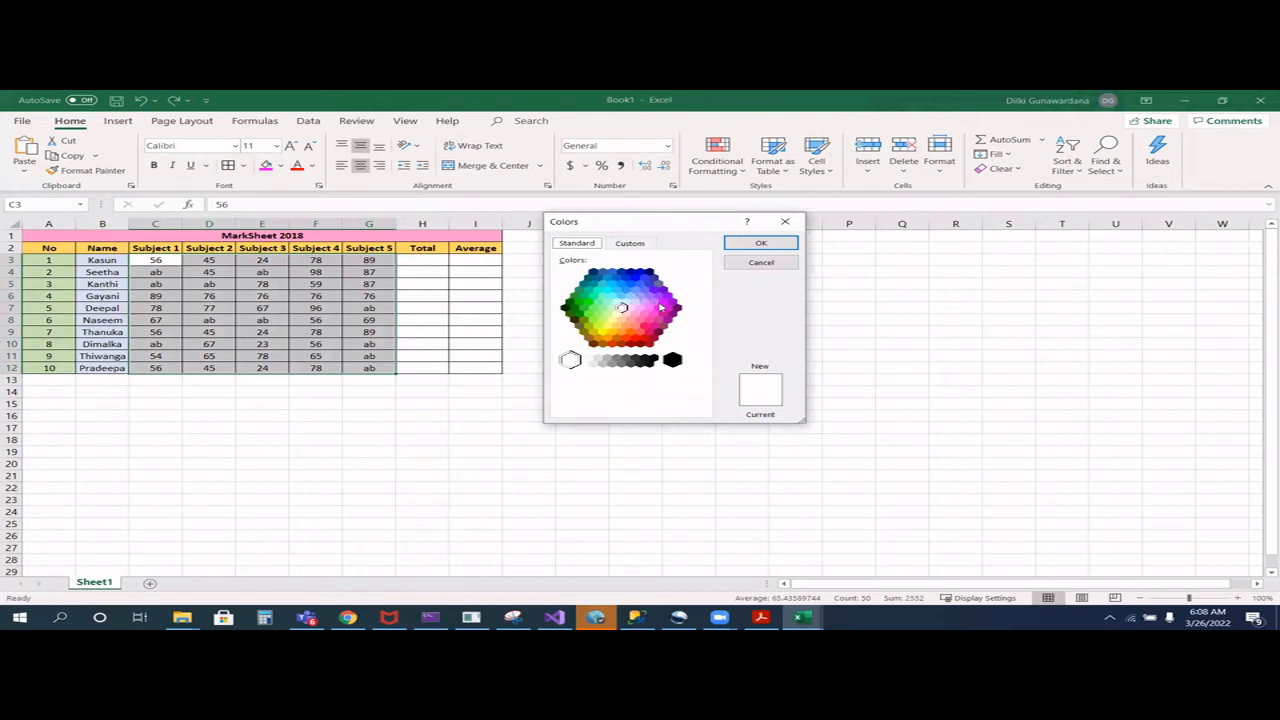
pyautogui.click(645, 302)
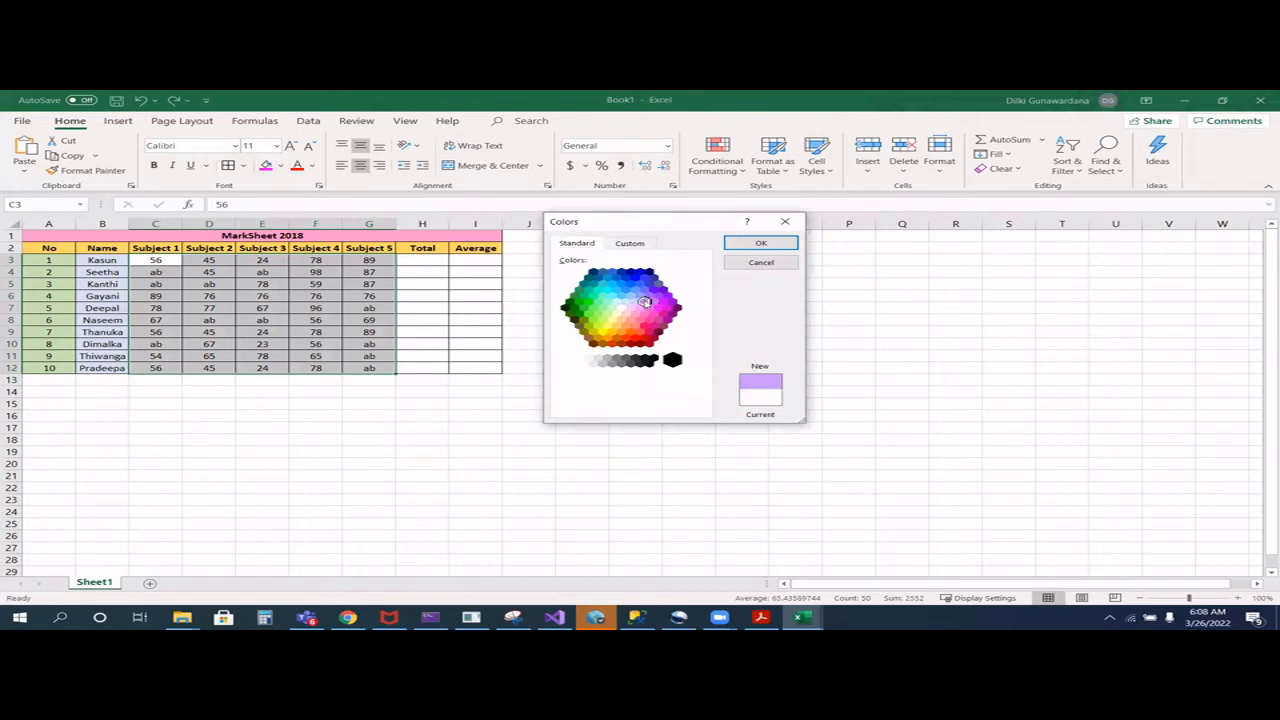
pyautogui.click(759, 244)
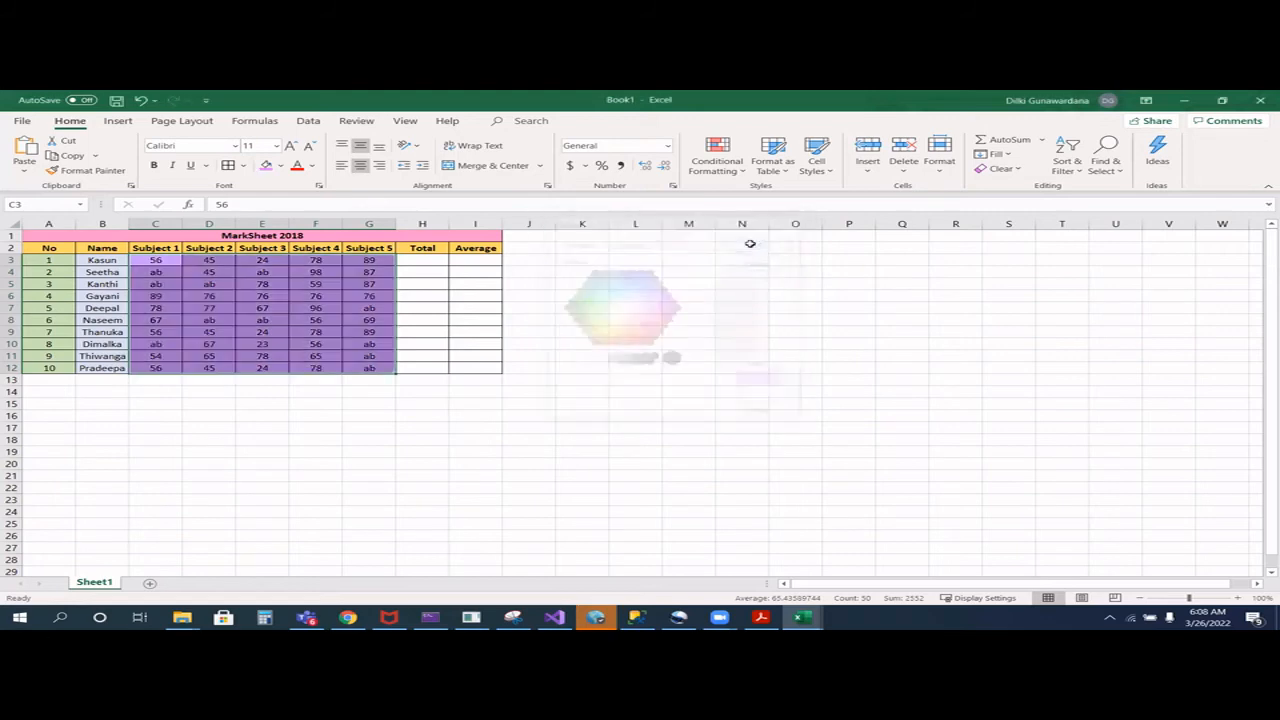
pyautogui.click(575, 355)
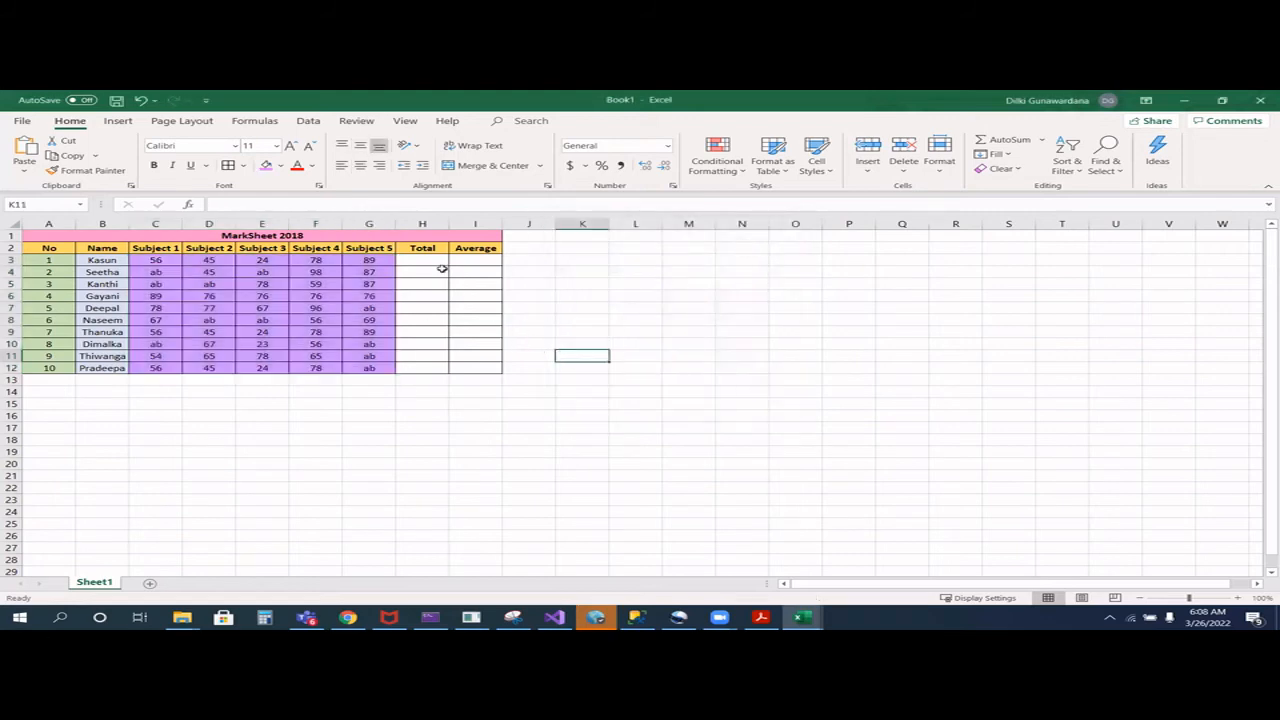
# - Fill the empty Total cells H3:H12 with a light gold theme colour
pyautogui.moveTo(428, 264); pyautogui.dragTo(434, 370)
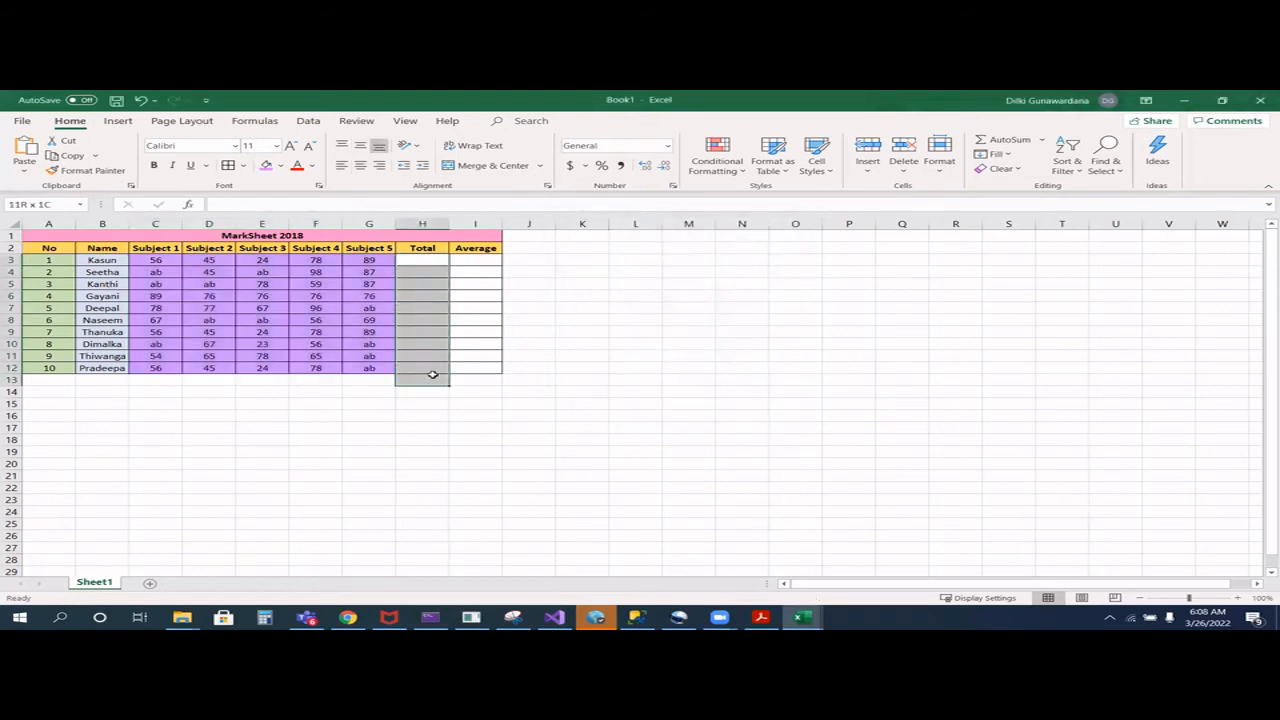
pyautogui.click(433, 273)
pyautogui.moveTo(427, 256); pyautogui.dragTo(424, 366)
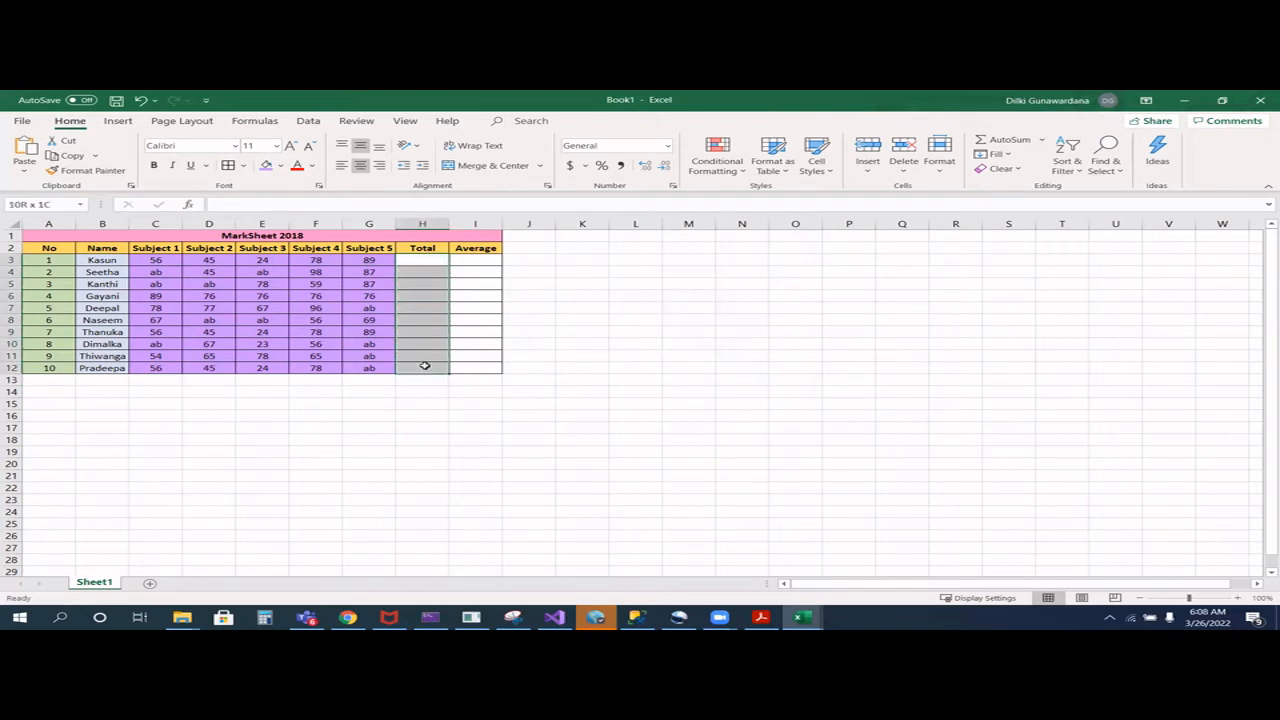
pyautogui.click(281, 166)
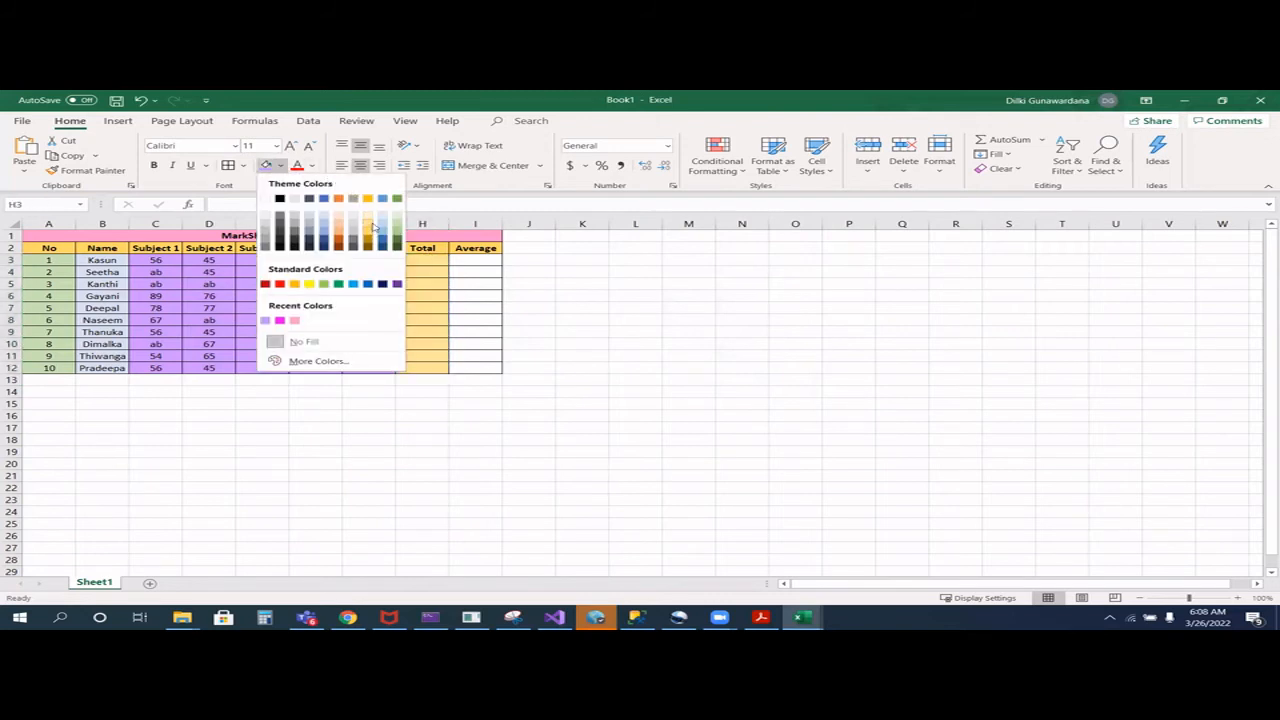
pyautogui.click(372, 226)
# - Fill the empty Average cells I3:I12 with the palest gold theme colour
pyautogui.moveTo(473, 260); pyautogui.dragTo(455, 346)
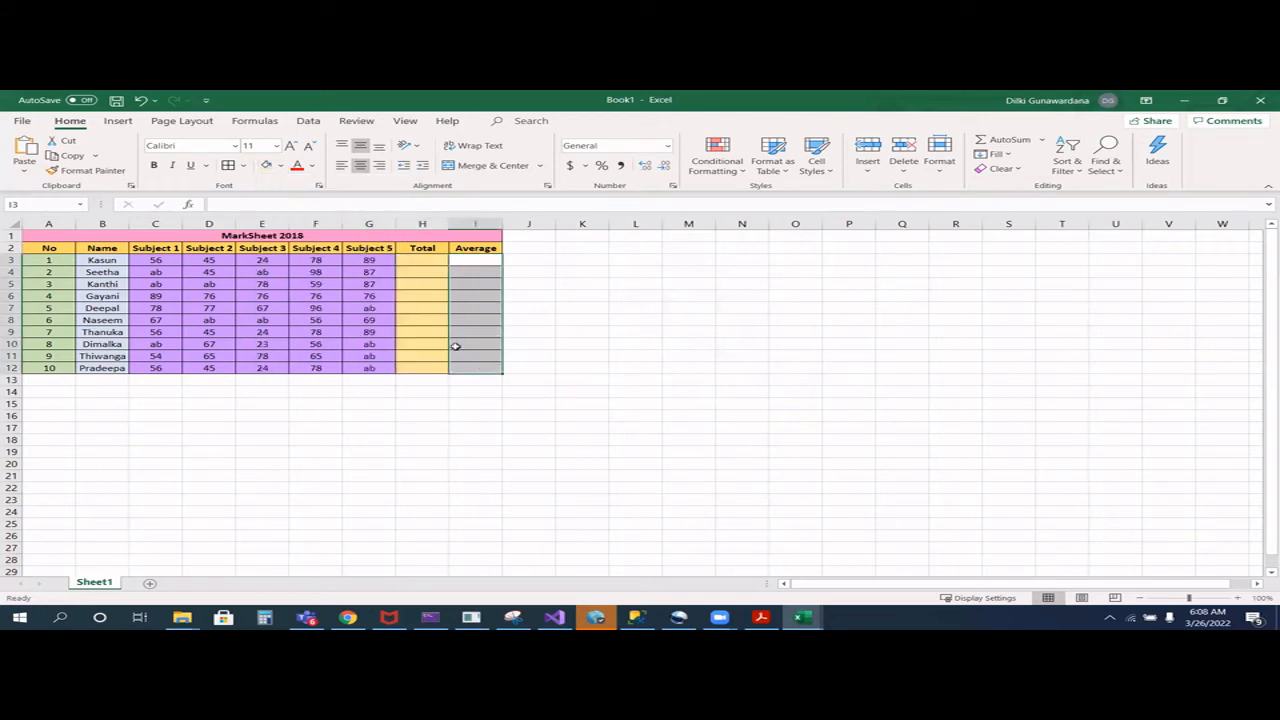
pyautogui.click(281, 165)
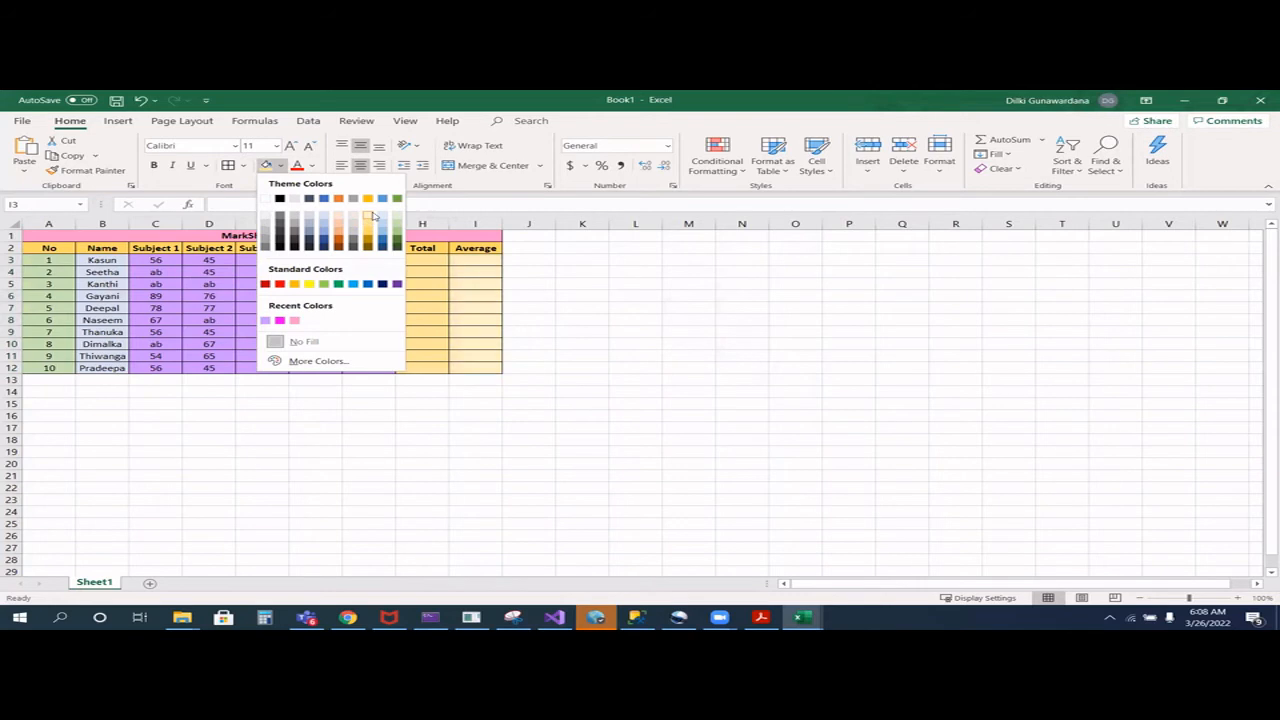
pyautogui.click(372, 216)
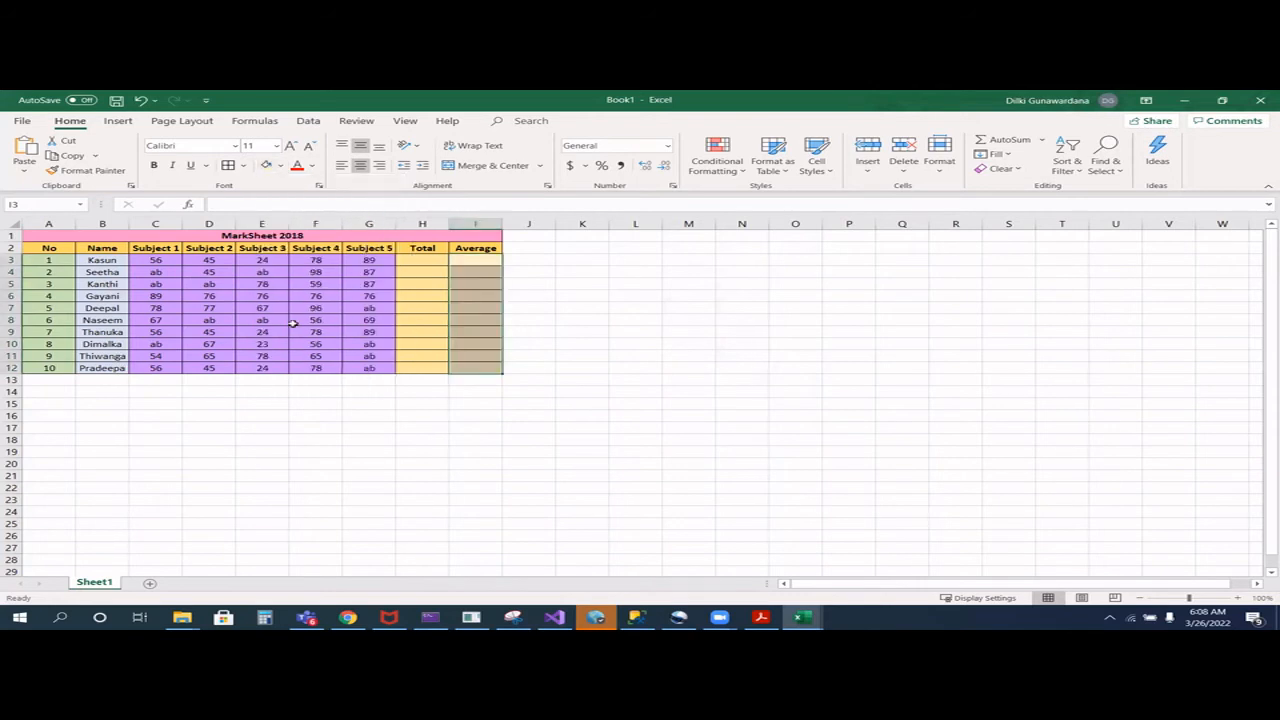
pyautogui.click(406, 260)
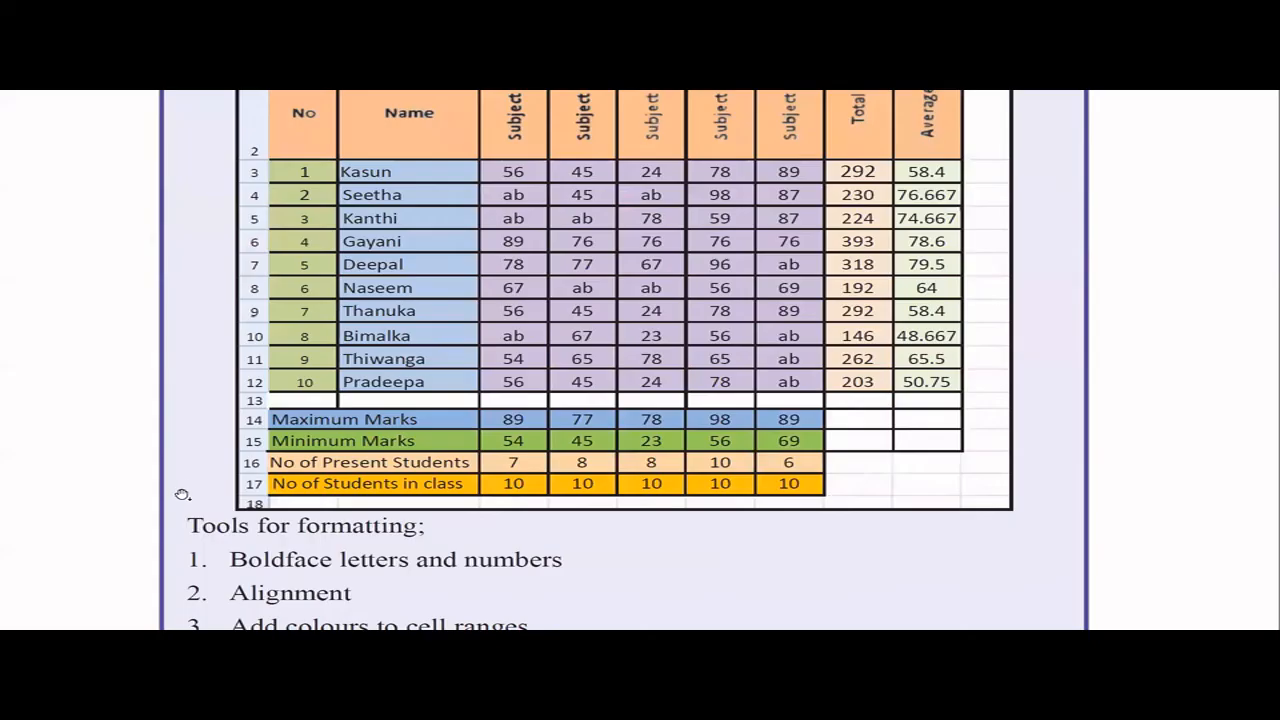
# - Switch to the activity document and review the list of formatting tools below the sample mark sheet
pyautogui.scroll(-1, 195, 490)
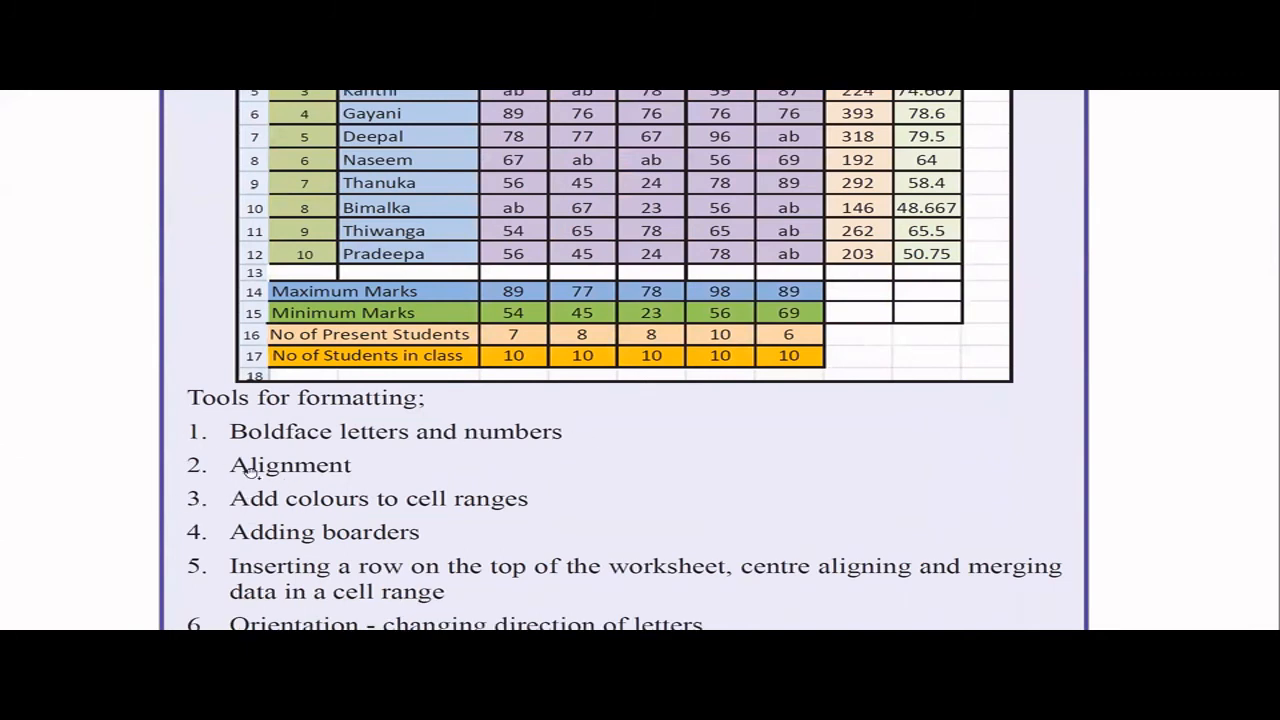
pyautogui.scroll(-1, 326, 491)
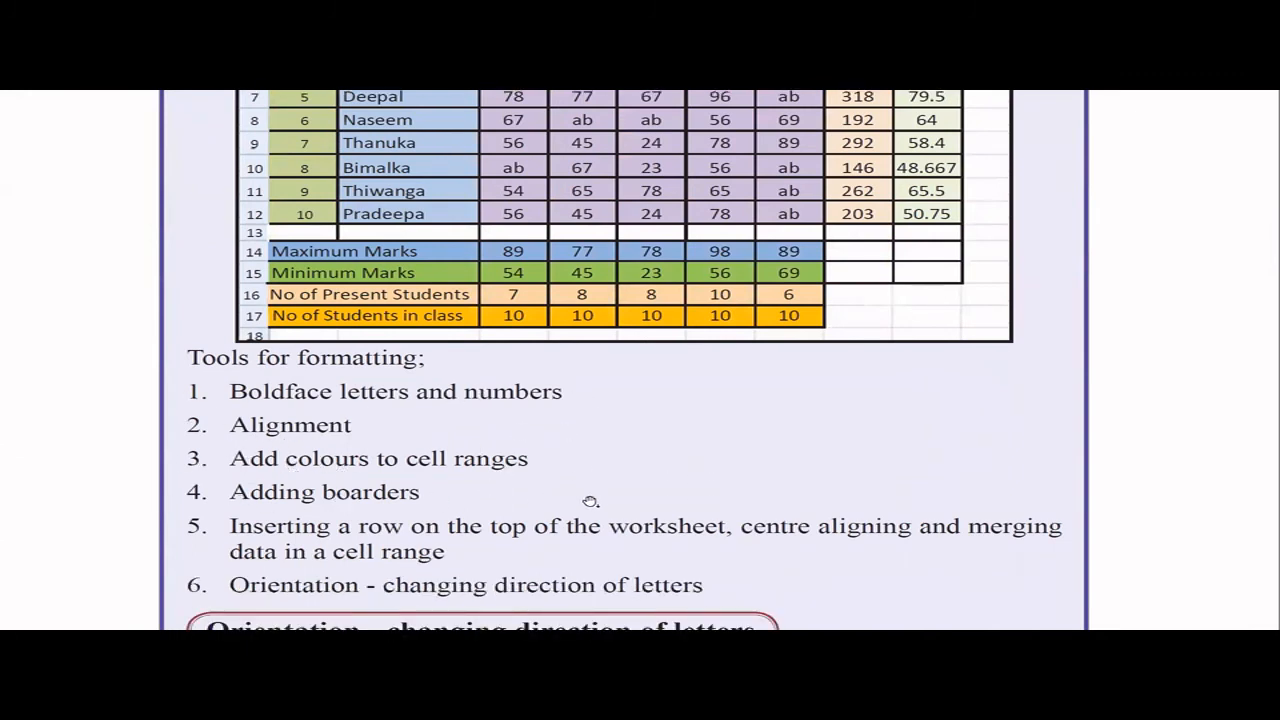
pyautogui.scroll(-1, 390, 525)
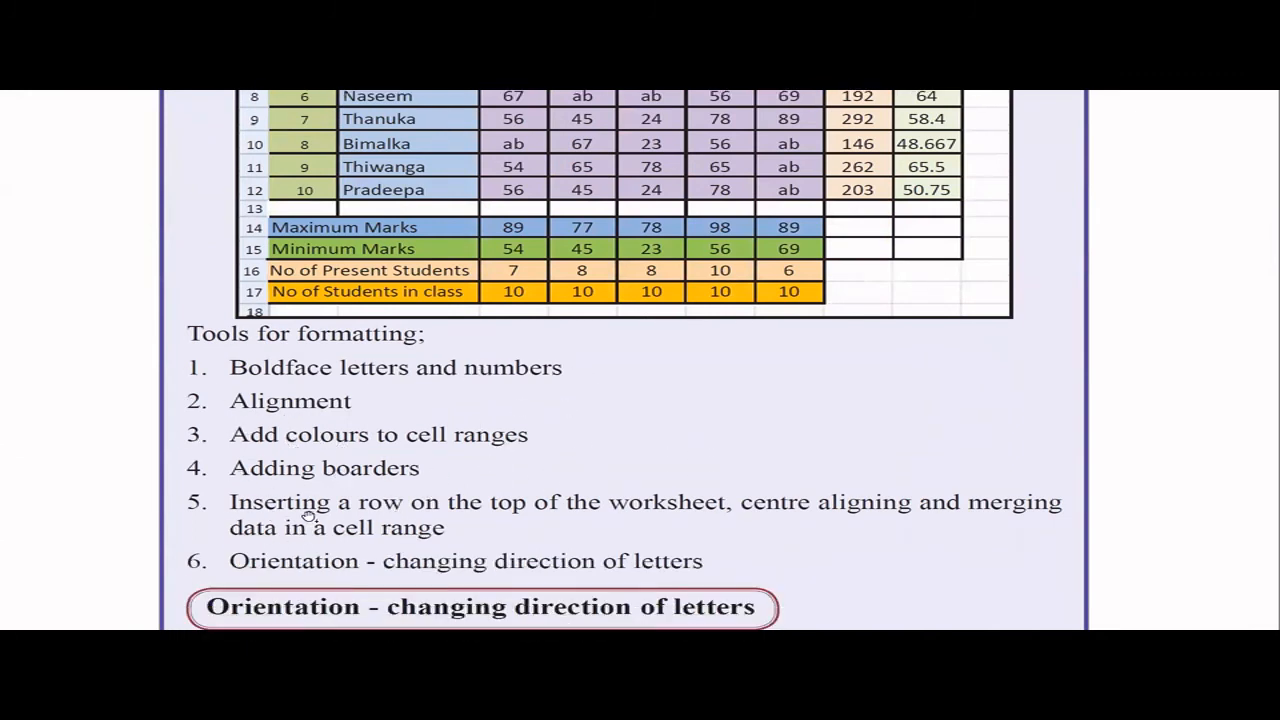
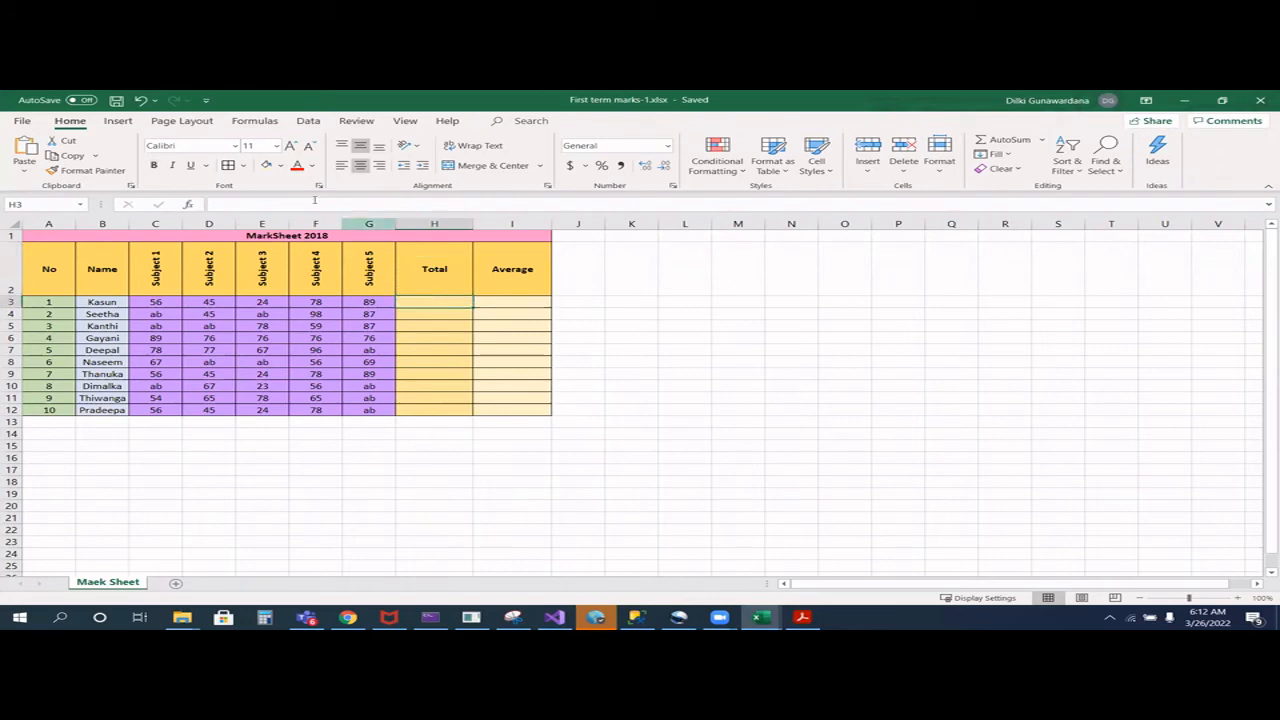
# - Calculate the first student's total in H3 with =sum(C3:G3) and copy the formula down to H12
pyautogui.click(270, 204)
pyautogui.write('=')
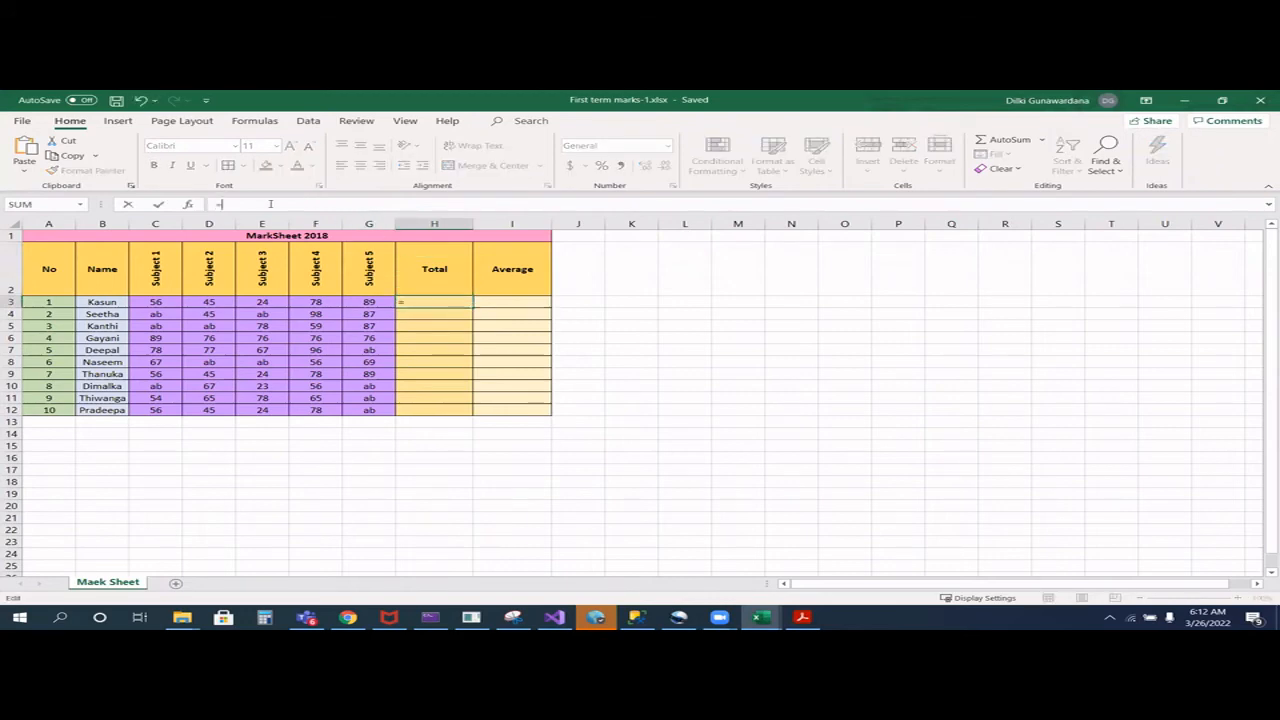
pyautogui.write('sum')
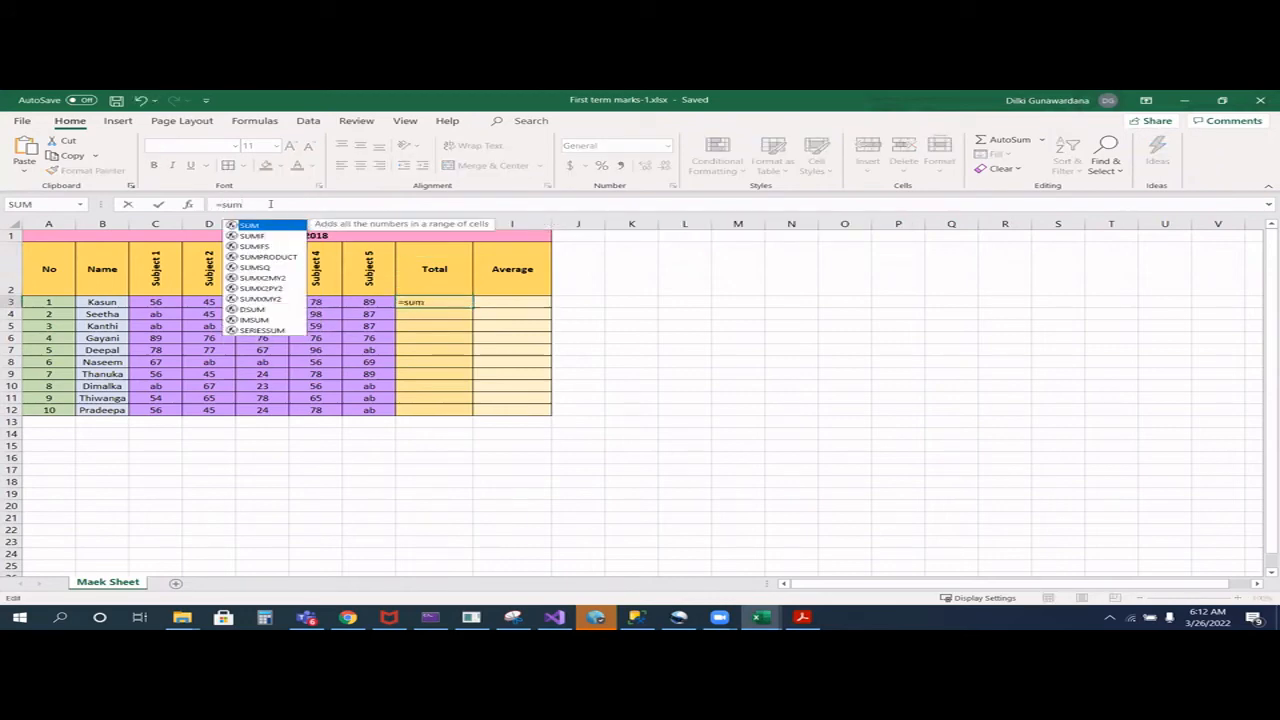
pyautogui.write('(')
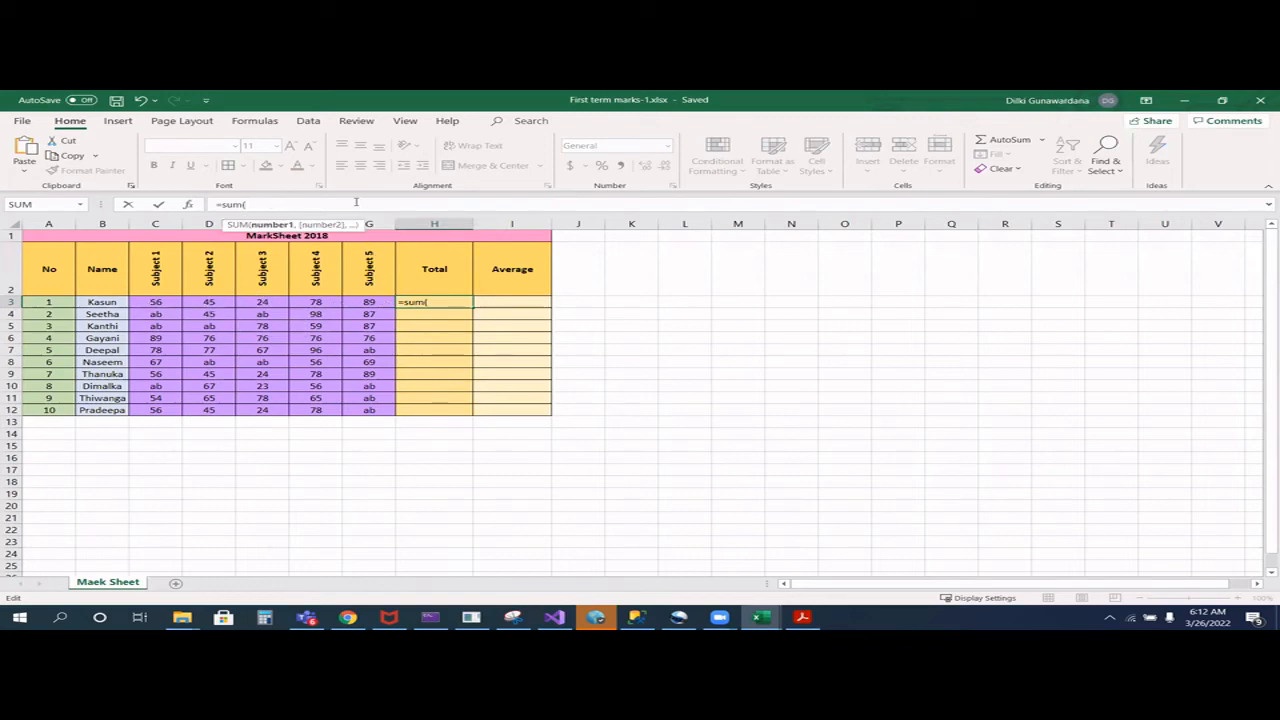
pyautogui.write('C')
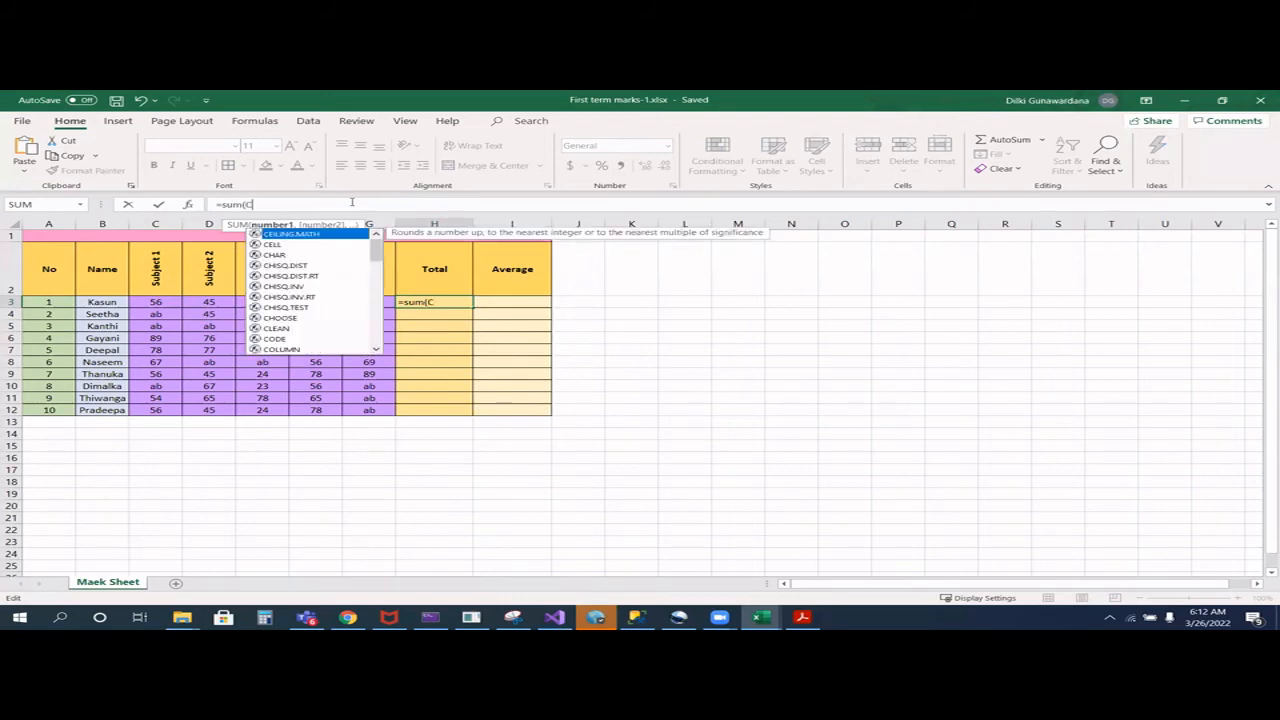
pyautogui.write('3:G3)')
pyautogui.press('Return')
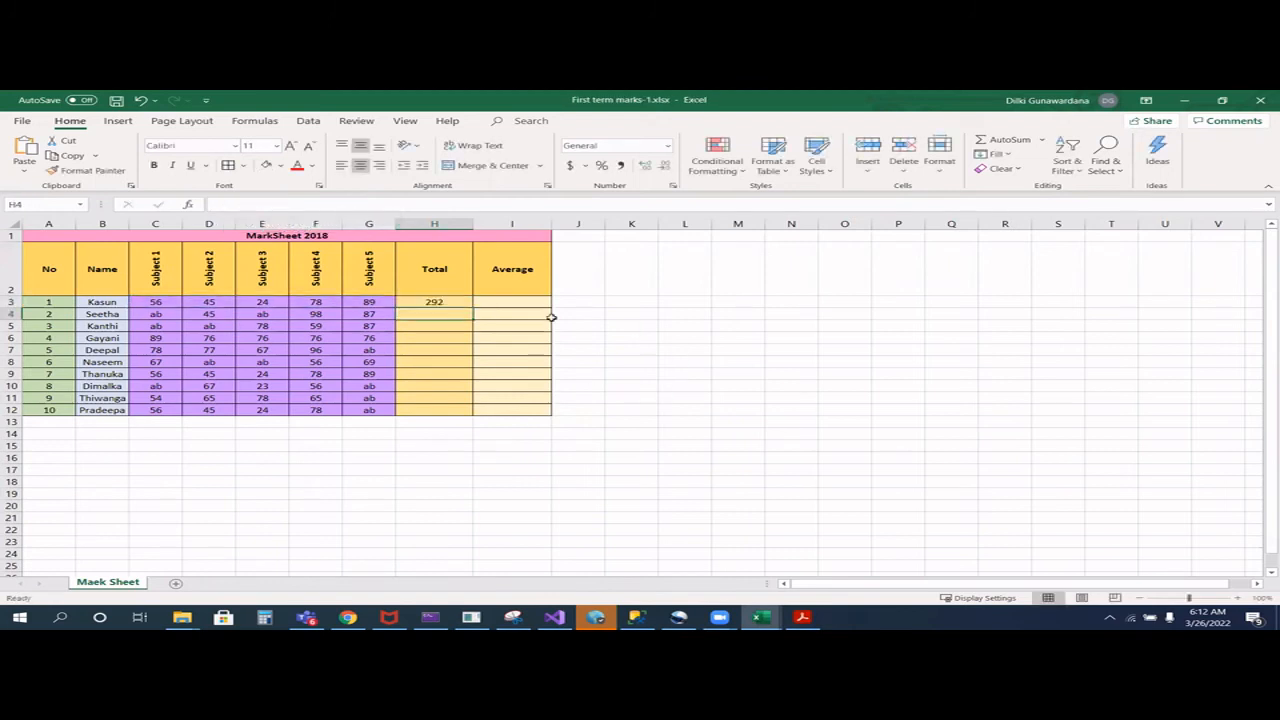
pyautogui.click(425, 300)
pyautogui.moveTo(472, 307); pyautogui.dragTo(474, 414)
# - Calculate the first student's average in I3 with =average(C3:G3)
pyautogui.click(519, 301)
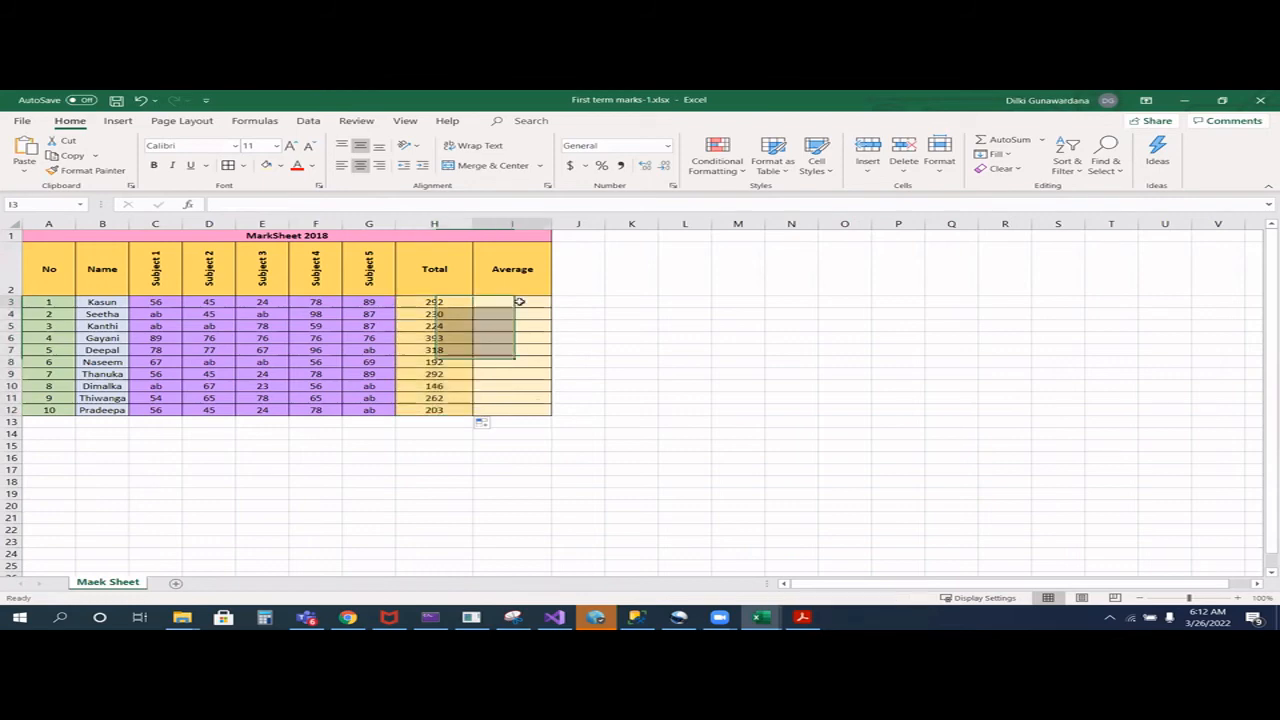
pyautogui.click(317, 201)
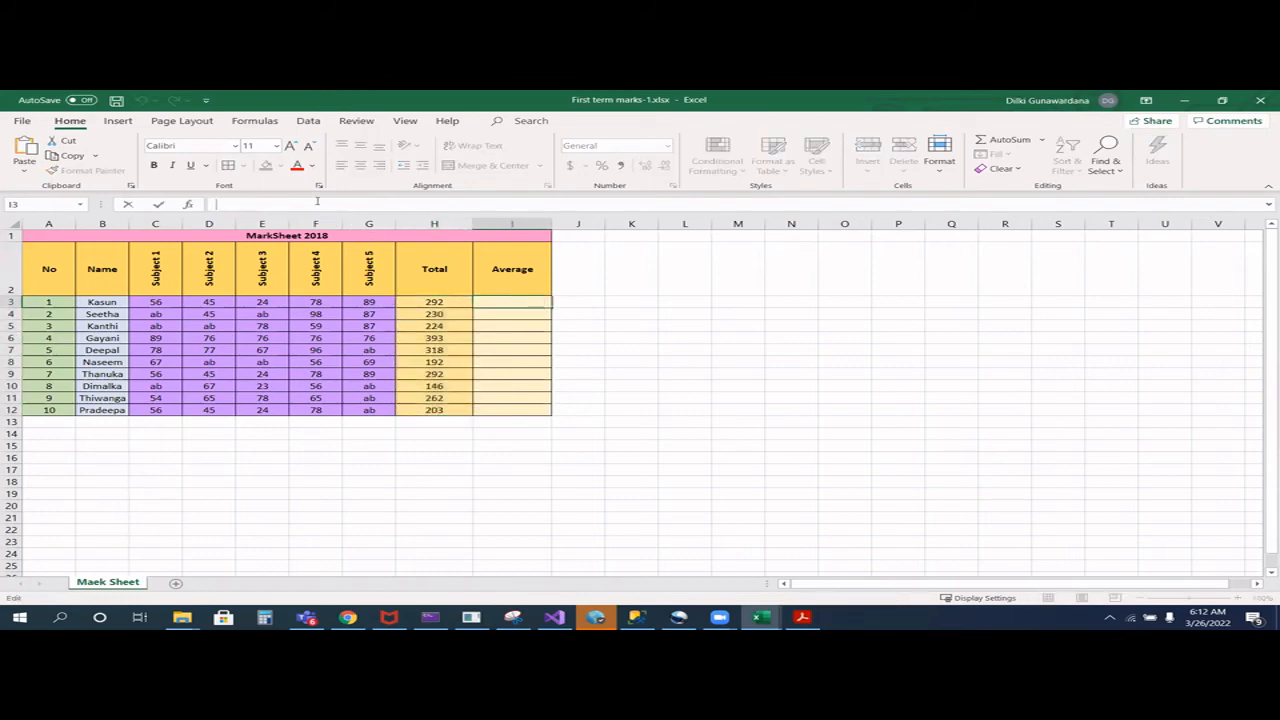
pyautogui.write('=avera')
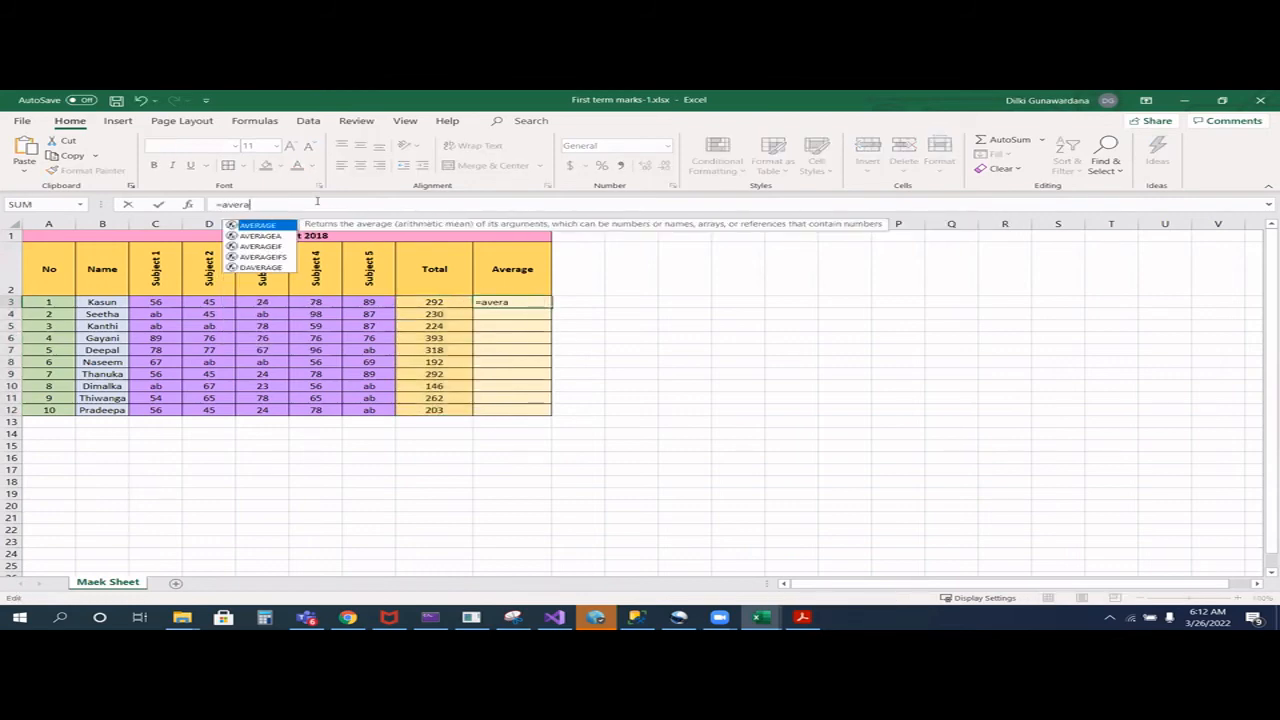
pyautogui.write('ge(')
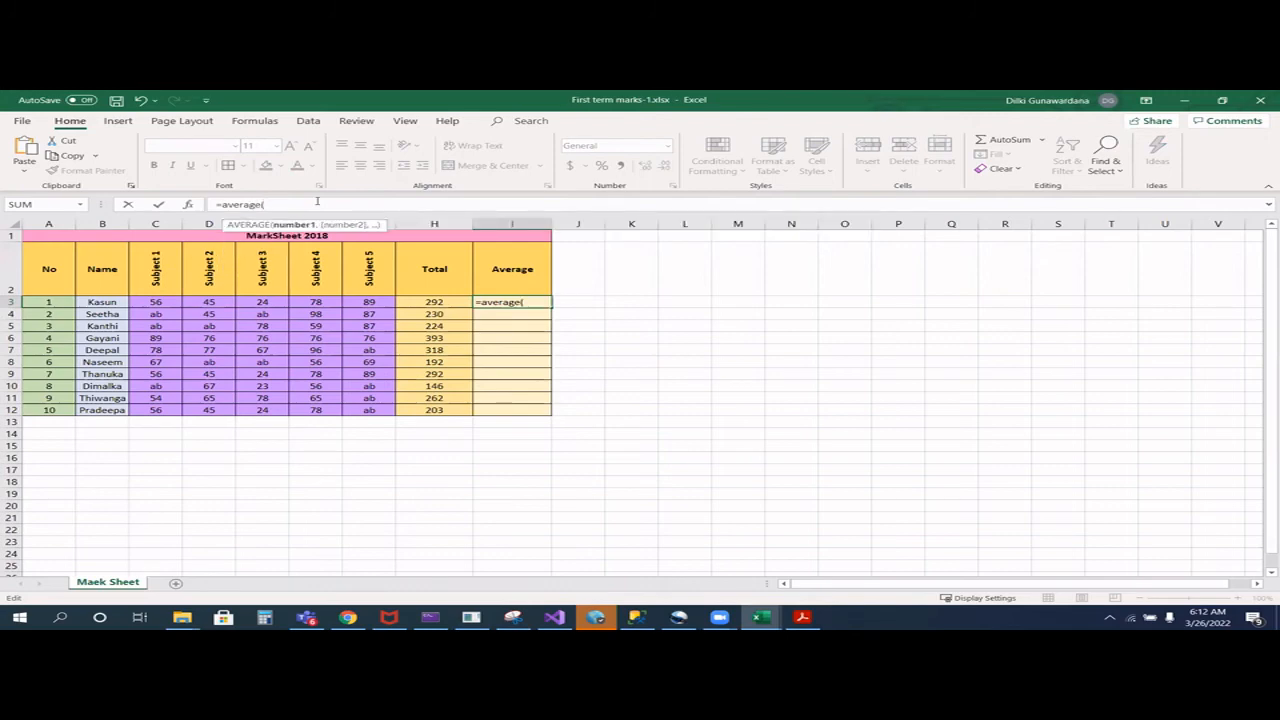
pyautogui.write('C3:G3)')
pyautogui.press('Return')
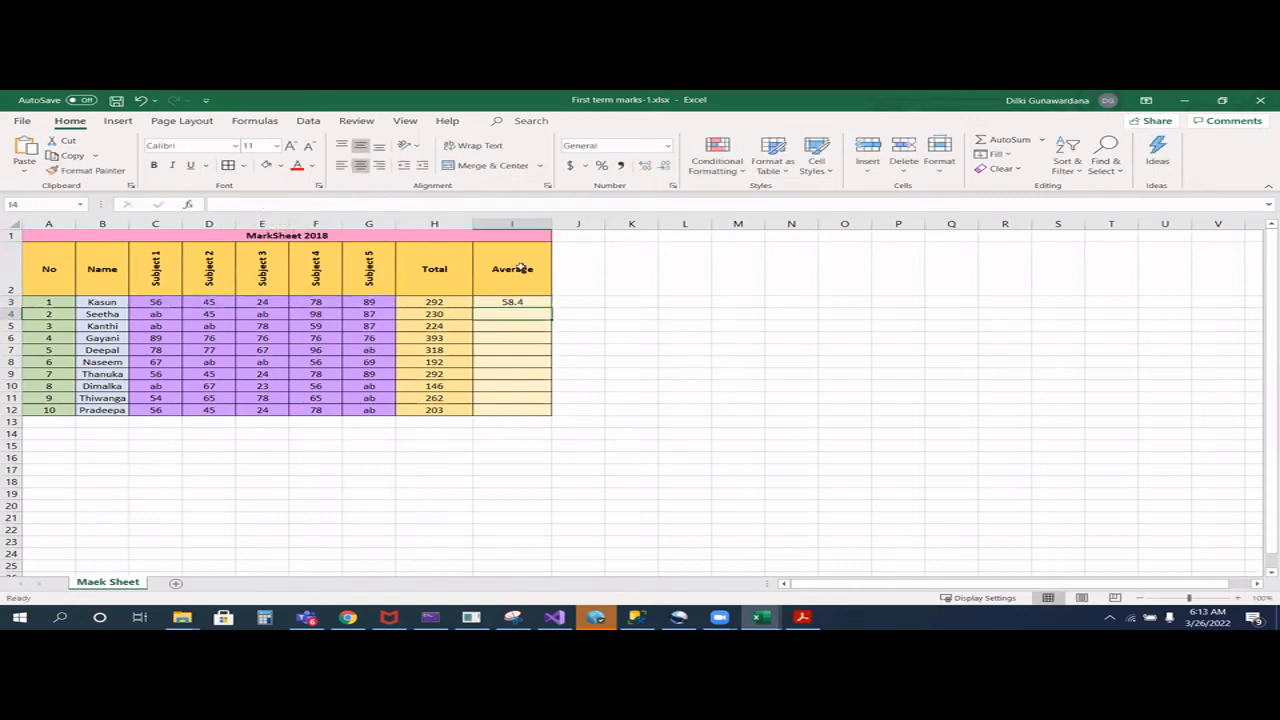
# - Copy the average formula from I3 down to I12 and apply the Number format to the averages
pyautogui.click(521, 301)
pyautogui.moveTo(548, 308); pyautogui.dragTo(536, 412)
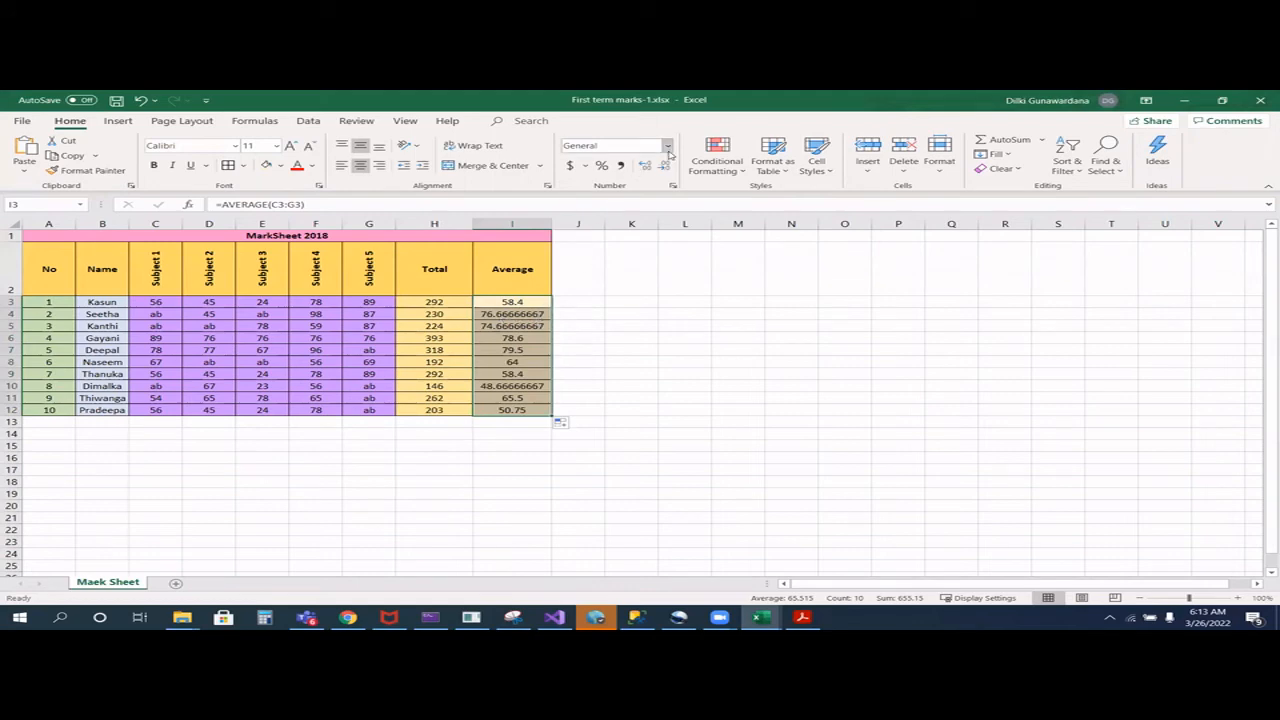
pyautogui.click(667, 147)
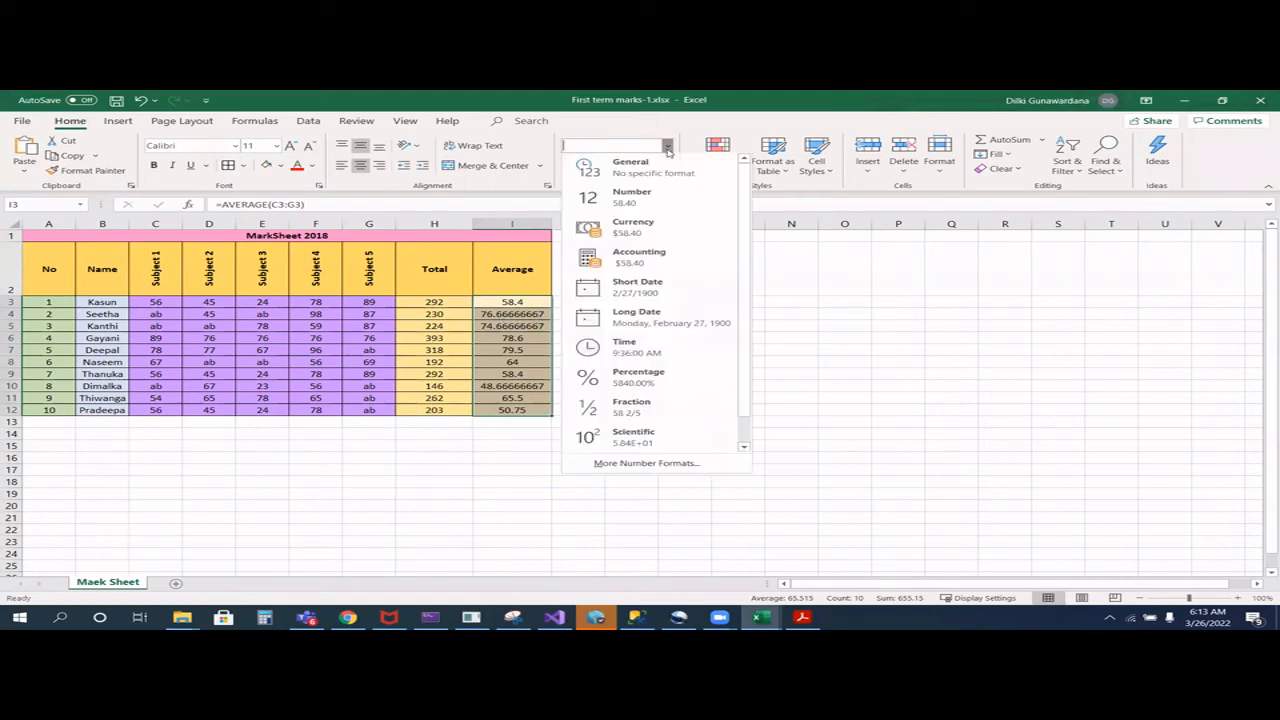
pyautogui.click(664, 203)
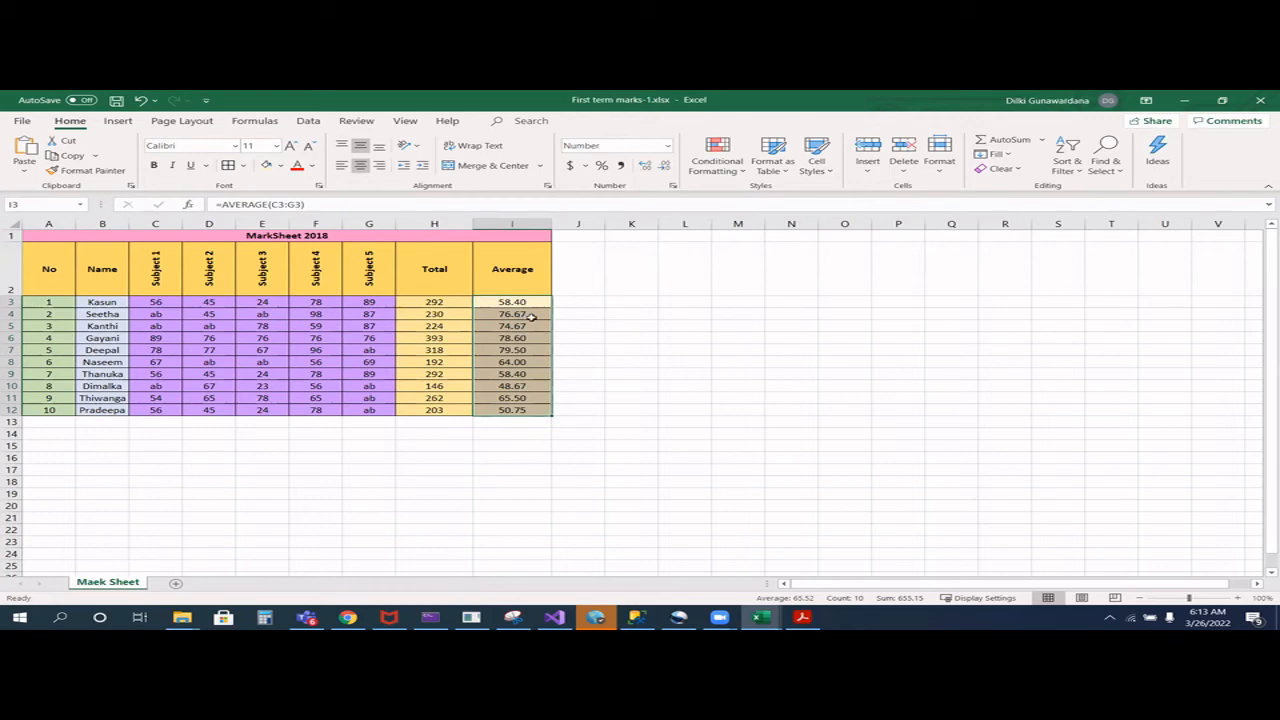
# - Enter the summary labels "Maximum marks" in A14 and "Minimum marks" in A15
pyautogui.click(50, 439)
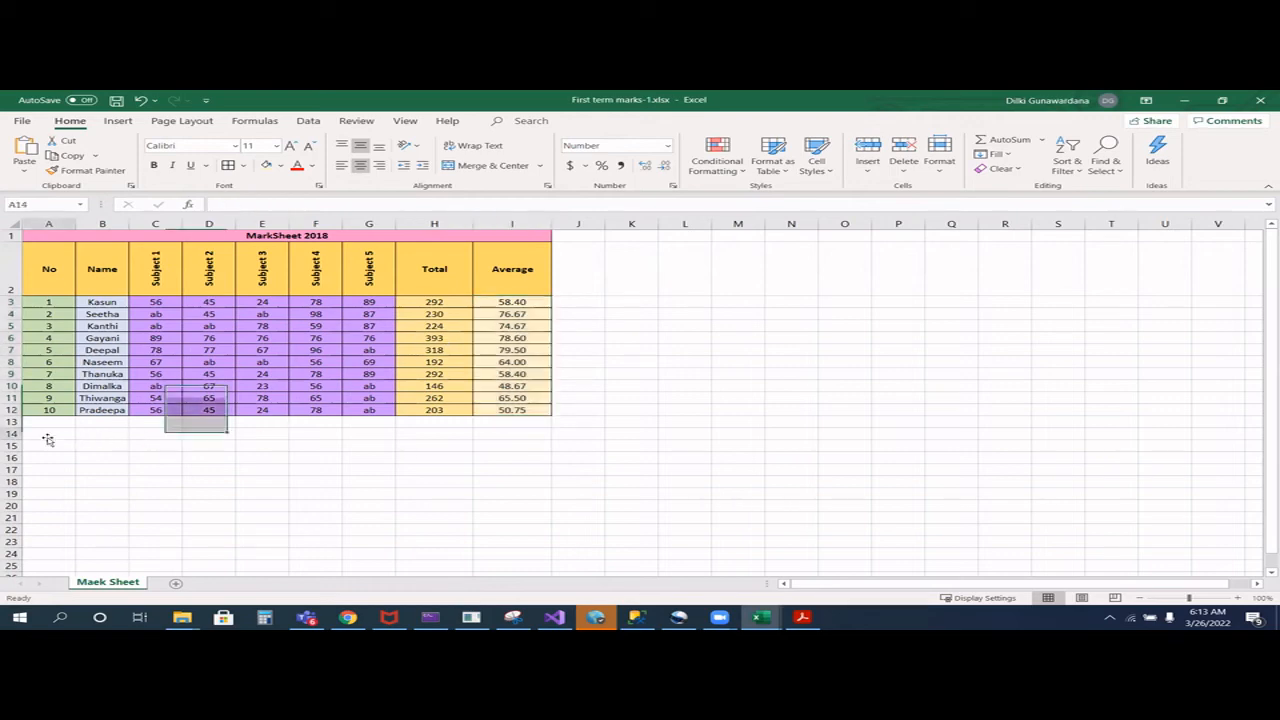
pyautogui.write('Maximum marks')
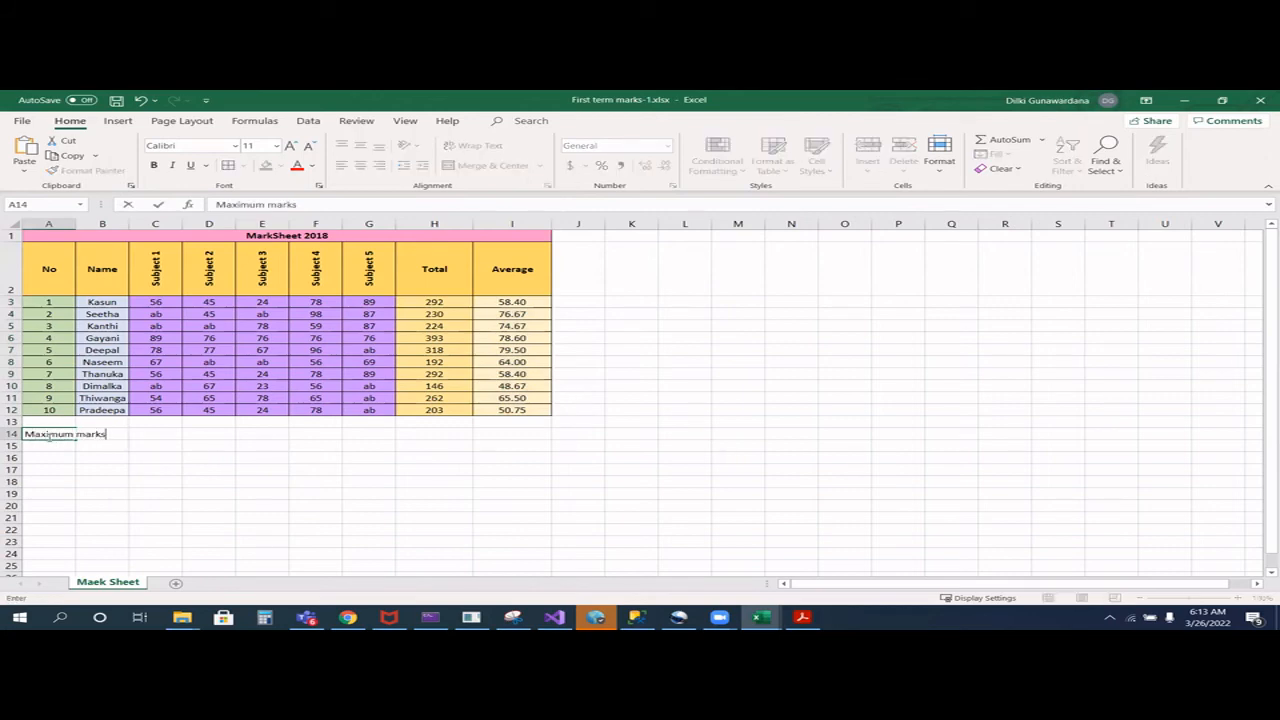
pyautogui.press('Return')
pyautogui.write('Minimum ma')
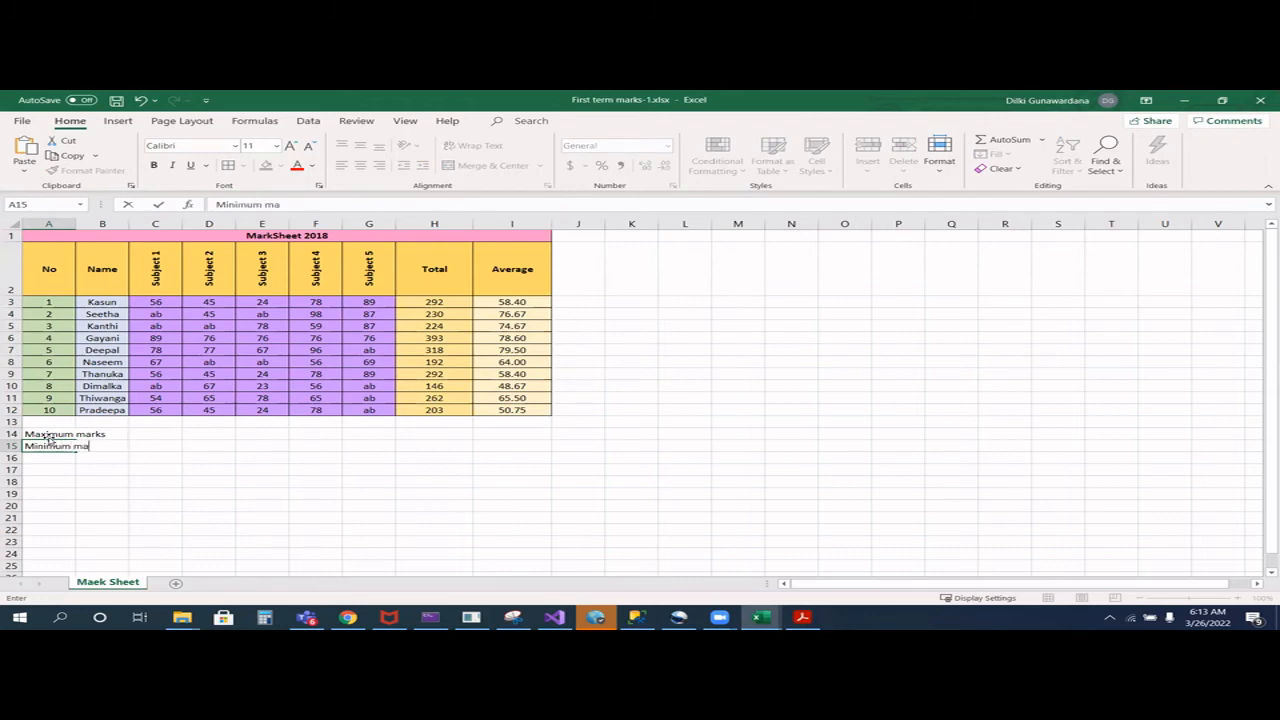
pyautogui.write('rks')
pyautogui.press('Return')
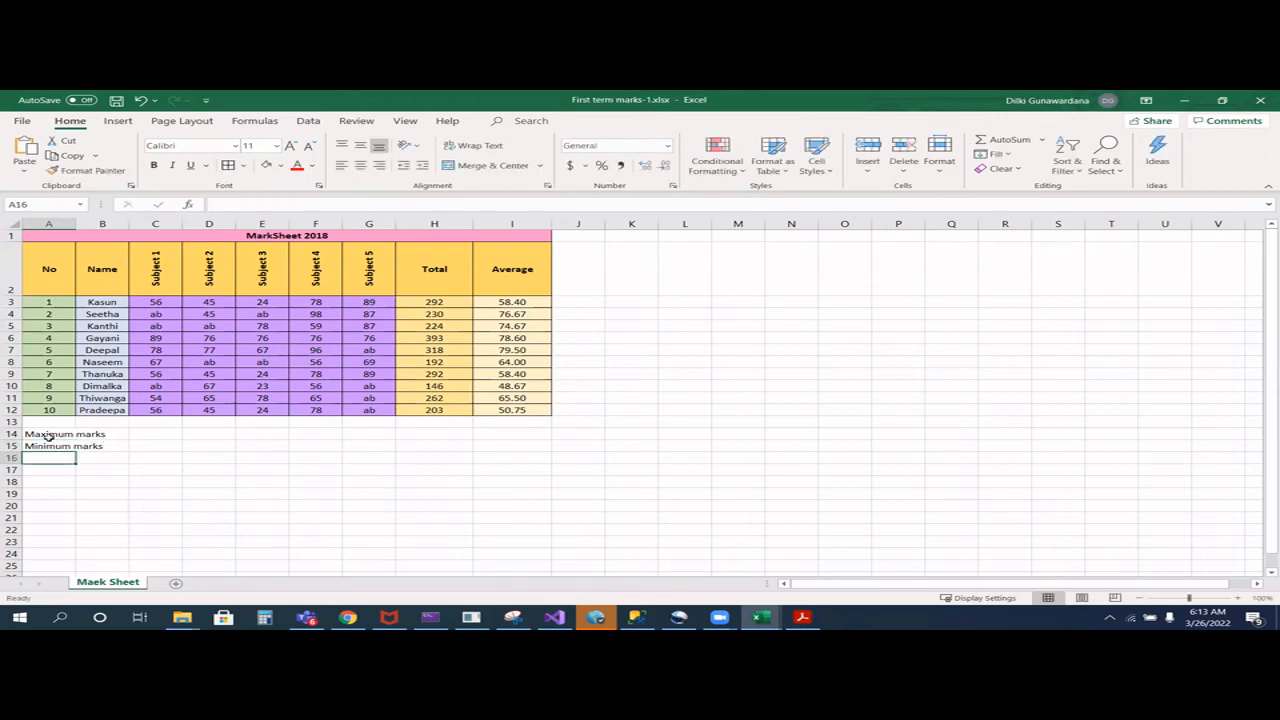
# - Enter "No of presnet students" in A16 and "No of students in class" in A17, and widen column B
pyautogui.write('No of presnet students')
pyautogui.press('Return')
pyautogui.write('No of ')
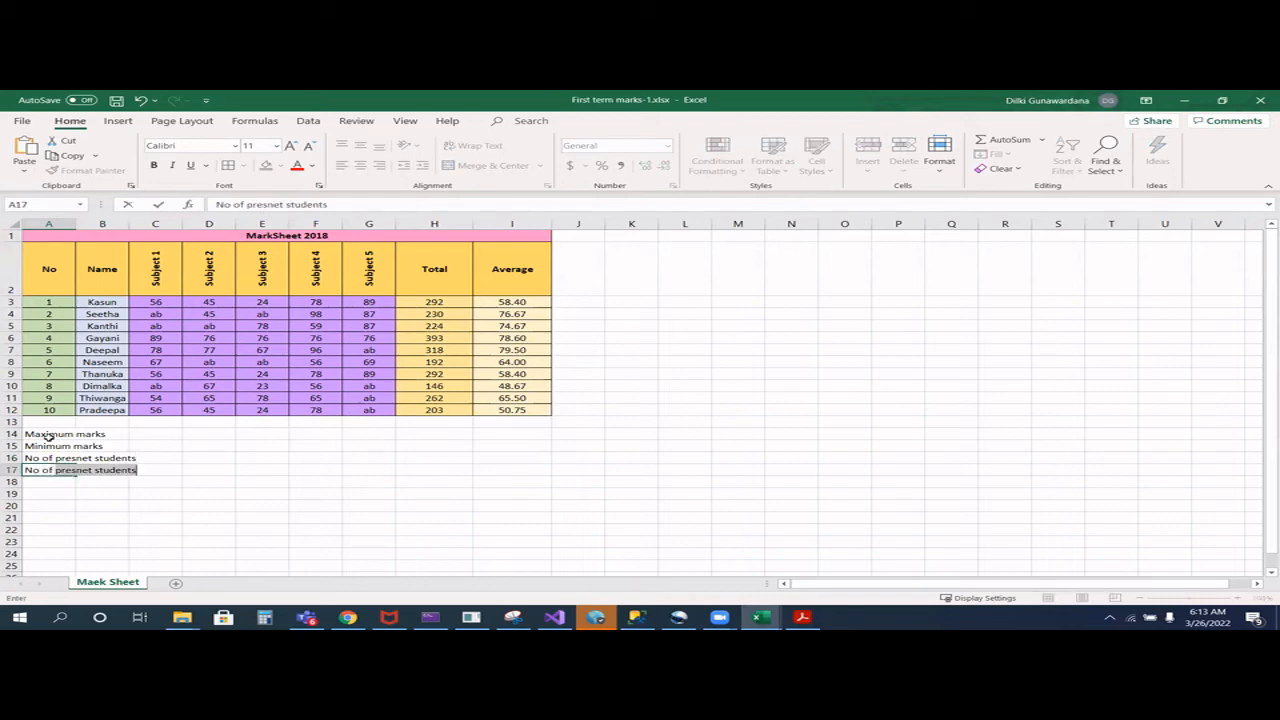
pyautogui.write('stude')
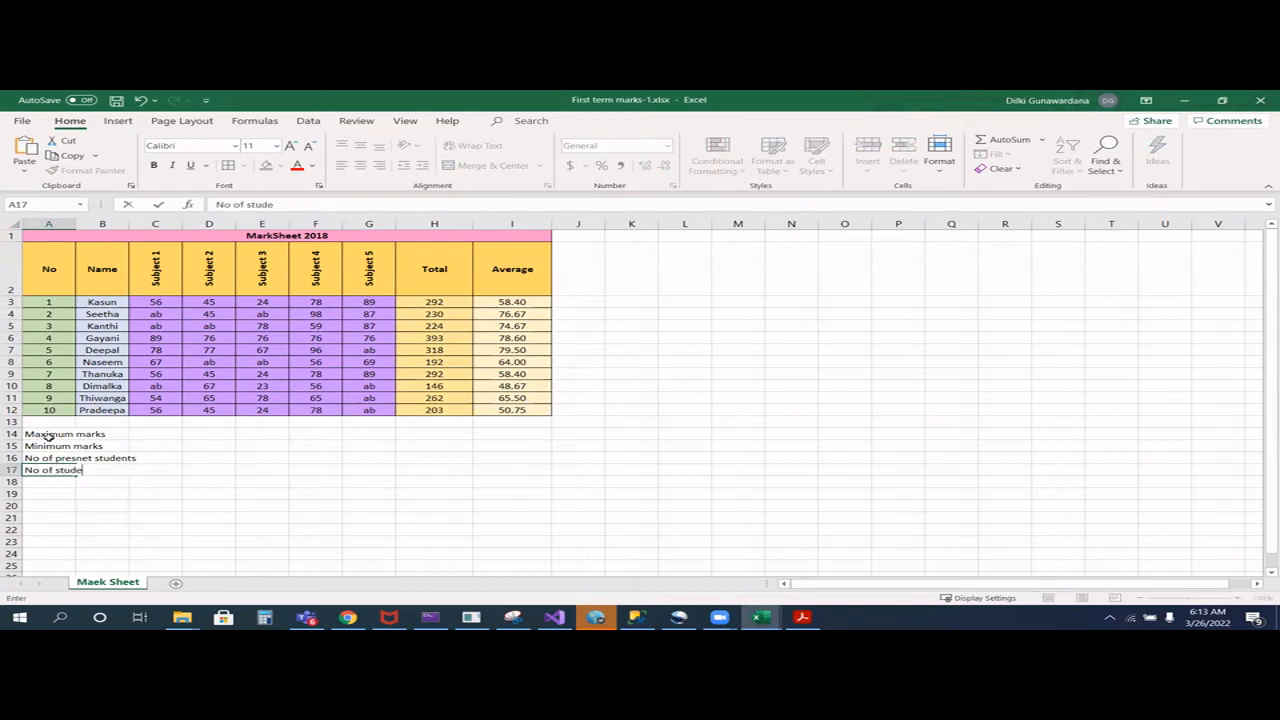
pyautogui.write('nts in class')
pyautogui.click(108, 433)
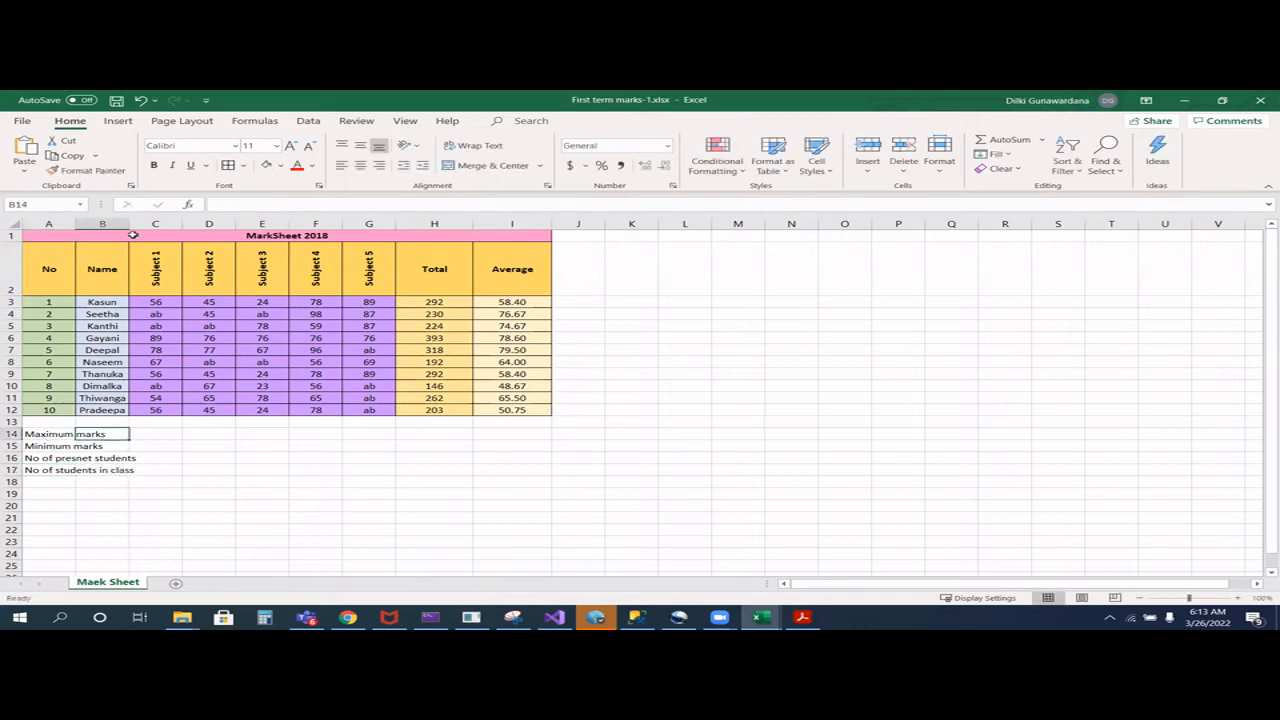
pyautogui.moveTo(130, 223); pyautogui.dragTo(166, 226)
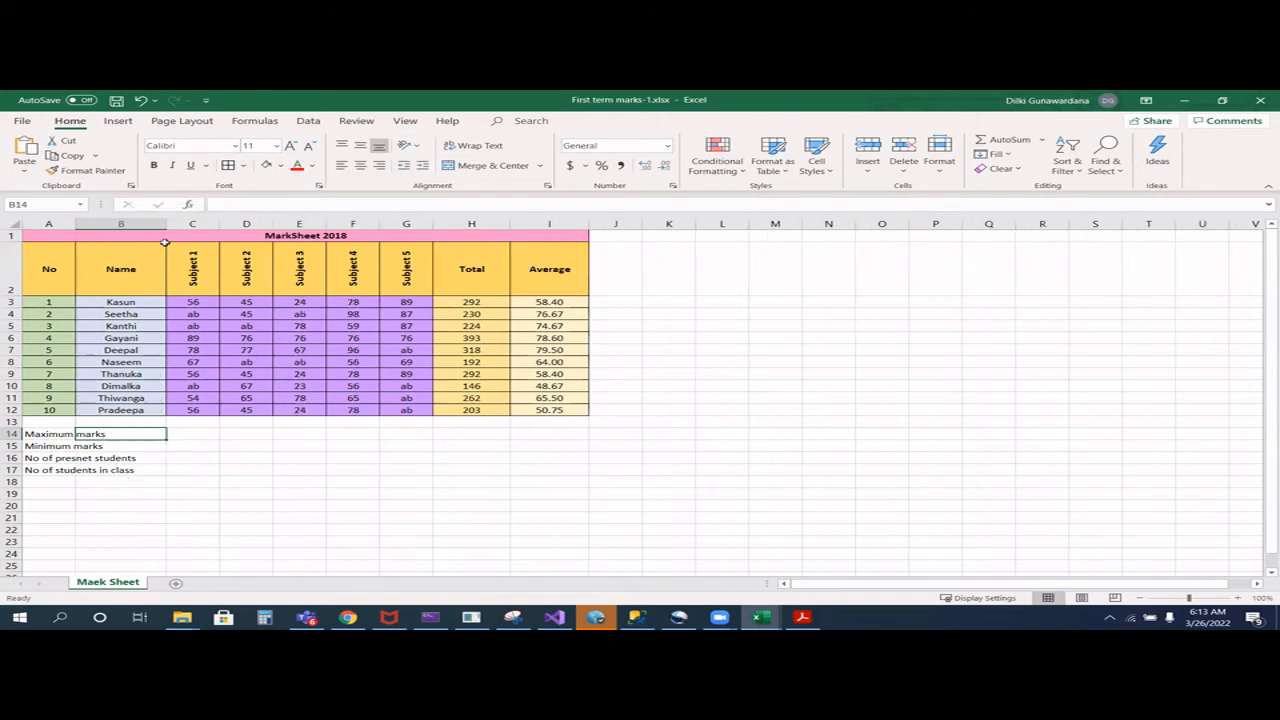
pyautogui.doubleClick(40, 433)
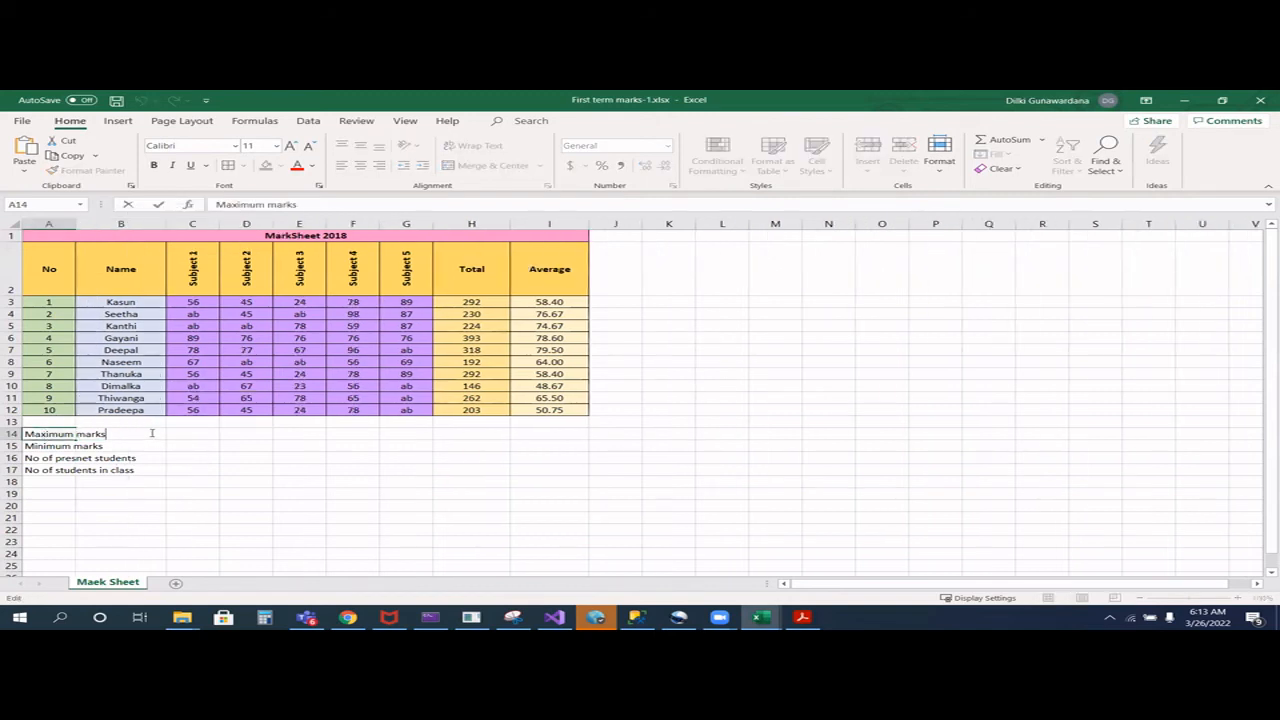
pyautogui.moveTo(155, 433); pyautogui.dragTo(20, 434)
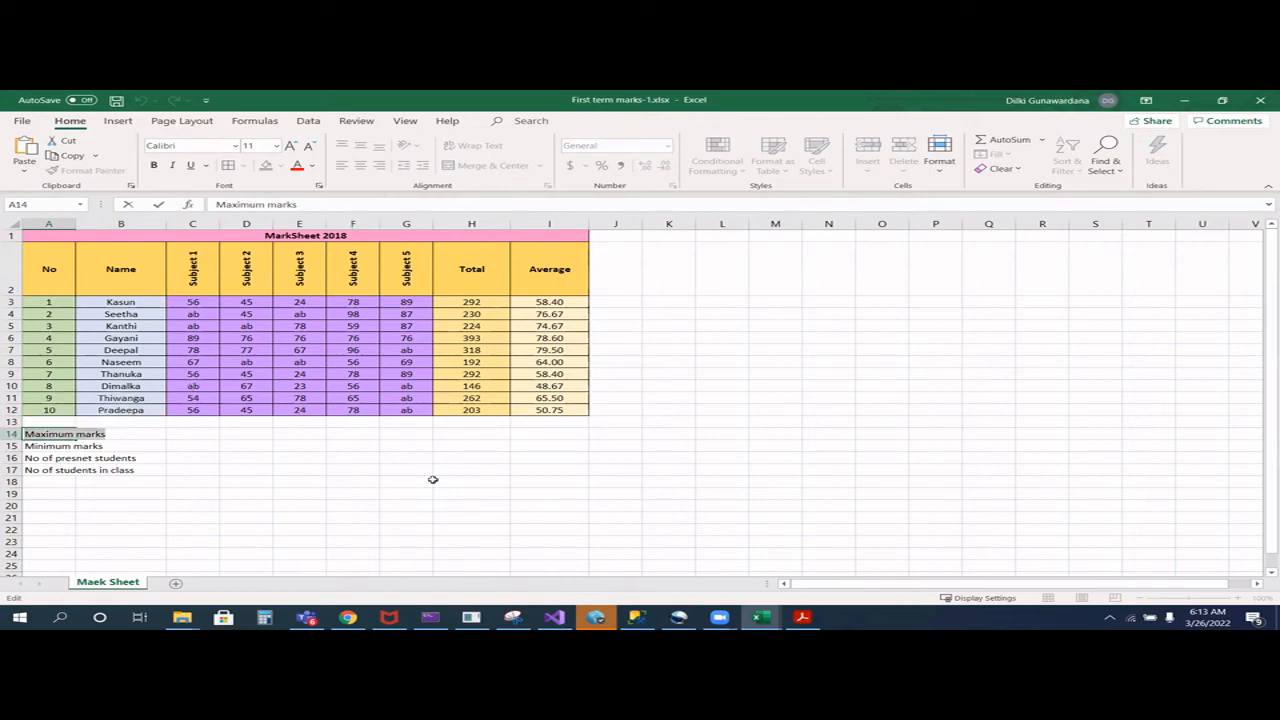
pyautogui.click(370, 493)
# - Merge and center columns A and B separately in each of the four summary label rows, 14 to 17
pyautogui.moveTo(72, 434); pyautogui.dragTo(140, 434)
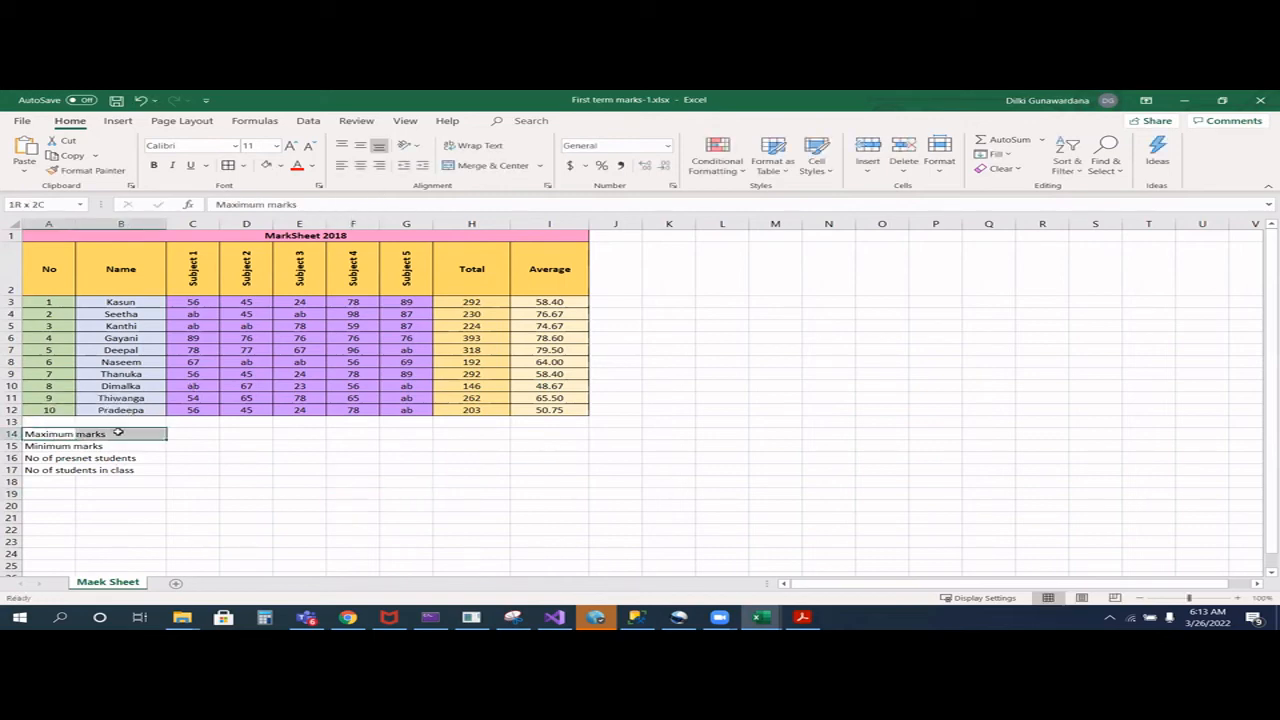
pyautogui.click(480, 165)
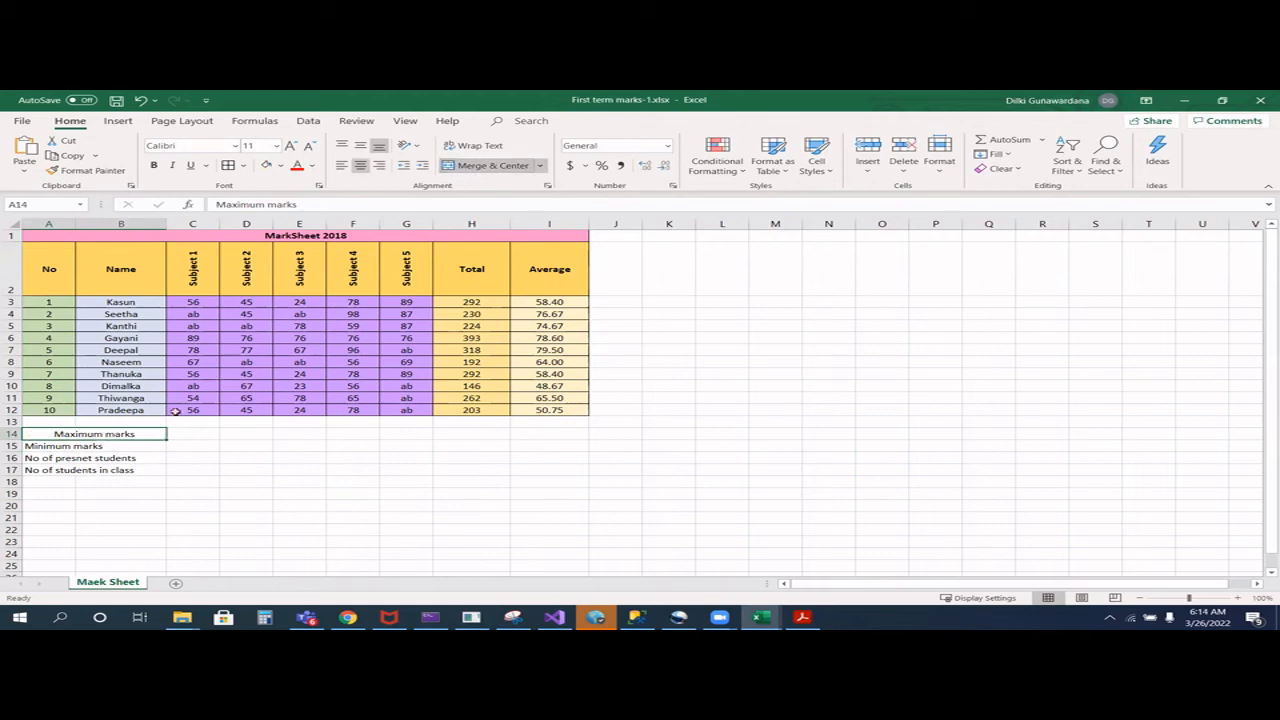
pyautogui.click(100, 446)
pyautogui.moveTo(34, 446); pyautogui.dragTo(122, 448)
pyautogui.click(455, 167)
pyautogui.moveTo(45, 458); pyautogui.dragTo(135, 458)
pyautogui.click(508, 165)
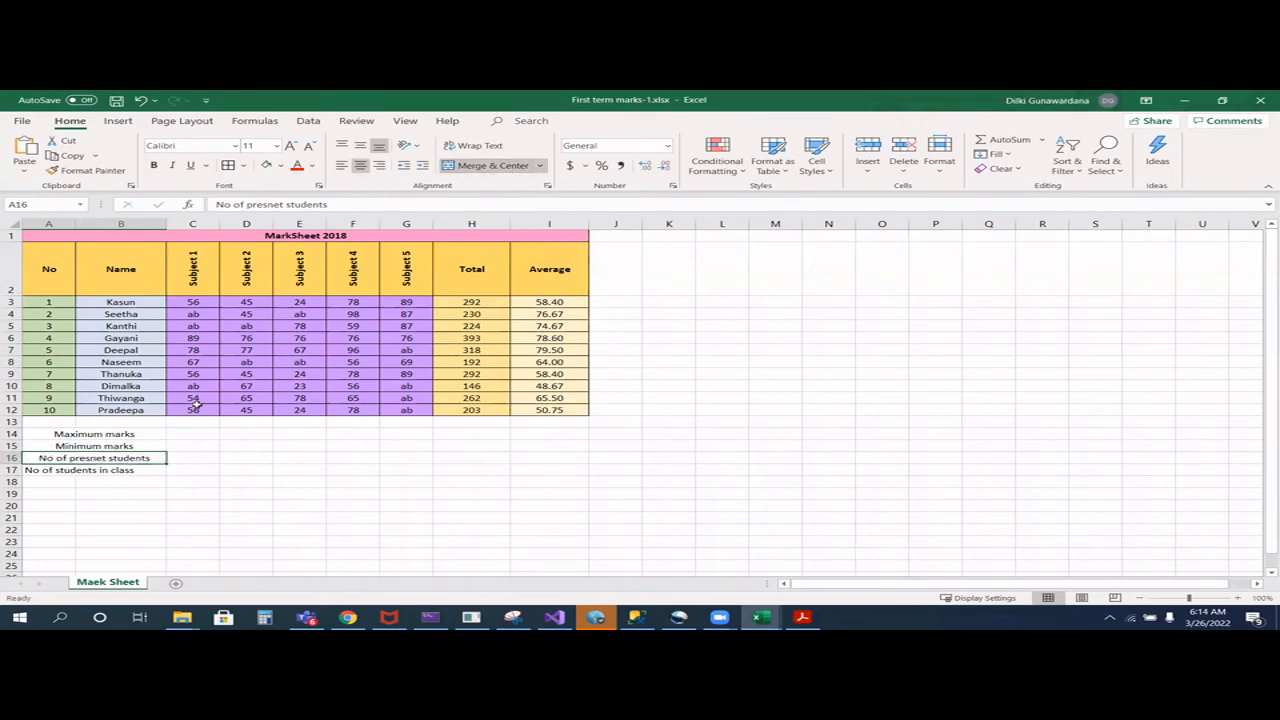
pyautogui.moveTo(32, 470); pyautogui.dragTo(150, 470)
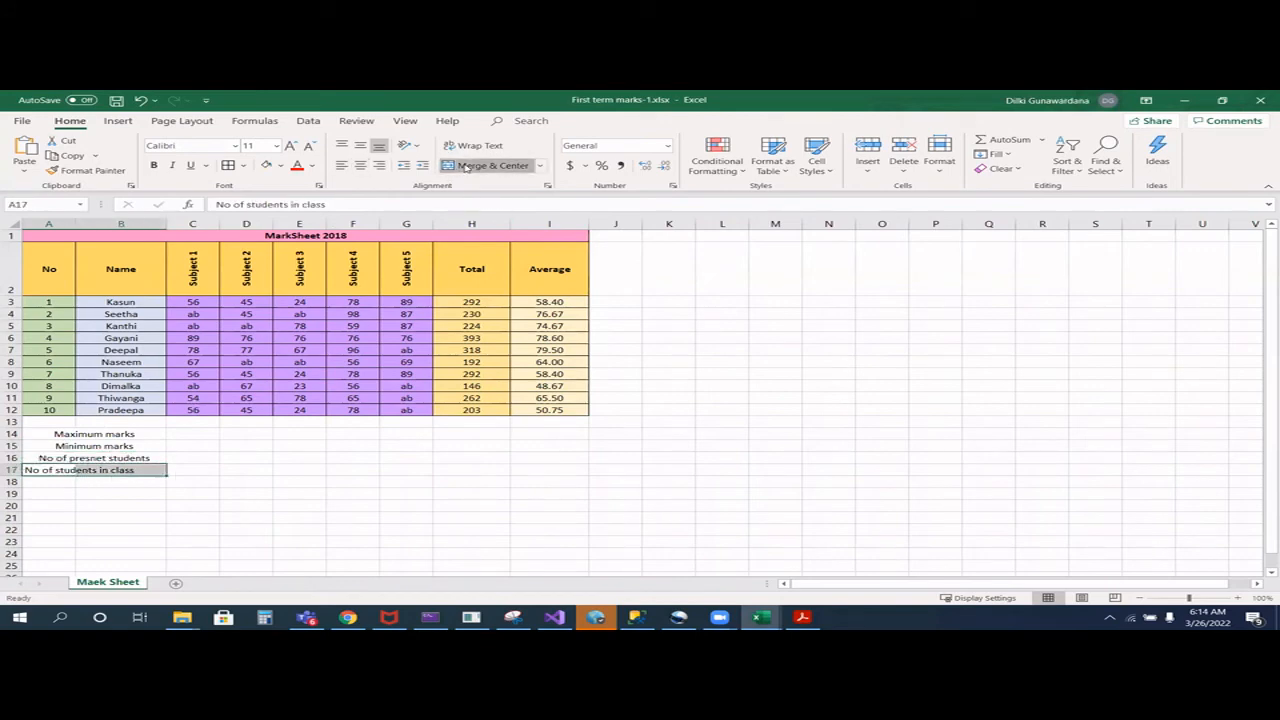
pyautogui.click(485, 165)
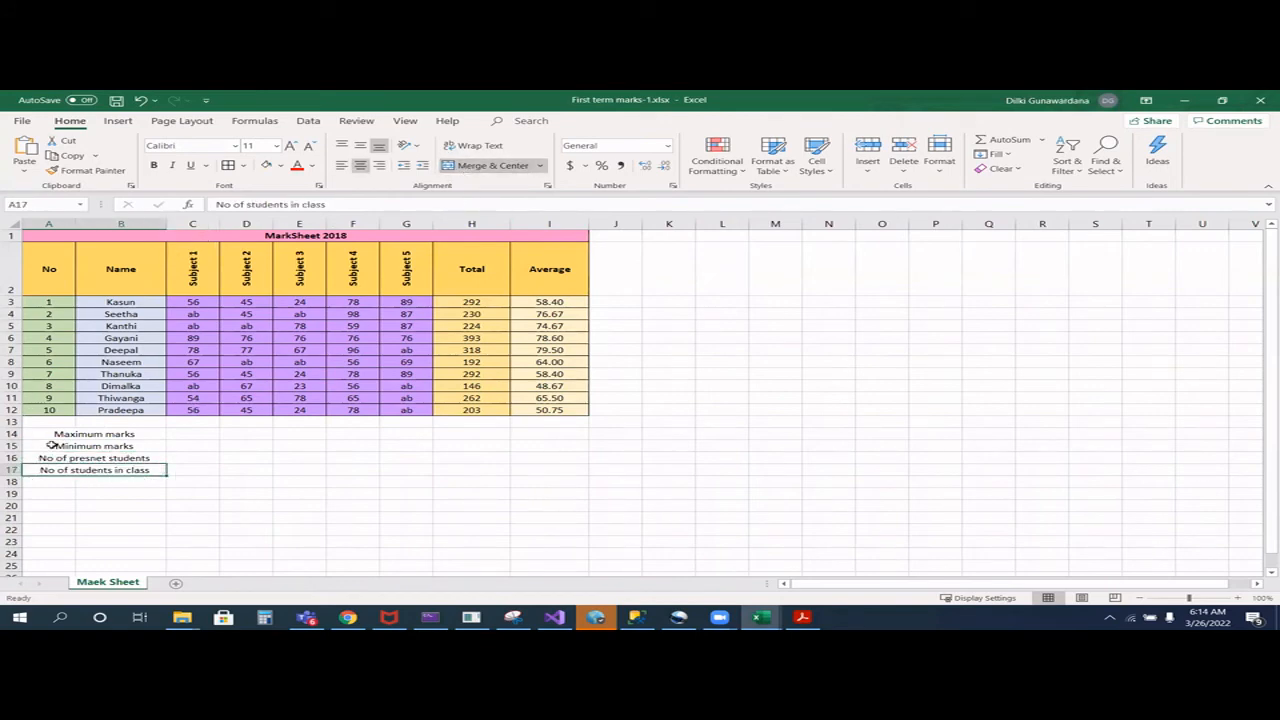
# - Left-align the merged summary labels in rows 14 to 17 and the student names in B3:B12
pyautogui.moveTo(40, 434); pyautogui.dragTo(42, 470)
pyautogui.click(340, 167)
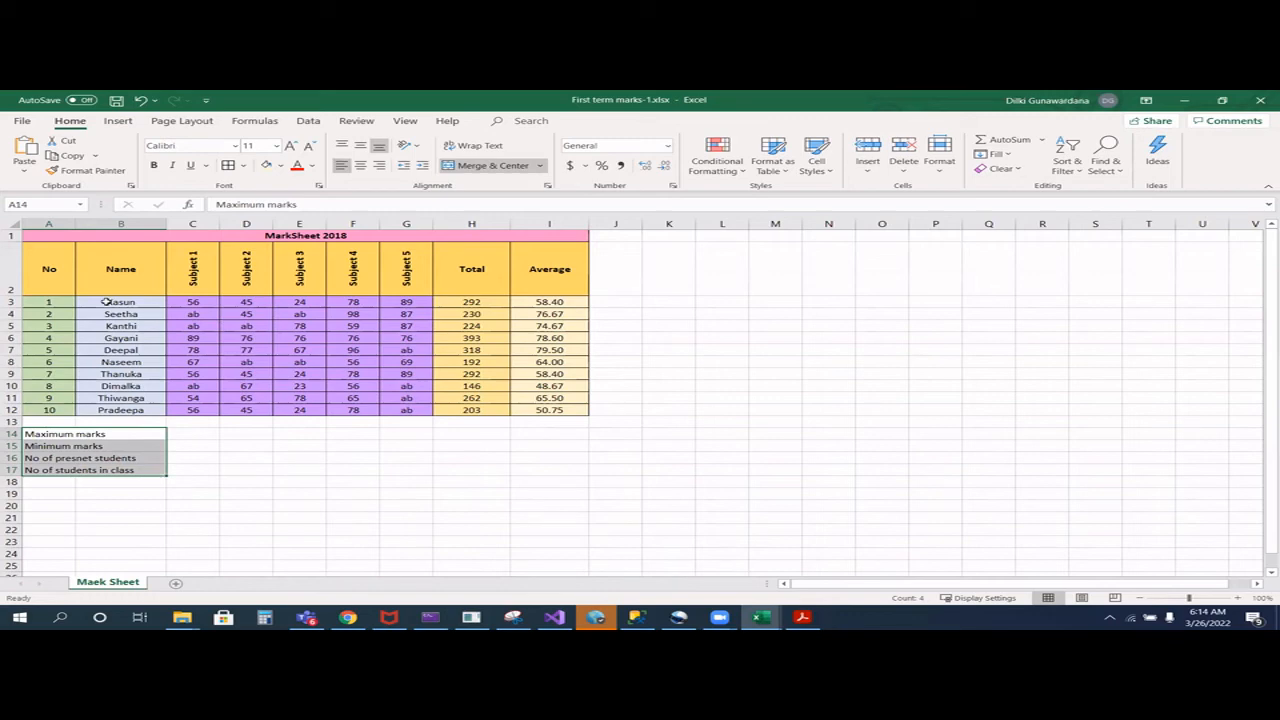
pyautogui.moveTo(106, 302); pyautogui.dragTo(120, 410)
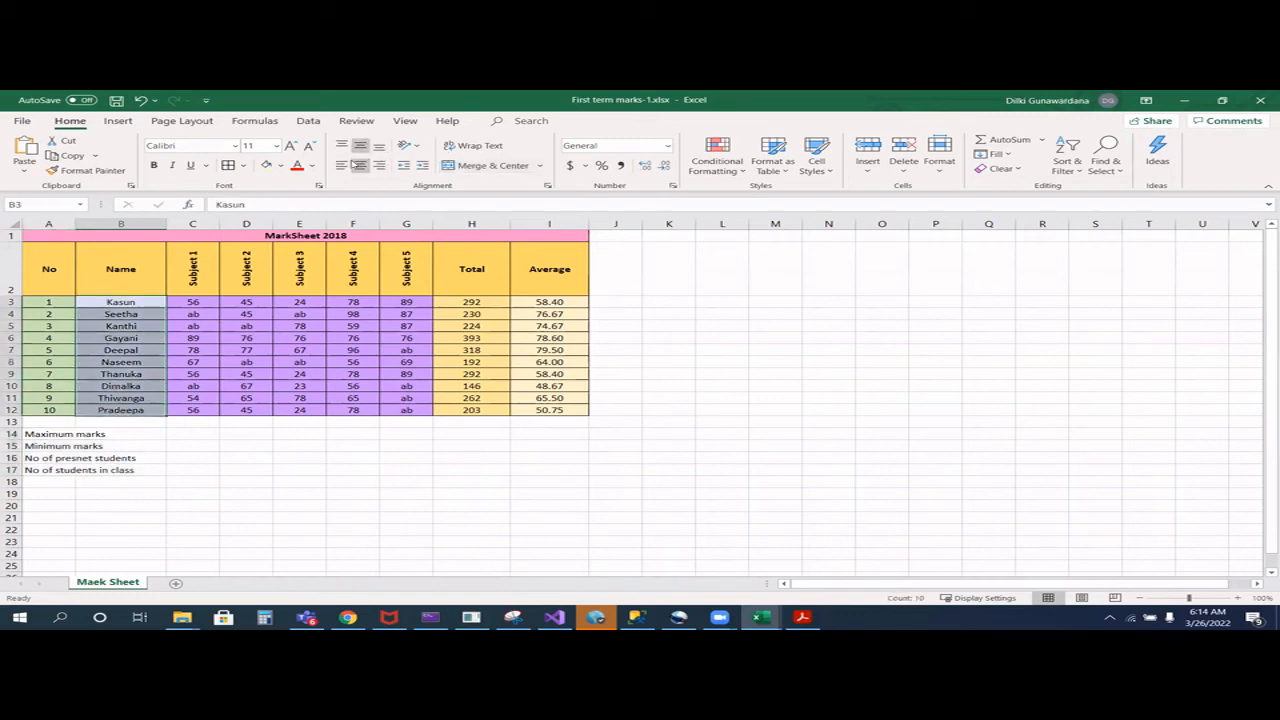
pyautogui.click(342, 168)
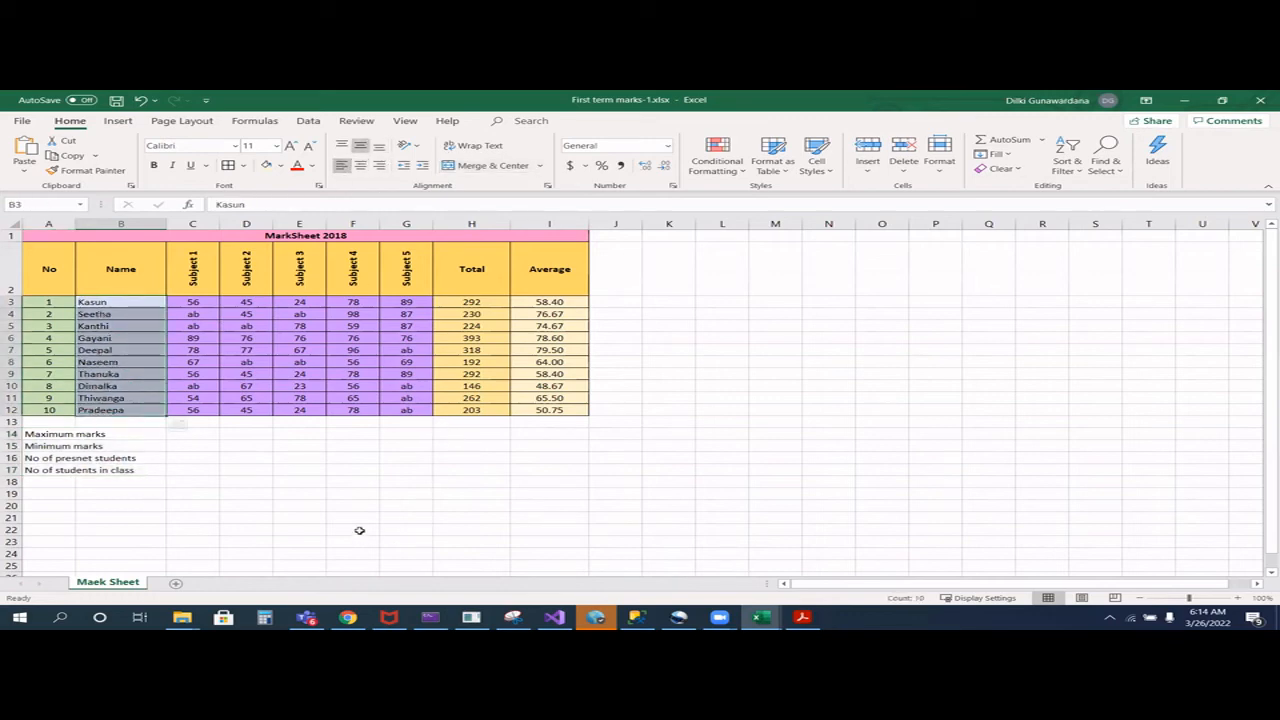
# - Enter =MAX(C3:C12) in C14 for the Subject 1 maximum and fill the formula across to G14
pyautogui.click(195, 435)
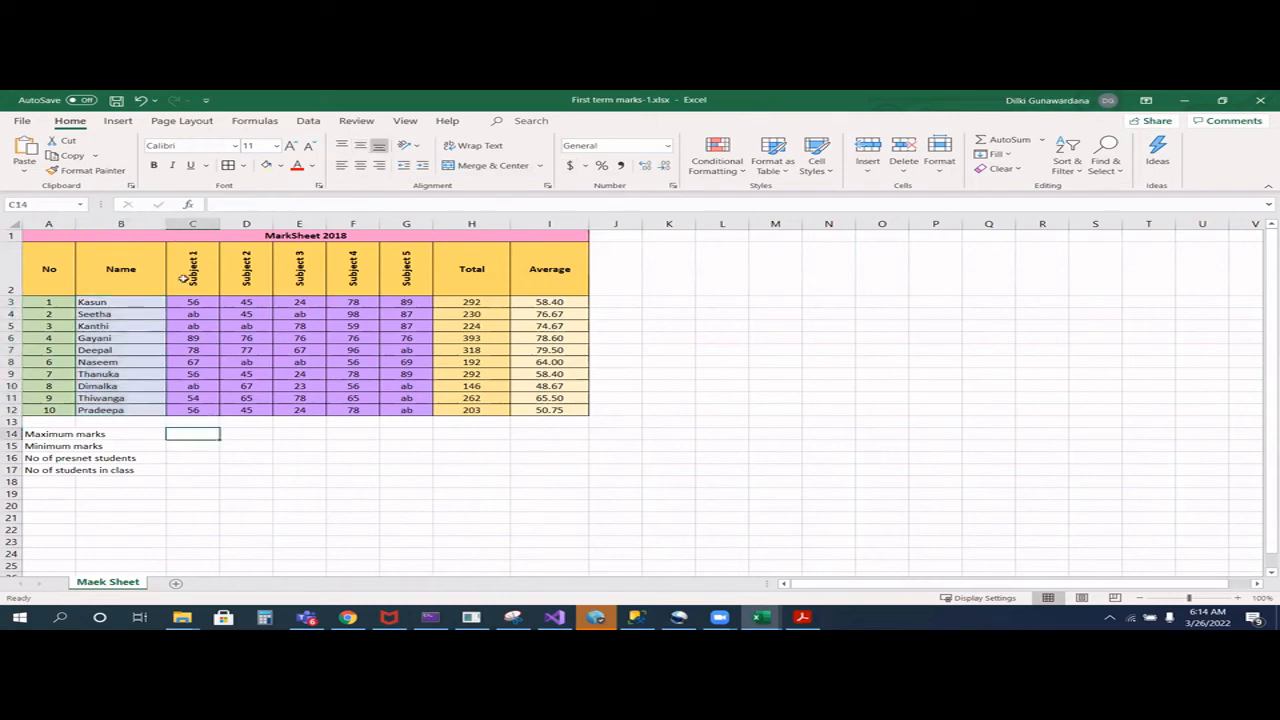
pyautogui.click(236, 204)
pyautogui.write('=max(')
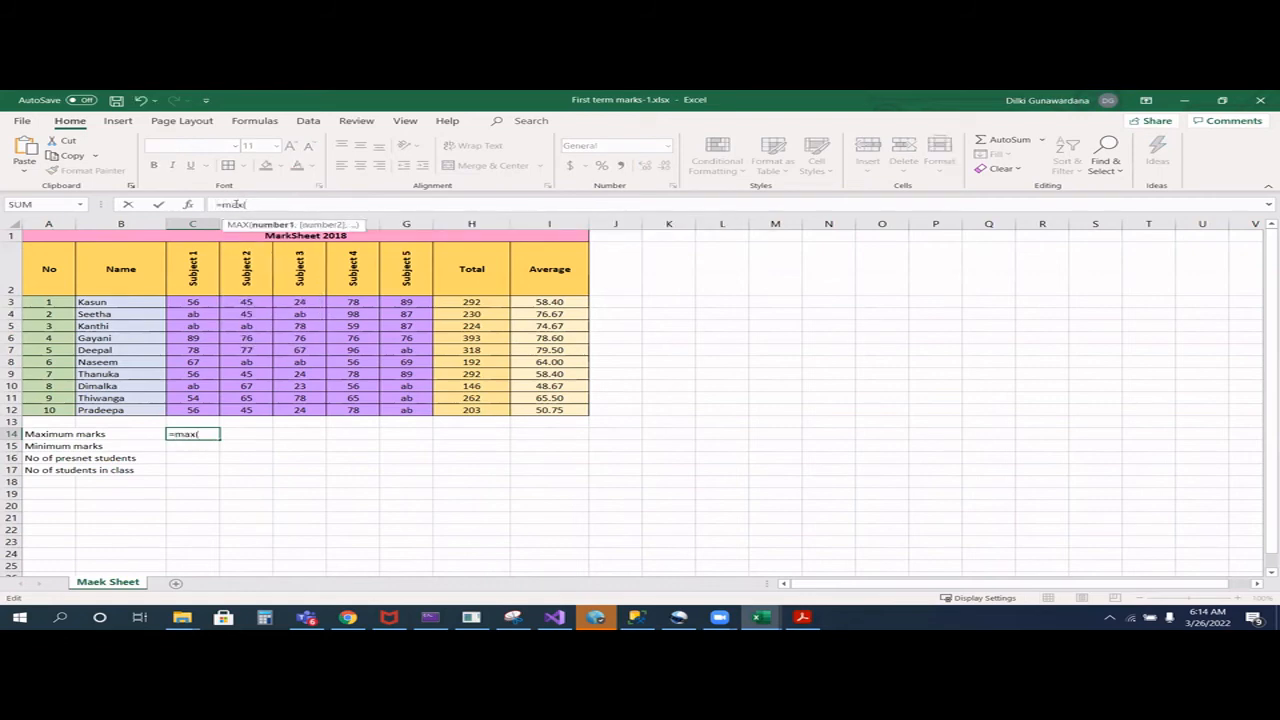
pyautogui.write('C3:C')
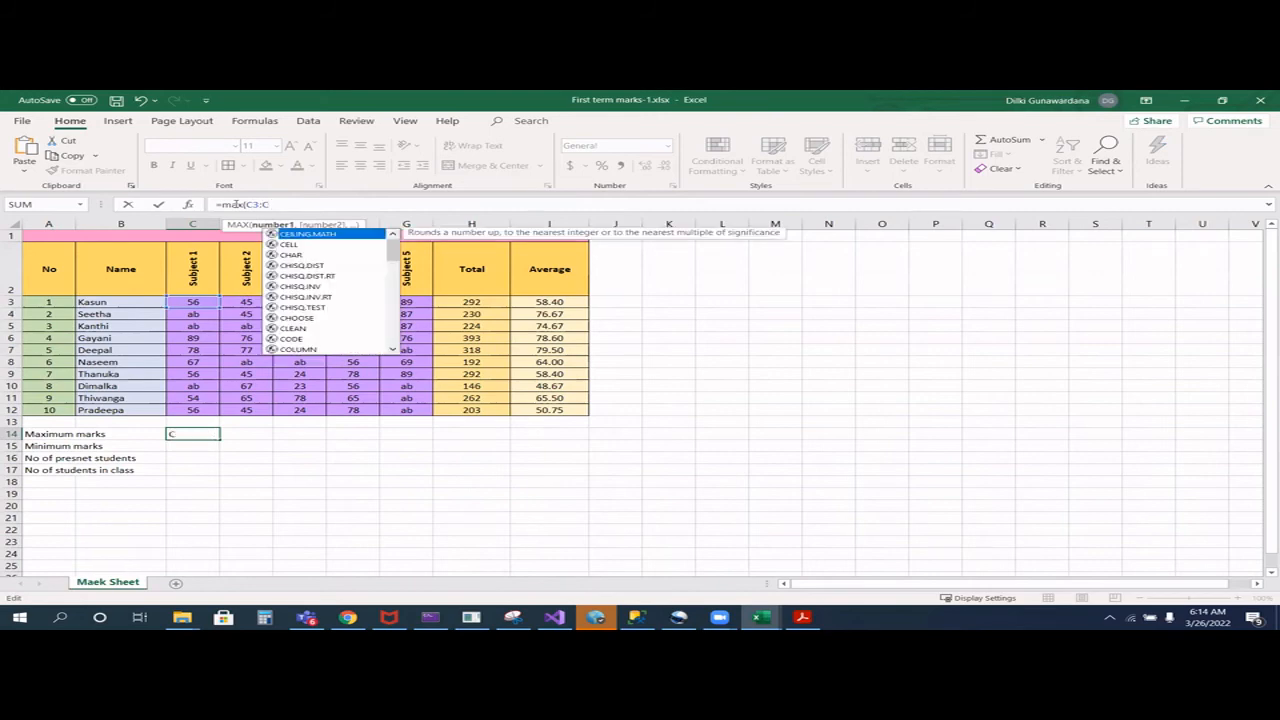
pyautogui.write('12')
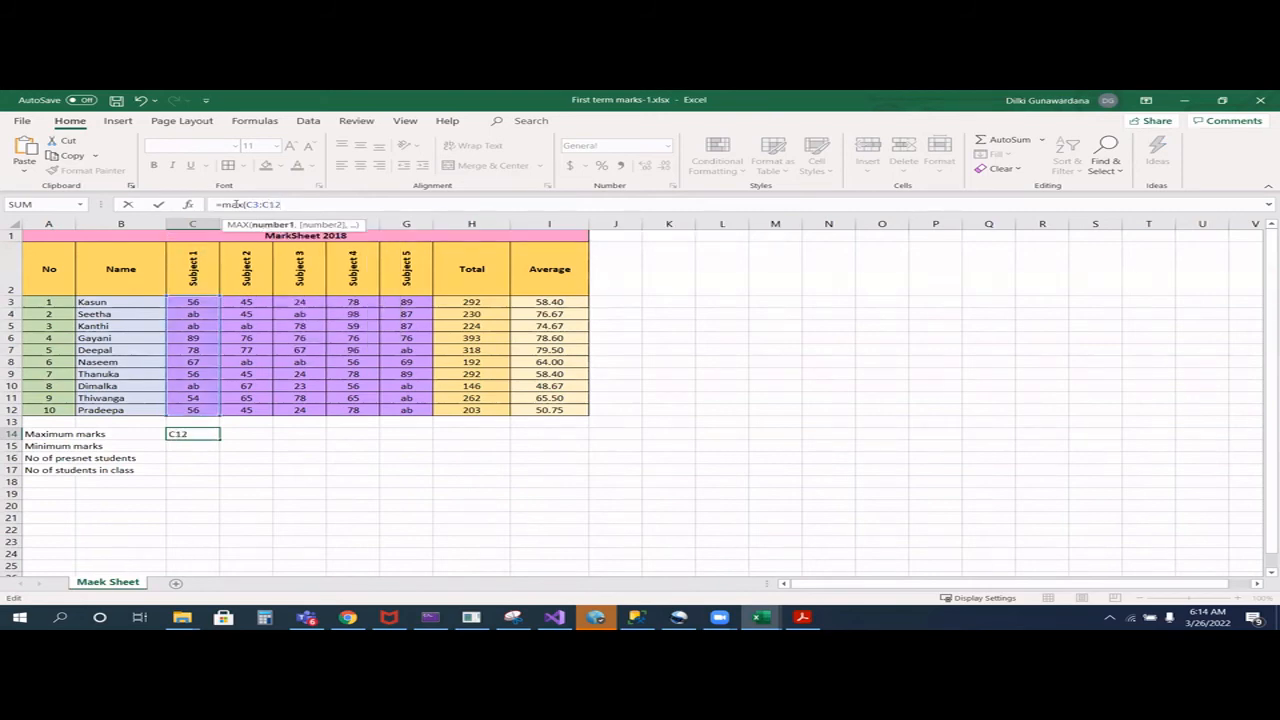
pyautogui.write(')')
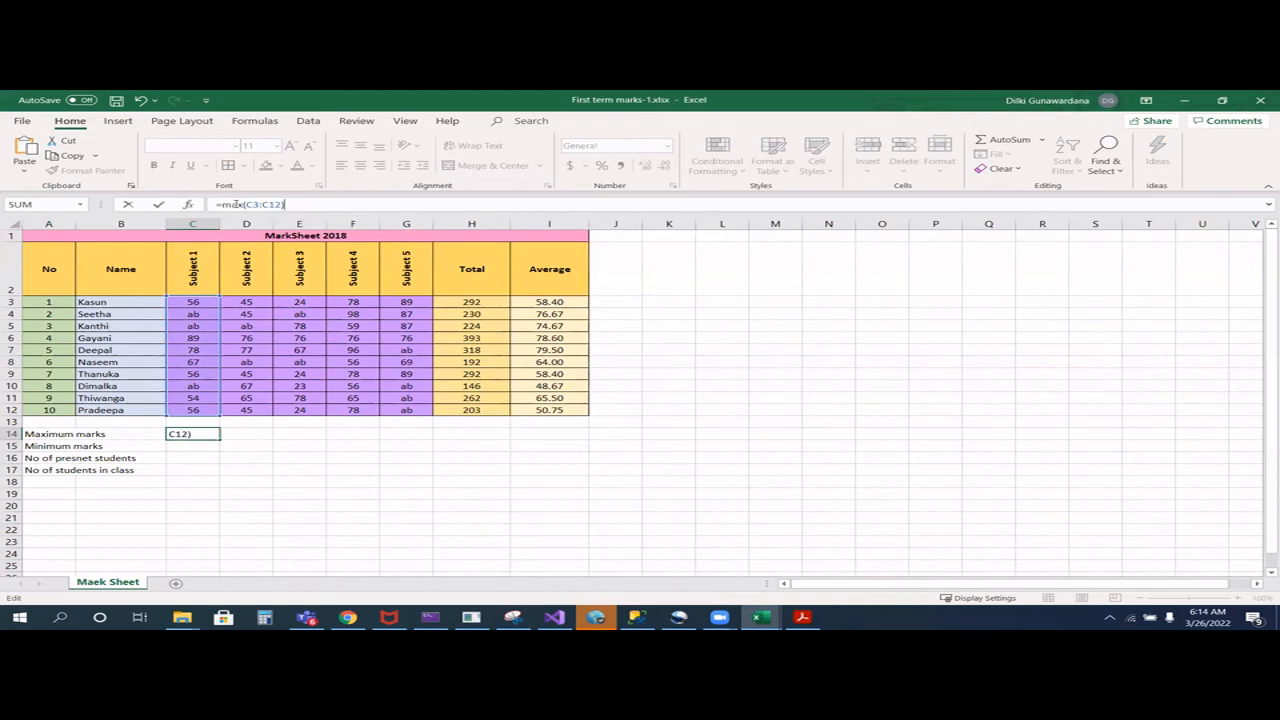
pyautogui.press('Return')
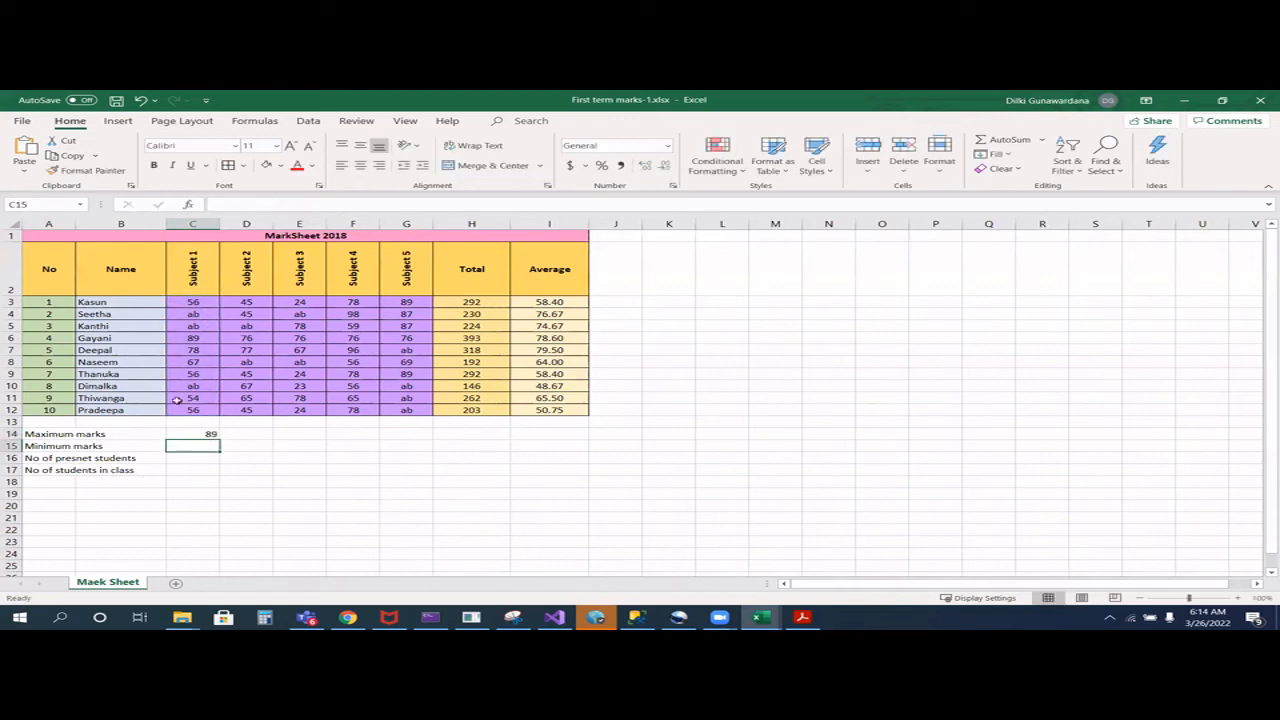
pyautogui.click(205, 435)
pyautogui.moveTo(218, 436); pyautogui.dragTo(425, 439)
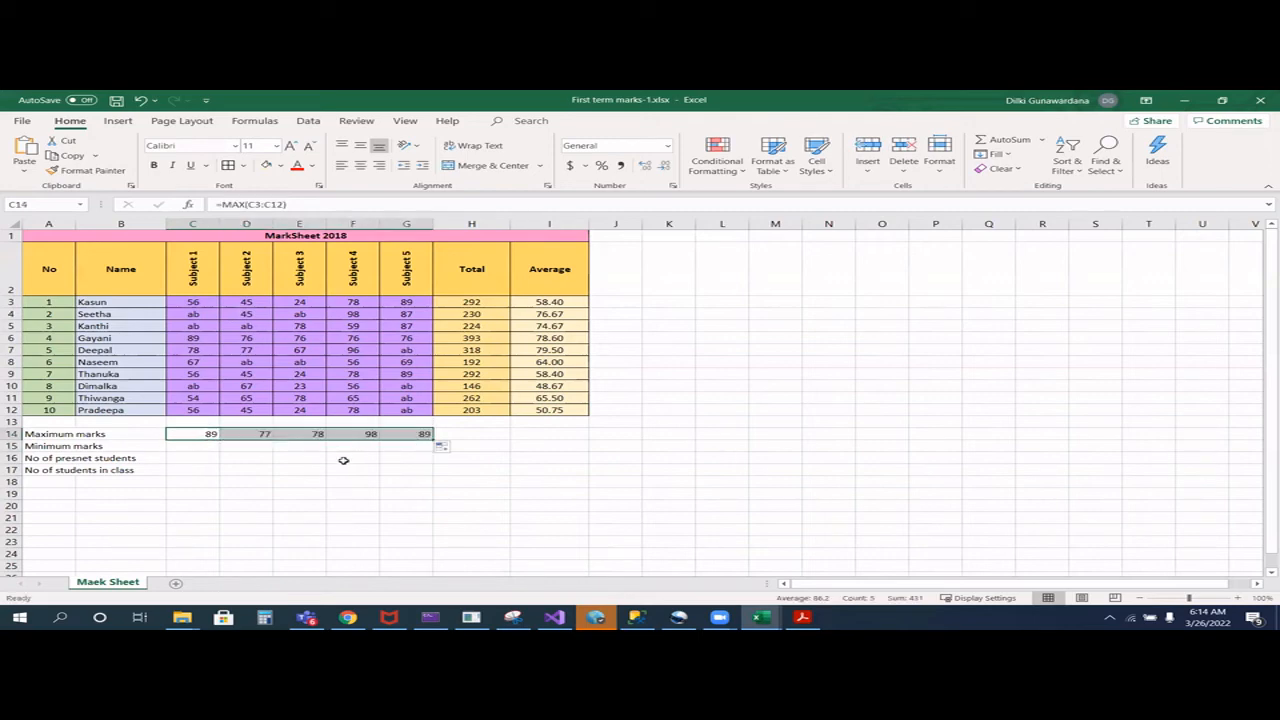
# - Enter =MIN(C3:C12) in C15 for the Subject 1 minimum and fill the formula across to G15
pyautogui.click(178, 447)
pyautogui.click(232, 204)
pyautogui.write('=min(')
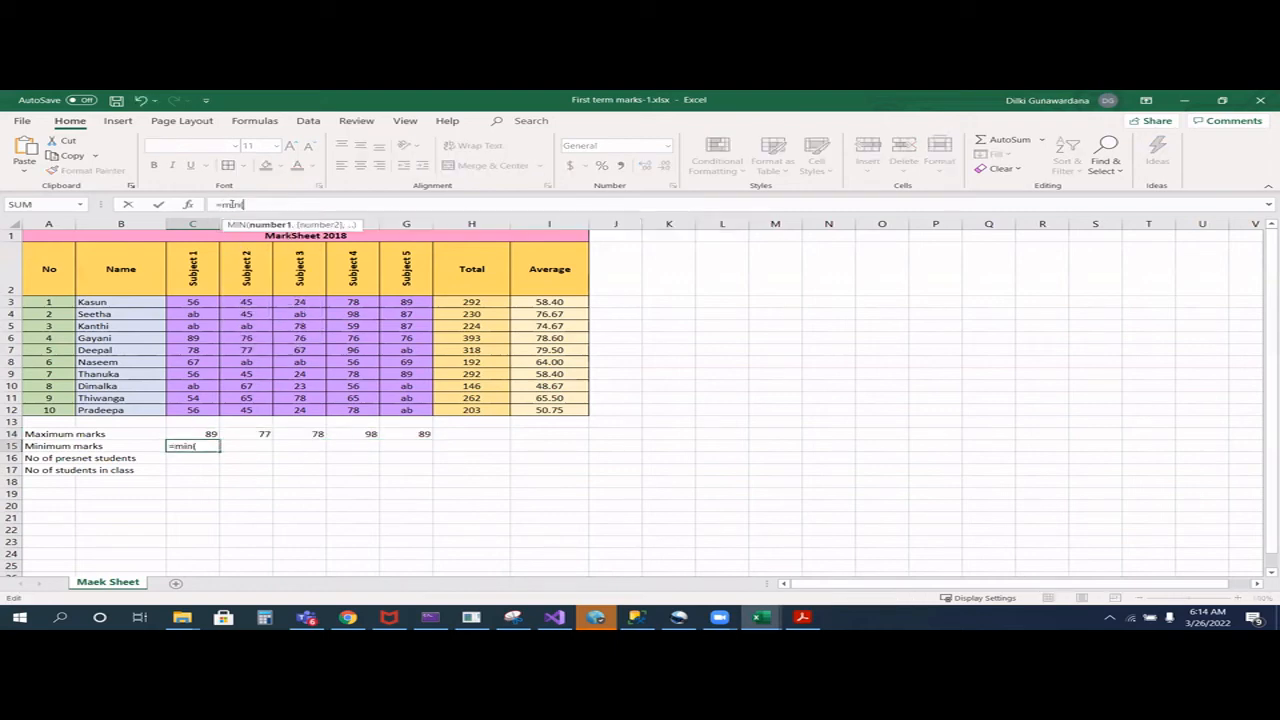
pyautogui.write('C')
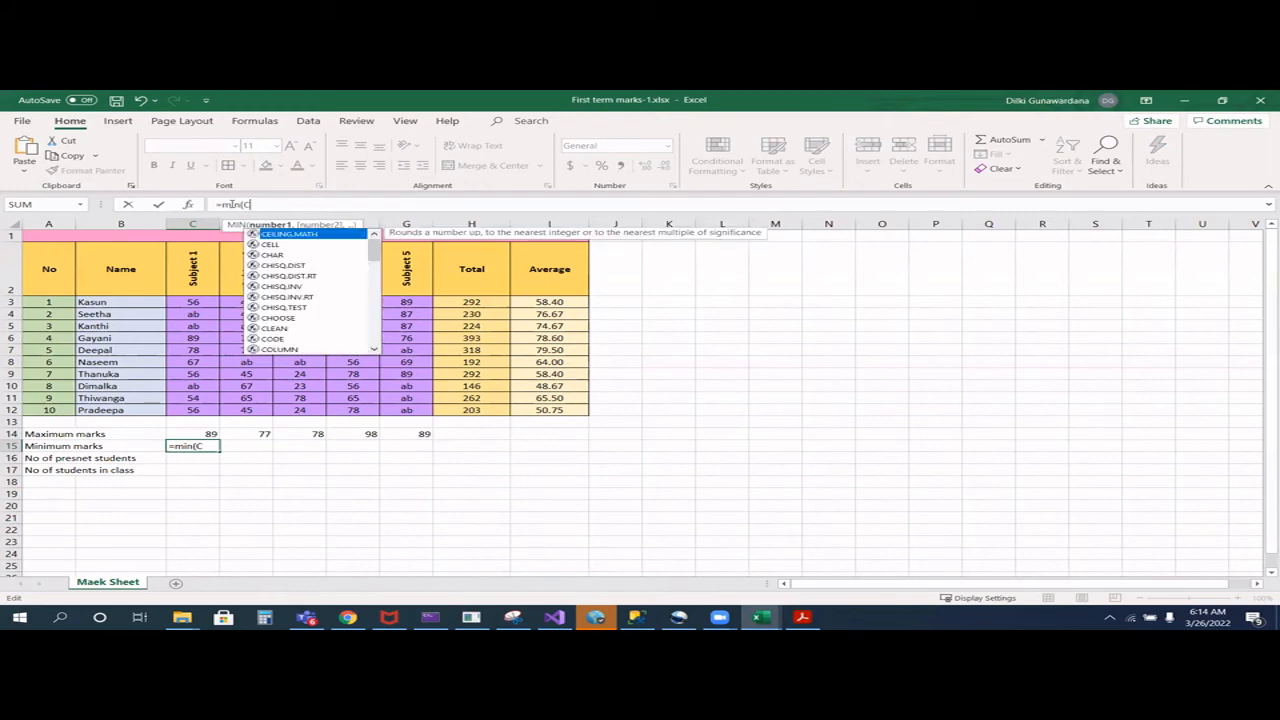
pyautogui.write('3:C12')
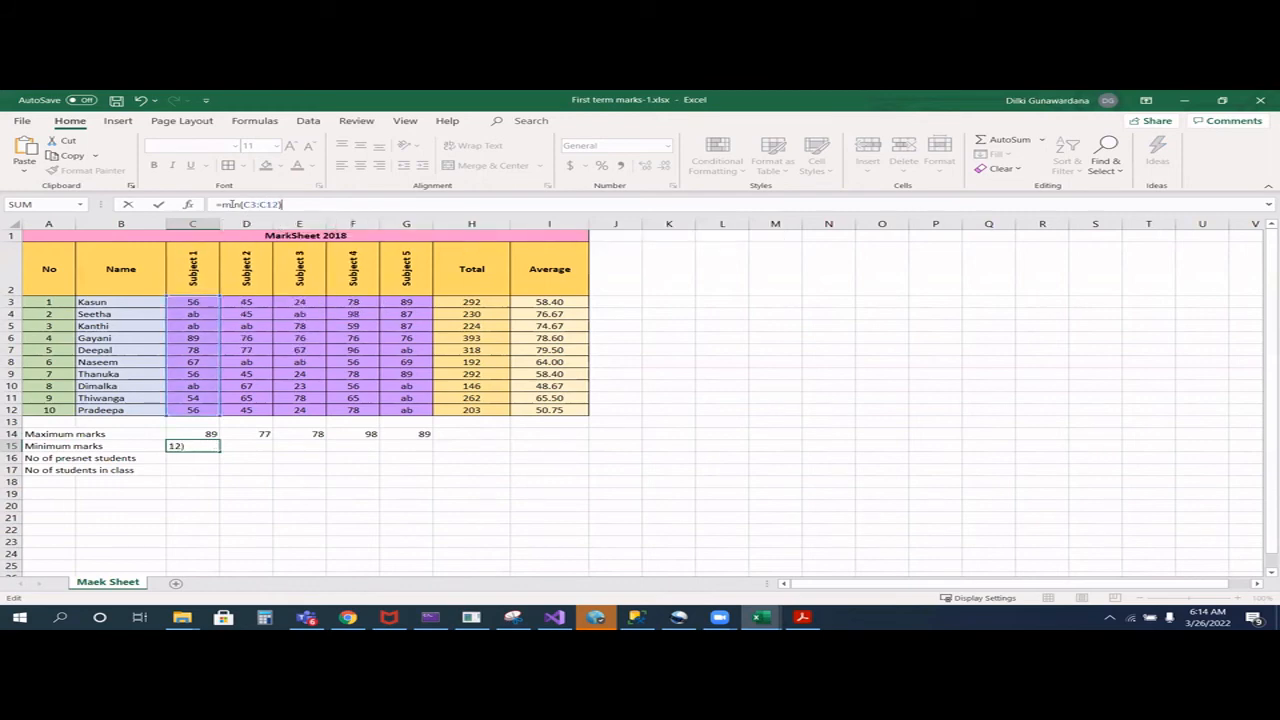
pyautogui.press('Return')
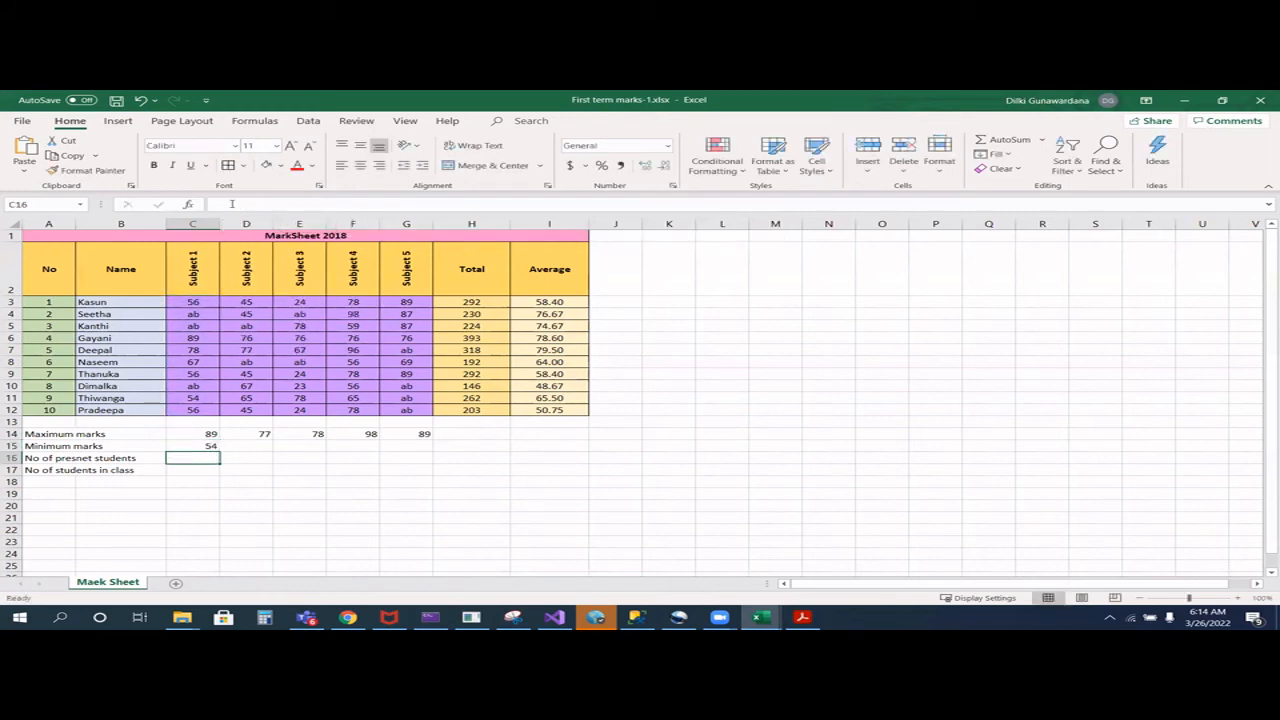
pyautogui.click(212, 446)
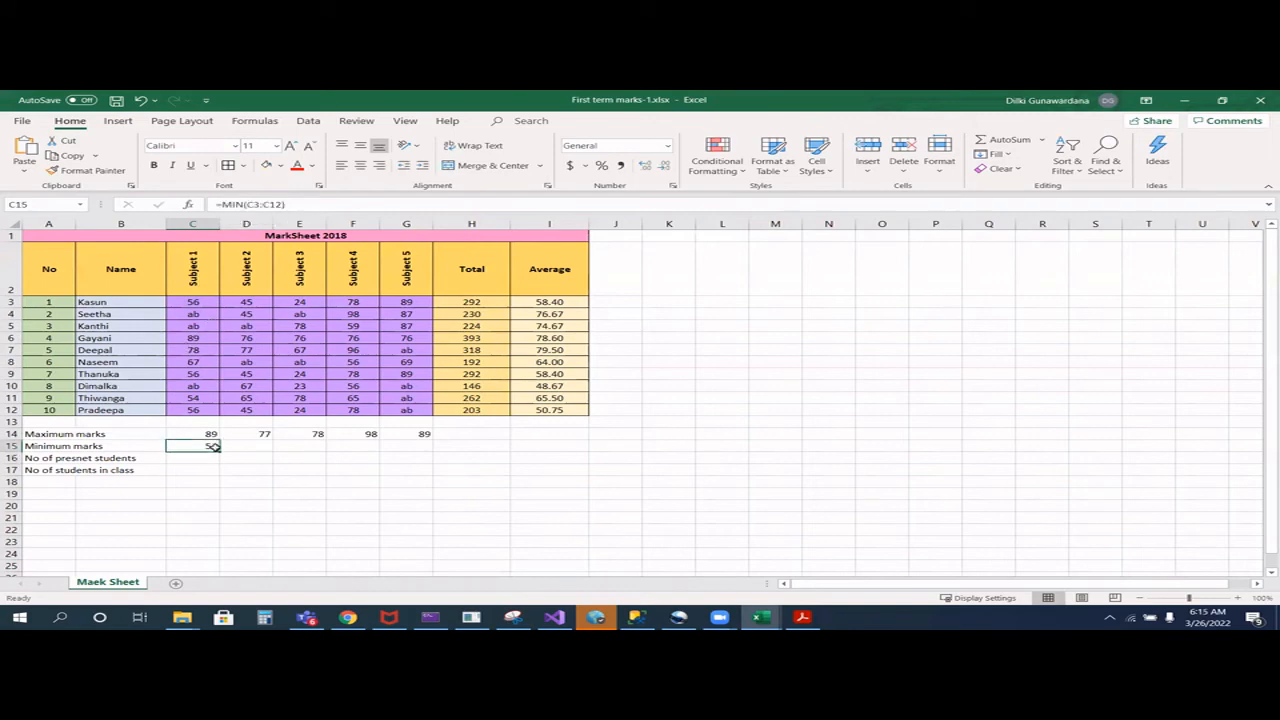
pyautogui.moveTo(219, 451); pyautogui.dragTo(430, 450)
# - Count the present students with =COUNT(C3:C12) in C16 and fill the formula across to G16
pyautogui.click(182, 458)
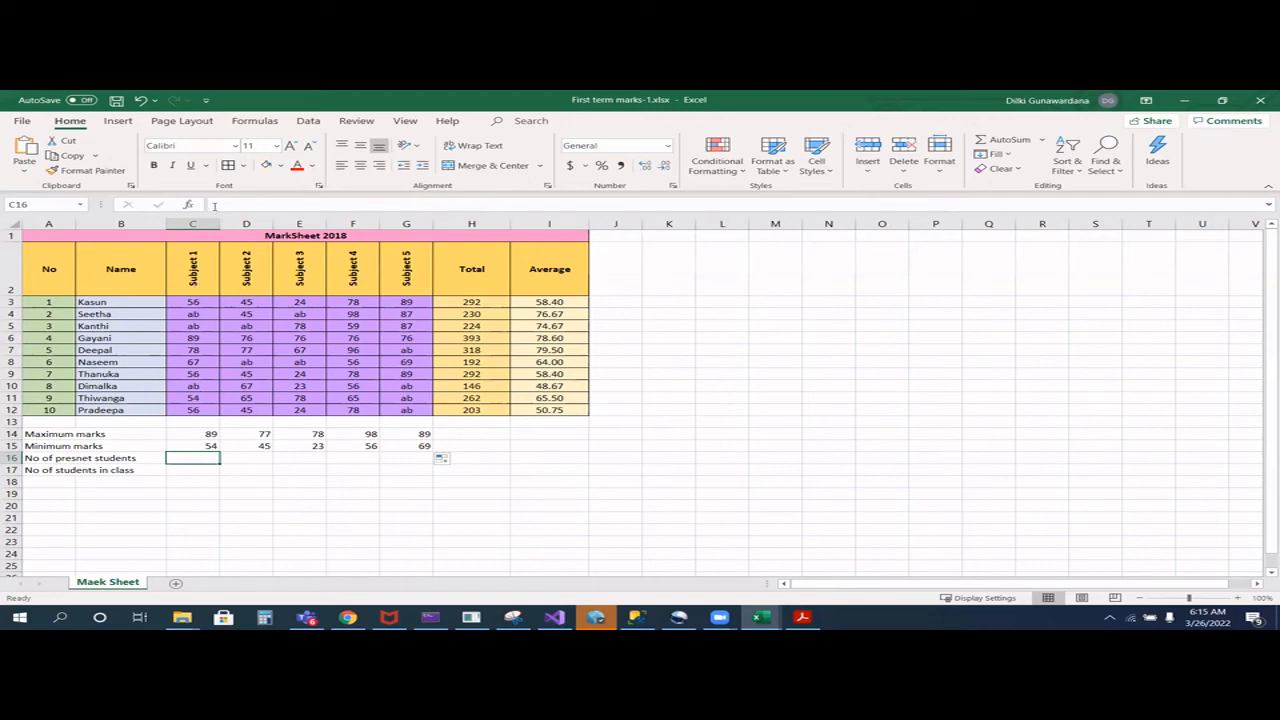
pyautogui.write('=count(')
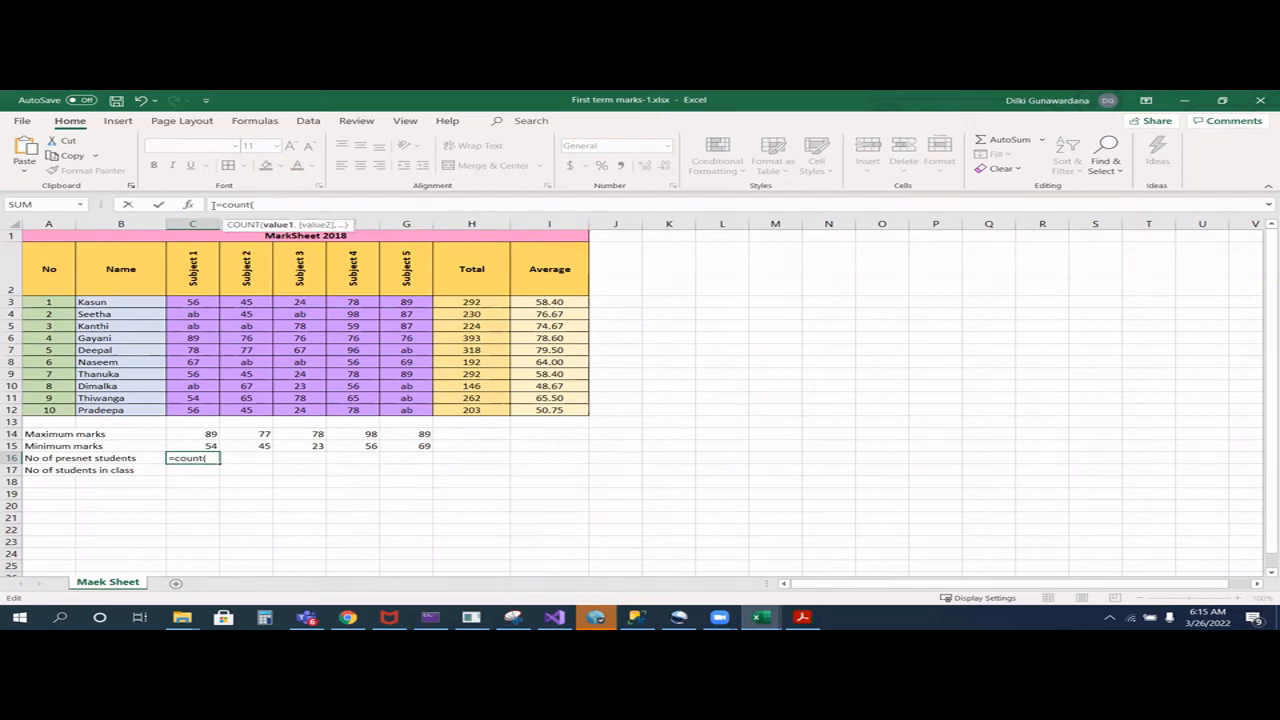
pyautogui.write('C3:')
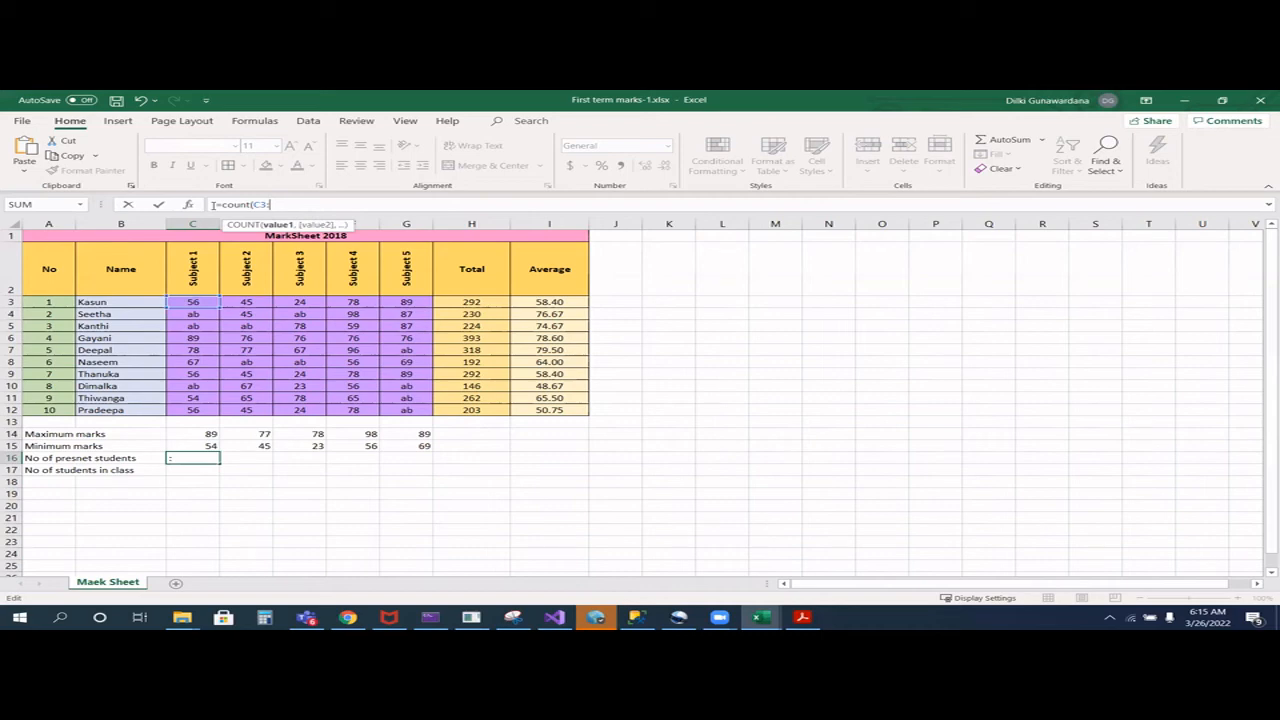
pyautogui.write('c12')
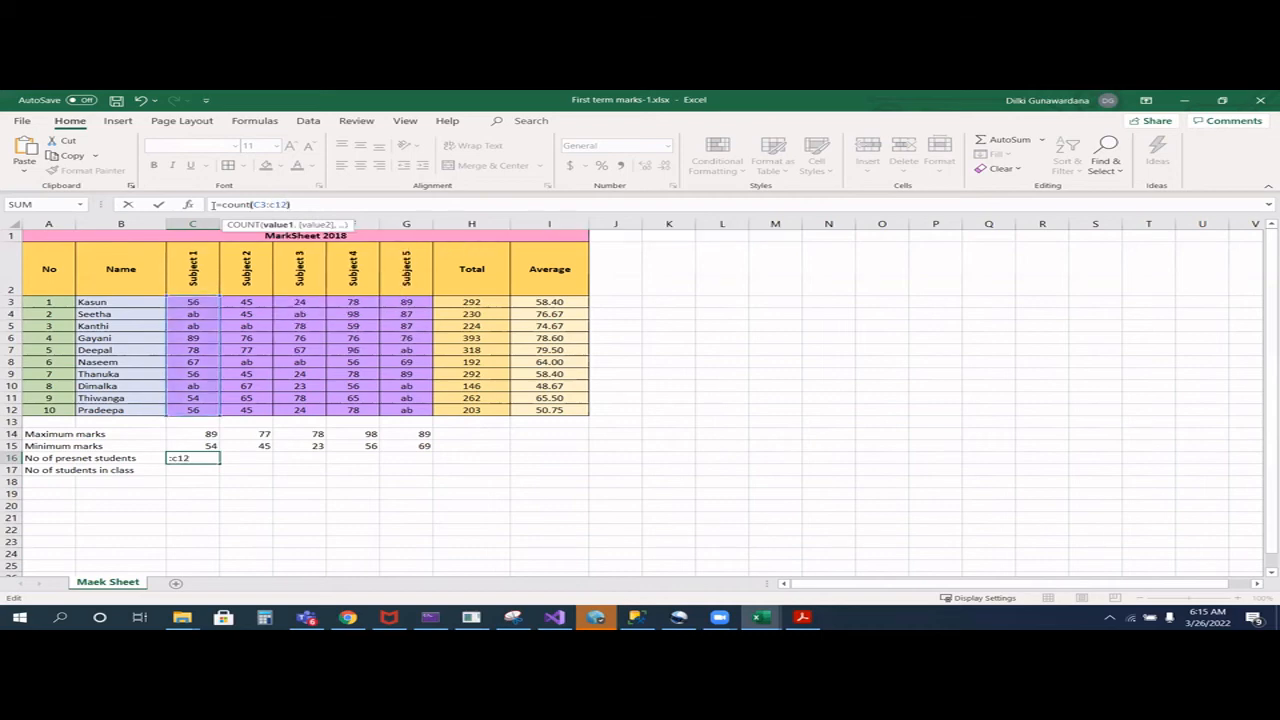
pyautogui.press('Return')
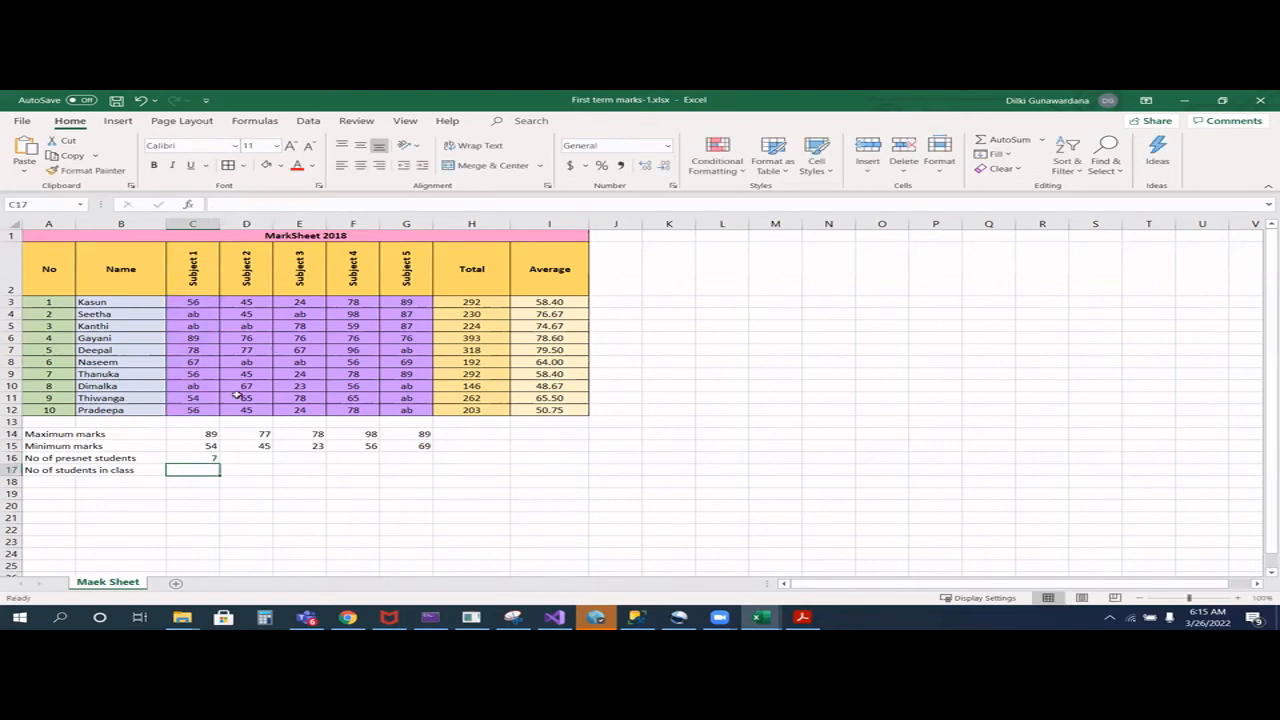
pyautogui.click(213, 458)
pyautogui.moveTo(217, 462); pyautogui.dragTo(430, 463)
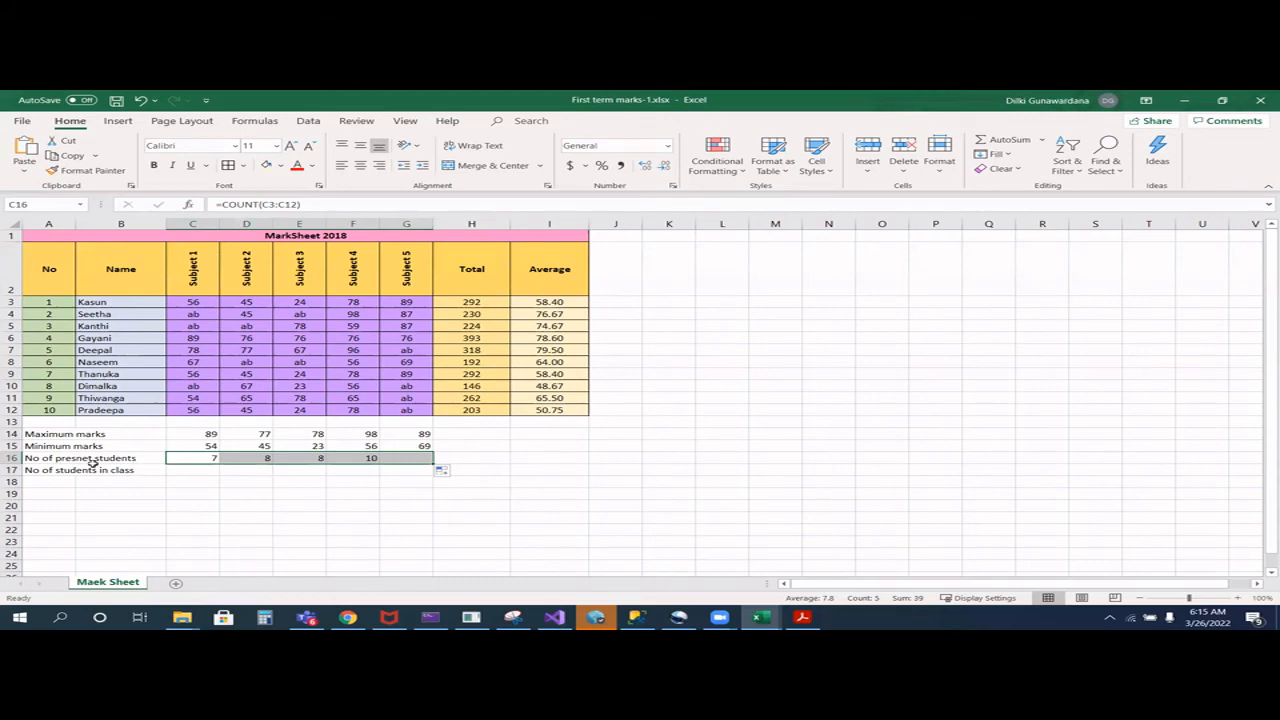
# - Count all students in class with =COUNTA(C3:C12) in C17 and fill the formula across to G17
pyautogui.click(185, 468)
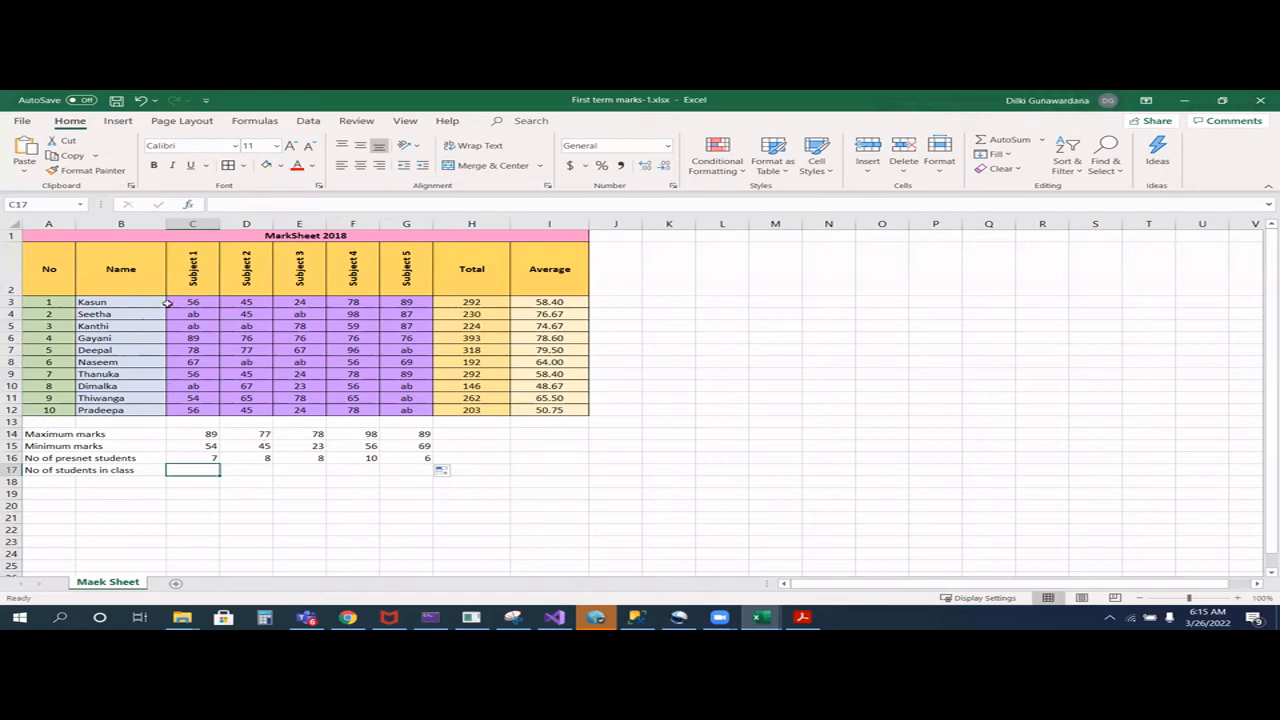
pyautogui.click(234, 206)
pyautogui.write('=')
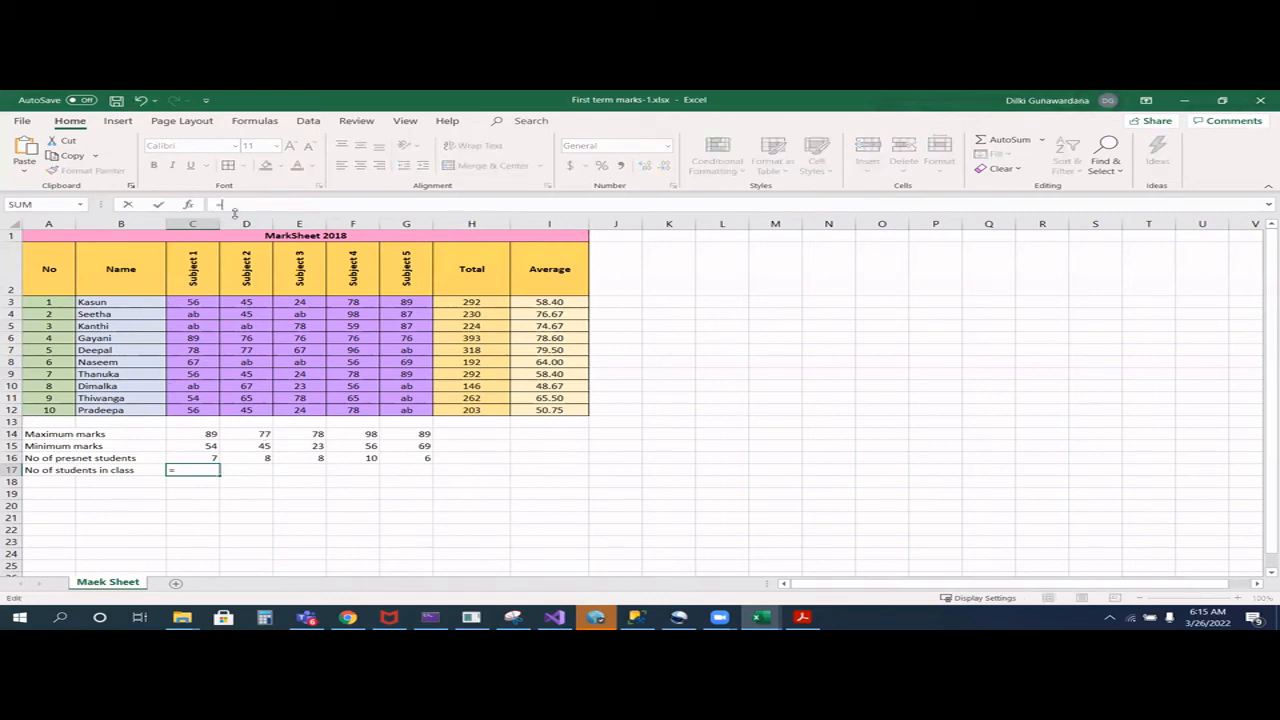
pyautogui.write('counta')
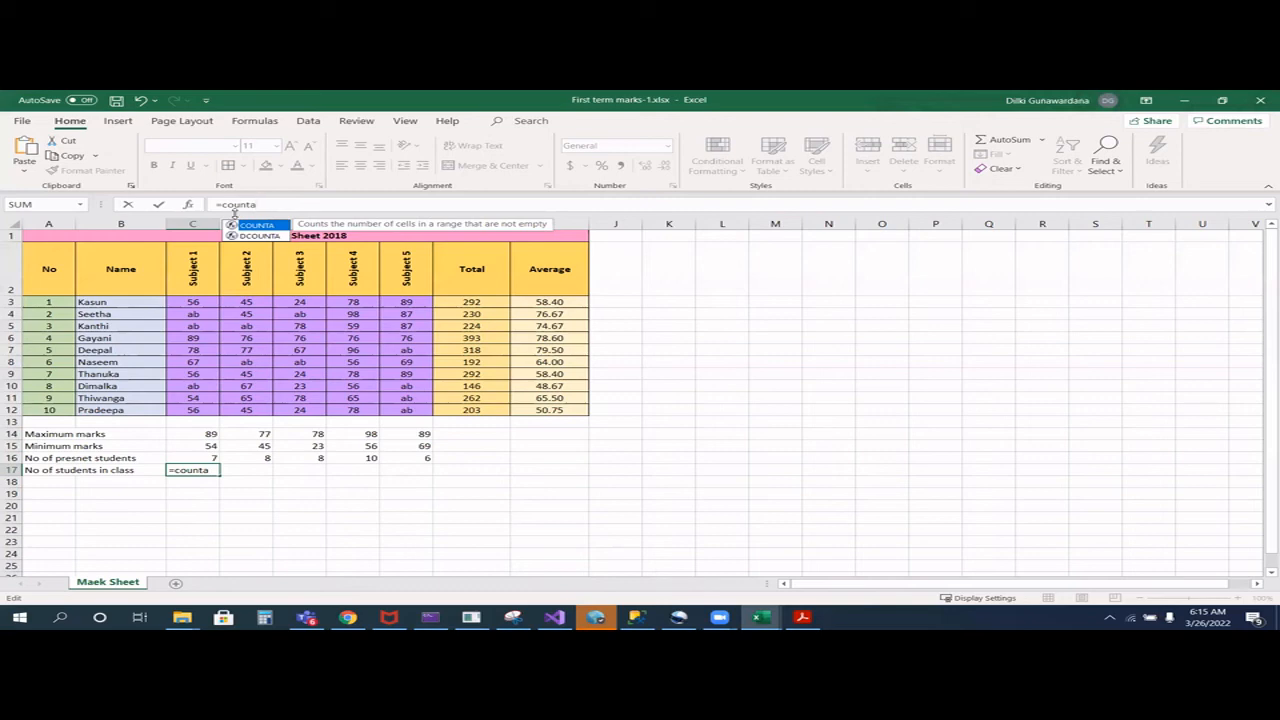
pyautogui.write('(')
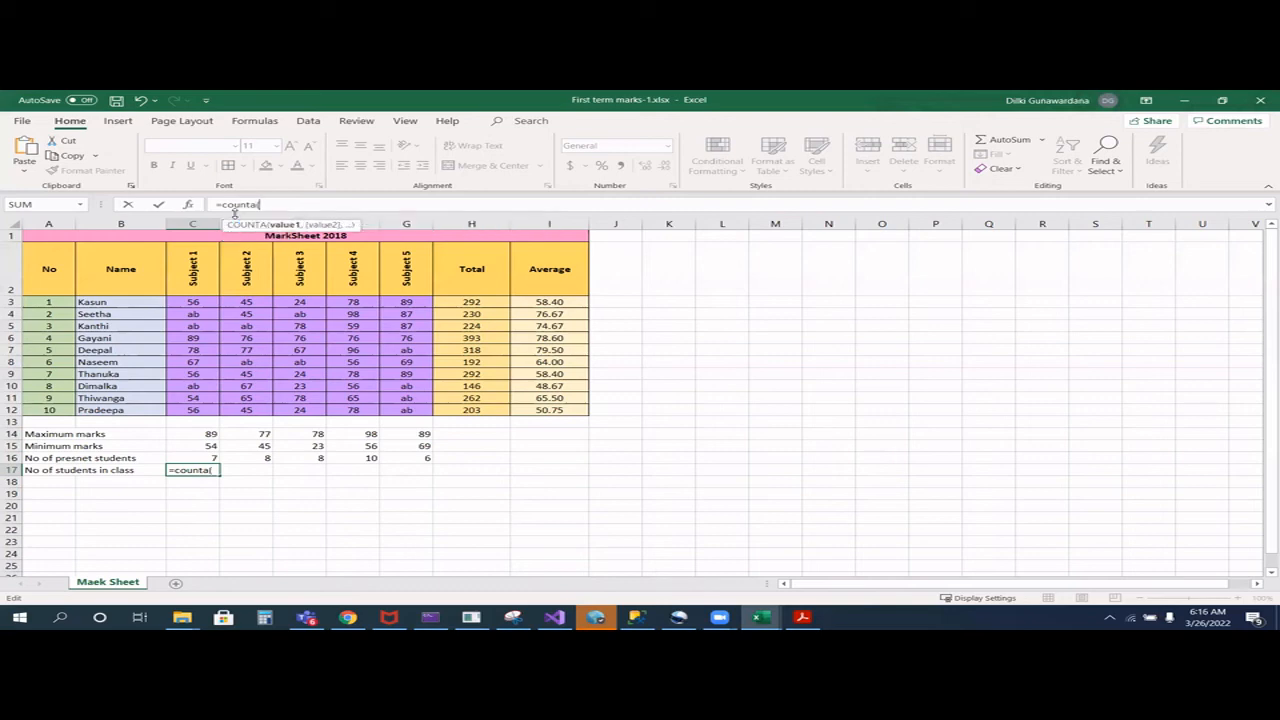
pyautogui.write('c3:c')
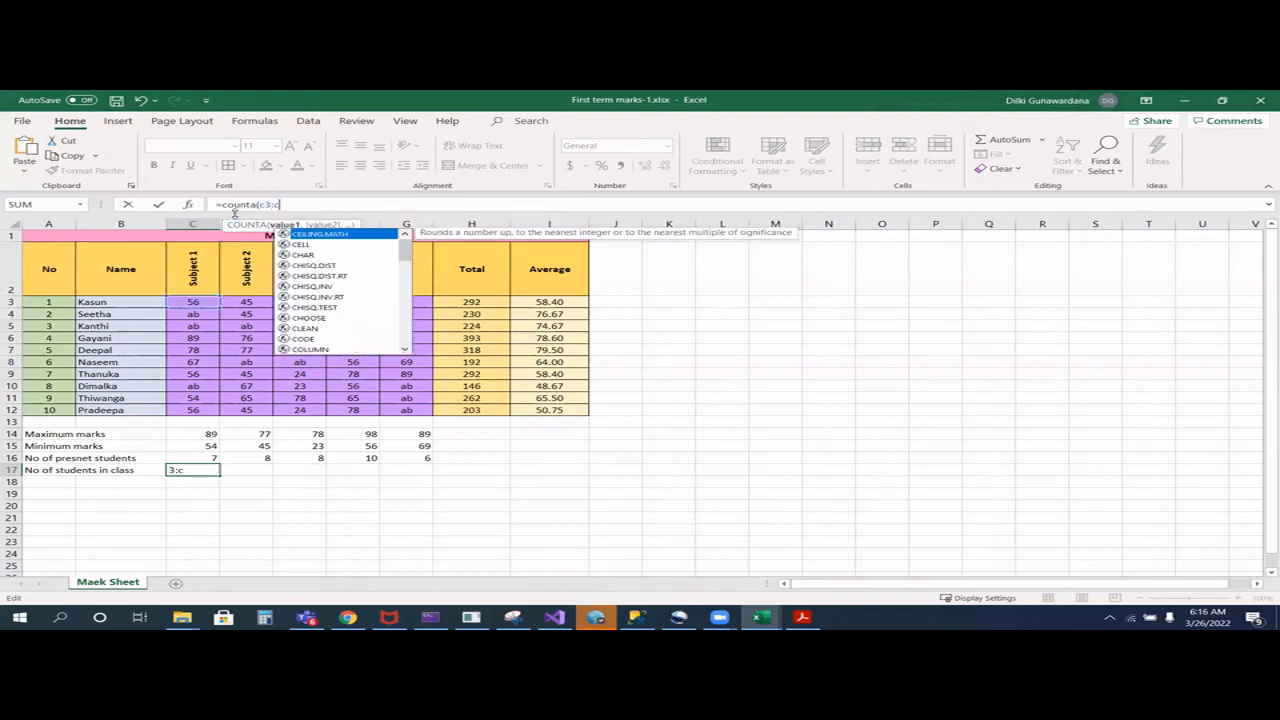
pyautogui.write('12)')
pyautogui.press('Return')
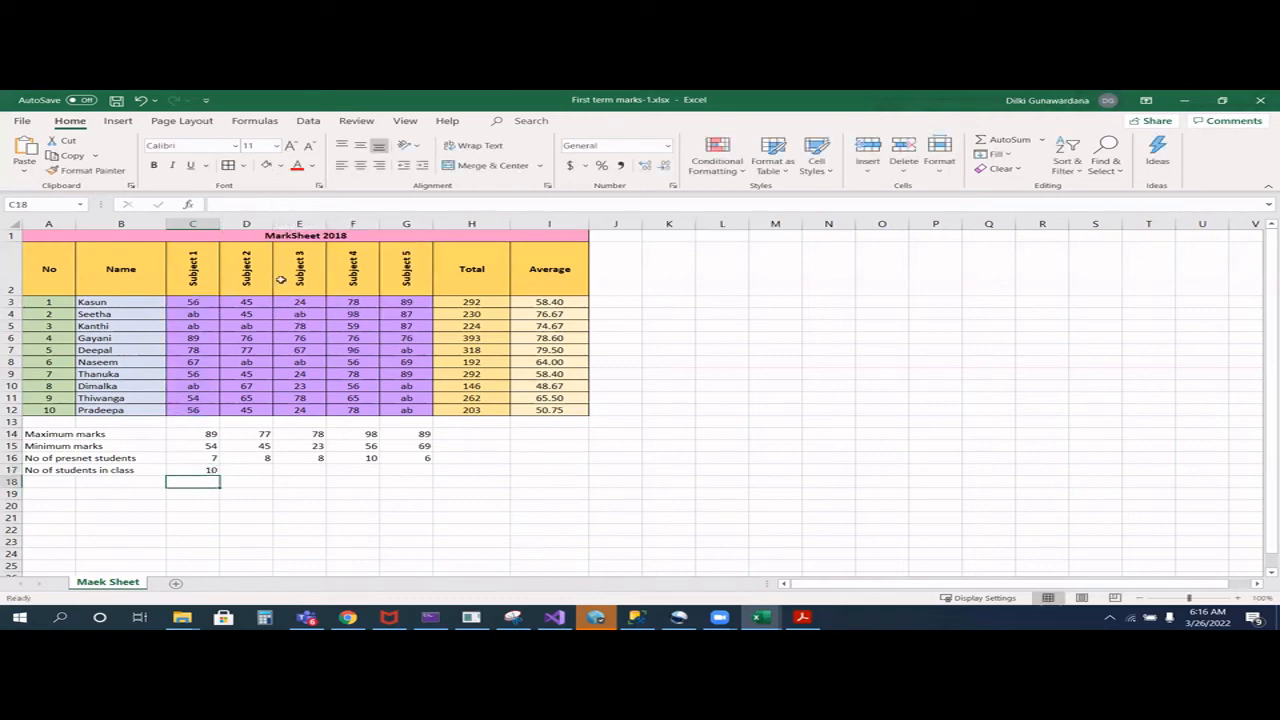
pyautogui.click(208, 470)
pyautogui.moveTo(219, 472); pyautogui.dragTo(424, 475)
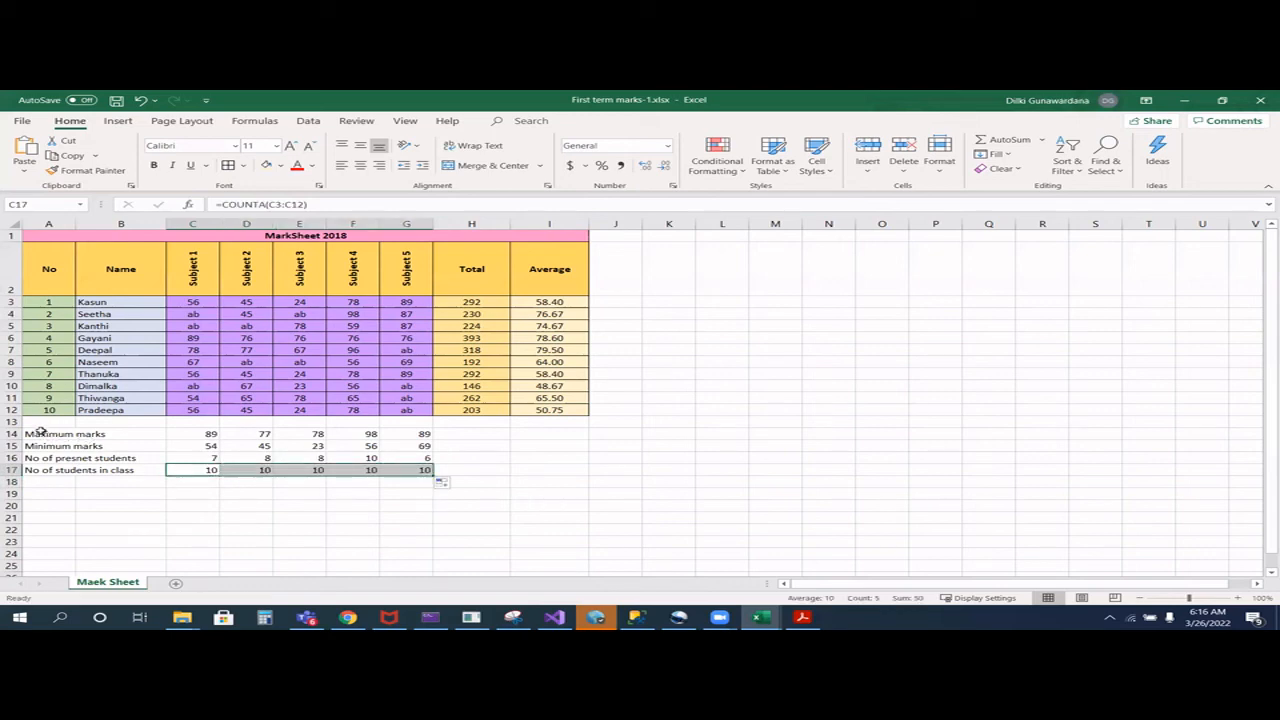
# - Apply all borders to the summary block A14:G17 and fill the maximum marks row with medium blue
pyautogui.moveTo(40, 432); pyautogui.dragTo(424, 474)
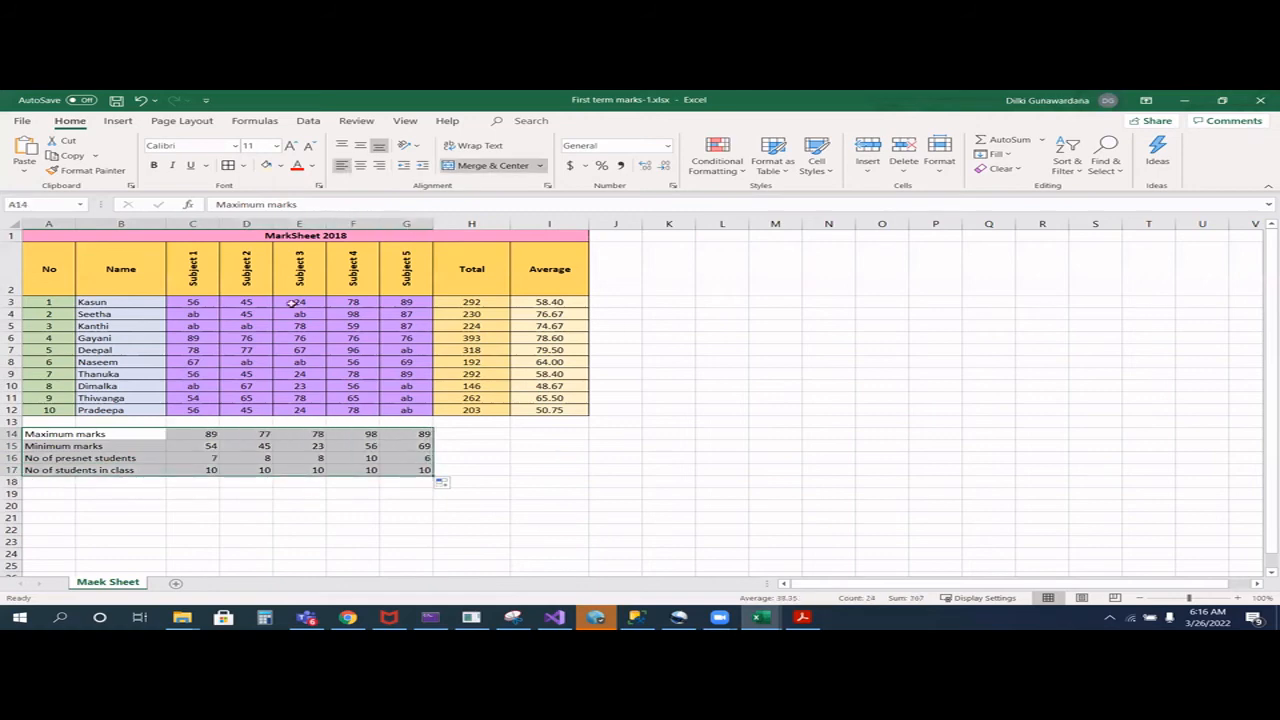
pyautogui.click(226, 165)
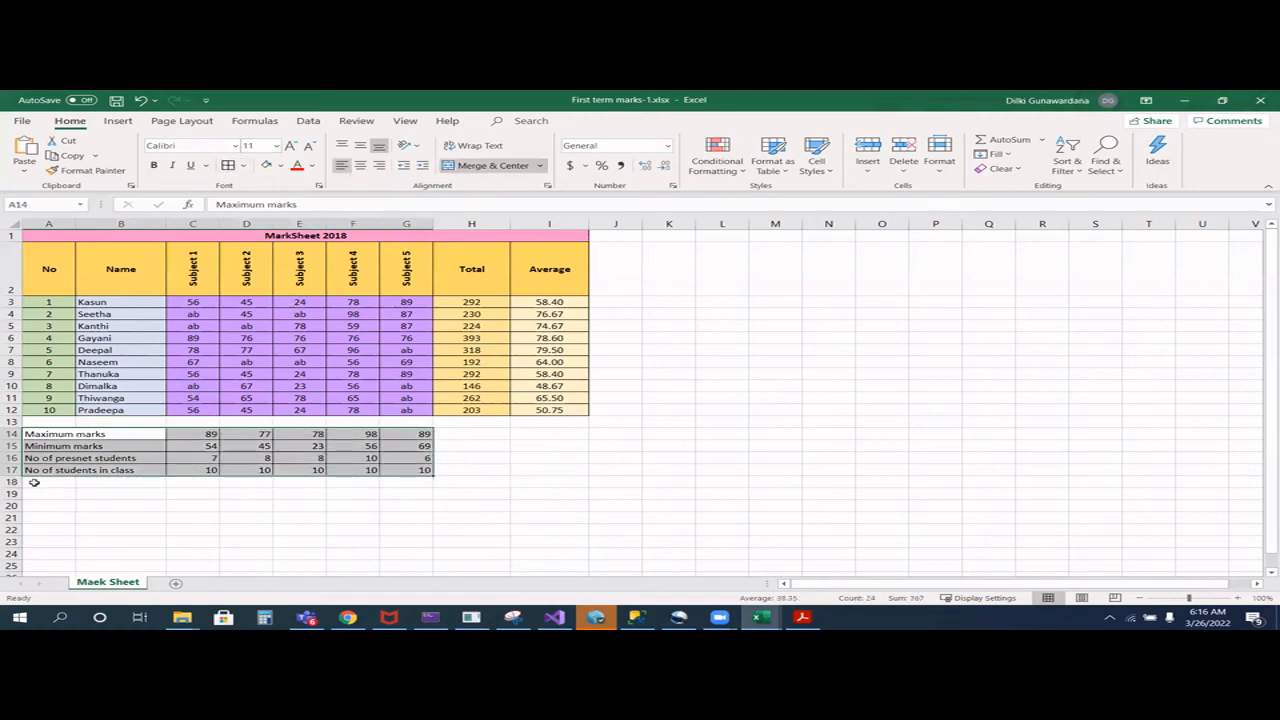
pyautogui.click(55, 434)
pyautogui.moveTo(55, 434); pyautogui.dragTo(420, 436)
pyautogui.click(281, 167)
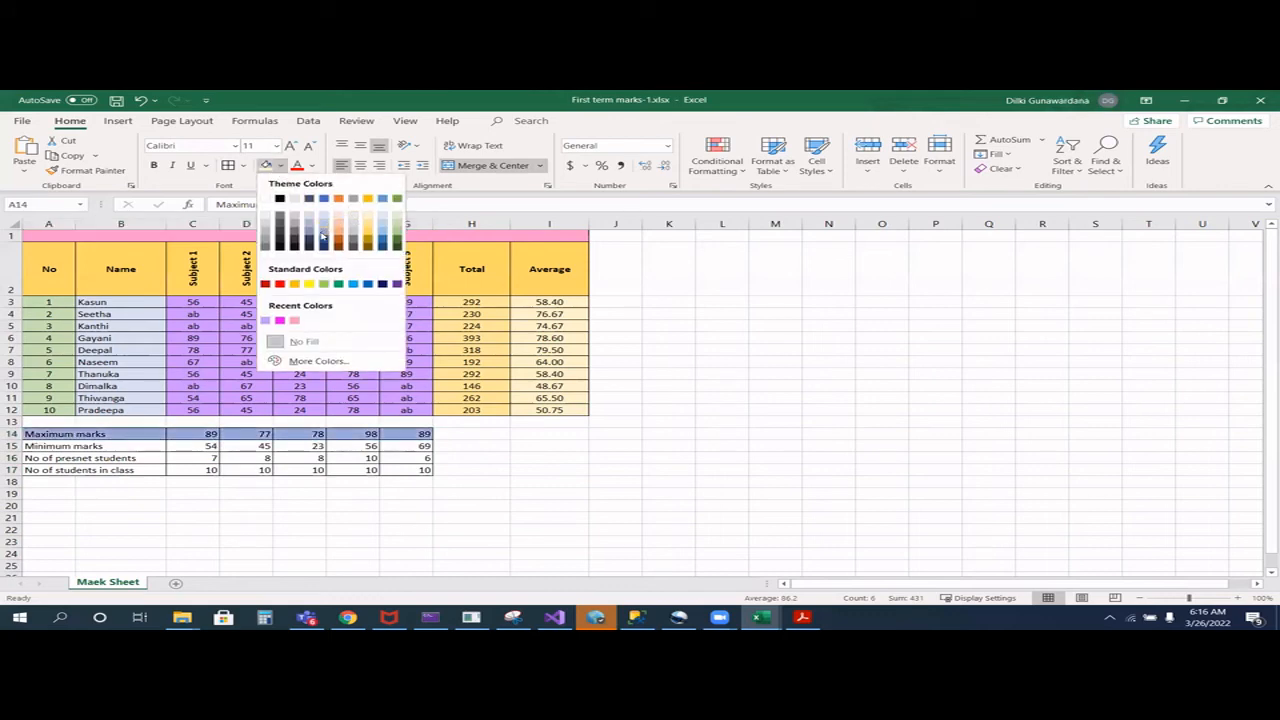
pyautogui.click(326, 230)
# - Fill the minimum marks row A15:G15 with light green and the present students row A16:G16 with light gold
pyautogui.moveTo(62, 446); pyautogui.dragTo(415, 446)
pyautogui.click(283, 167)
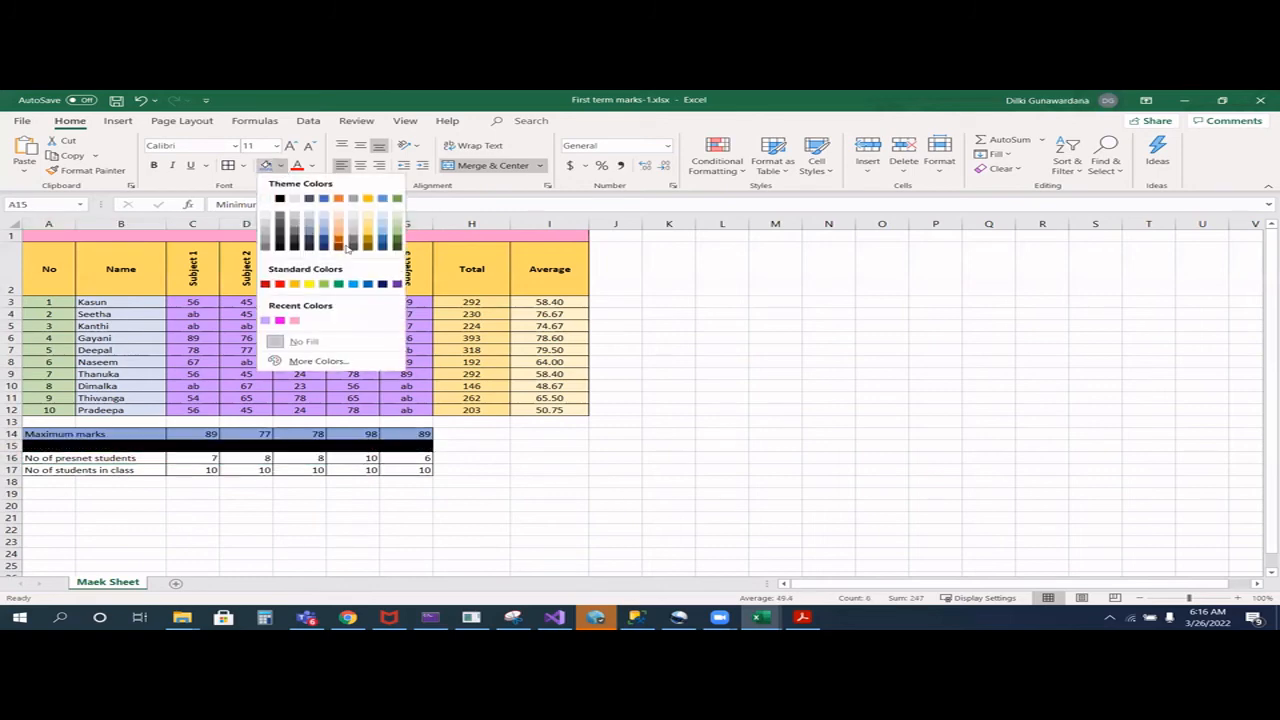
pyautogui.click(329, 288)
pyautogui.moveTo(40, 458); pyautogui.dragTo(385, 457)
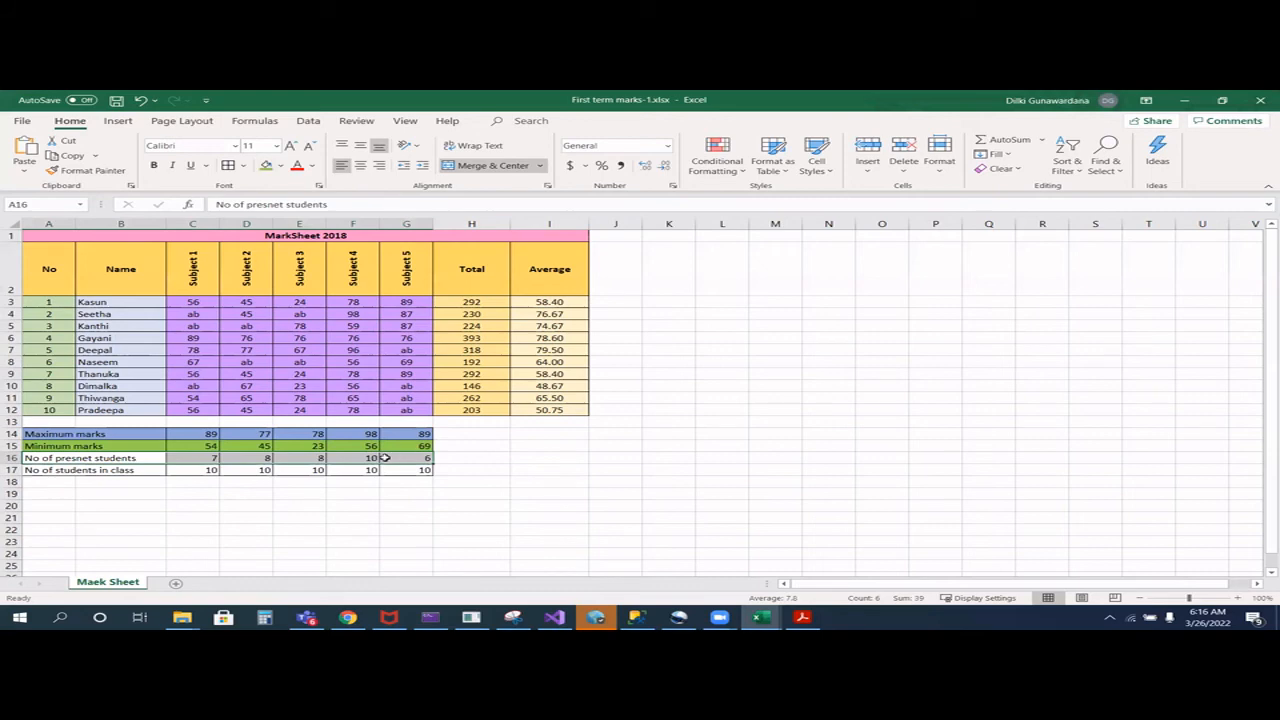
pyautogui.click(283, 166)
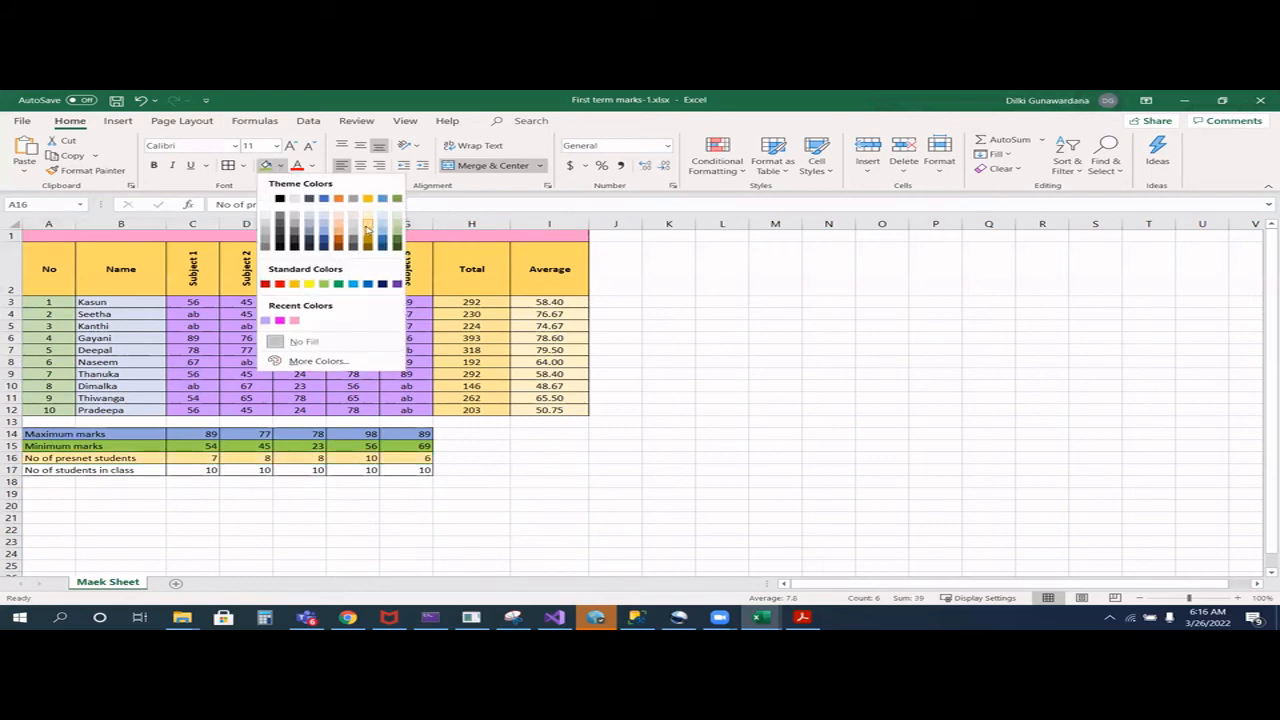
pyautogui.click(367, 233)
# - Fill the students in class row A17:G17 with dark gold and deselect it
pyautogui.moveTo(88, 470); pyautogui.dragTo(411, 478)
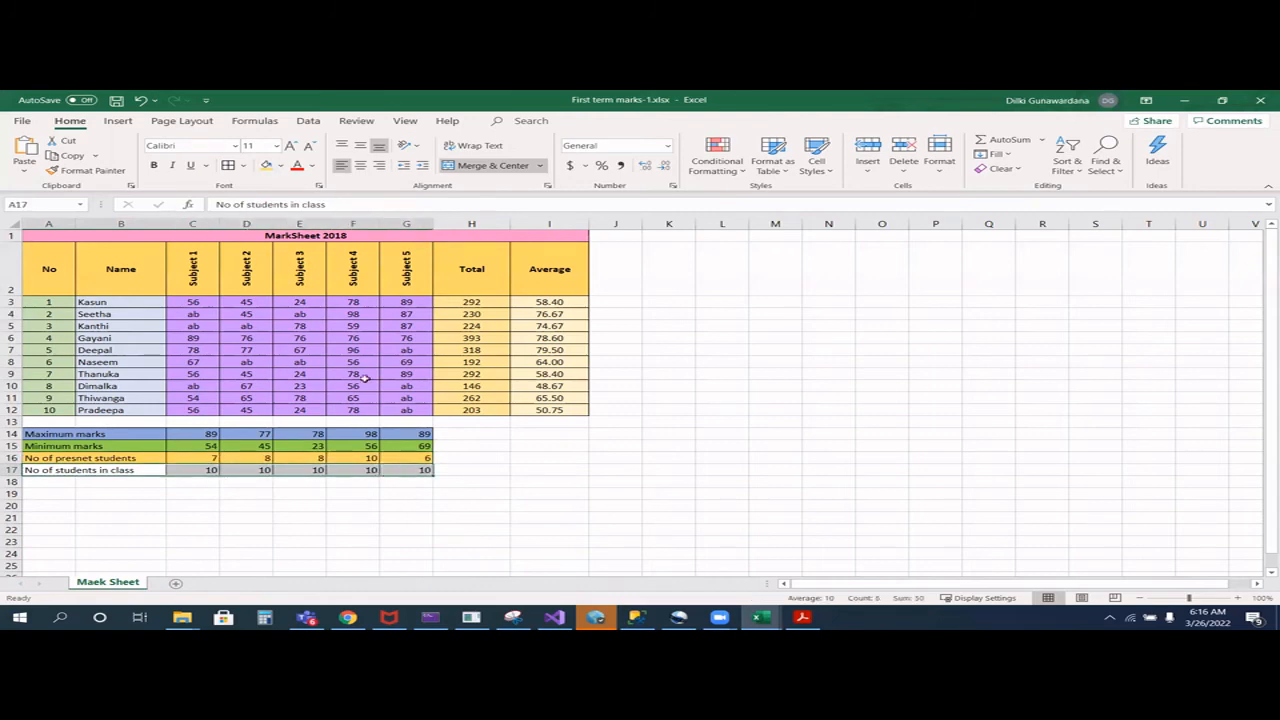
pyautogui.click(284, 168)
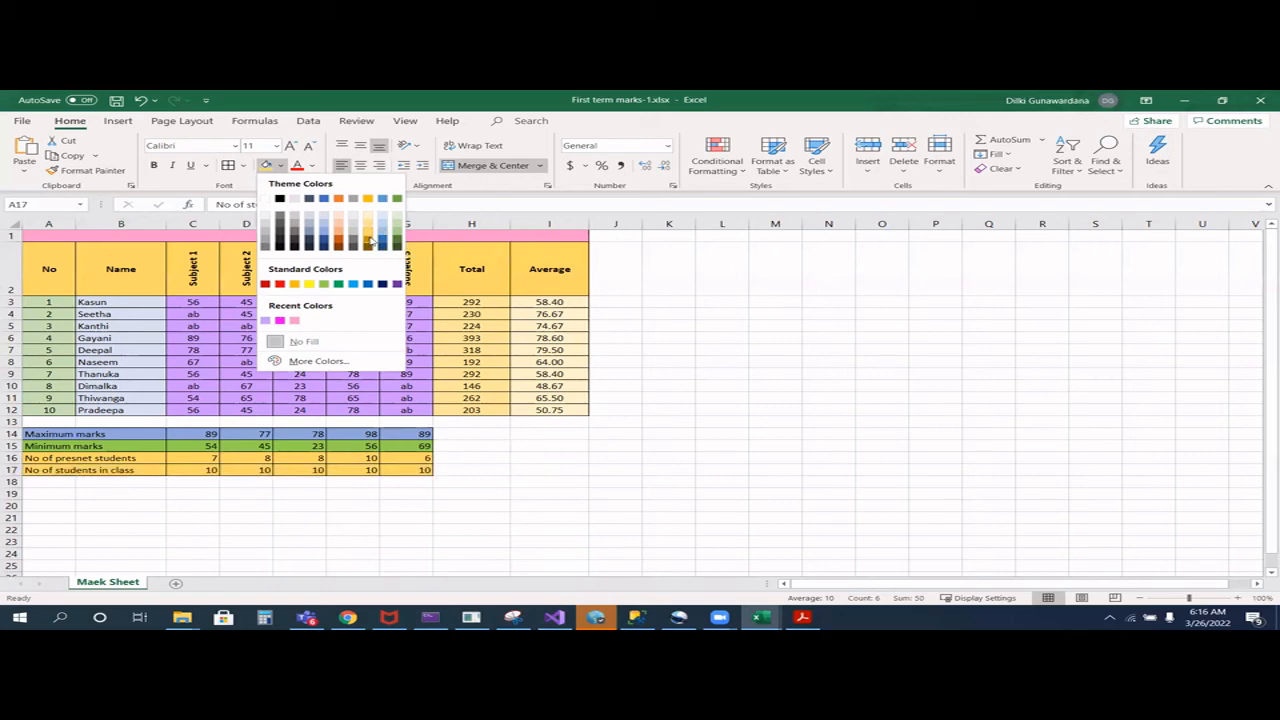
pyautogui.click(369, 241)
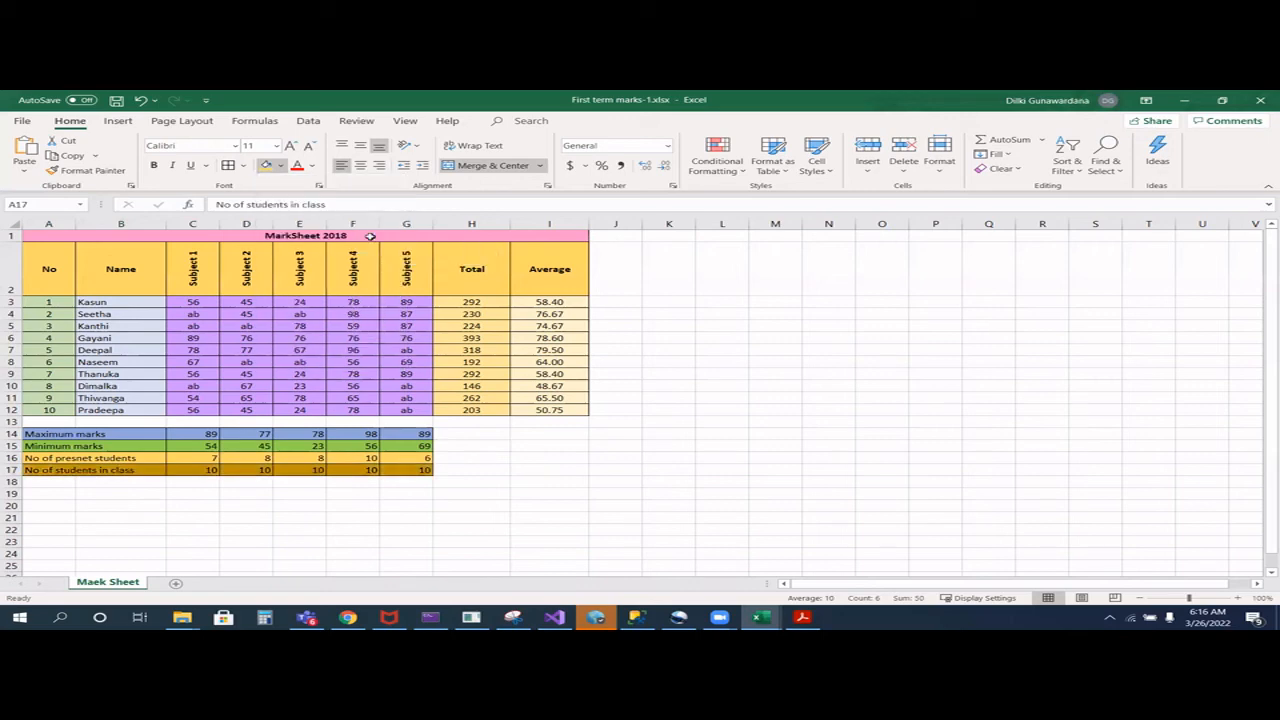
pyautogui.click(240, 514)
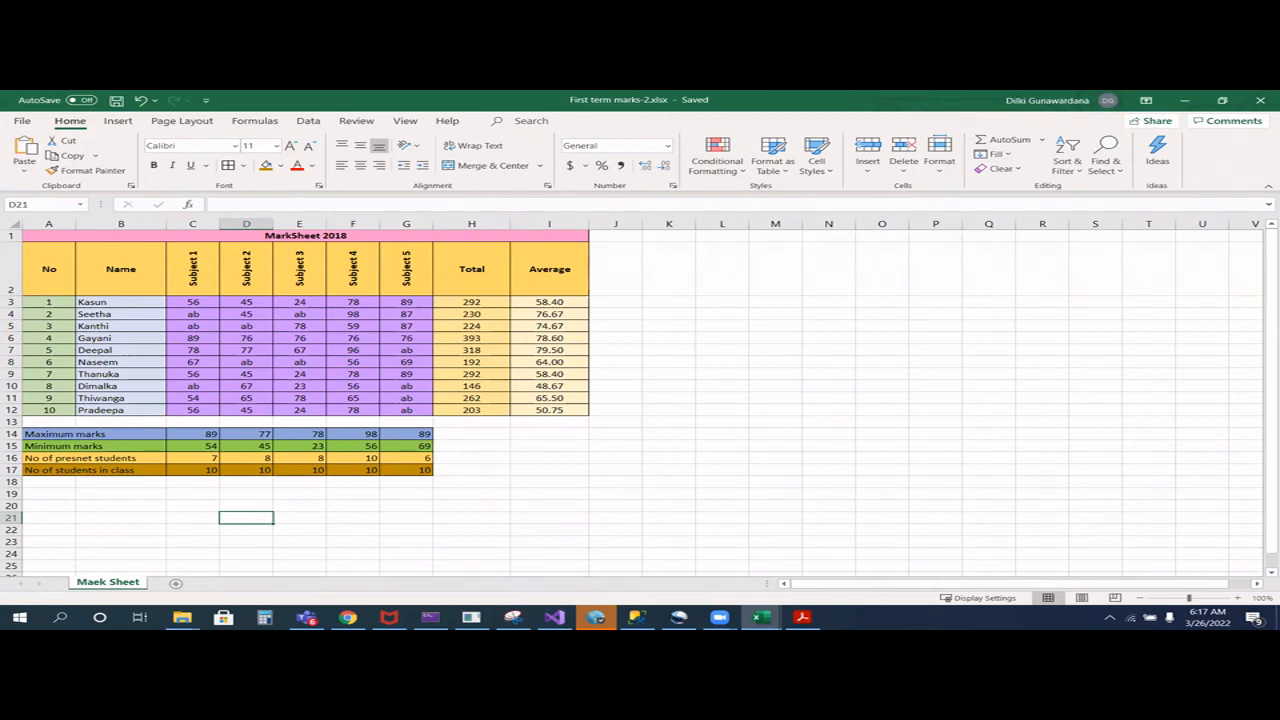
# - Switch to the PDF document open in Adobe Acrobat
pyautogui.hotkey('alt', 'Tab')
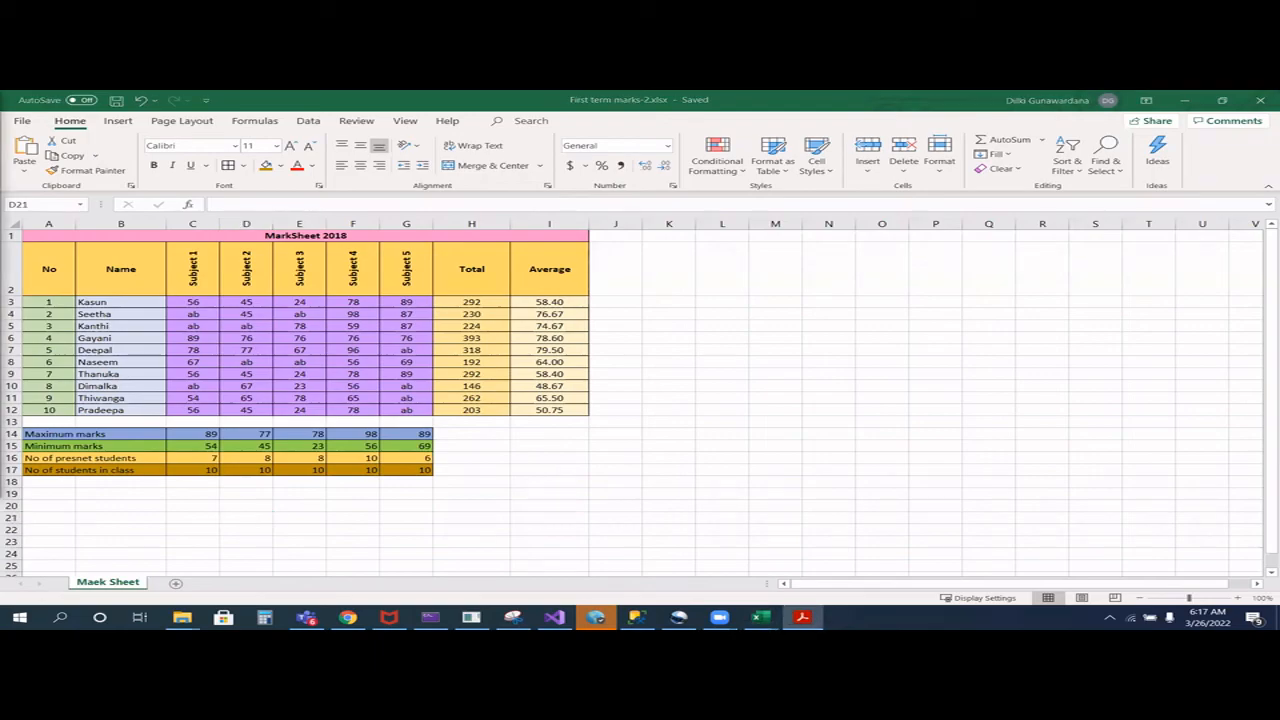
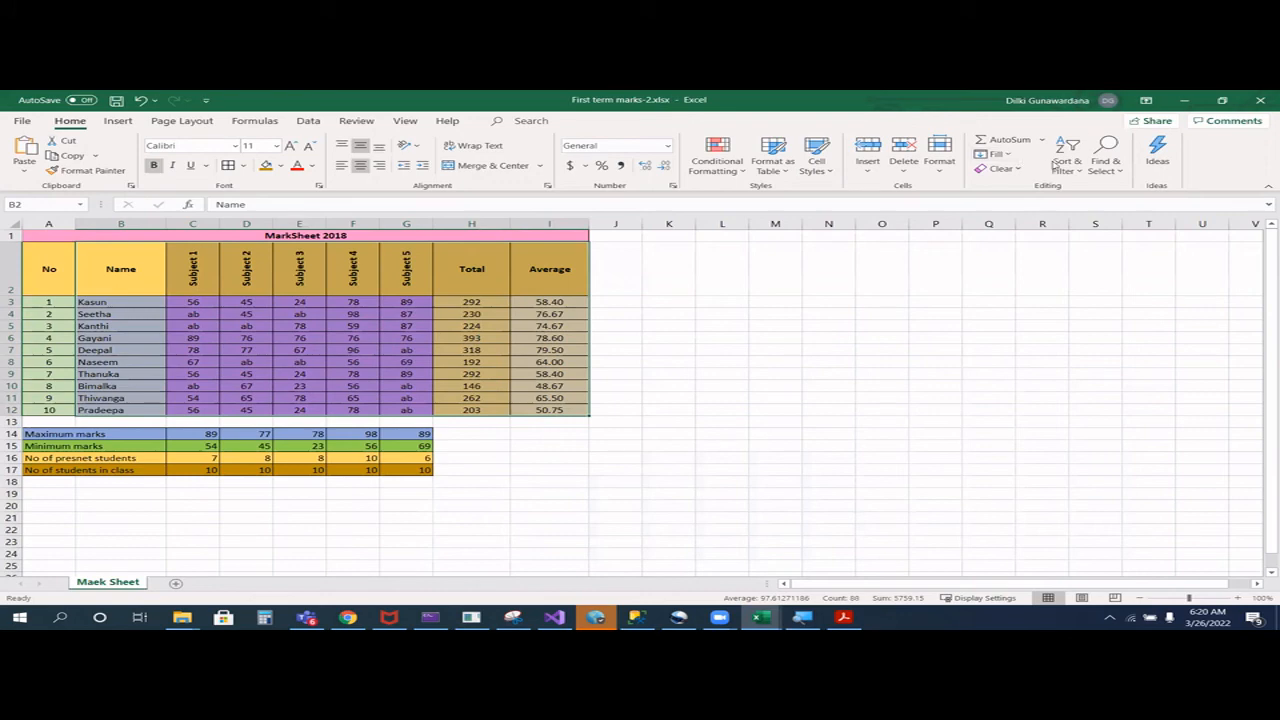
# - Sort the selected student records in the mark sheet by Name in ascending order and deselect the range
pyautogui.click(1079, 175)
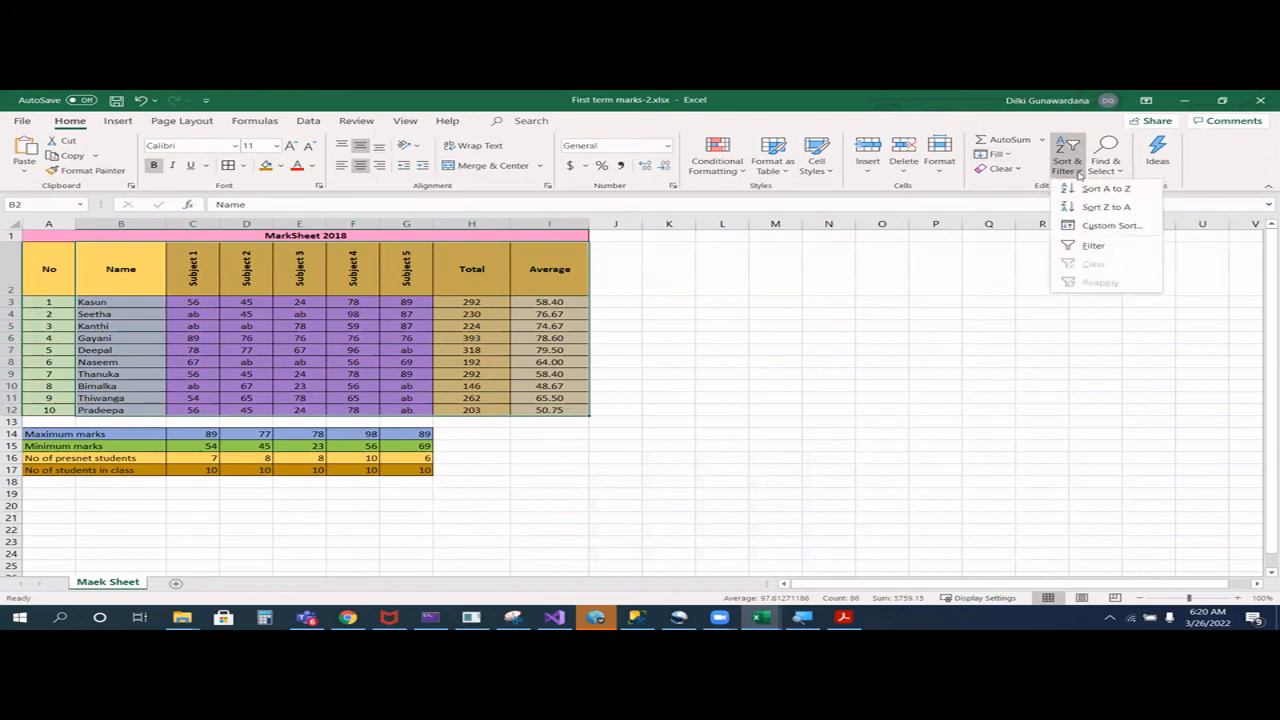
pyautogui.click(1098, 190)
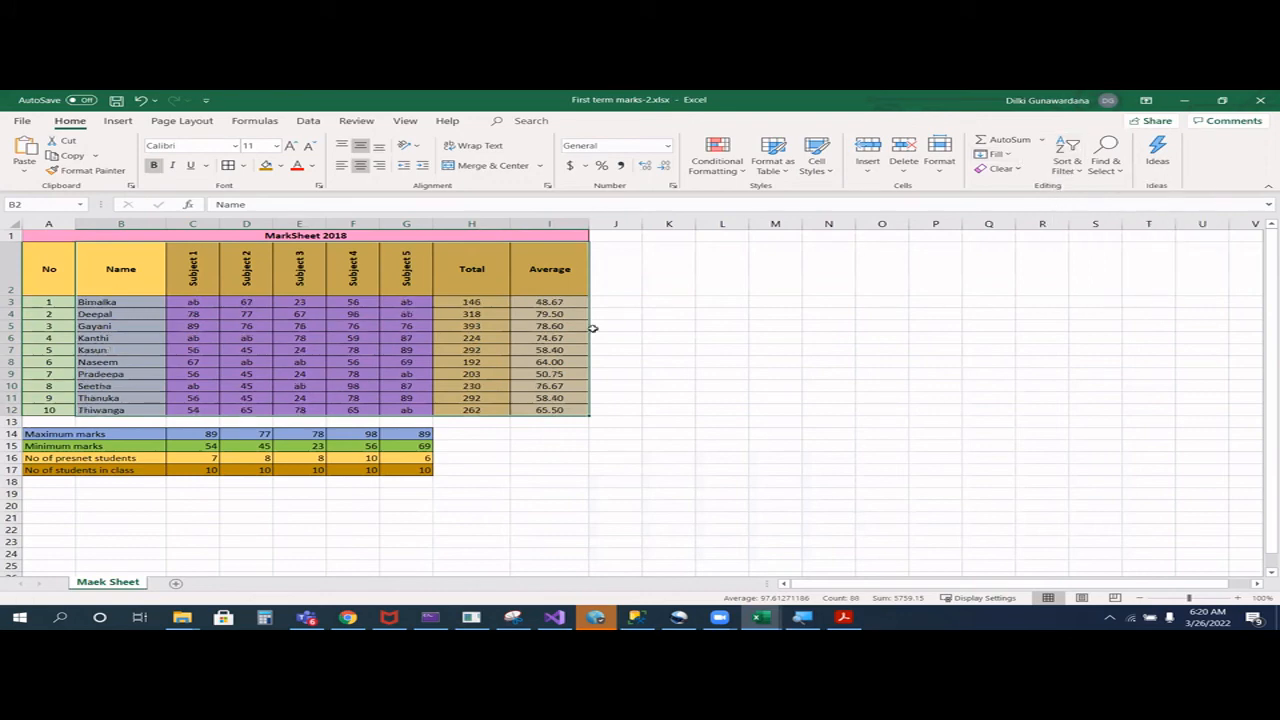
pyautogui.click(388, 492)
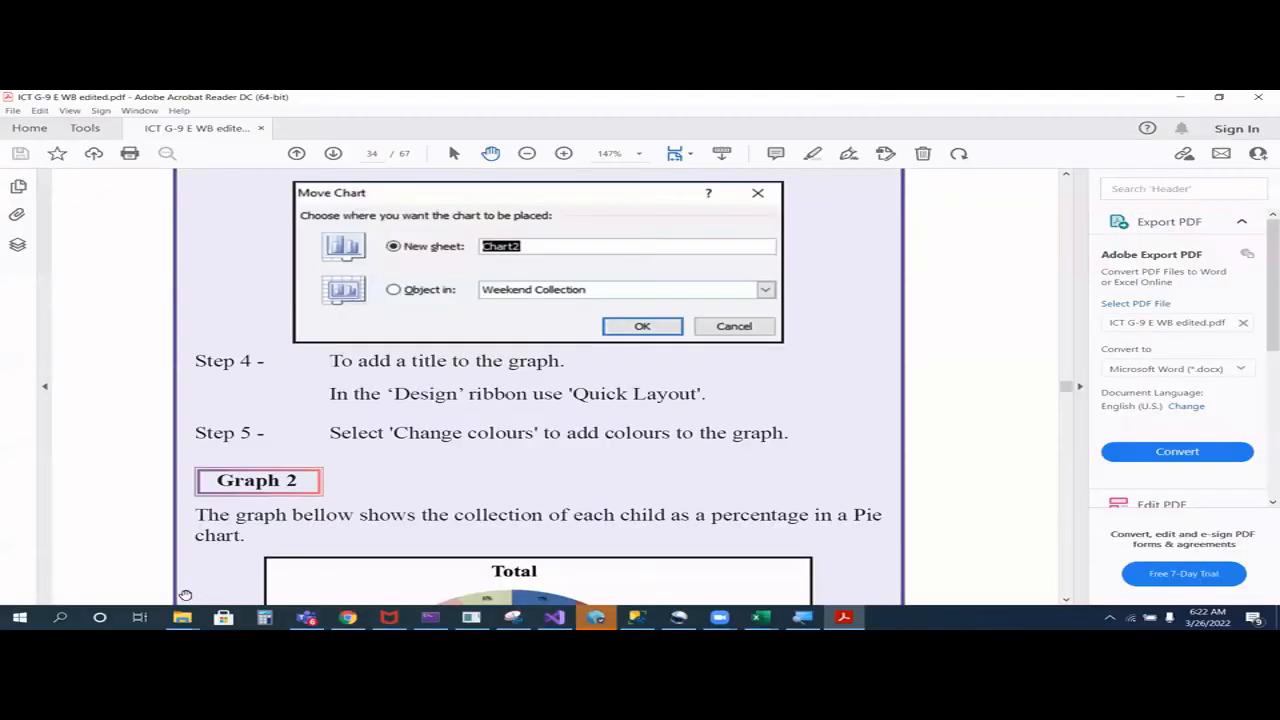
# - Switch from the PDF to Excel, open the Collection.xlsx workbook and clear the selection on its Weekend Collection sheet
pyautogui.click(761, 617)
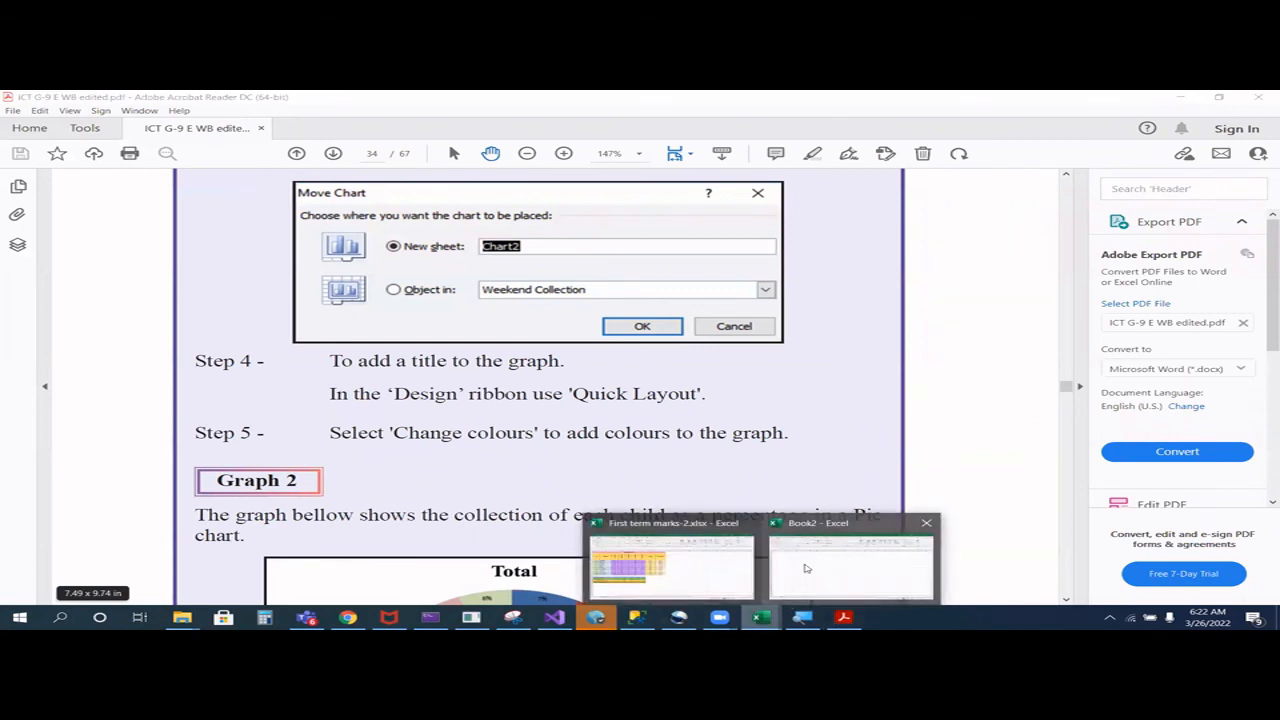
pyautogui.click(60, 617)
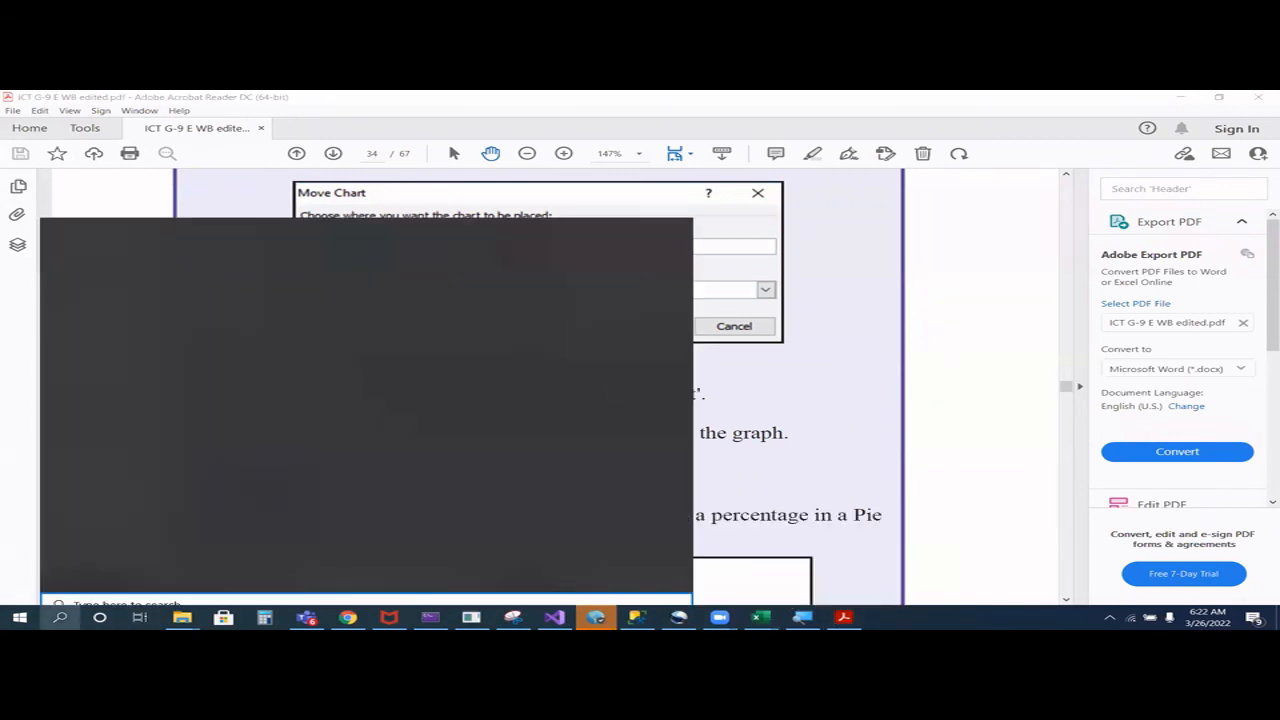
pyautogui.write('ex')
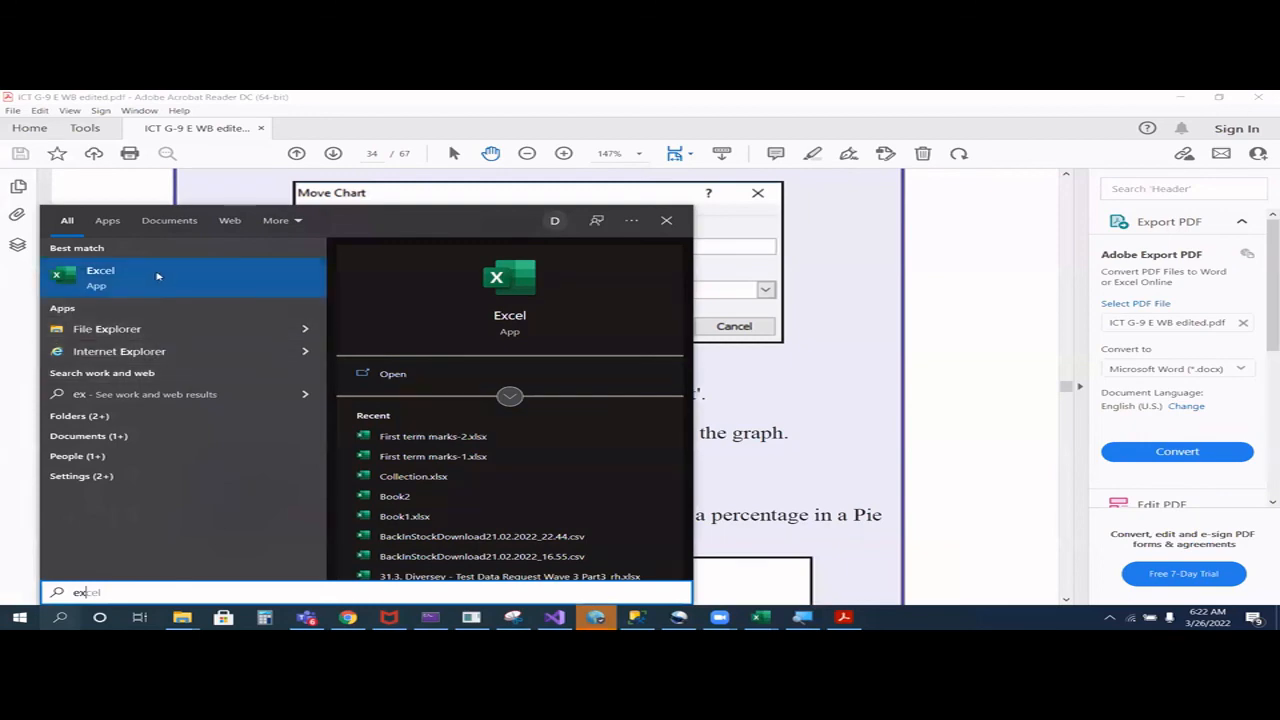
pyautogui.press('Return')
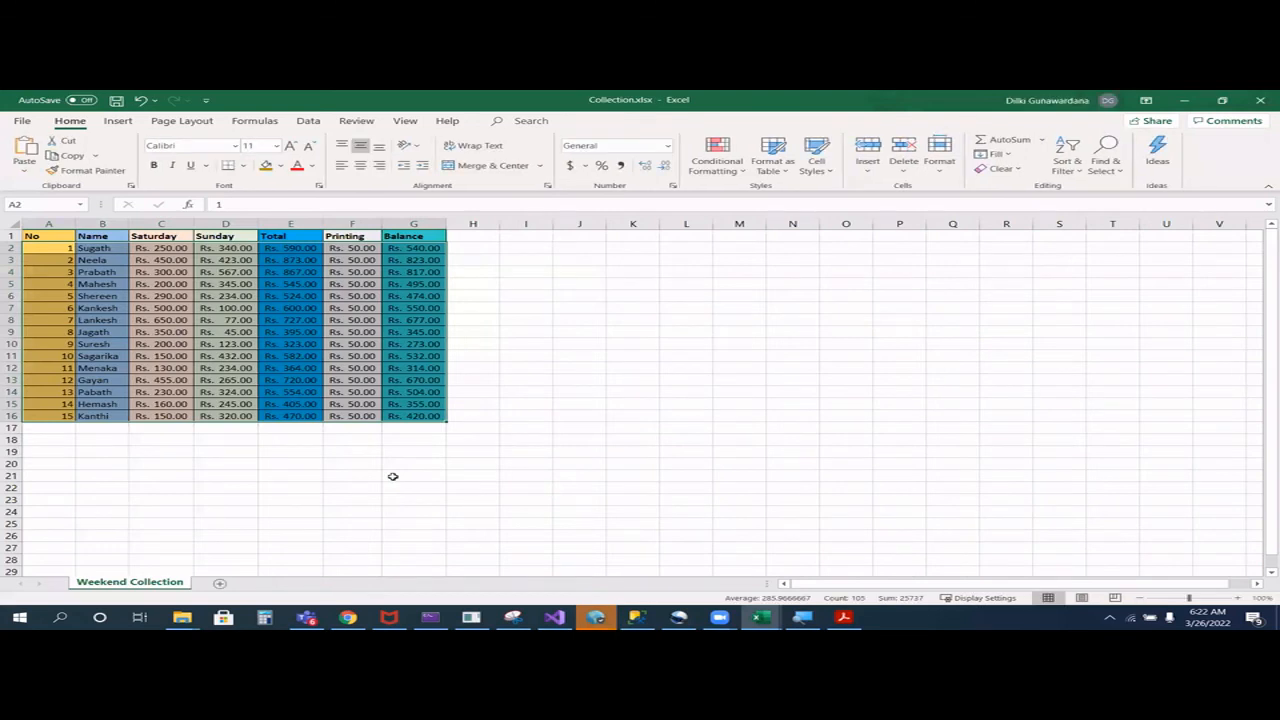
pyautogui.click(395, 477)
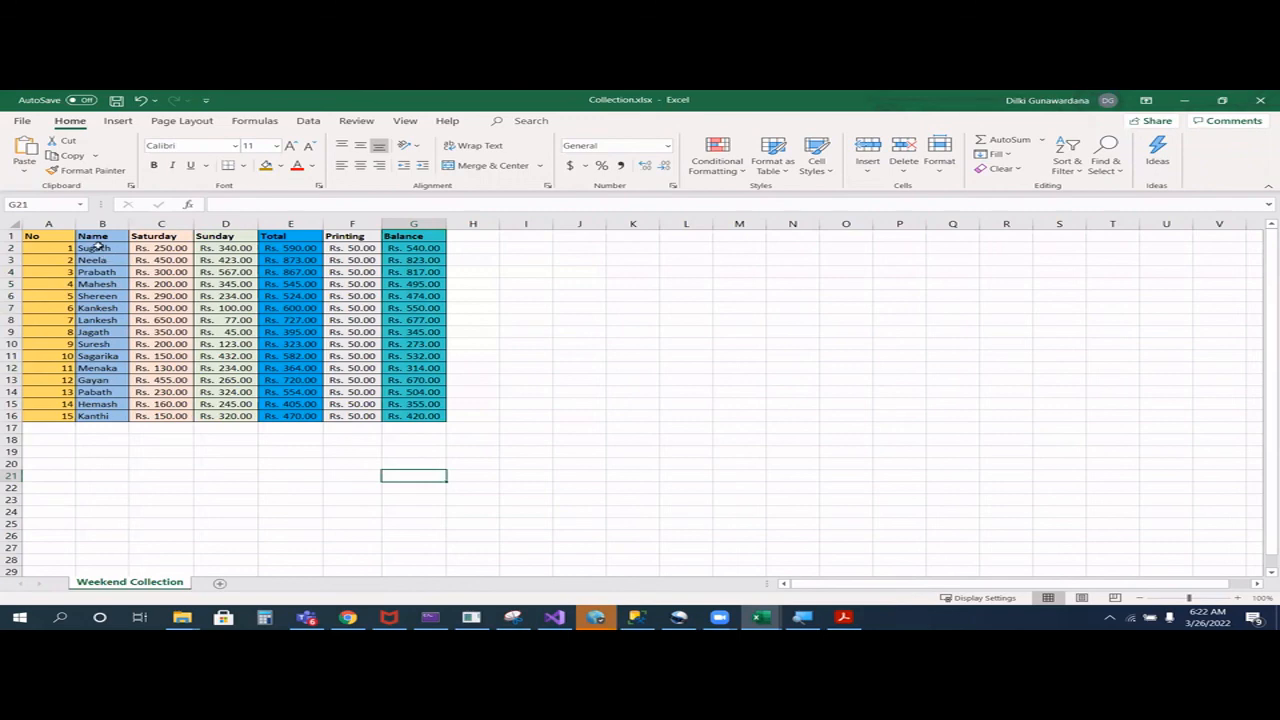
# - Insert a 2-D clustered column chart from the names and Saturday and Sunday amounts in B2:D16, and place it beside the table
pyautogui.moveTo(97, 247); pyautogui.dragTo(238, 413)
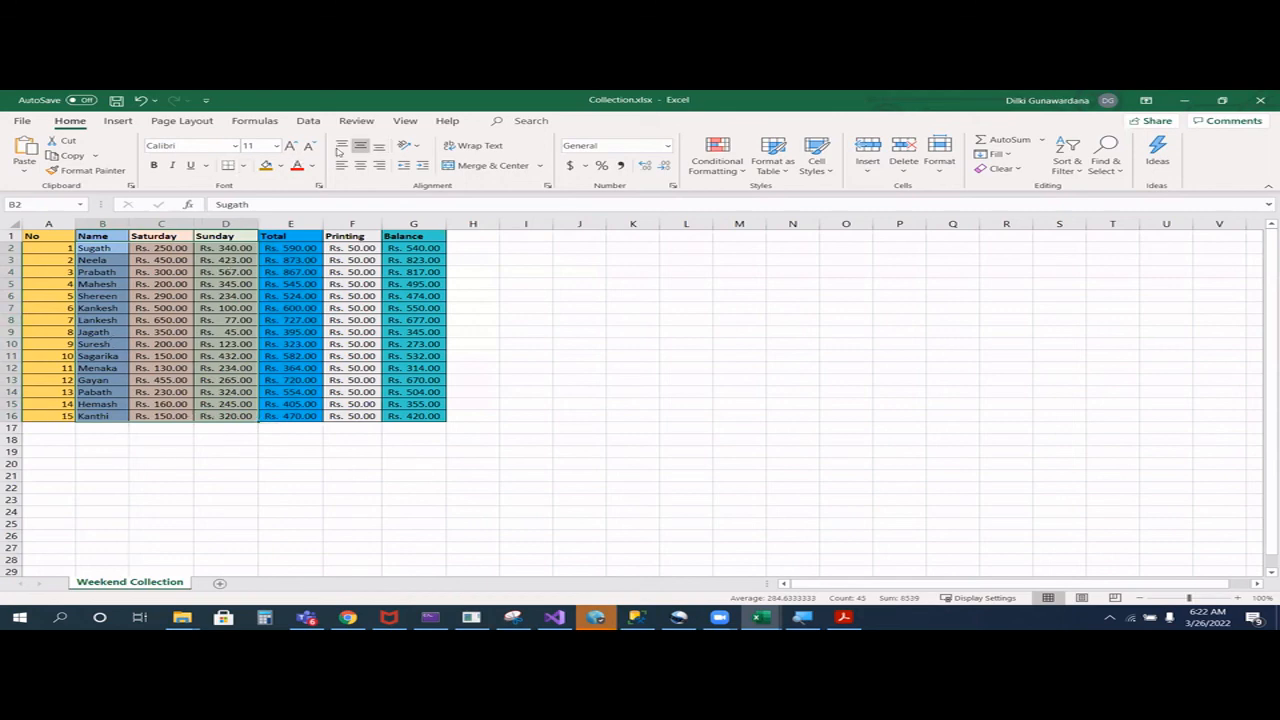
pyautogui.click(117, 121)
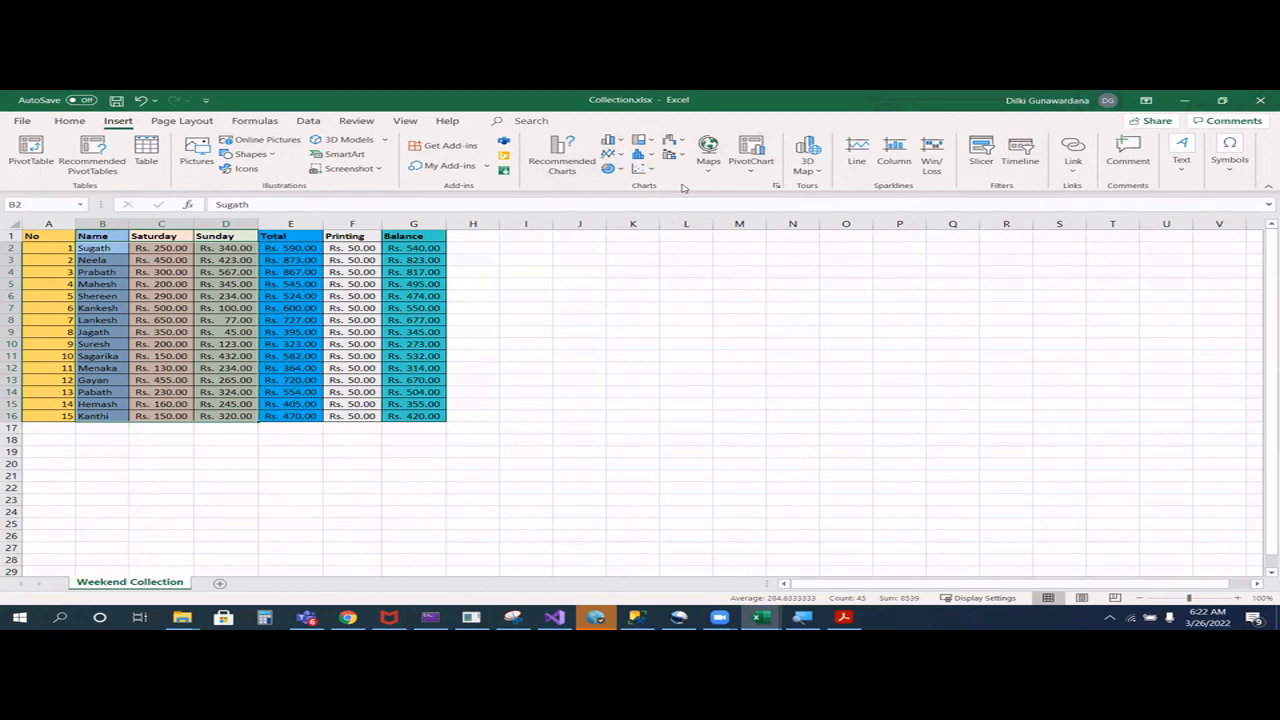
pyautogui.click(893, 160)
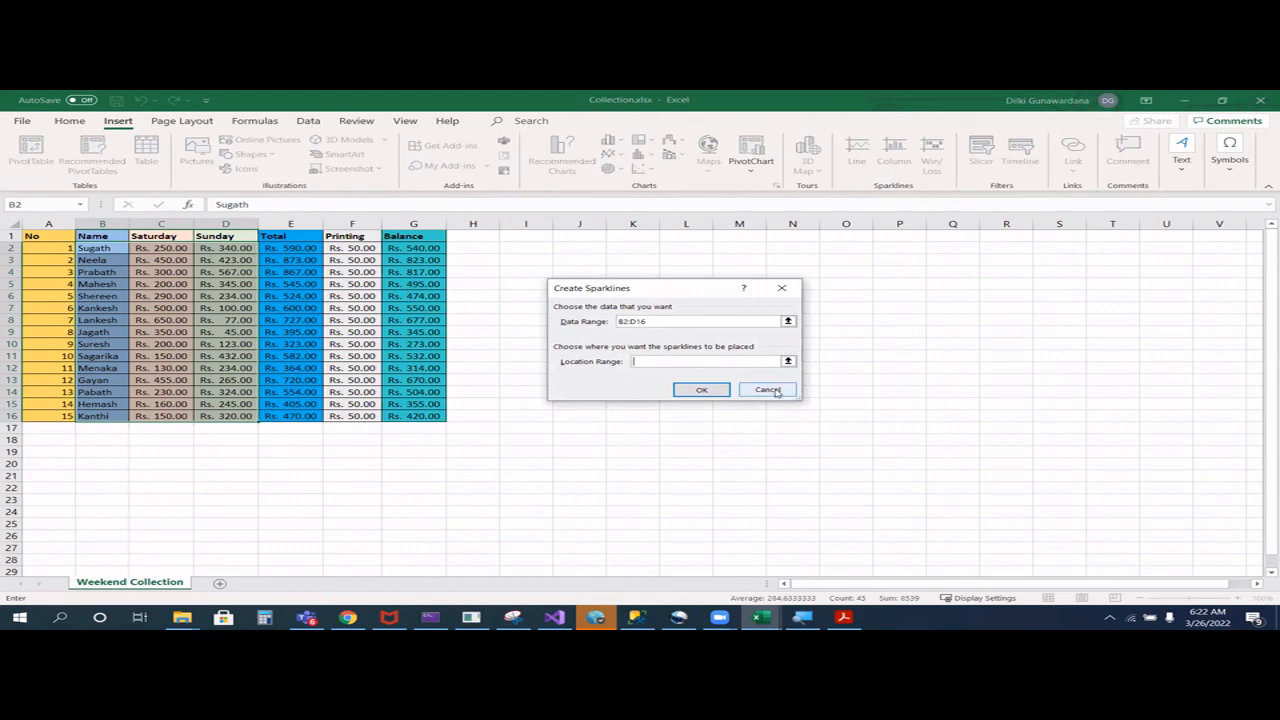
pyautogui.click(788, 393)
pyautogui.click(618, 142)
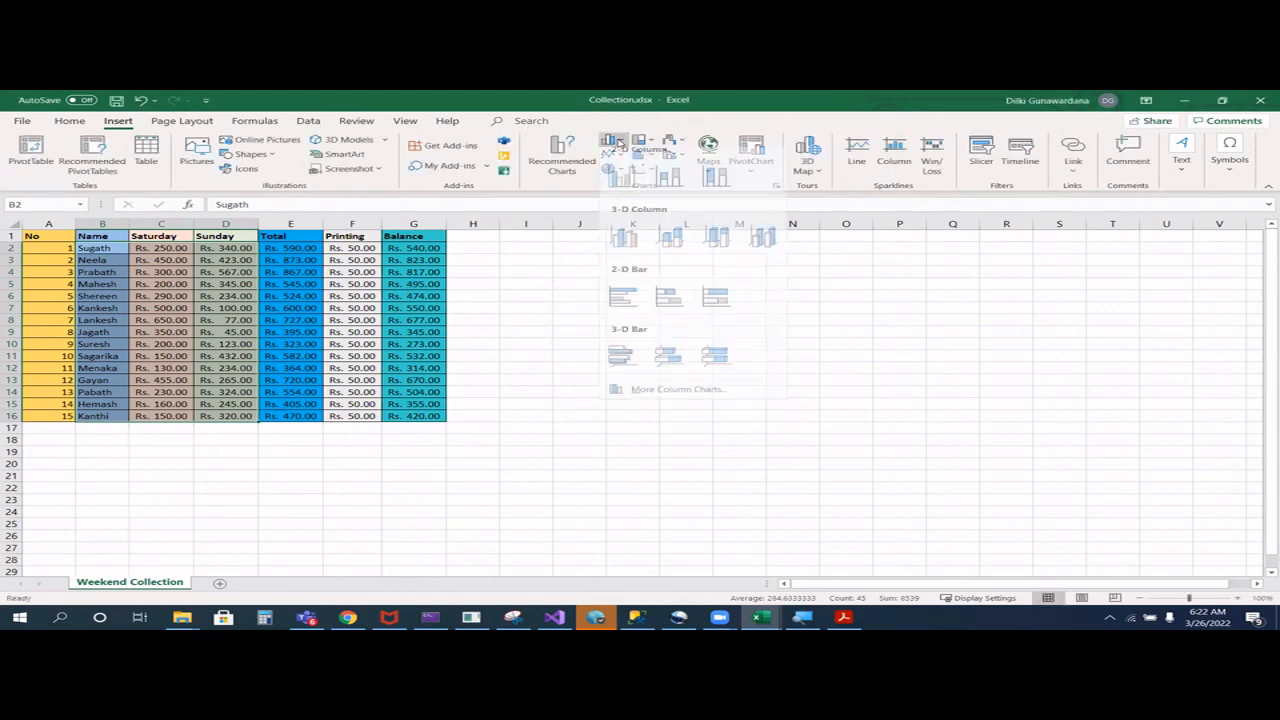
pyautogui.click(633, 195)
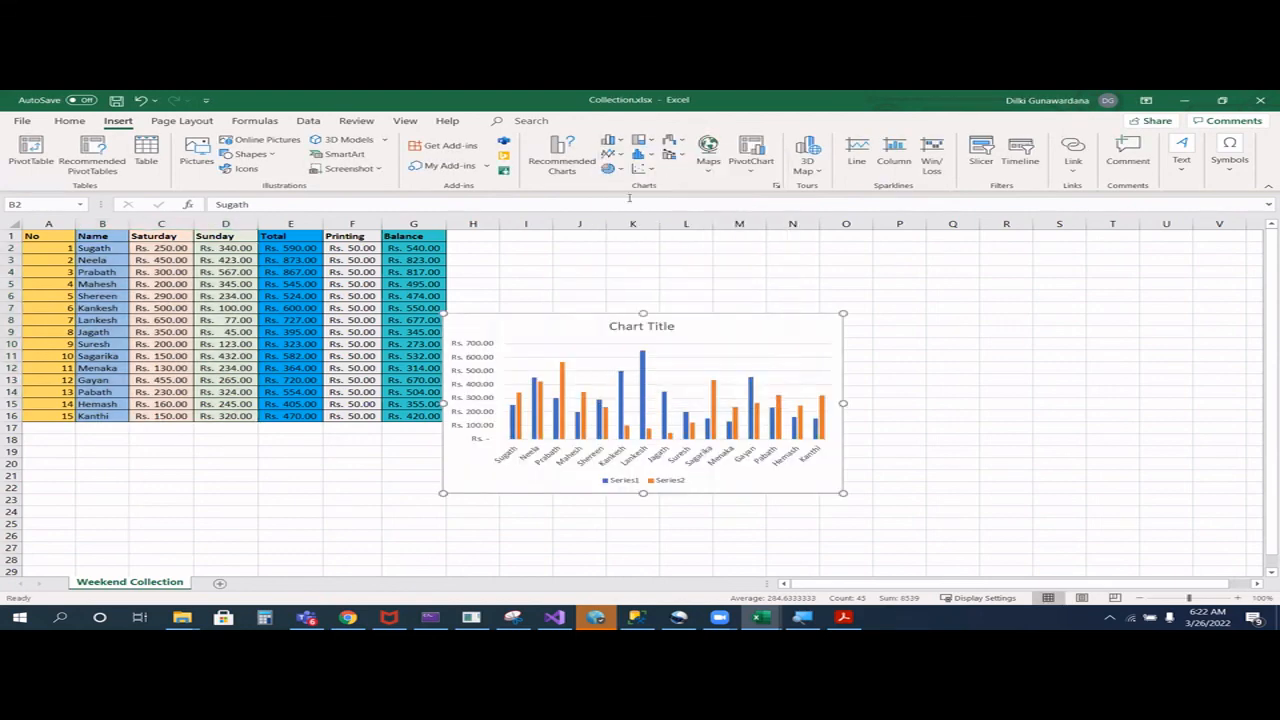
pyautogui.click(666, 376)
pyautogui.moveTo(558, 318); pyautogui.dragTo(663, 337)
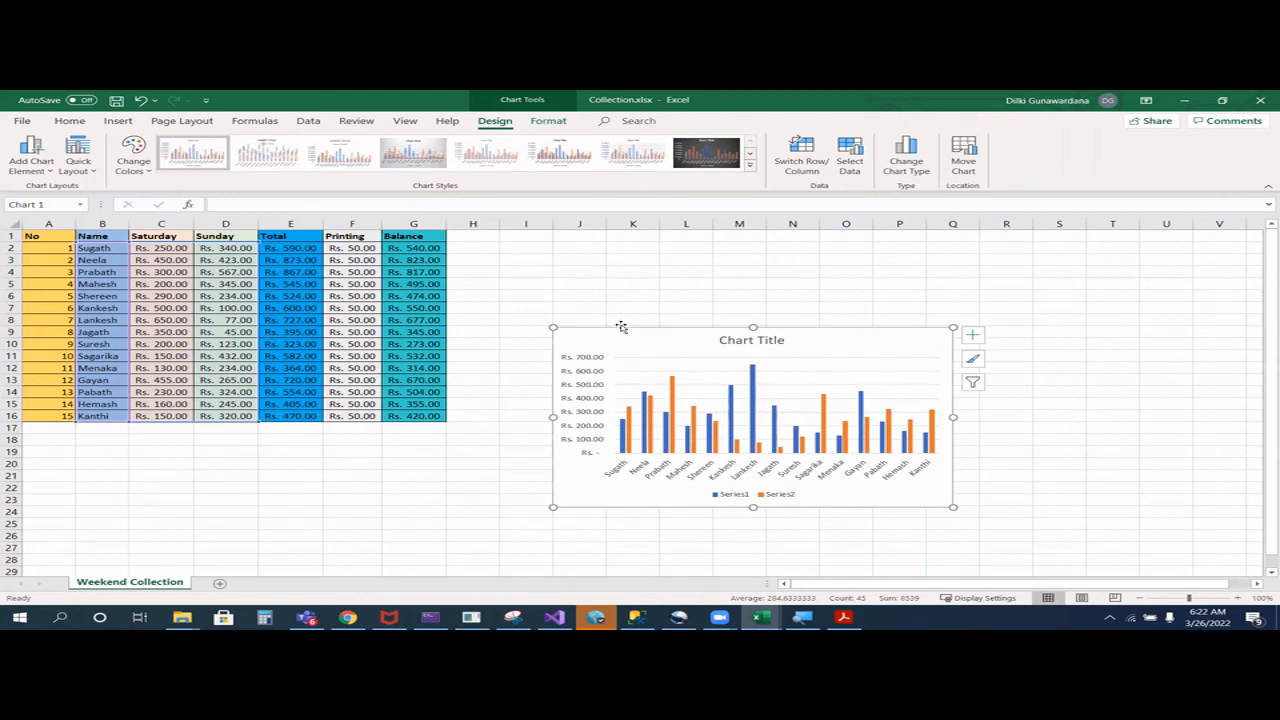
# - Move the column chart to a new sheet named Chart2
pyautogui.rightClick(633, 343)
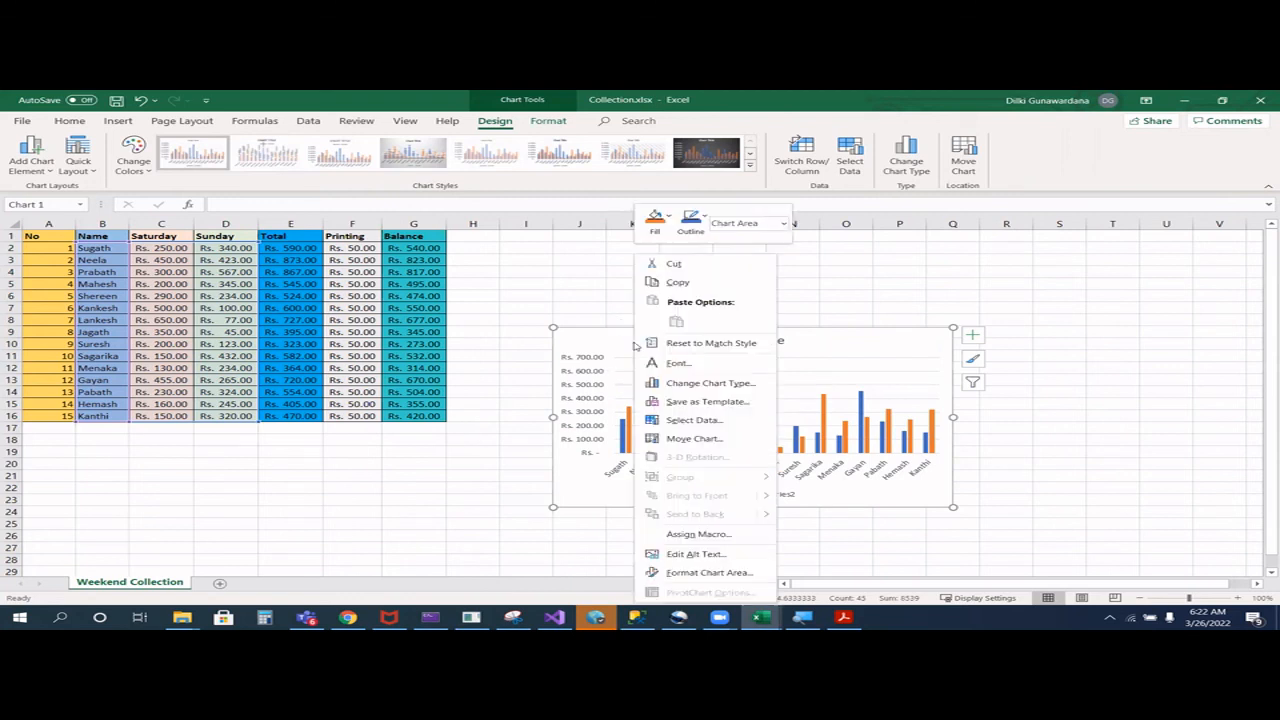
pyautogui.click(694, 439)
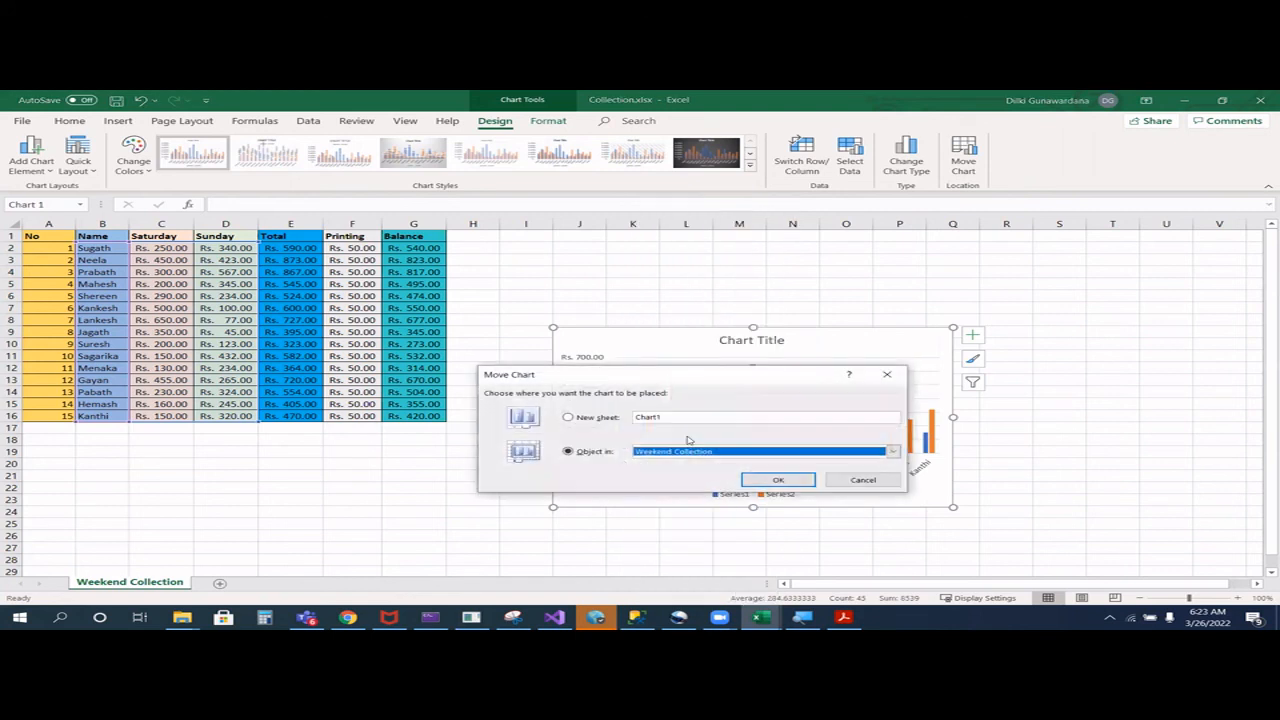
pyautogui.click(569, 417)
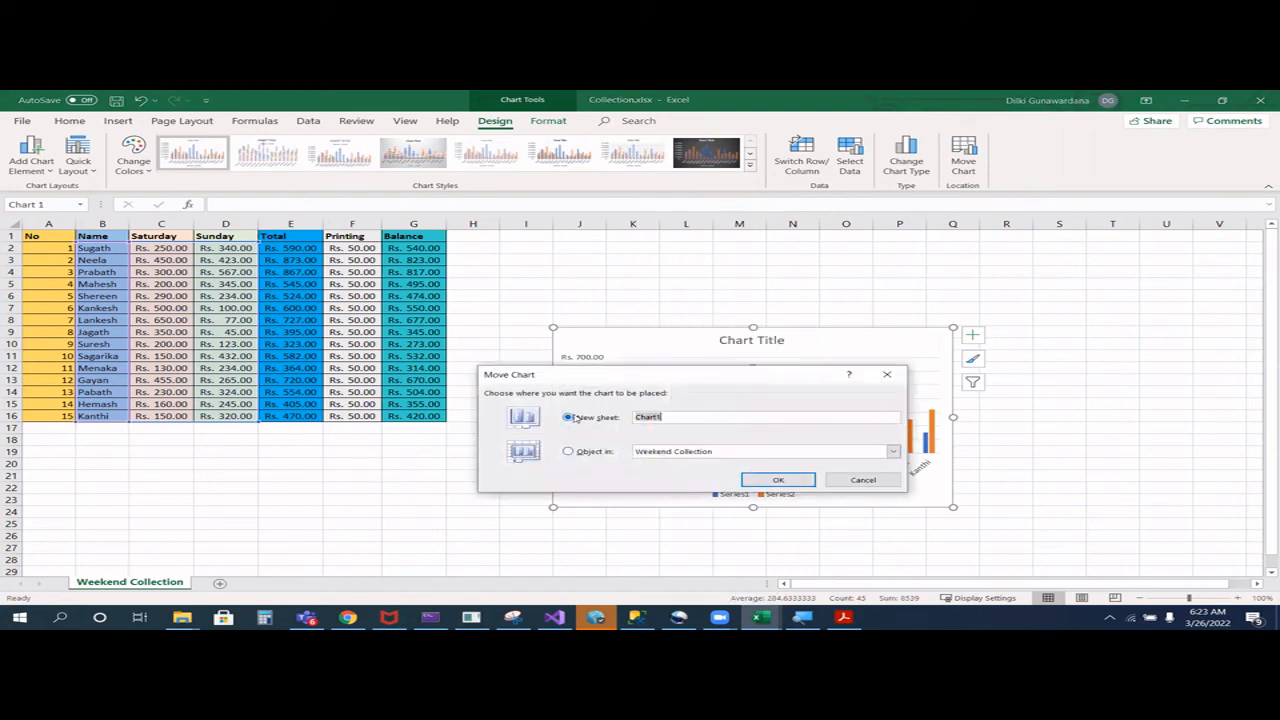
pyautogui.click(667, 417)
pyautogui.press('BackSpace')
pyautogui.write('2')
pyautogui.press('Return')
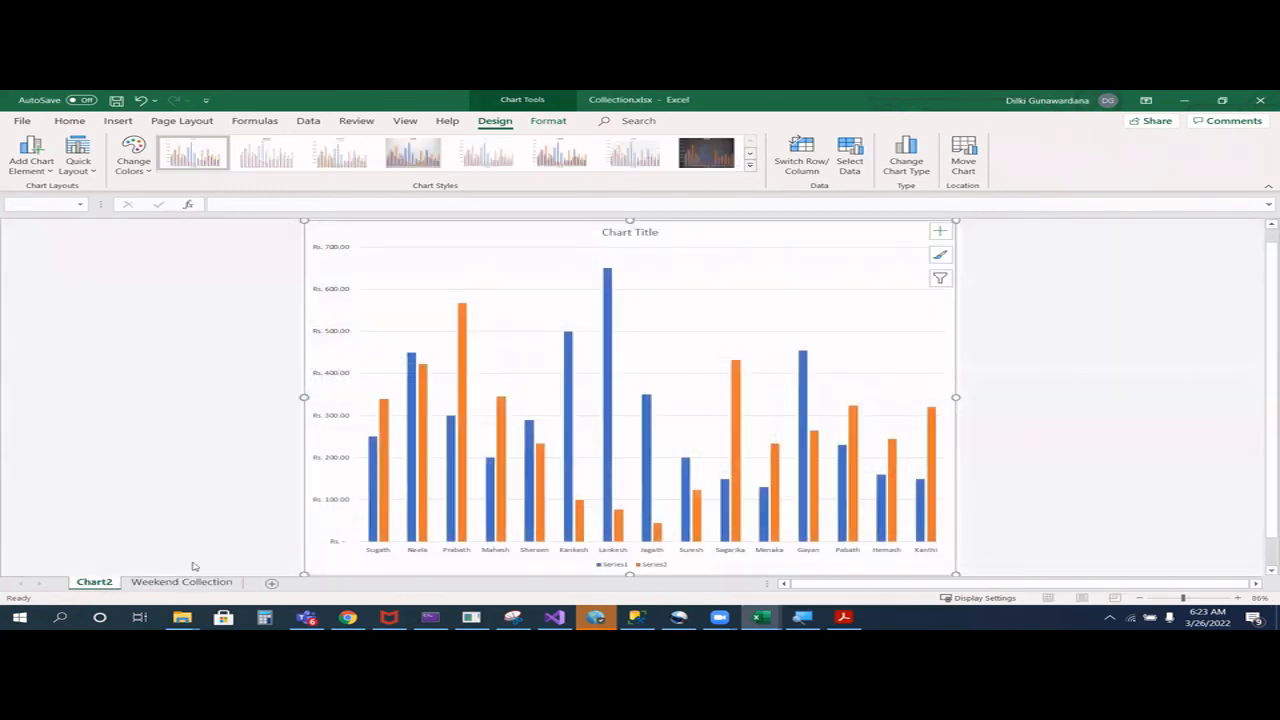
pyautogui.click(645, 232)
pyautogui.doubleClick(645, 232)
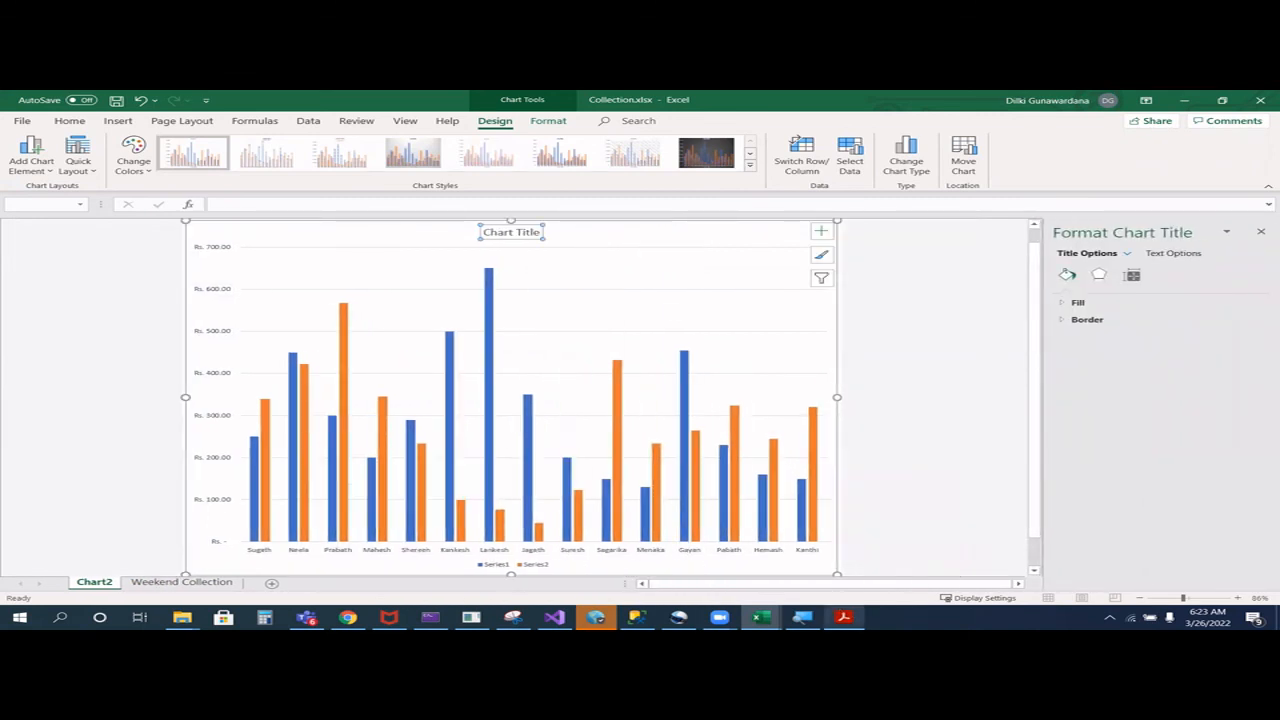
pyautogui.click(843, 617)
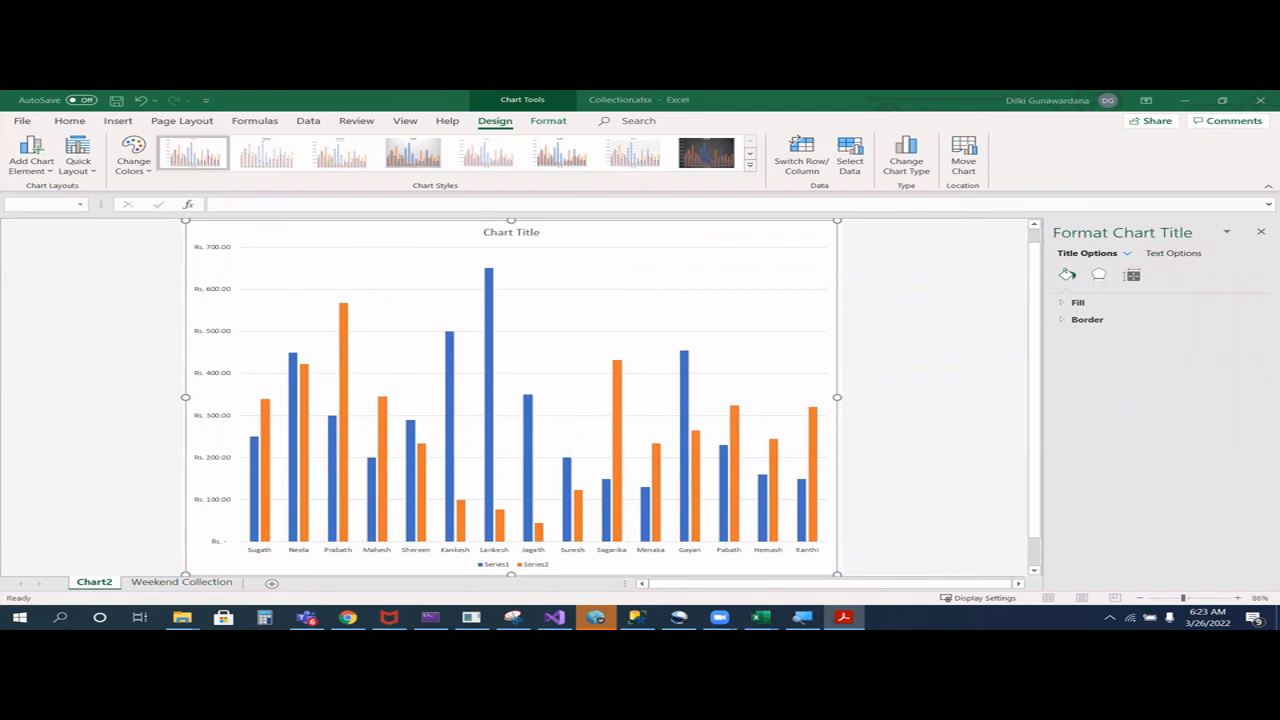
pyautogui.click(502, 234)
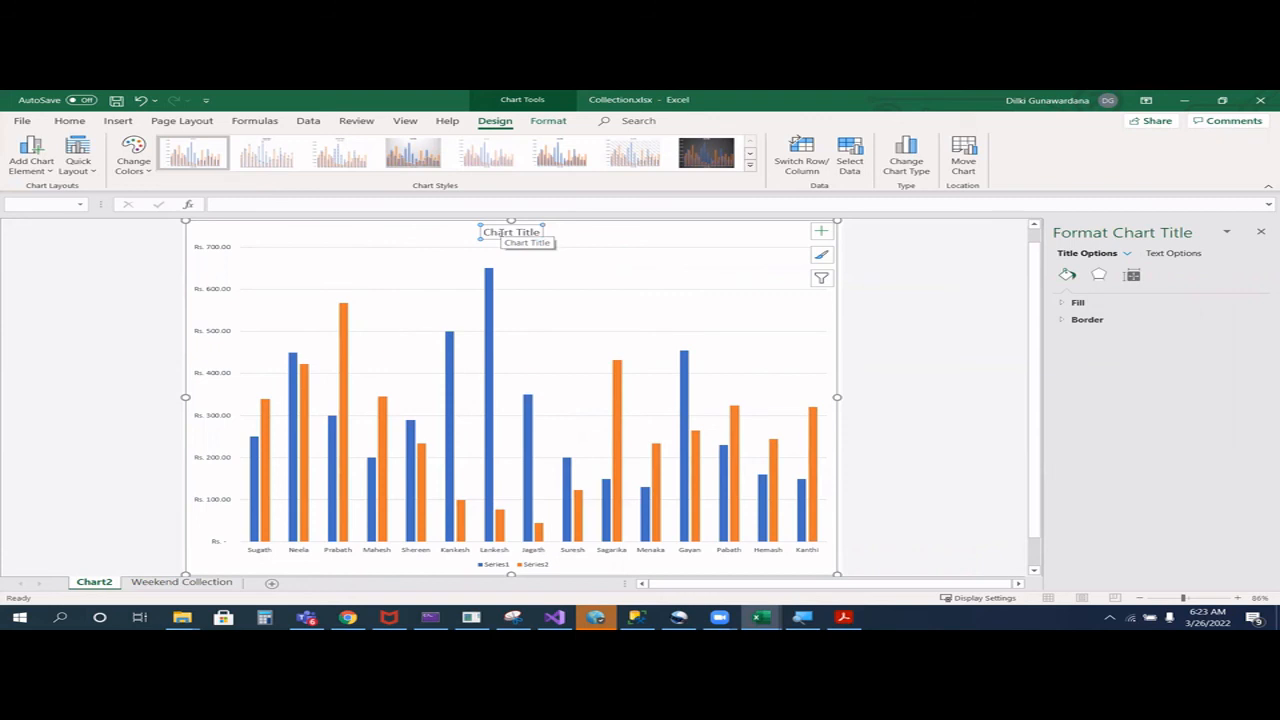
pyautogui.click(500, 232)
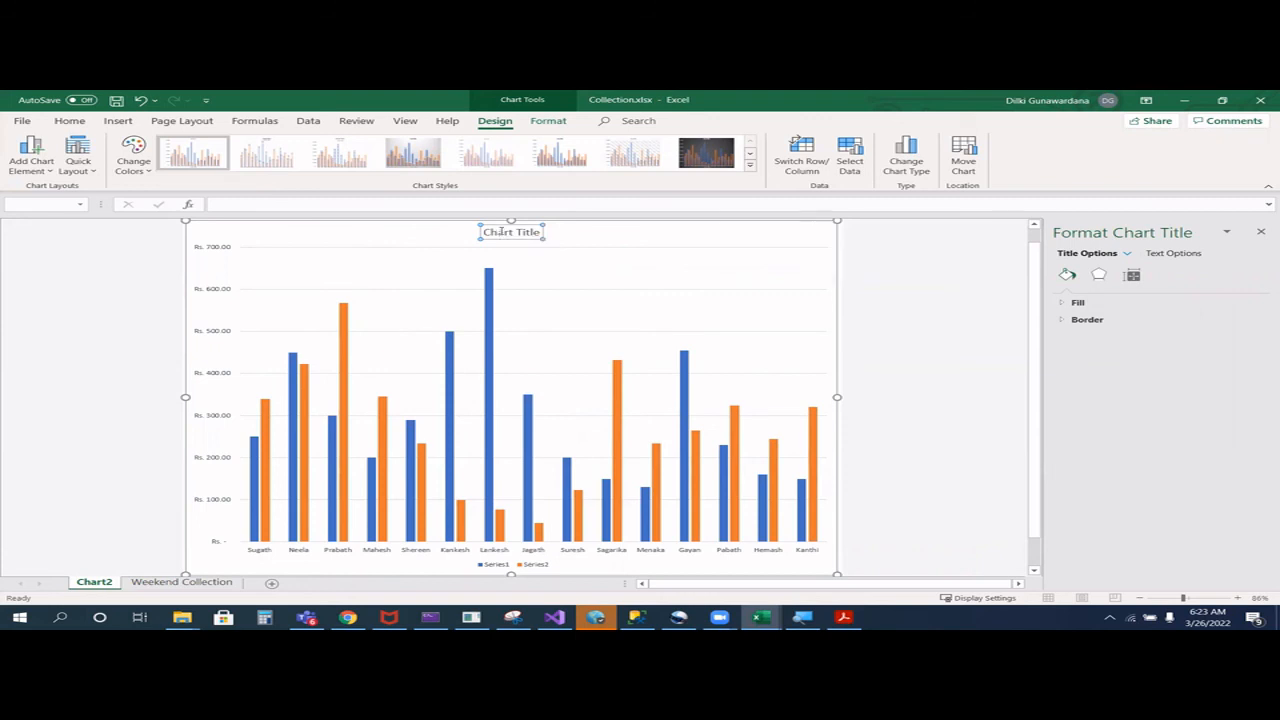
# - Apply the quick layout that keeps the title above the chart and places the legend to the right of the columns
pyautogui.click(31, 158)
pyautogui.moveTo(55, 207)
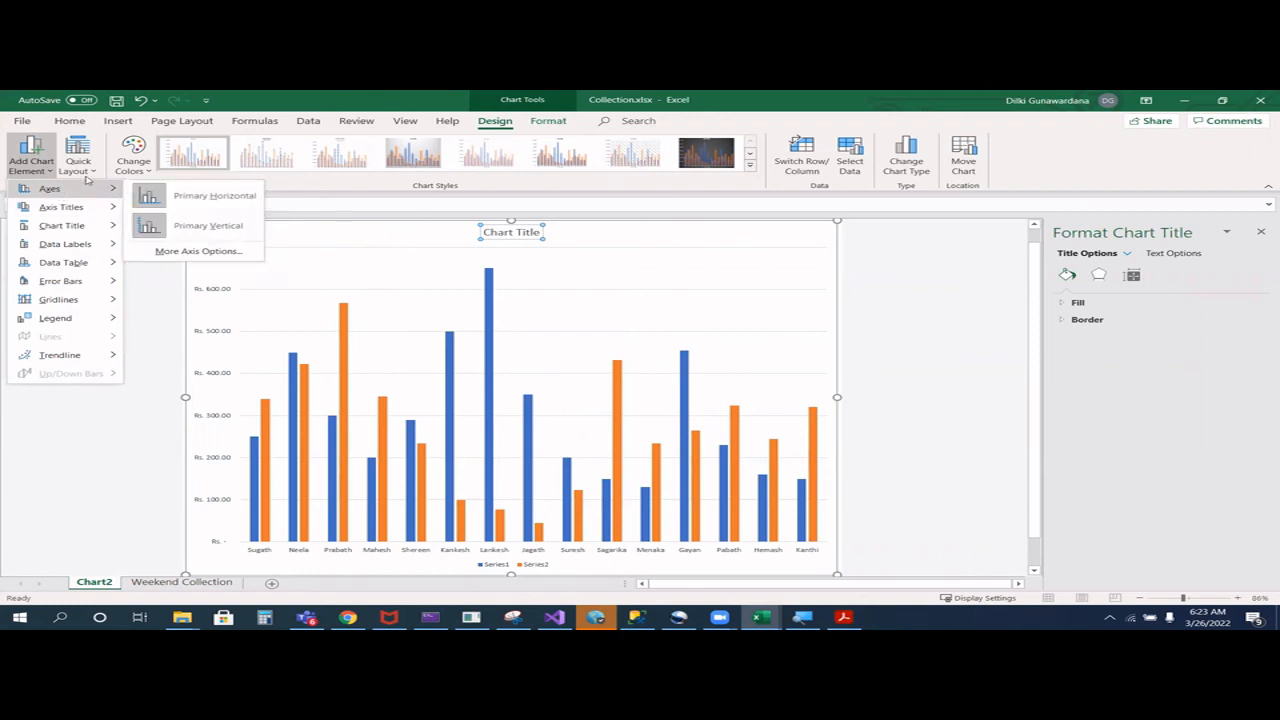
pyautogui.click(86, 172)
pyautogui.click(81, 198)
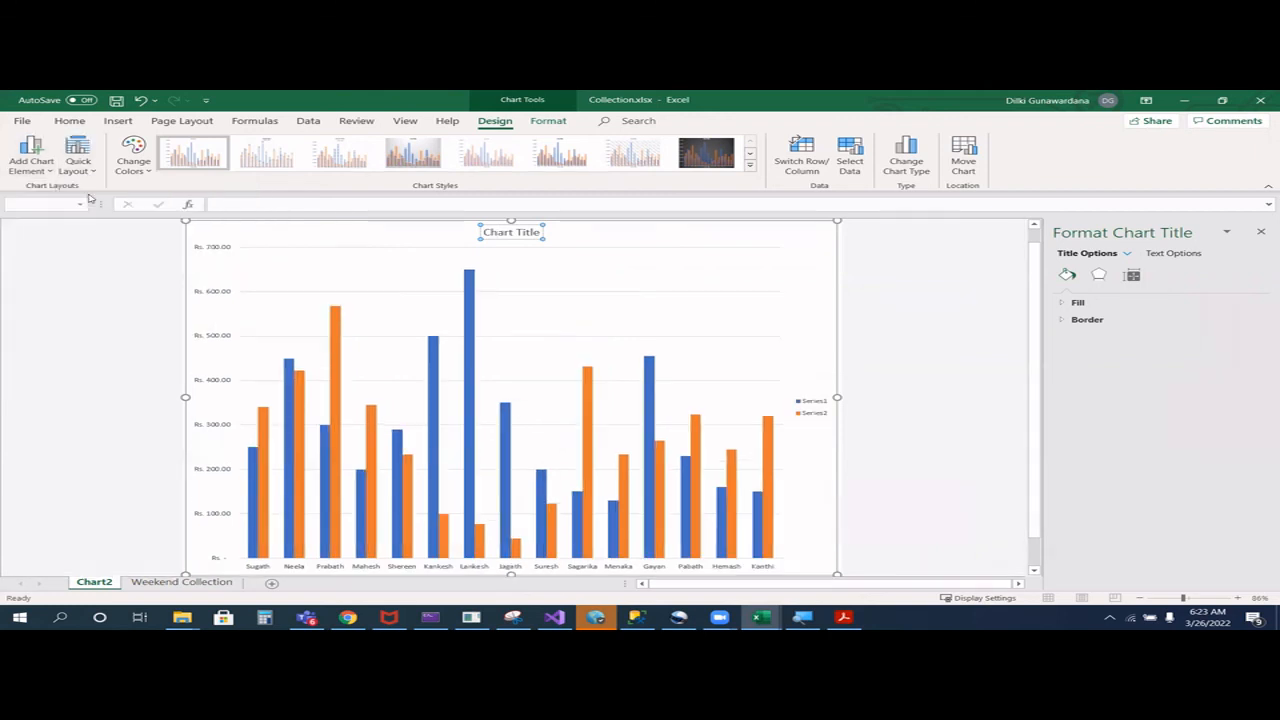
# - Replace the chart title with "Weekend Collection" and save the workbook
pyautogui.tripleClick(521, 232)
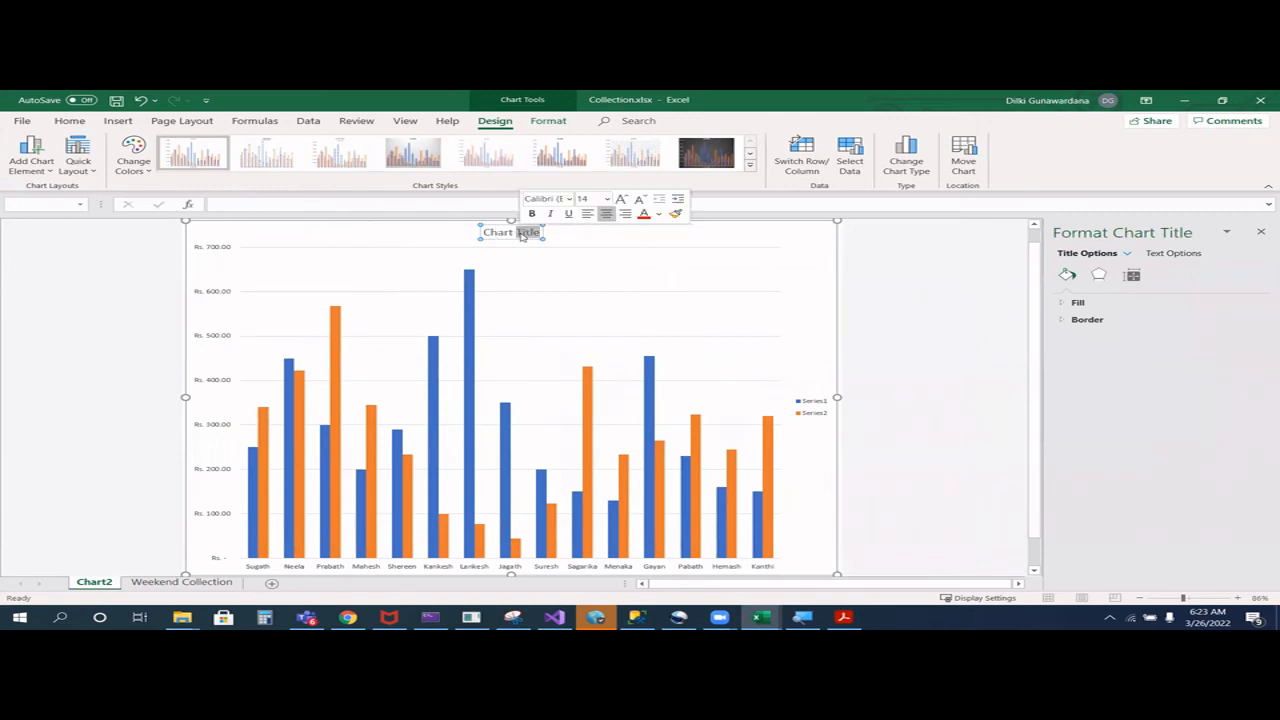
pyautogui.press('BackSpace')
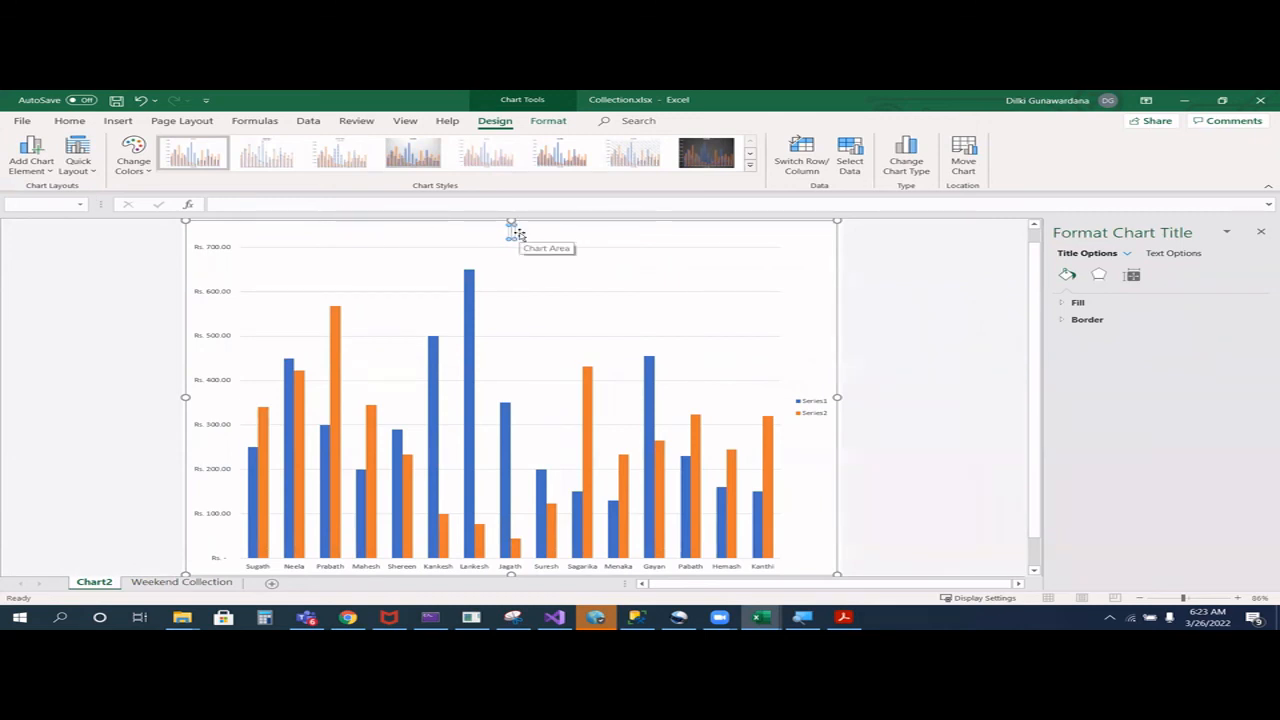
pyautogui.write('Weekend Collection')
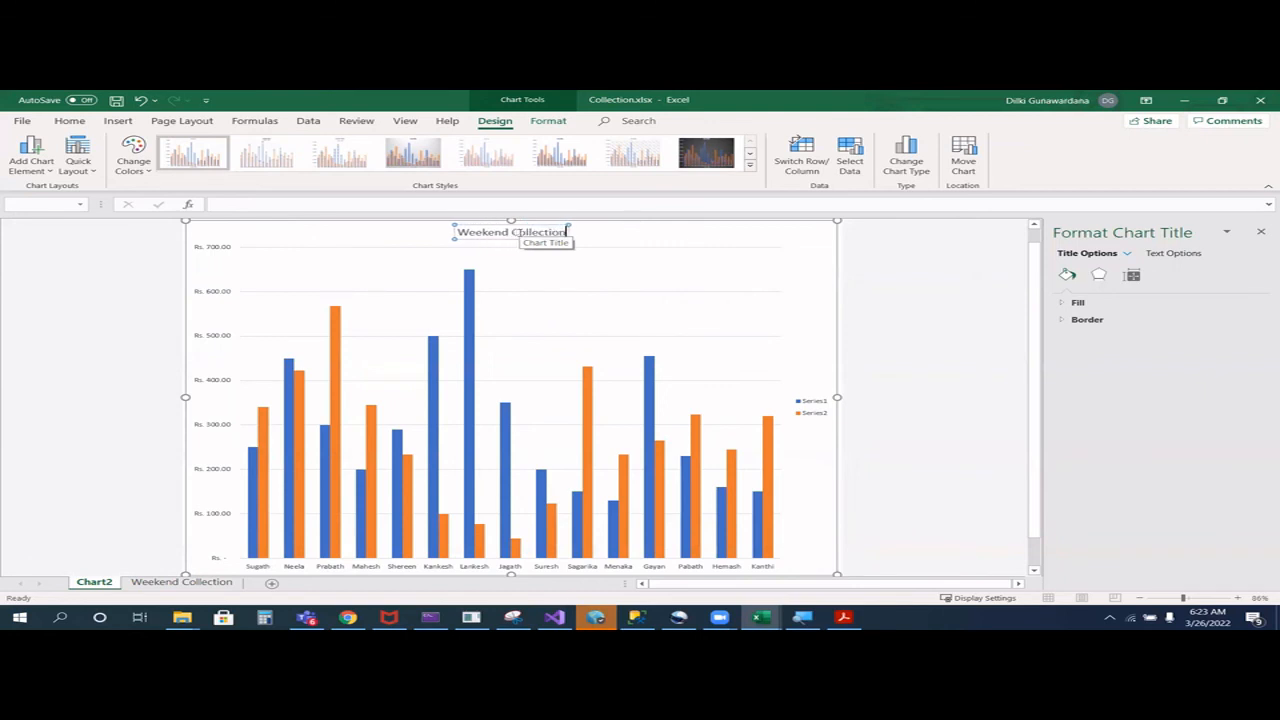
pyautogui.hotkey('ctrl', 's')
# - Change the chart colours to the fourth Colorful palette, which starts with green, blue and gold
pyautogui.click(810, 402)
pyautogui.click(811, 401)
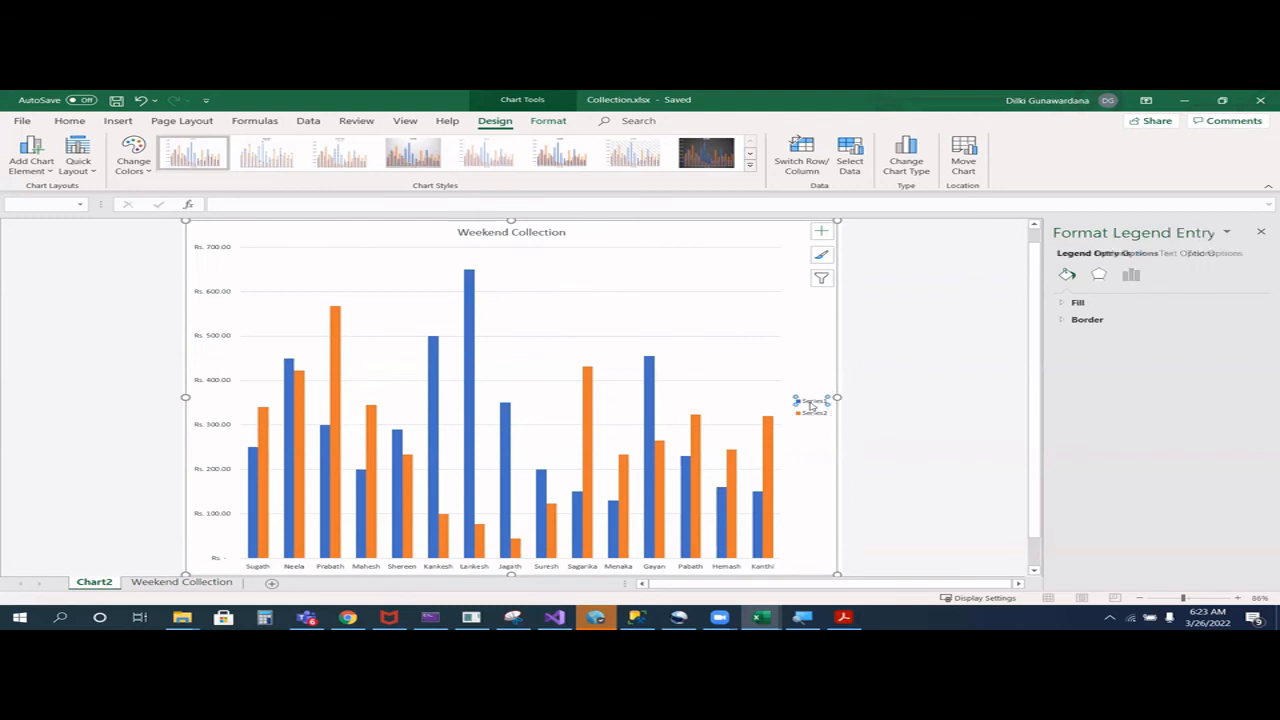
pyautogui.click(150, 171)
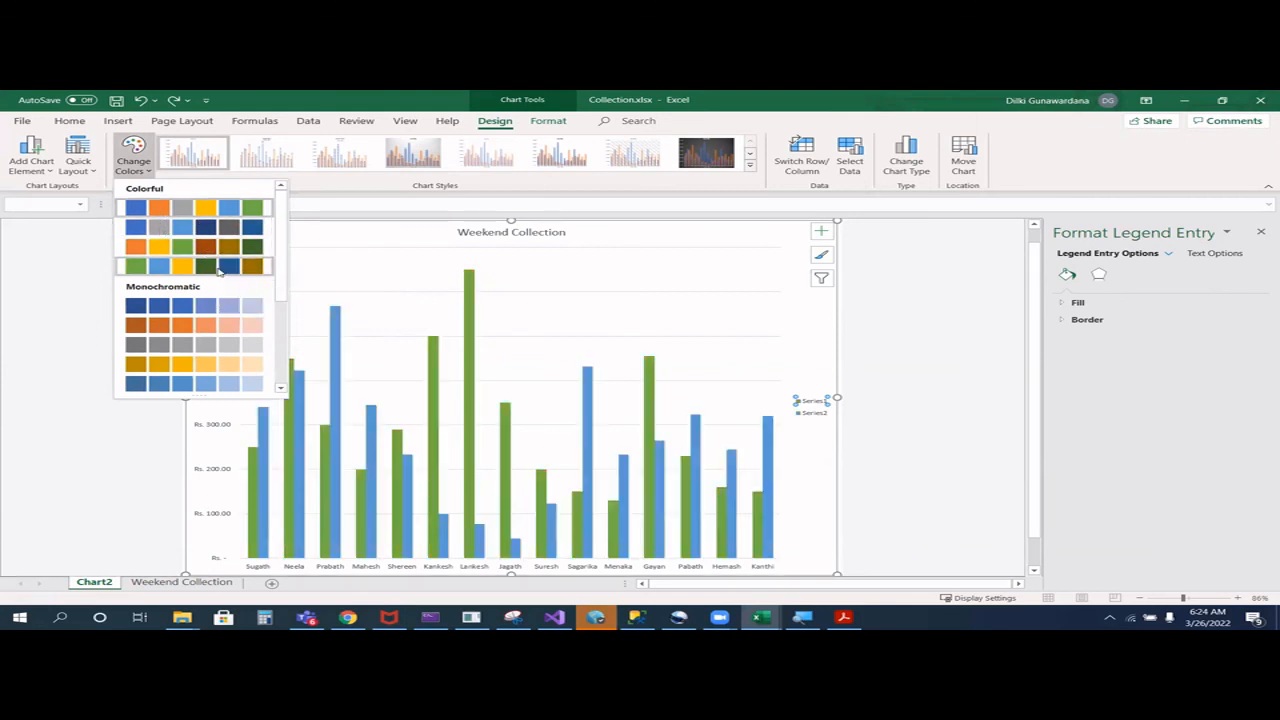
pyautogui.click(219, 272)
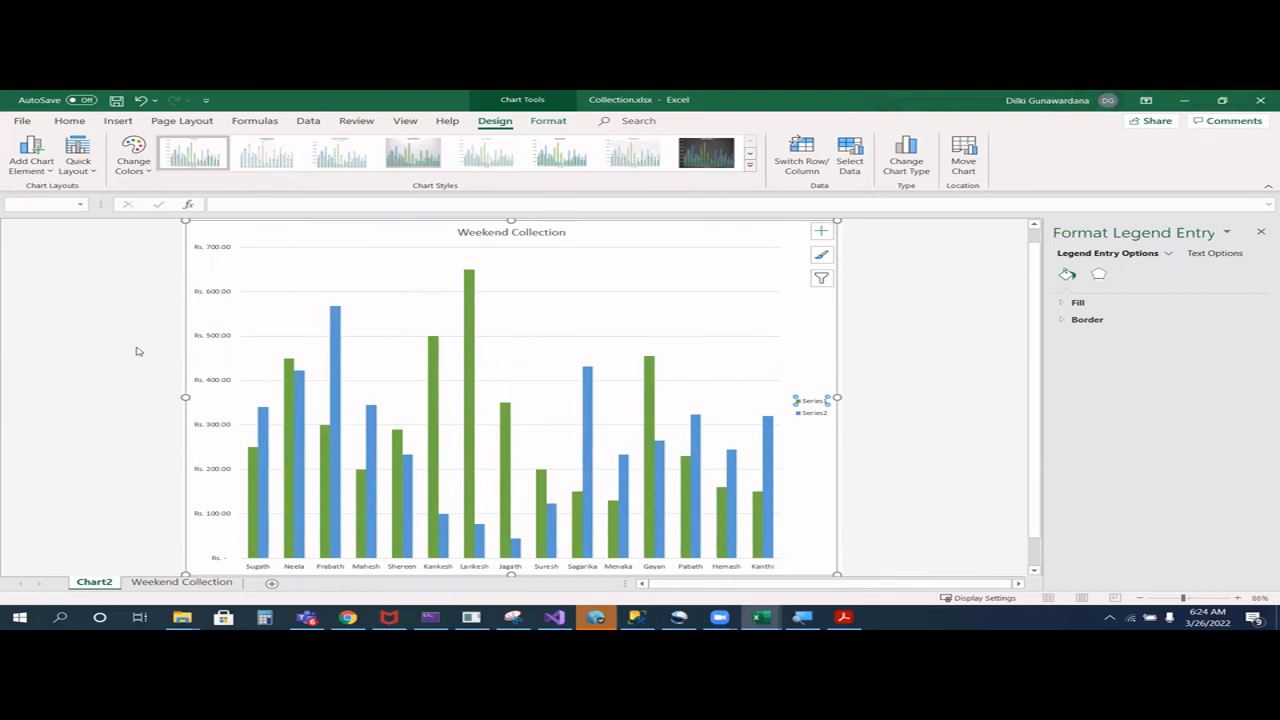